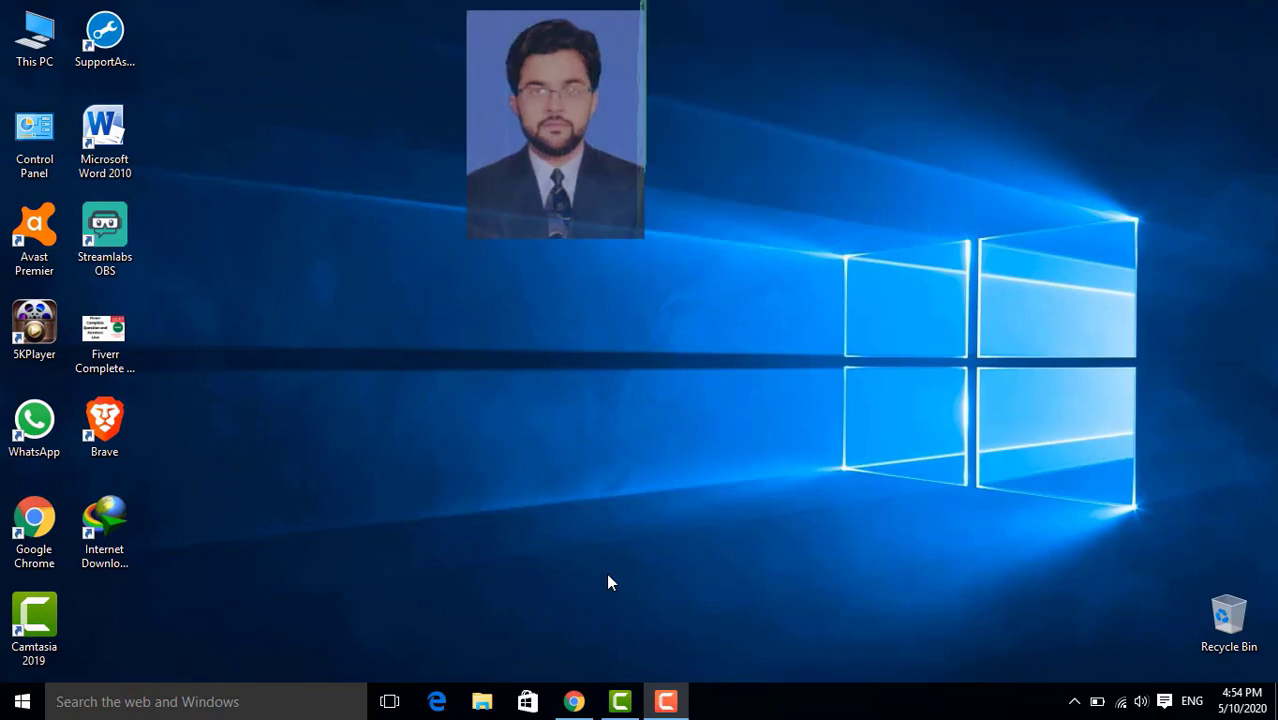
Switch to Chrome and examine the Recently Viewed & More gigs and the service categories on the Fiverr homepage
left_click(574, 704)
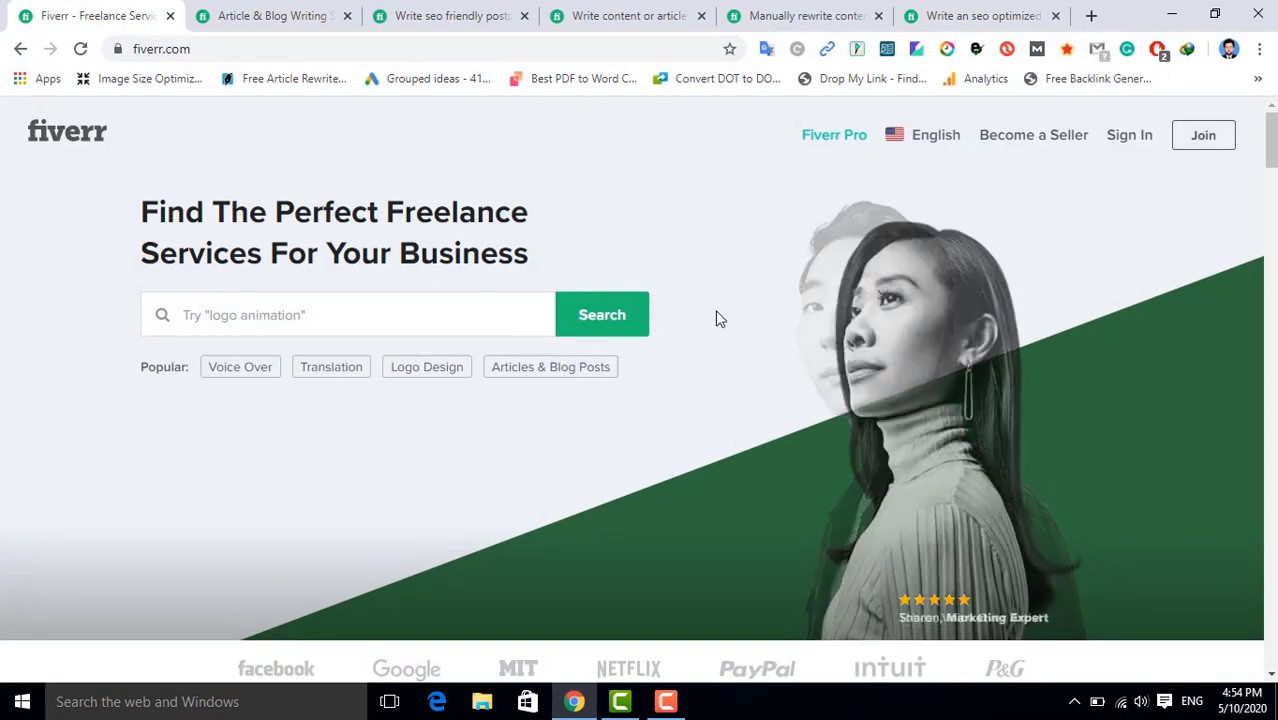
scroll(699, 342, "down", 1)
scroll(699, 349, "down", 2)
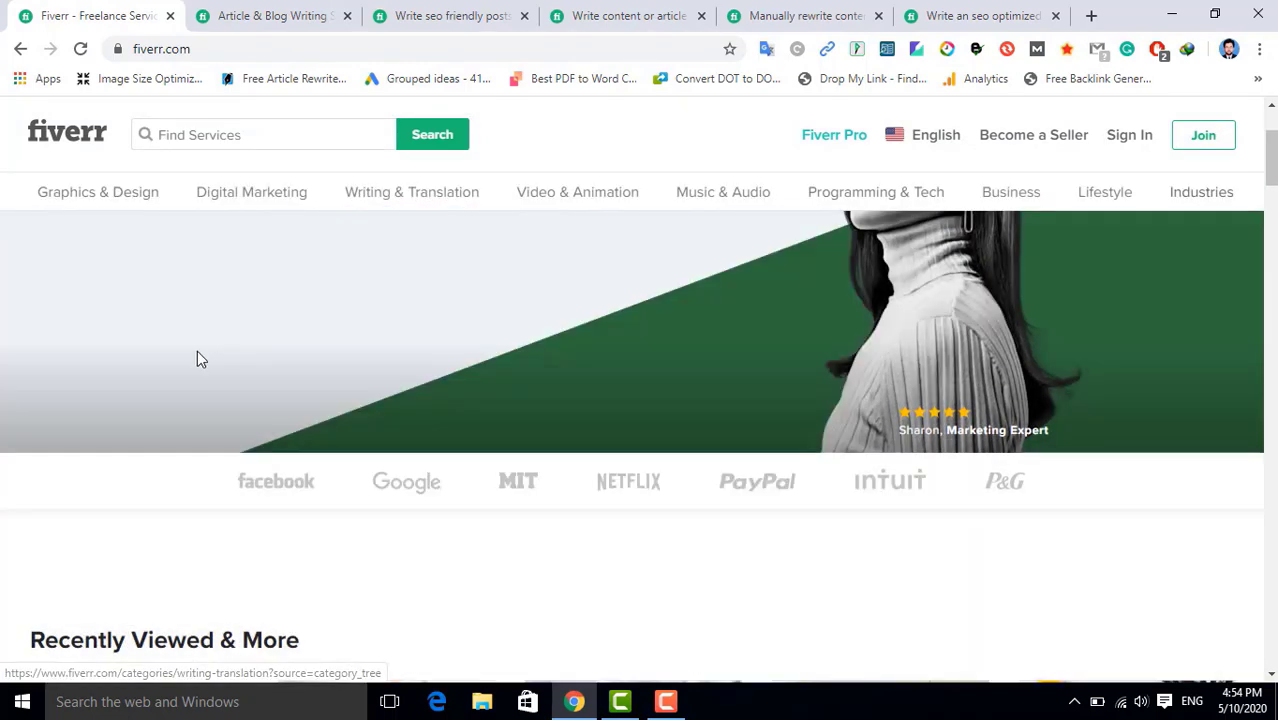
scroll(300, 340, "down", 1)
scroll(313, 345, "down", 1)
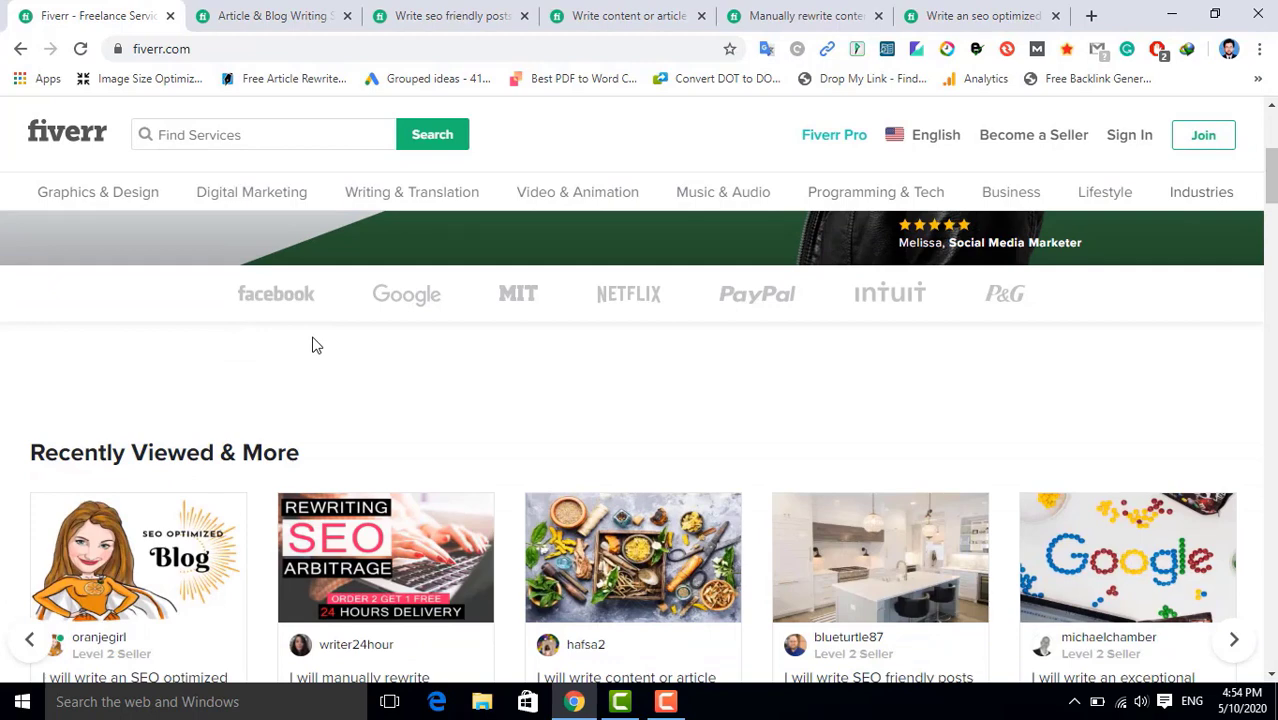
scroll(313, 345, "down", 2)
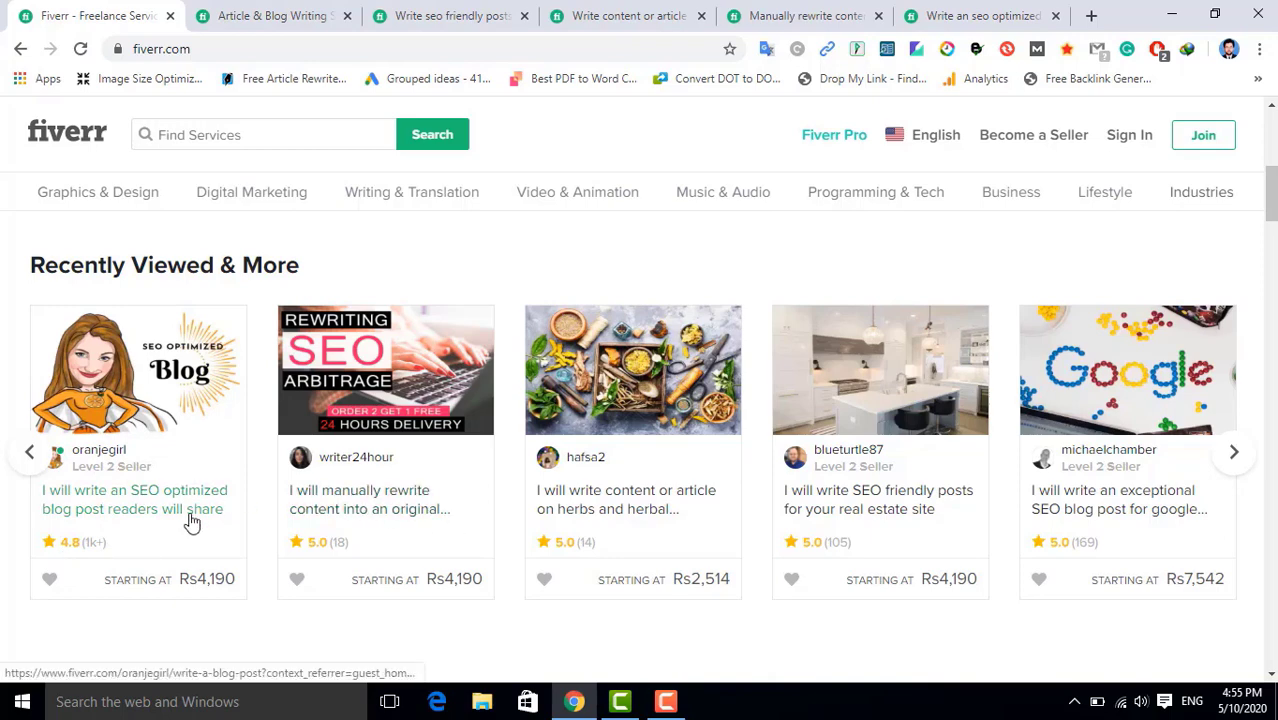
scroll(257, 491, "up", 3)
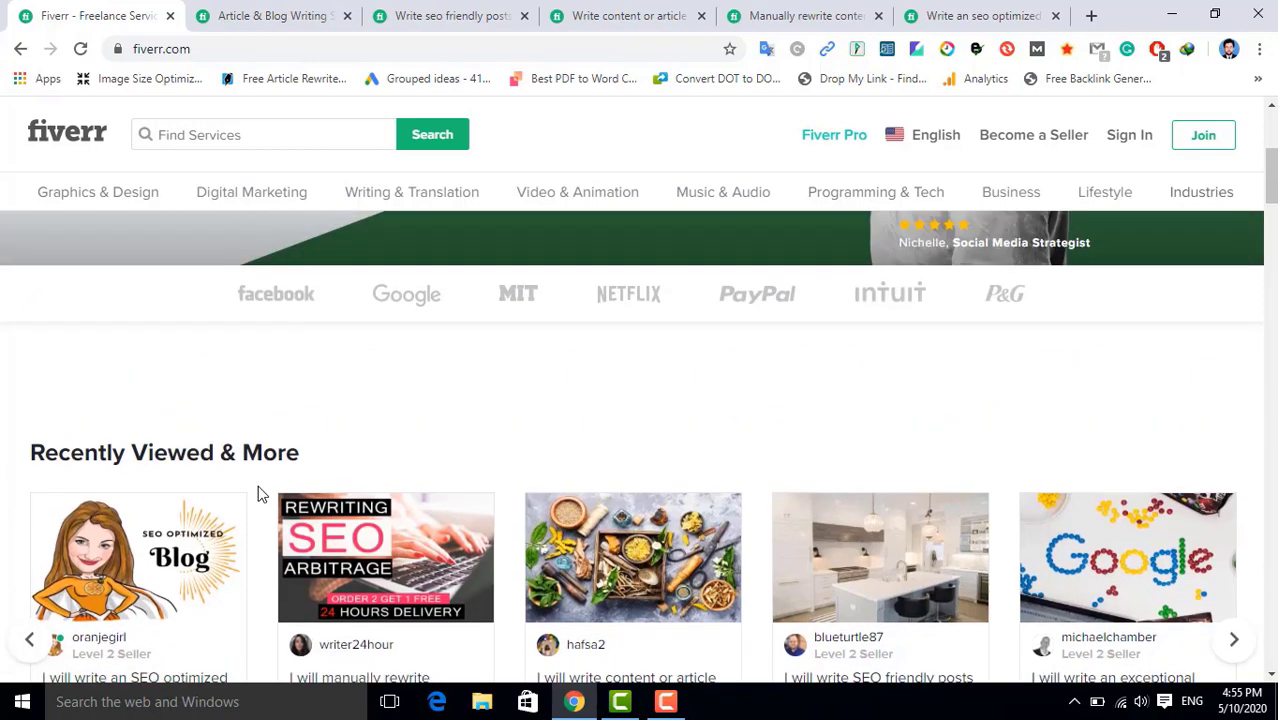
scroll(371, 491, "up", 3)
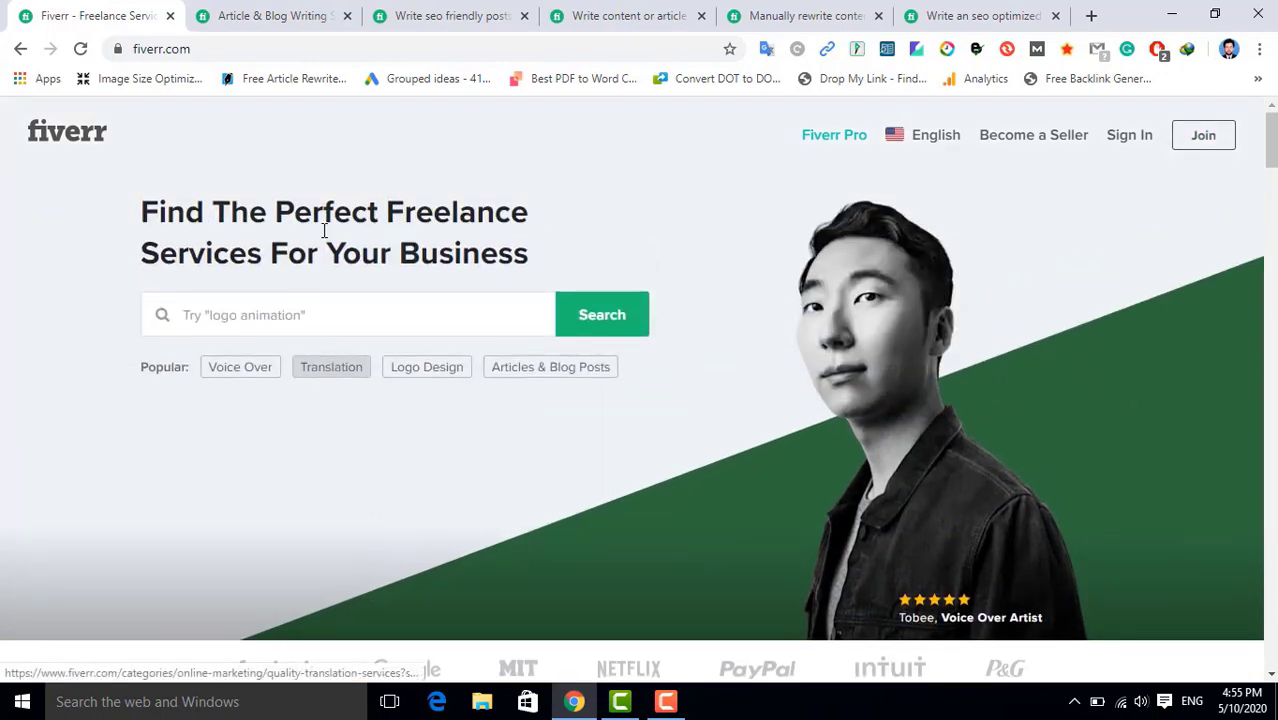
scroll(378, 350, "down", 2)
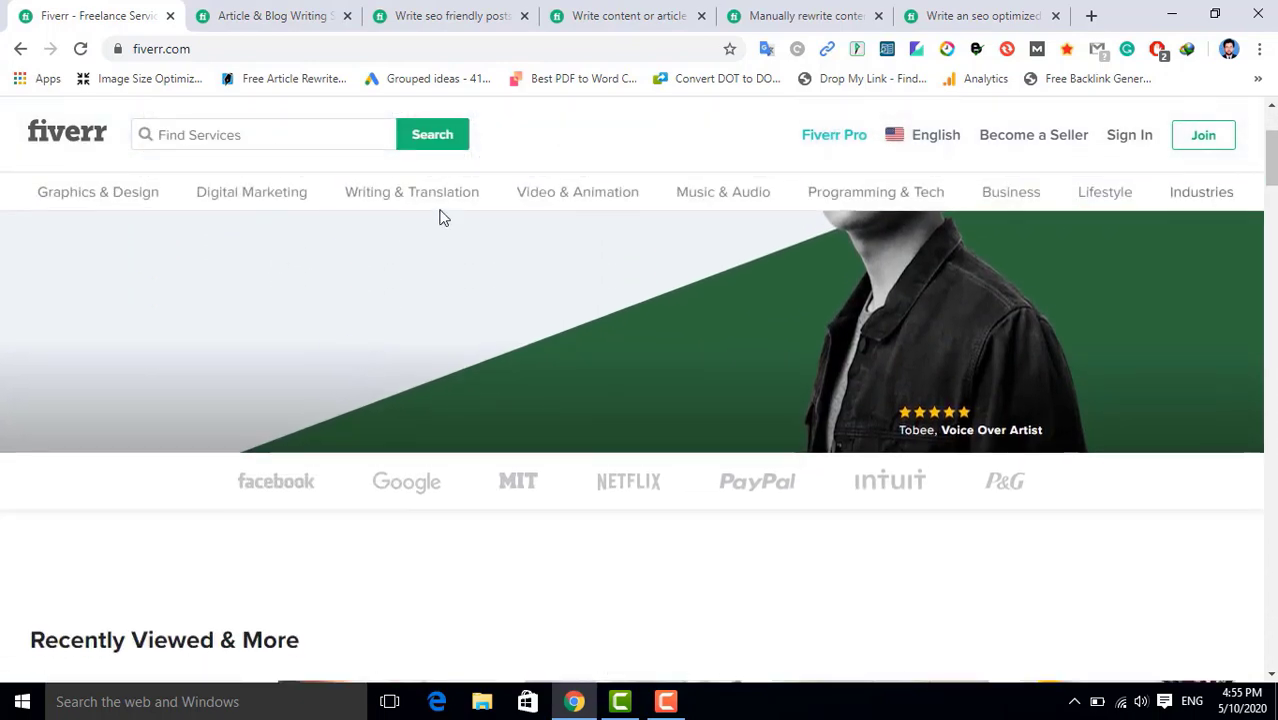
mouse_move(428, 208)
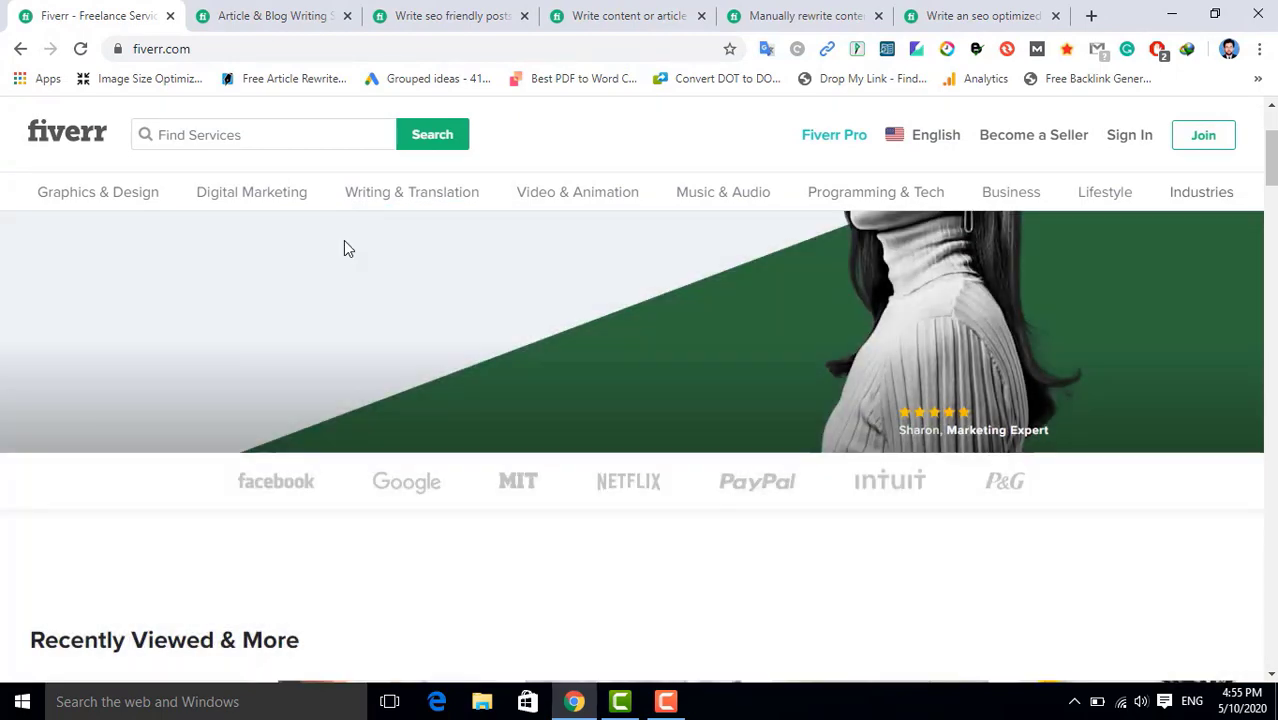
mouse_move(381, 204)
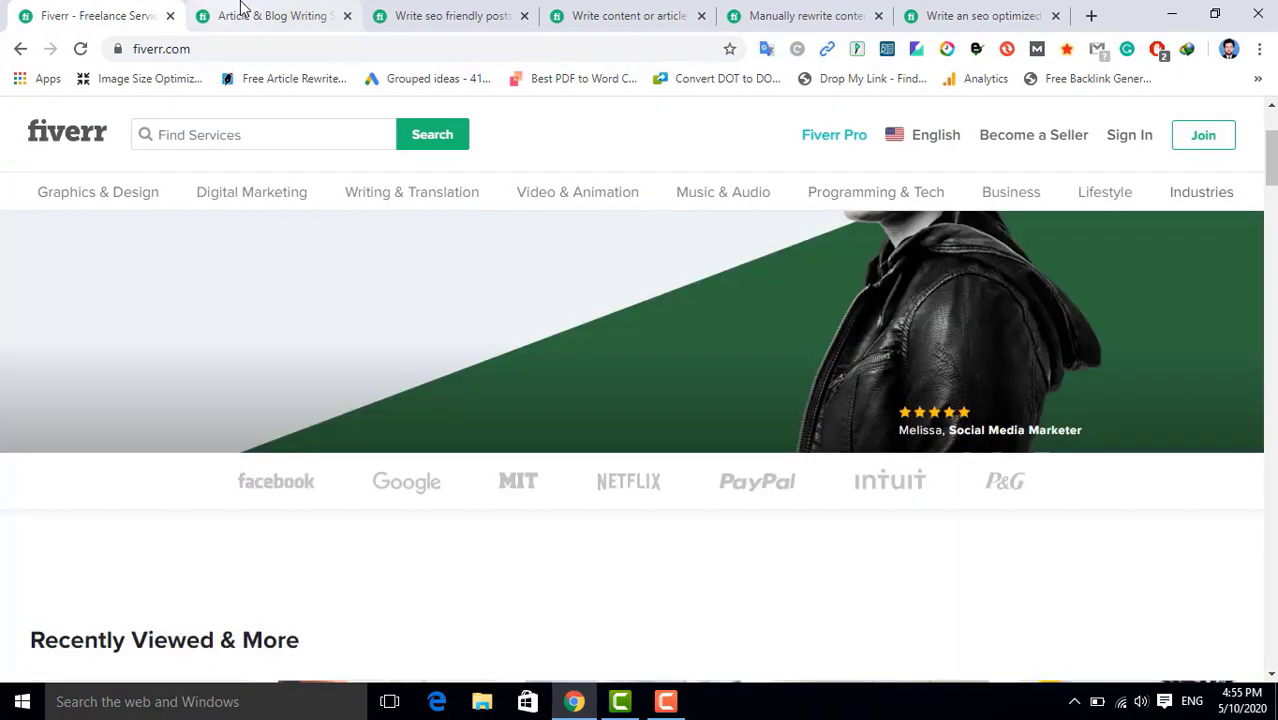
Examine the gig cards in the Articles & Blog Posts listing, comparing titles, seller levels, ratings and starting prices
left_click(247, 10)
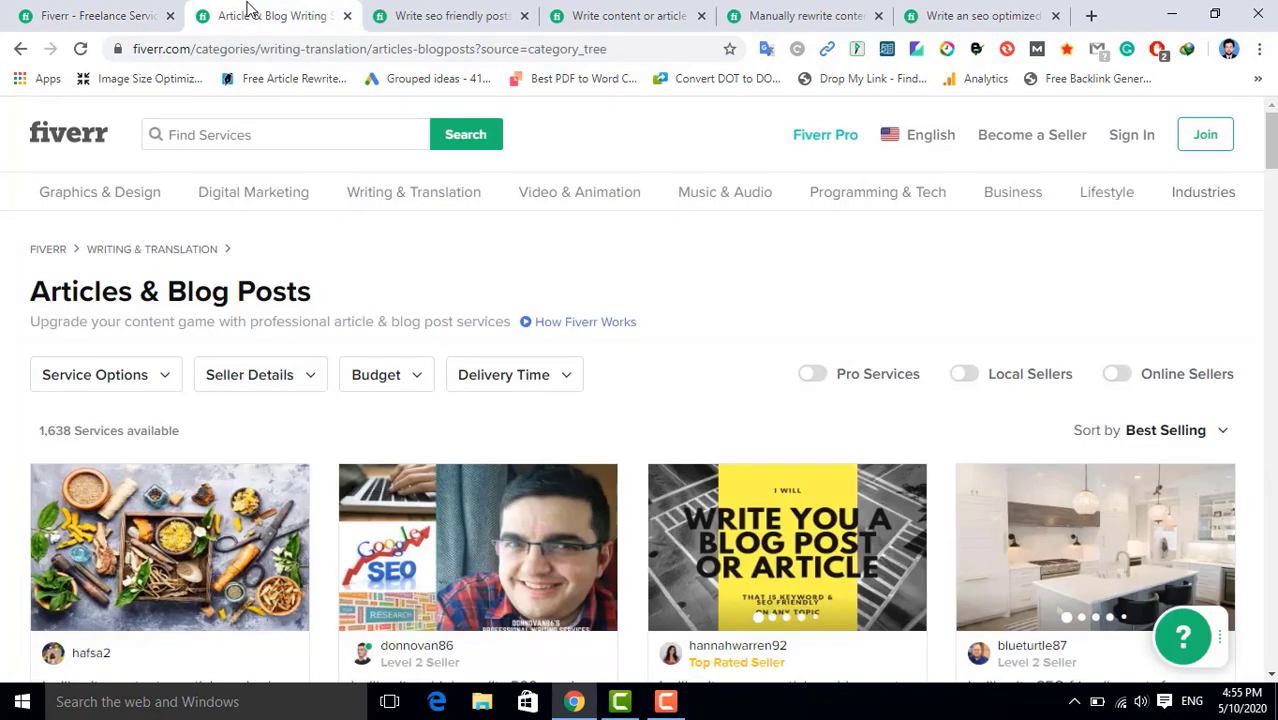
scroll(507, 420, "down", 1)
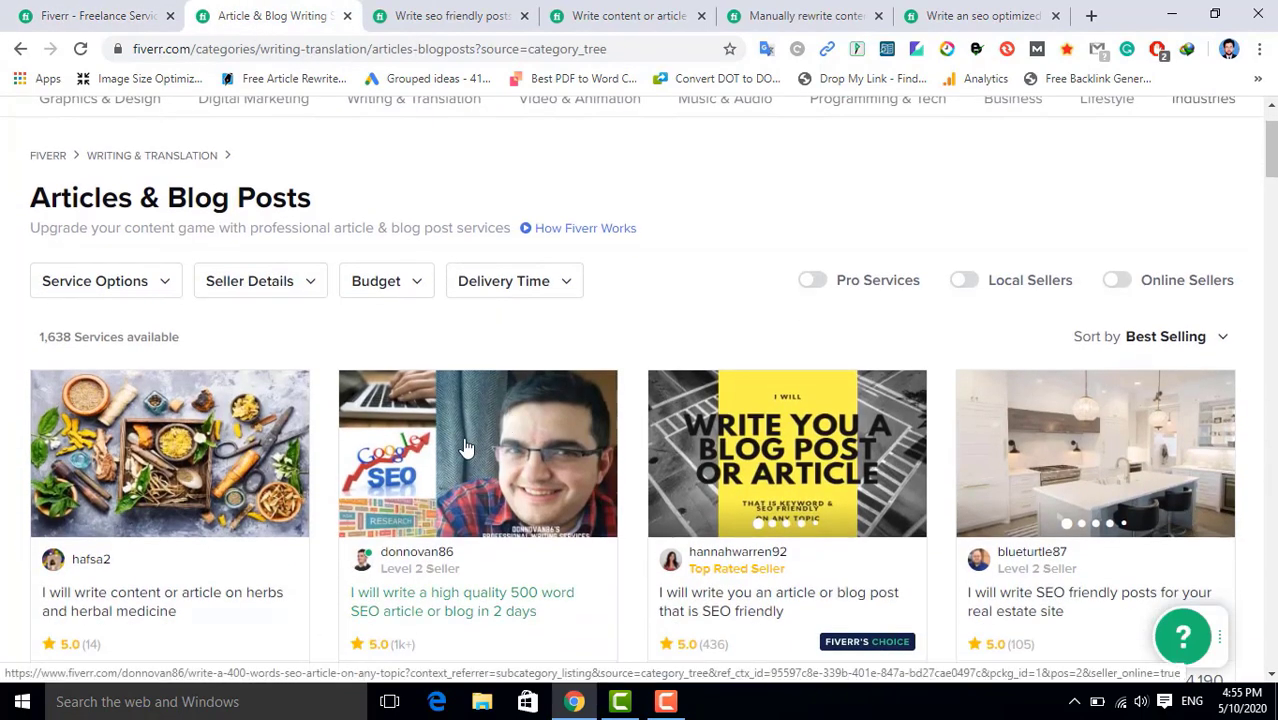
scroll(465, 447, "down", 2)
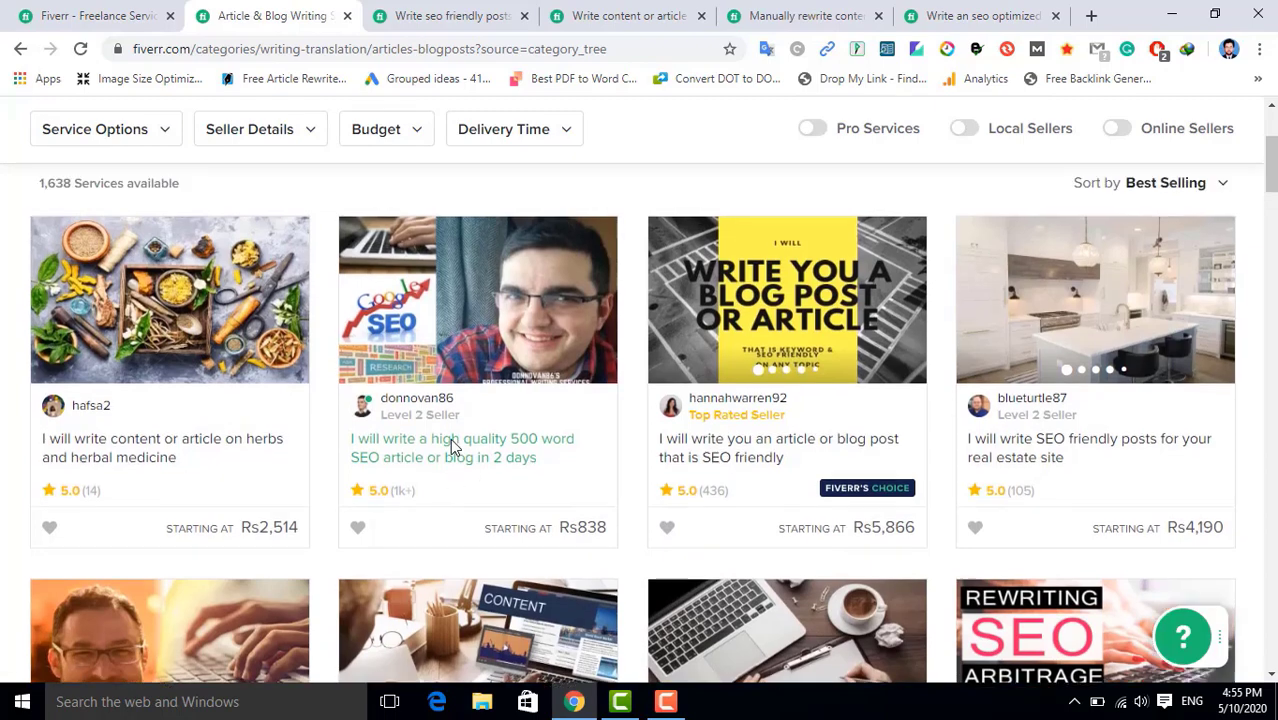
scroll(452, 447, "up", 2)
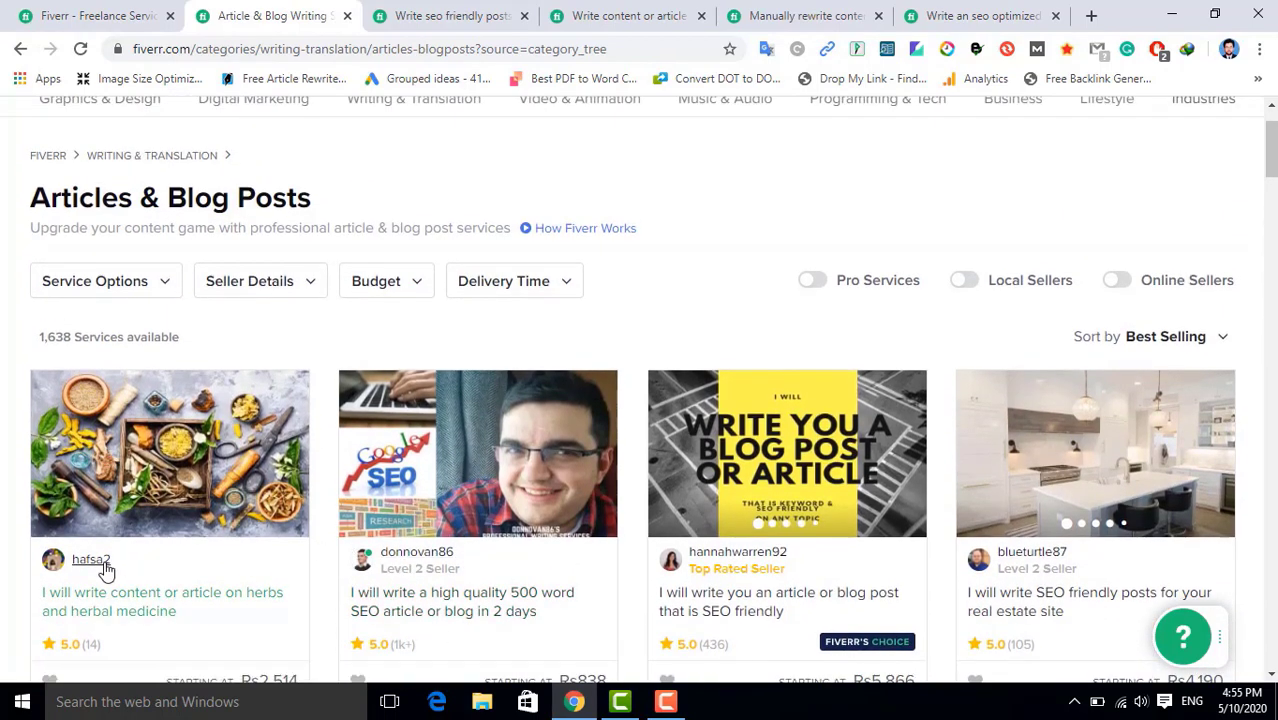
scroll(130, 520, "down", 1)
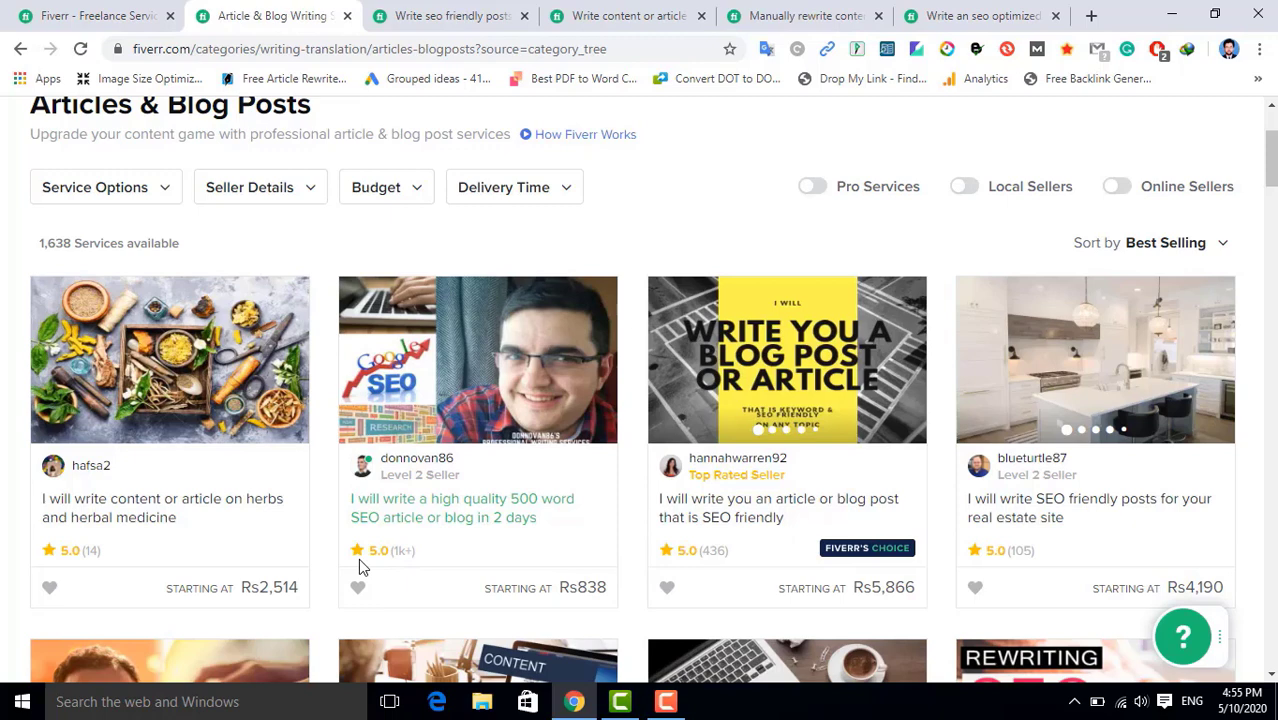
scroll(365, 510, "up", 2)
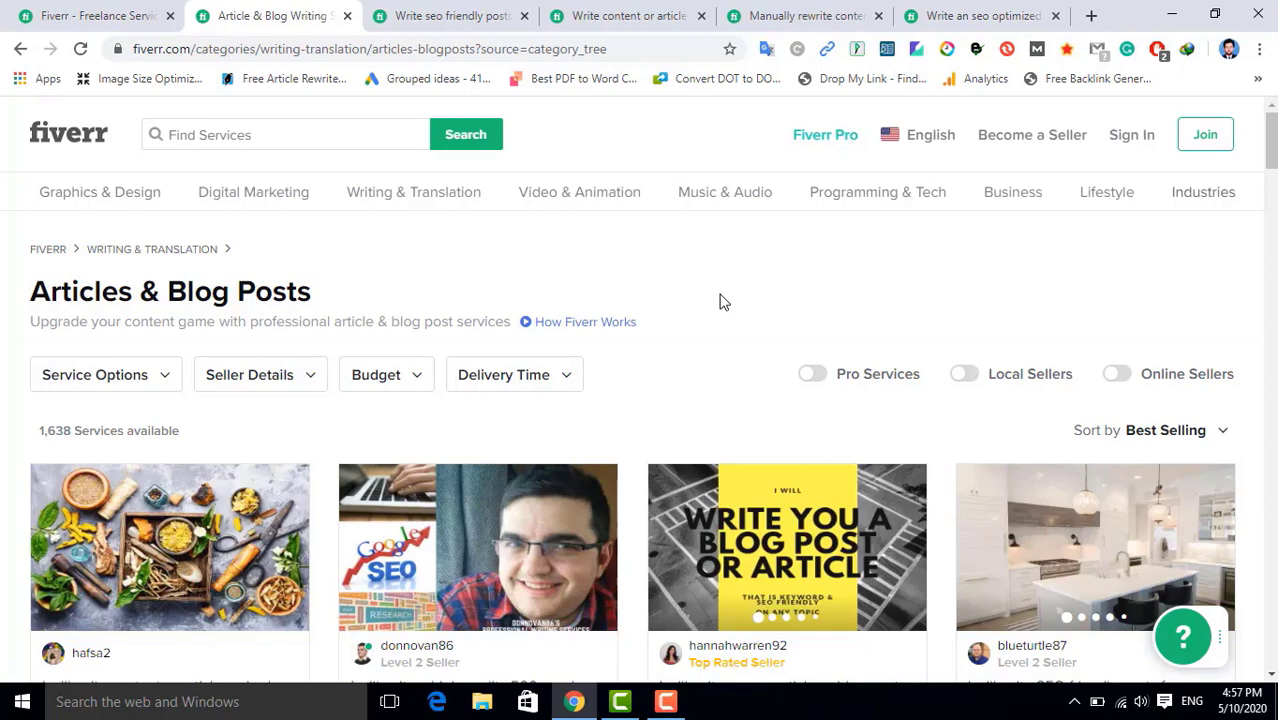
scroll(724, 302, "down", 1)
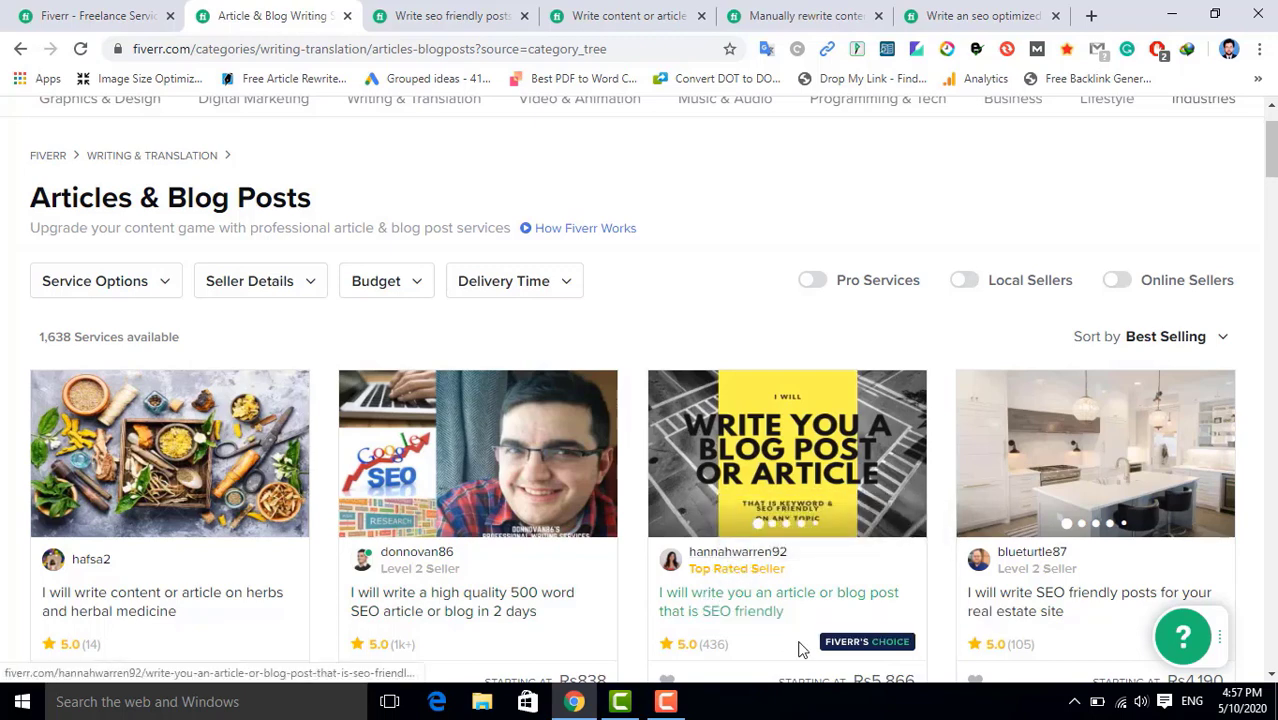
scroll(740, 620, "down", 1)
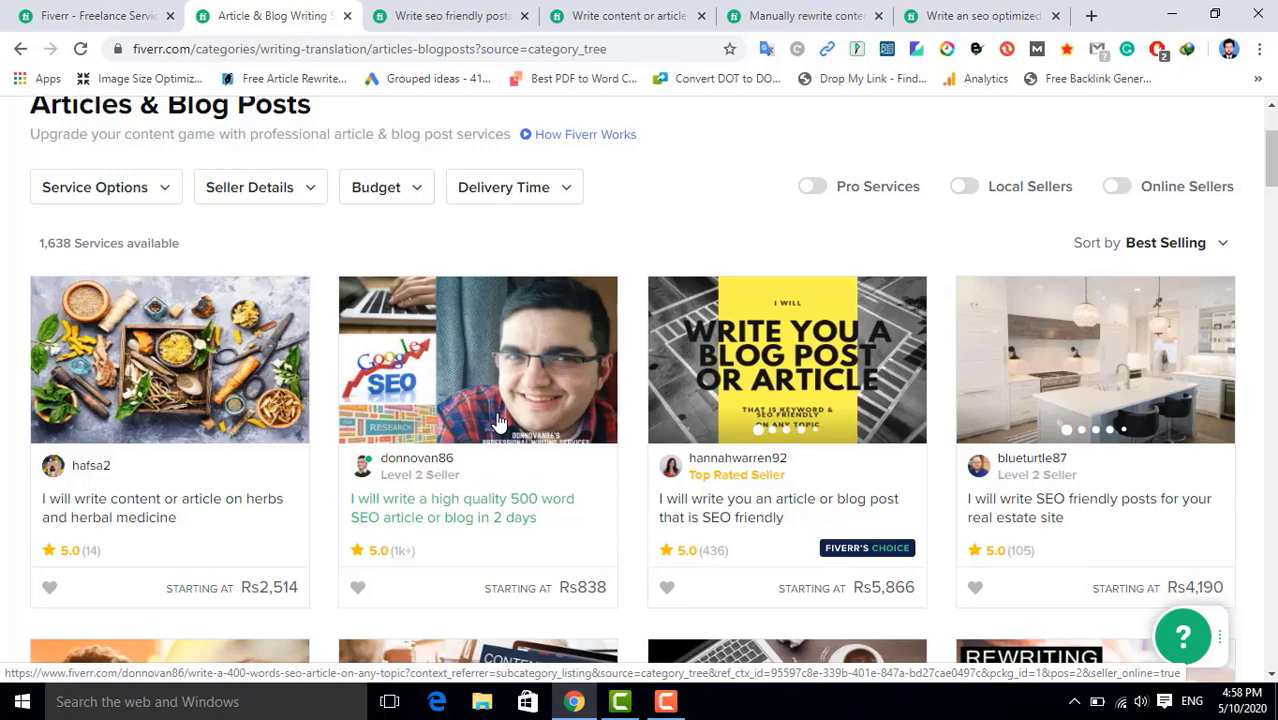
View the opened gig pages in turn, from real estate posts through herbal medicine and content rewriting to the SEO optimized blog post
left_click(463, 8)
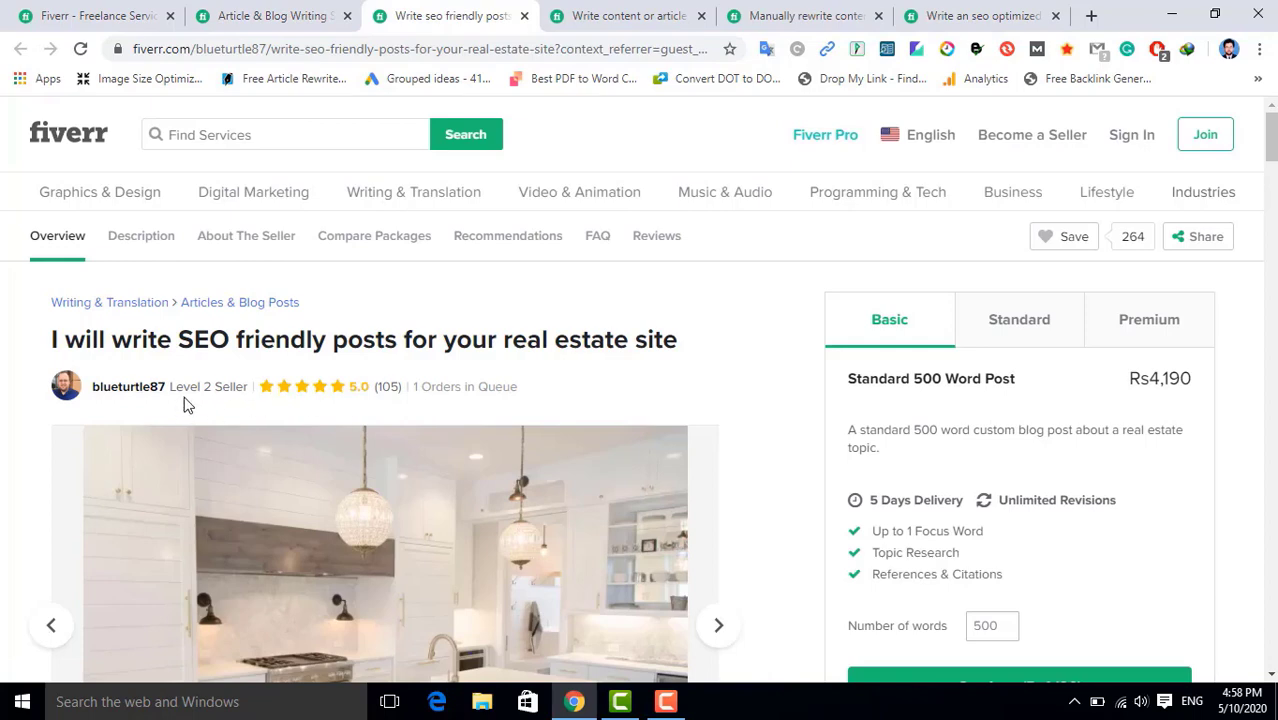
mouse_move(226, 400)
left_click(609, 8)
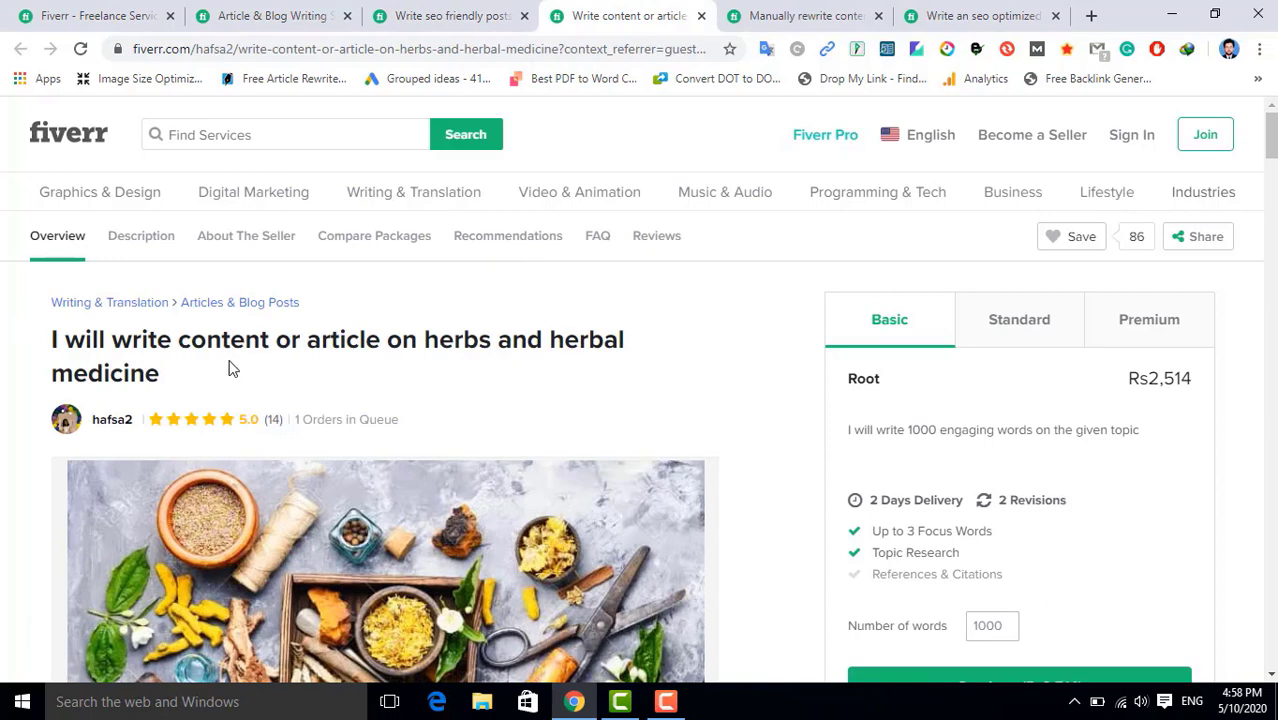
left_click(792, 12)
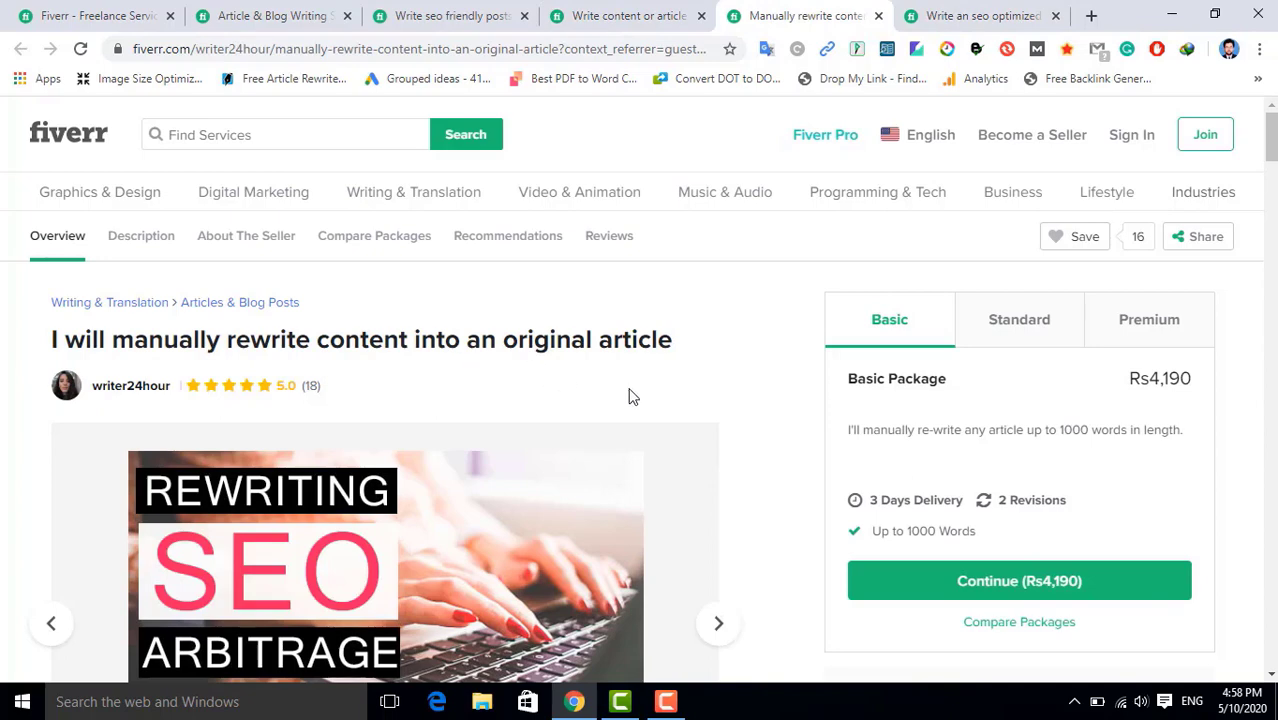
left_click(975, 10)
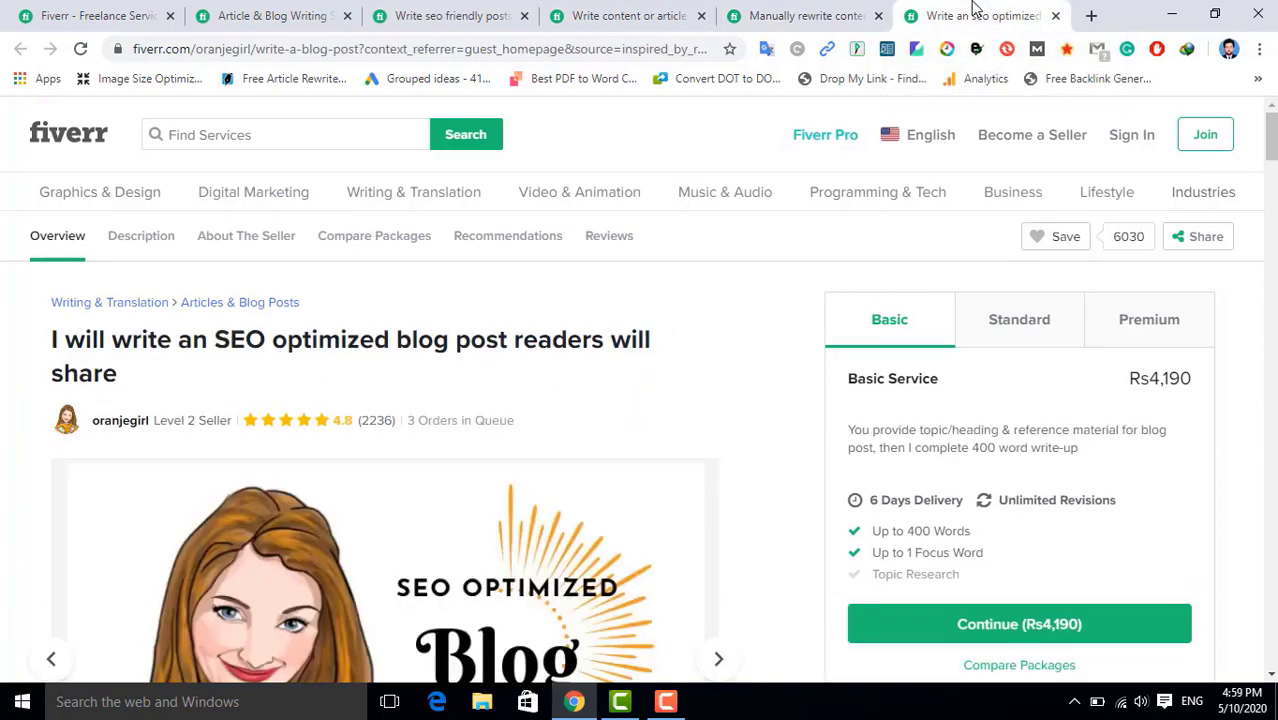
scroll(542, 422, "down", 1)
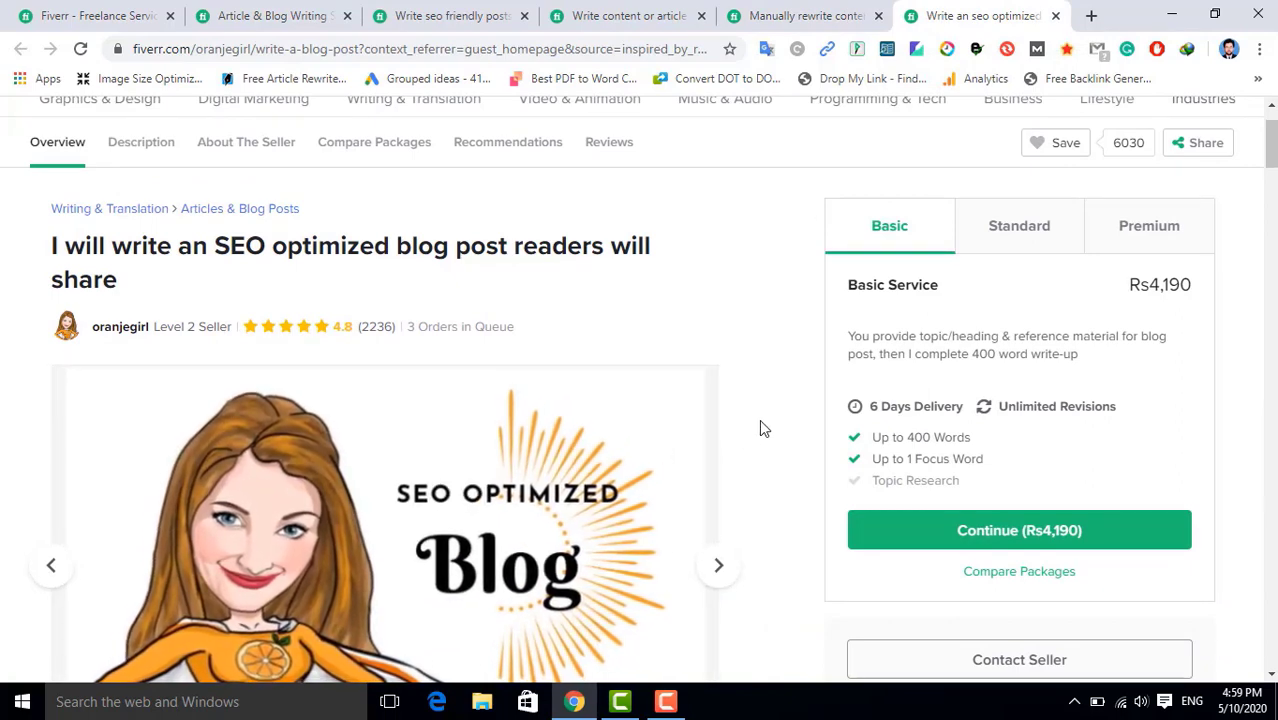
Return to the manual content rewriting gig and examine its gallery image and Basic package
left_click(840, 14)
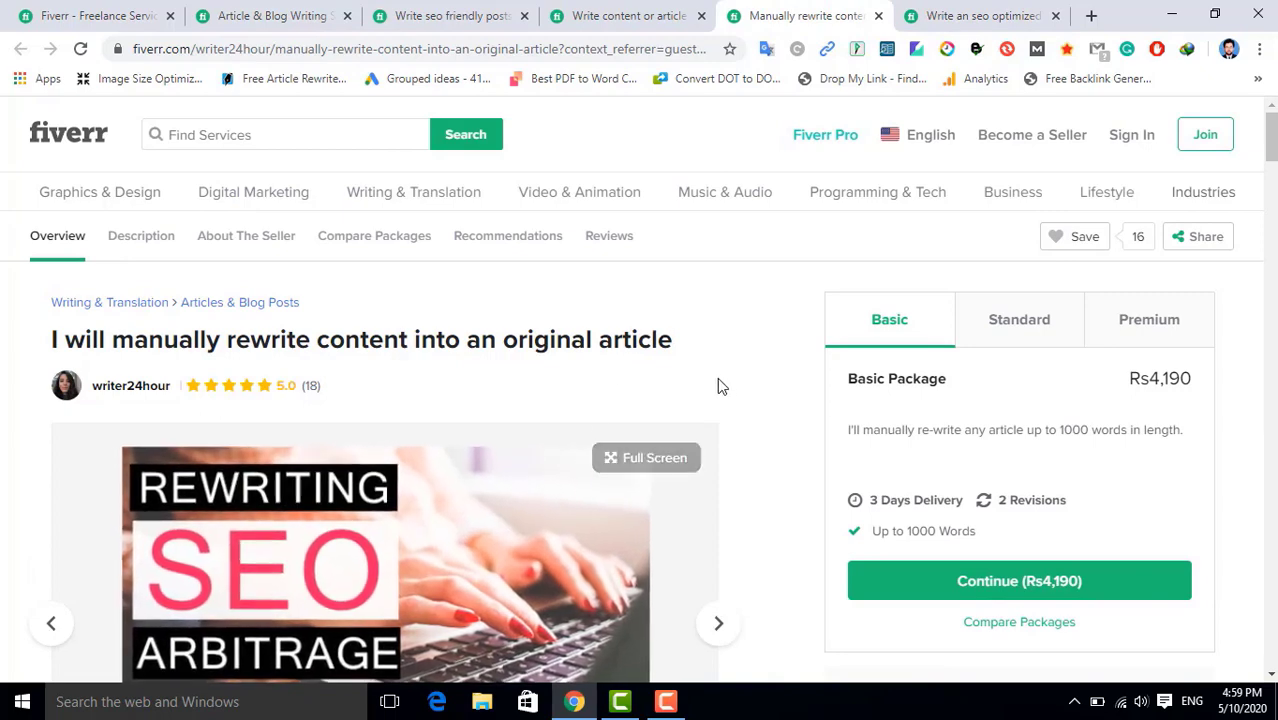
scroll(724, 400, "down", 1)
scroll(735, 466, "down", 1)
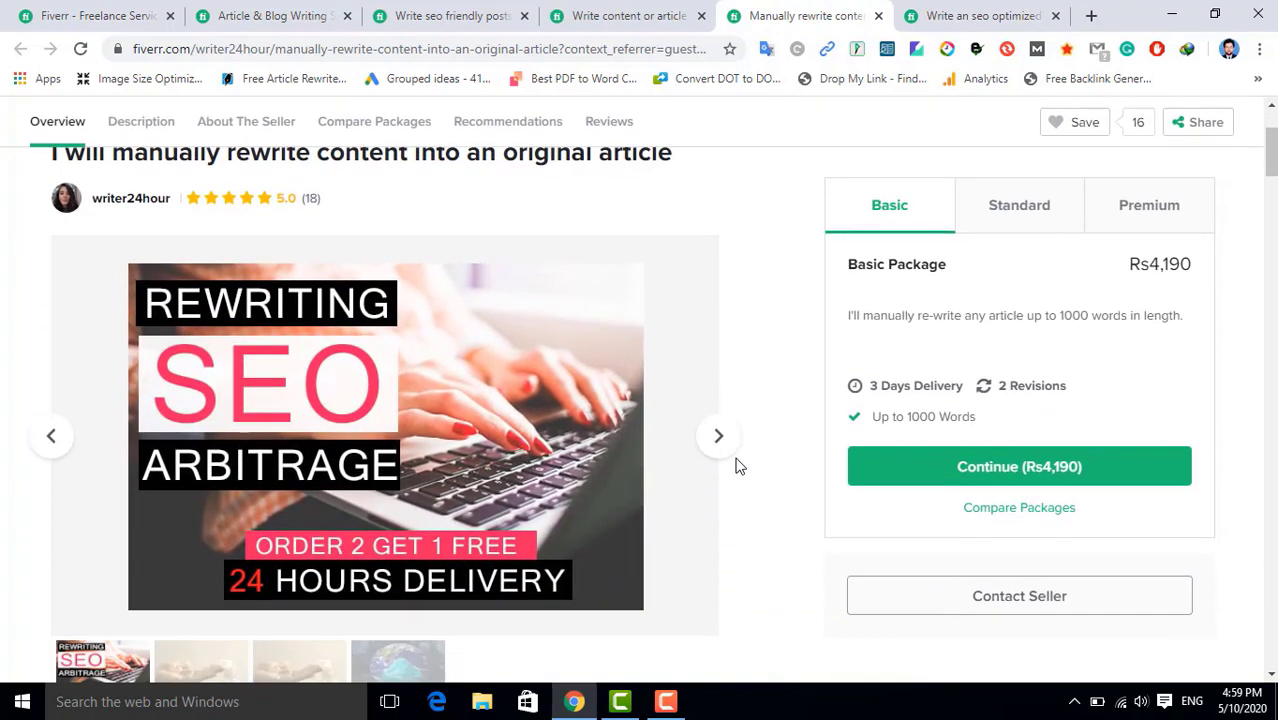
scroll(738, 466, "down", 1)
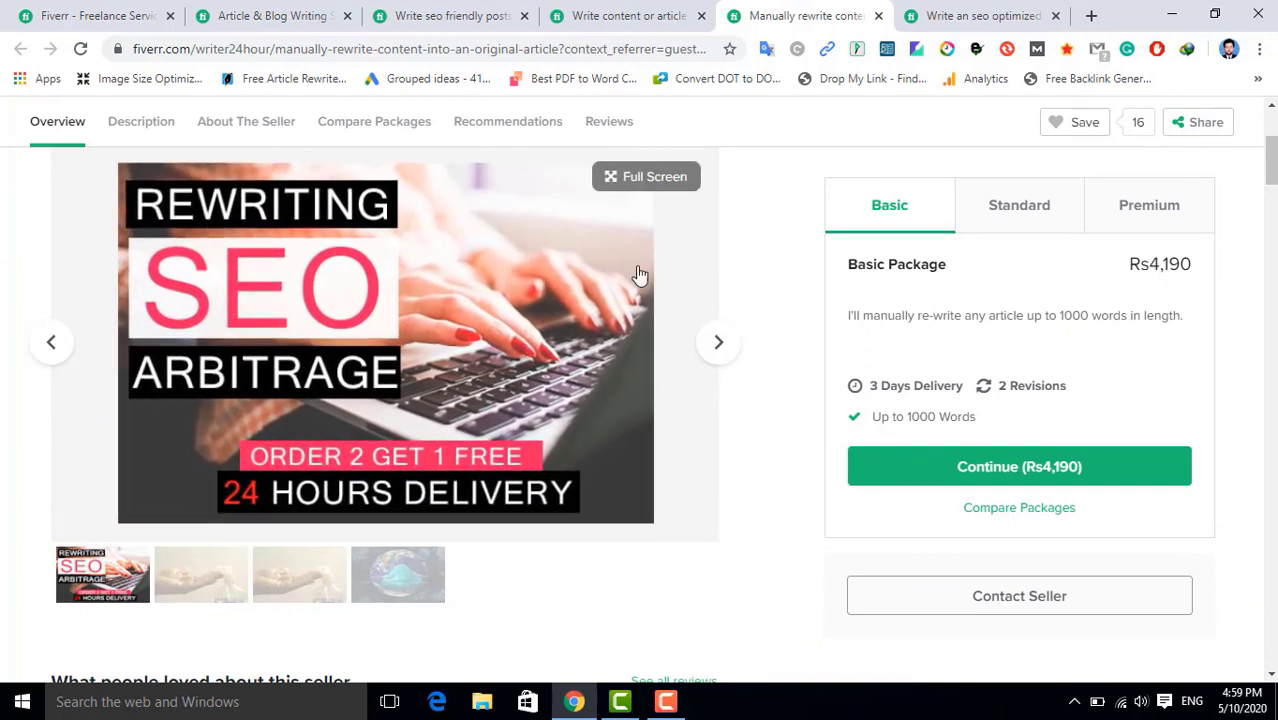
scroll(785, 328, "up", 2)
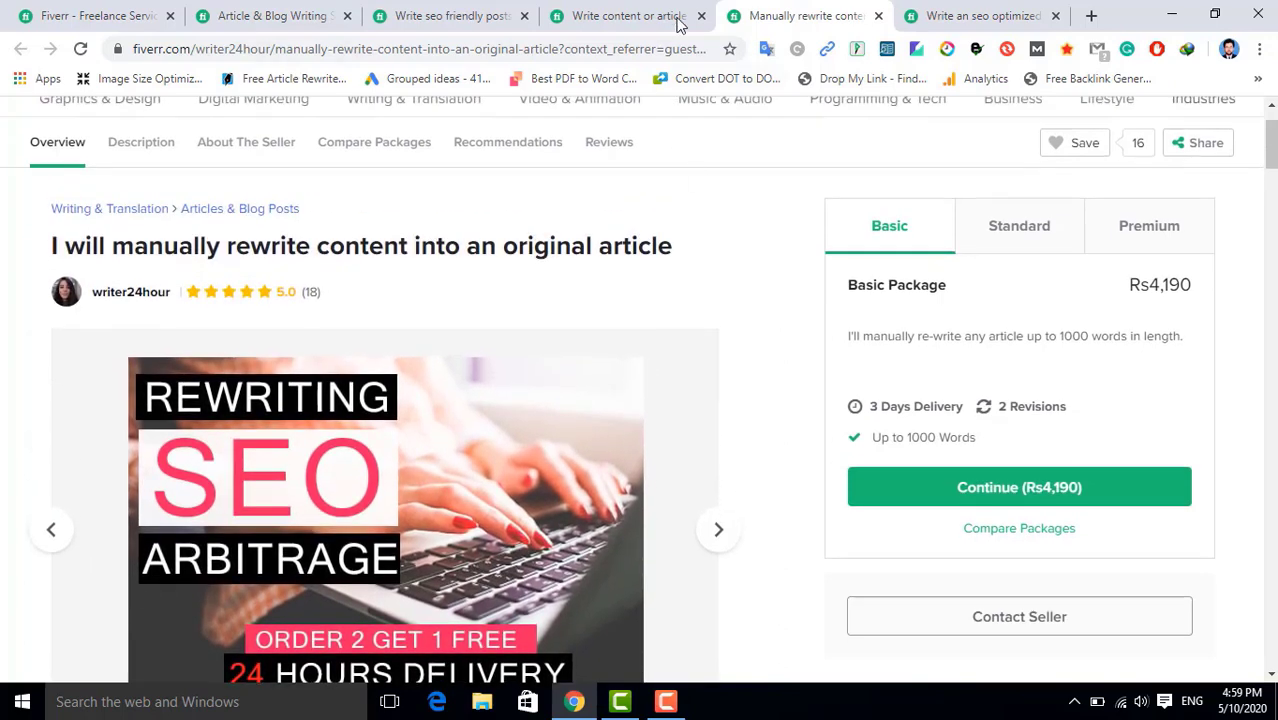
Review the title, gallery image and Basic package of the herbs and herbal medicine writing gig
left_click(646, 12)
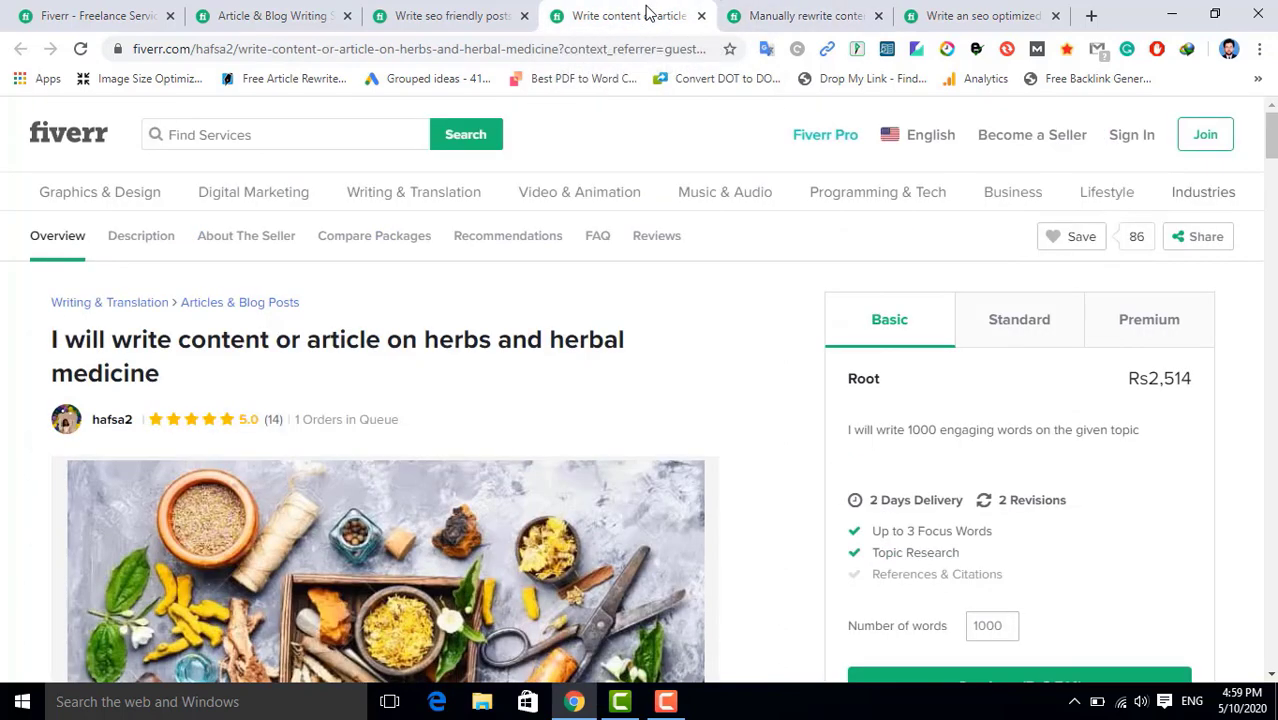
scroll(690, 317, "down", 2)
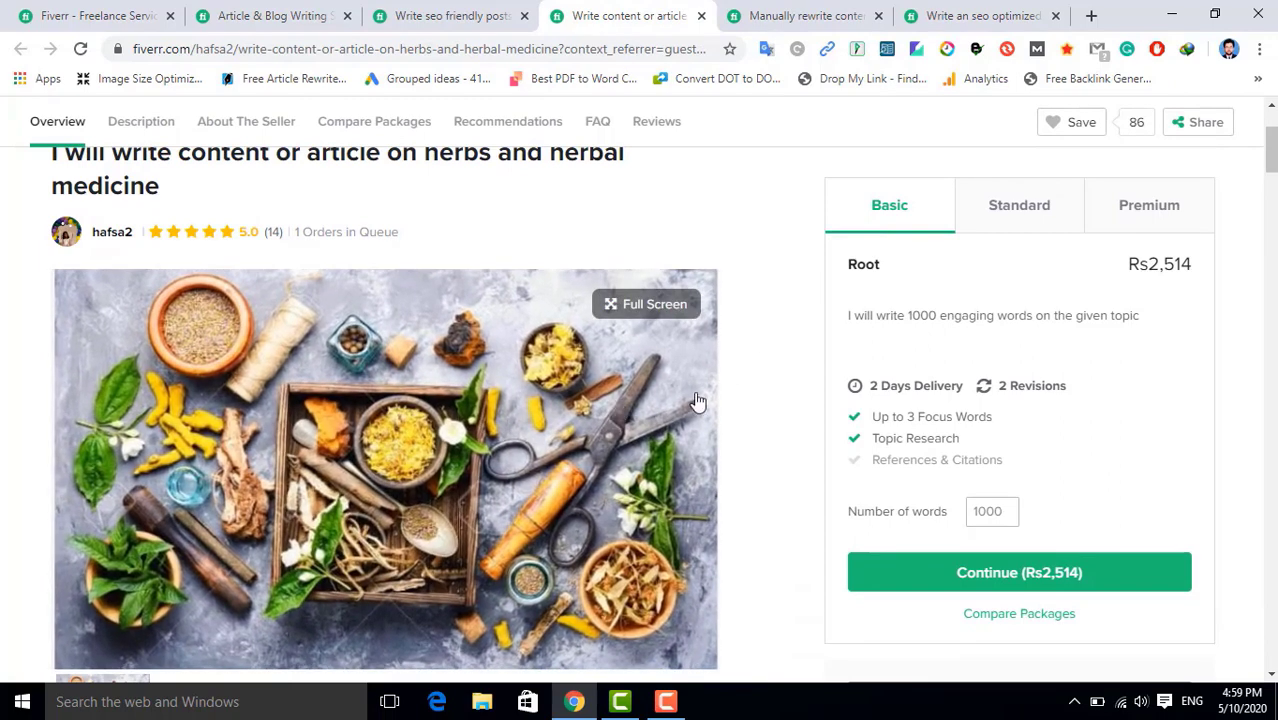
scroll(585, 124, "up", 2)
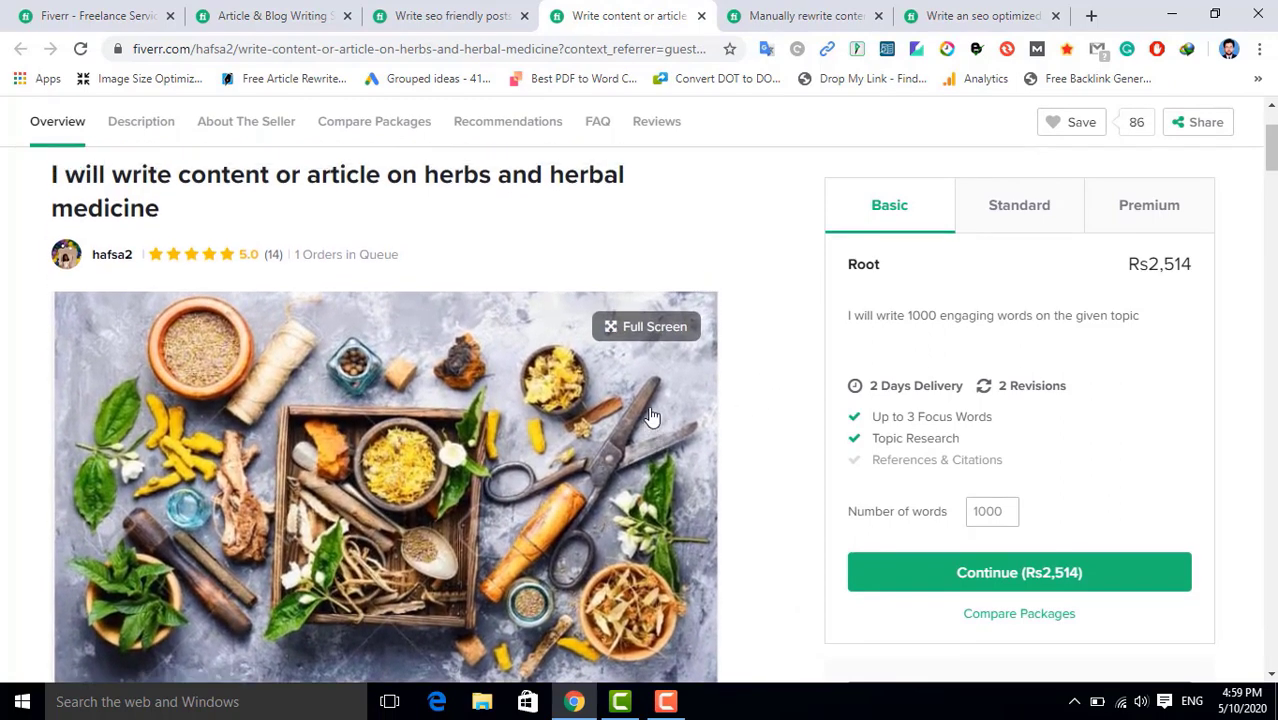
Review the title, gallery image and Basic package of the SEO friendly real estate posts gig
left_click(476, 14)
scroll(640, 302, "down", 1)
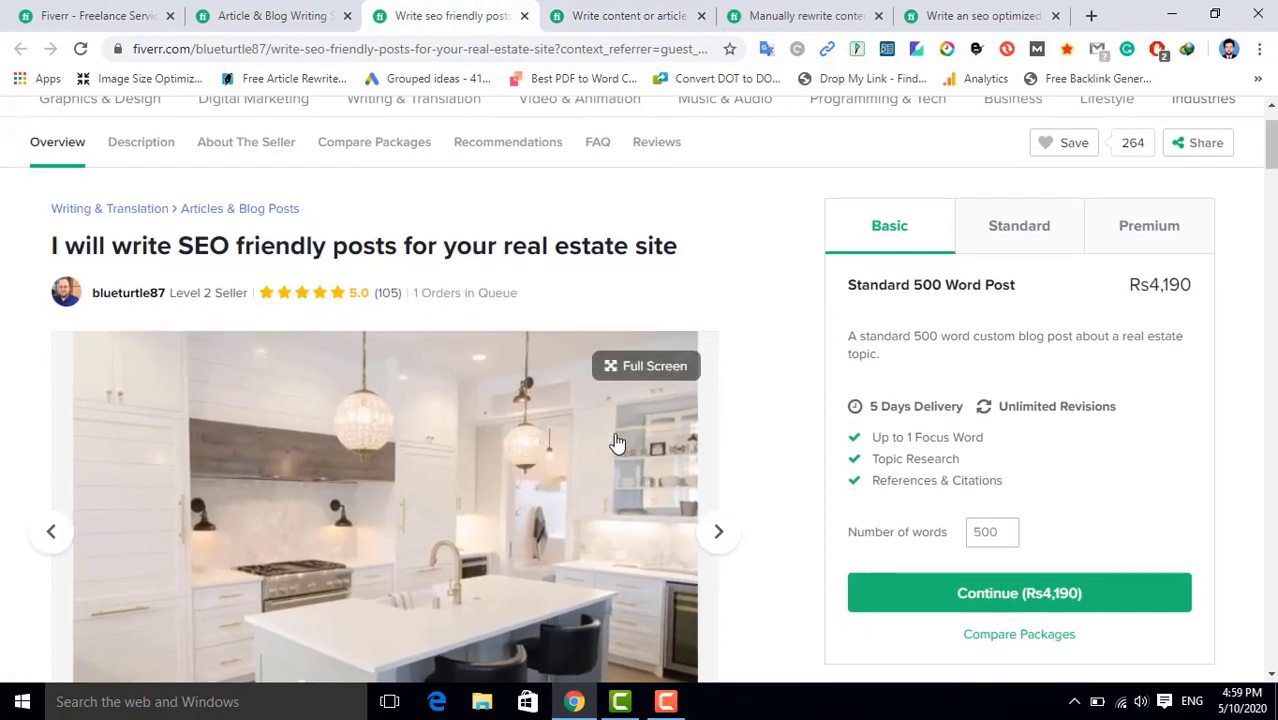
scroll(750, 345, "up", 1)
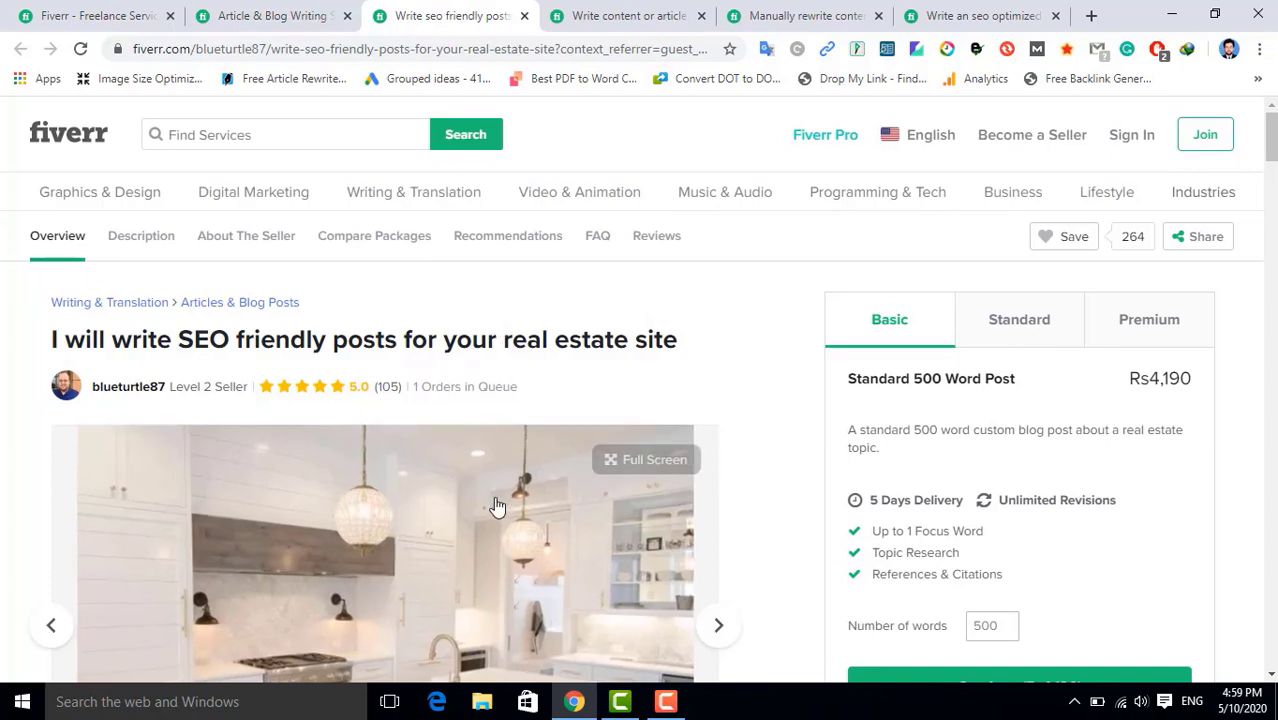
scroll(445, 522, "down", 2)
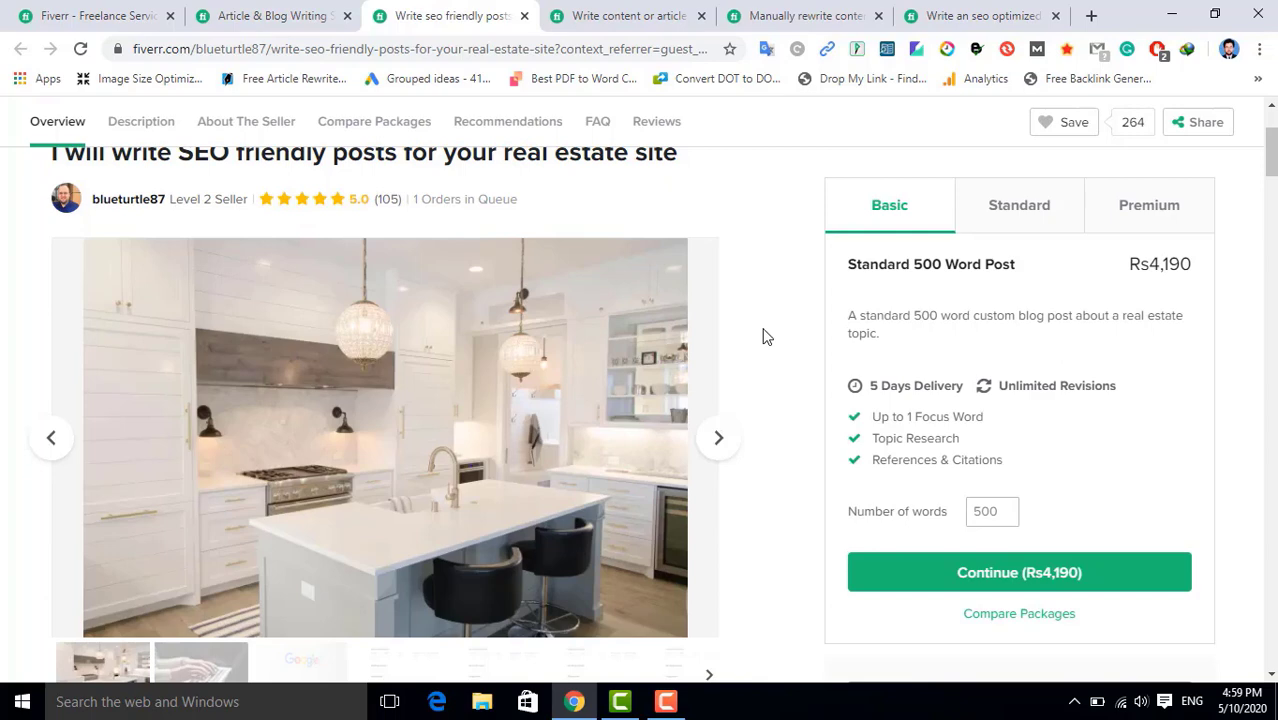
scroll(763, 336, "up", 1)
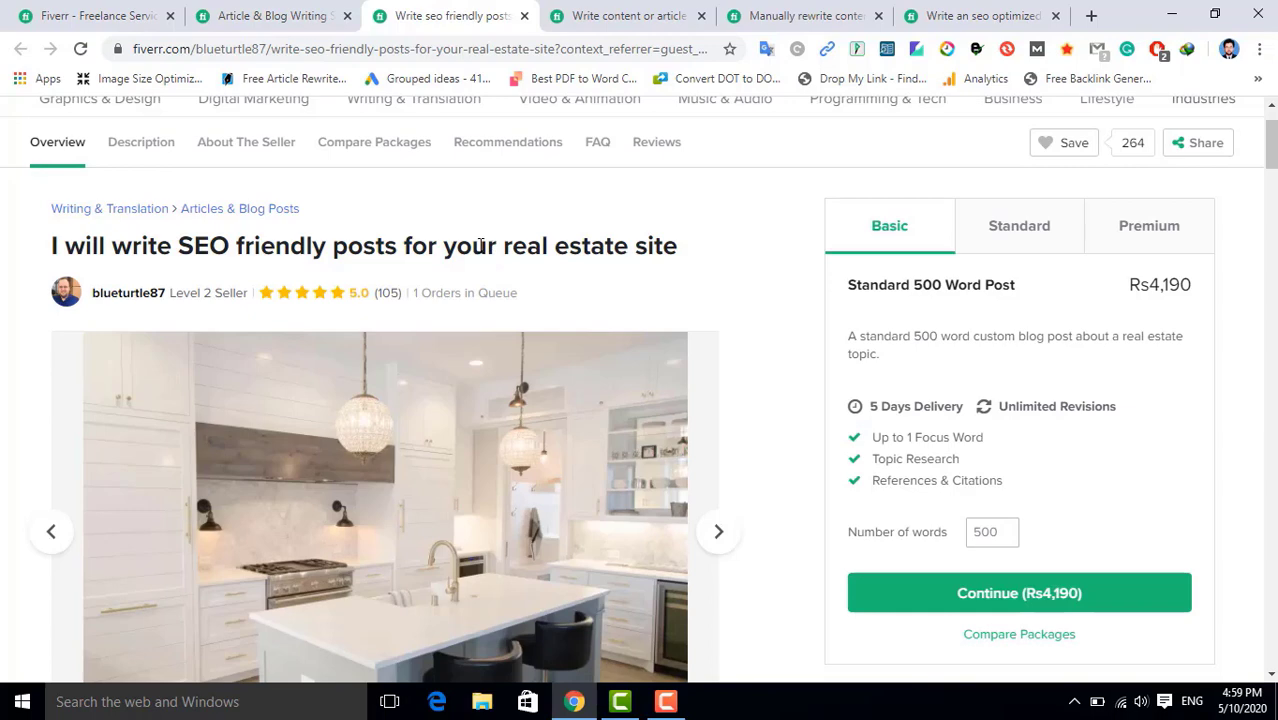
From the Articles & Blog Posts listing, open the "I will write you an article or blog post that is SEO friendly" gig in a new tab
left_click(283, 17)
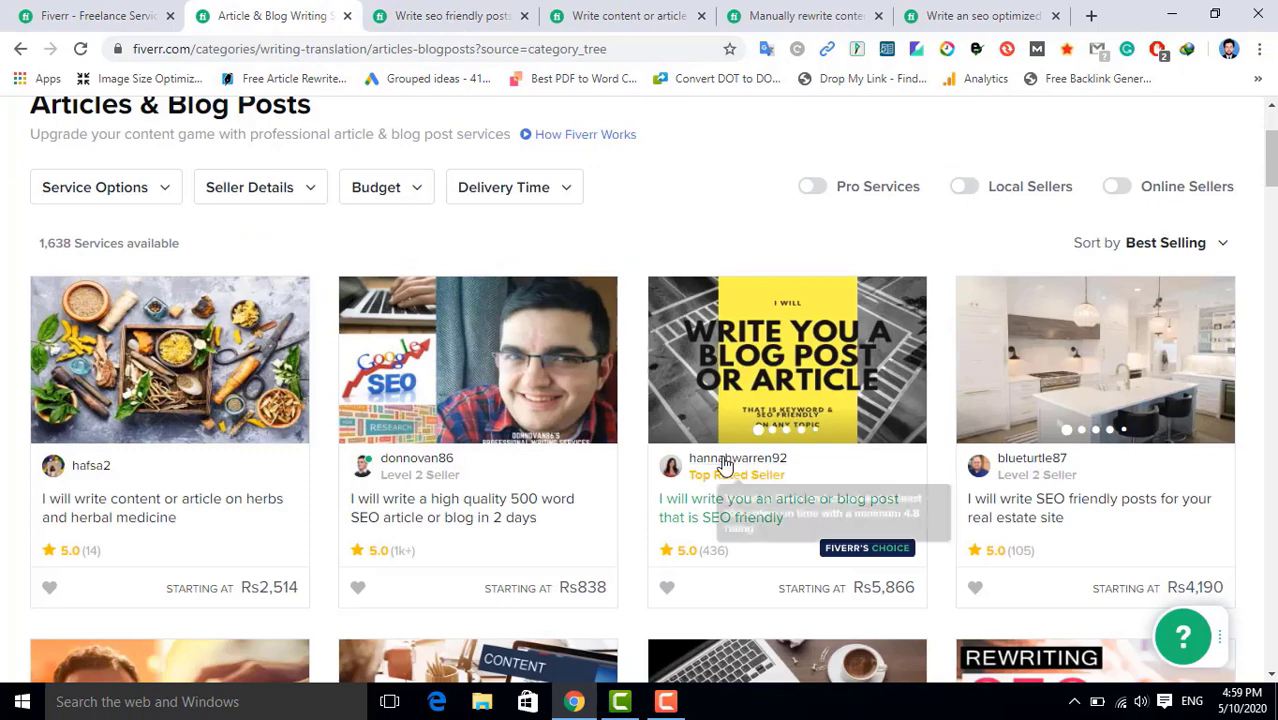
right_click(720, 506)
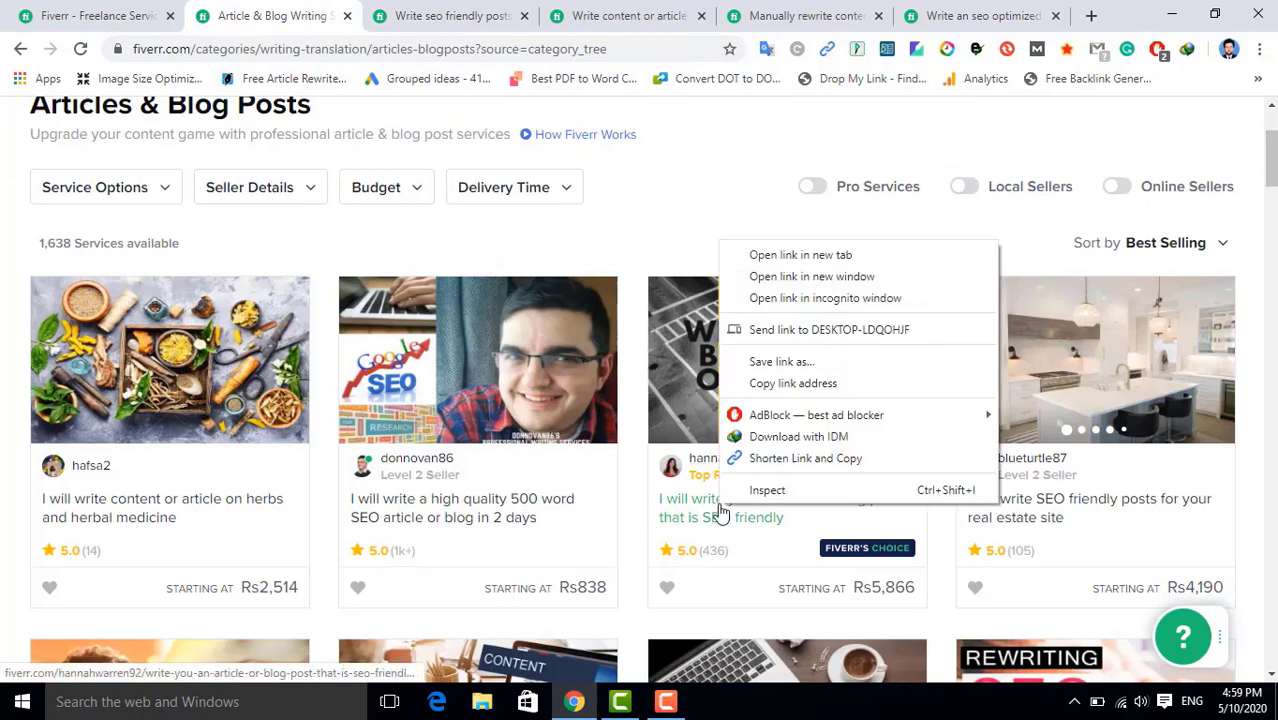
left_click(776, 256)
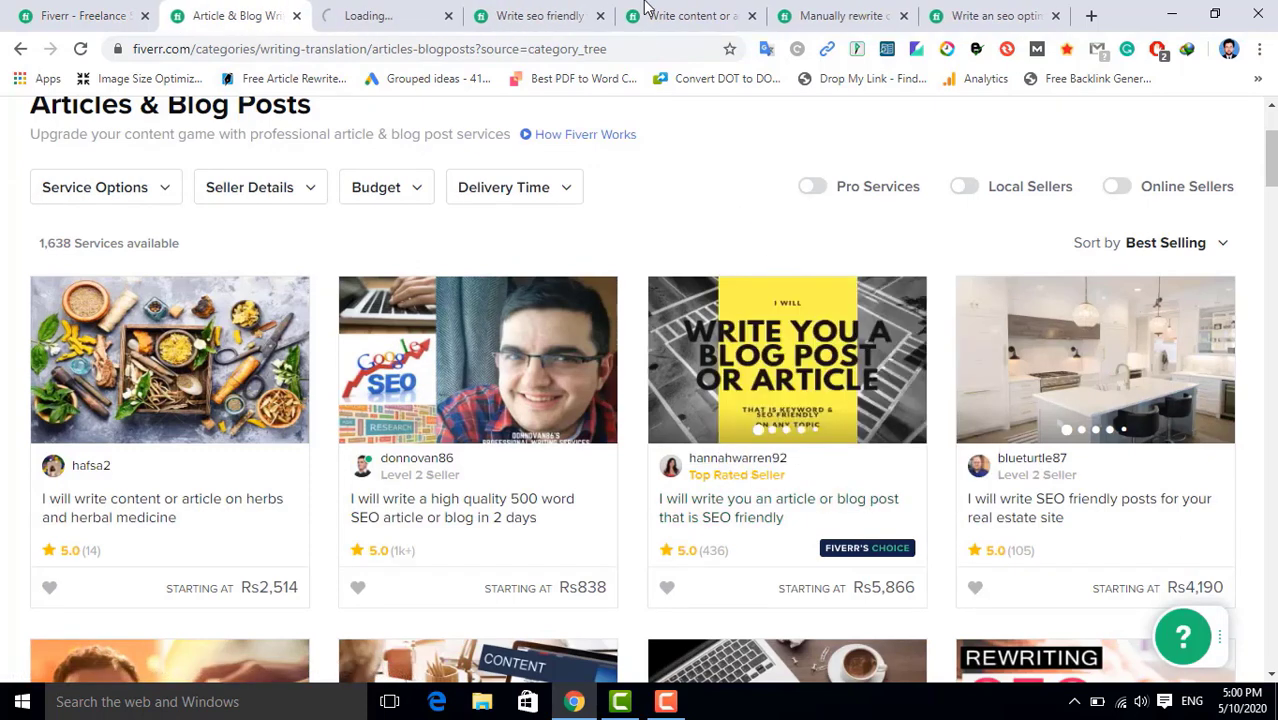
Close the herbs and herbal medicine gig and the real estate posts gig
left_click(685, 14)
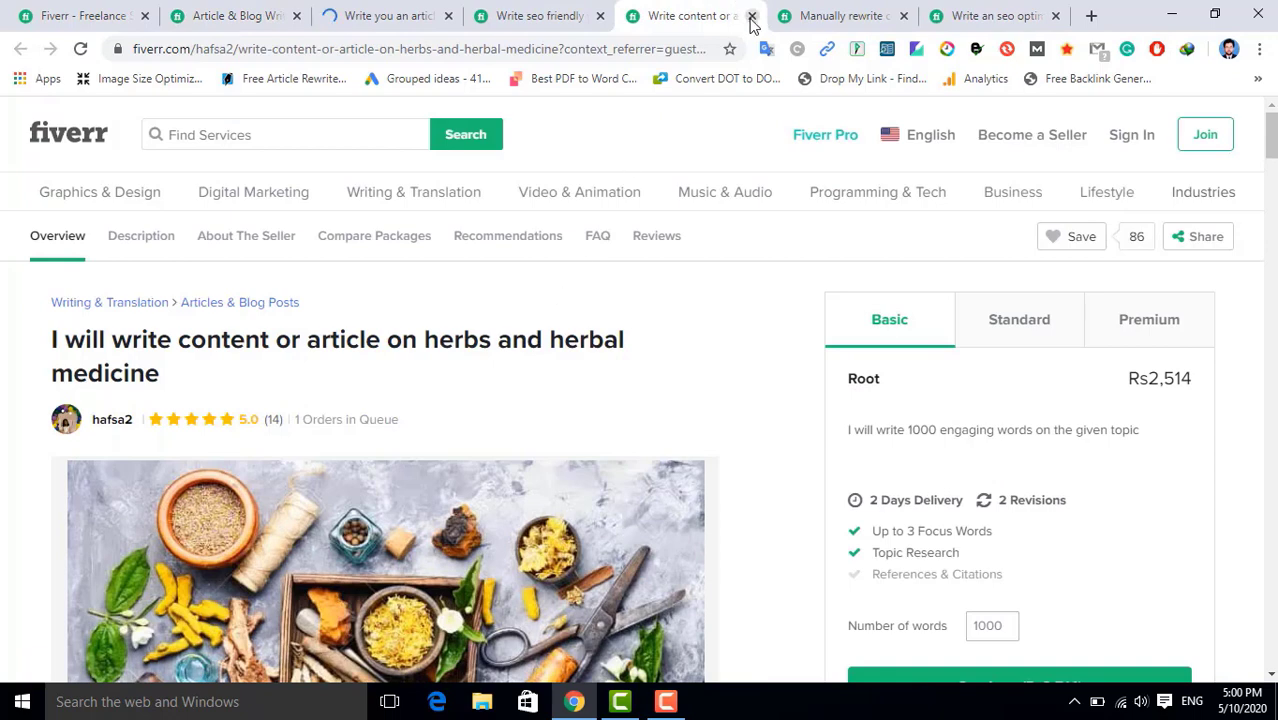
left_click(752, 15)
left_click(540, 14)
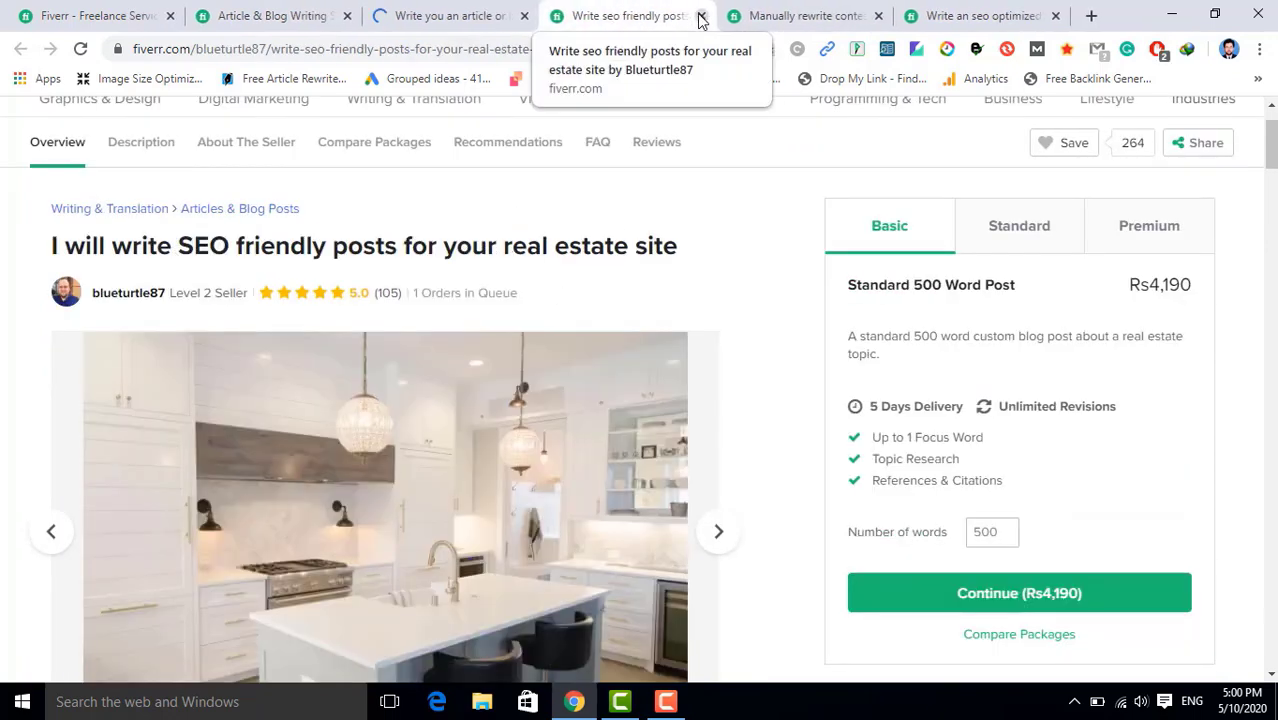
left_click(701, 17)
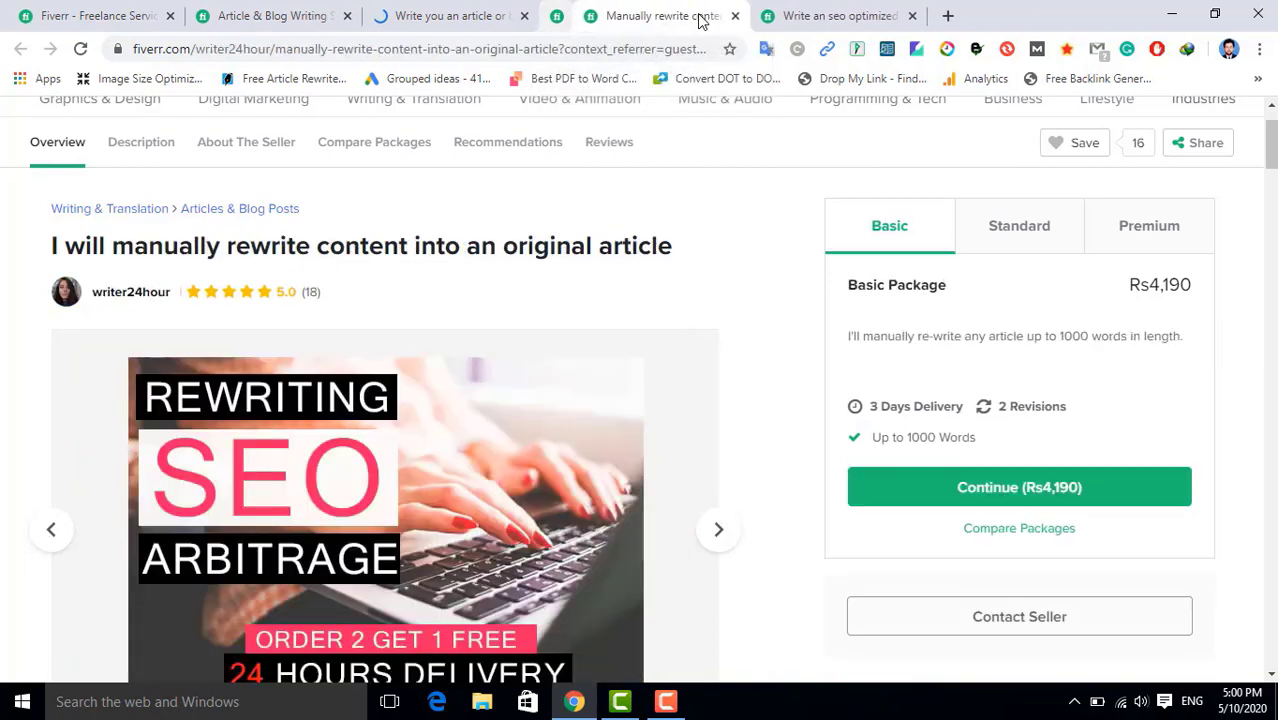
left_click(668, 703)
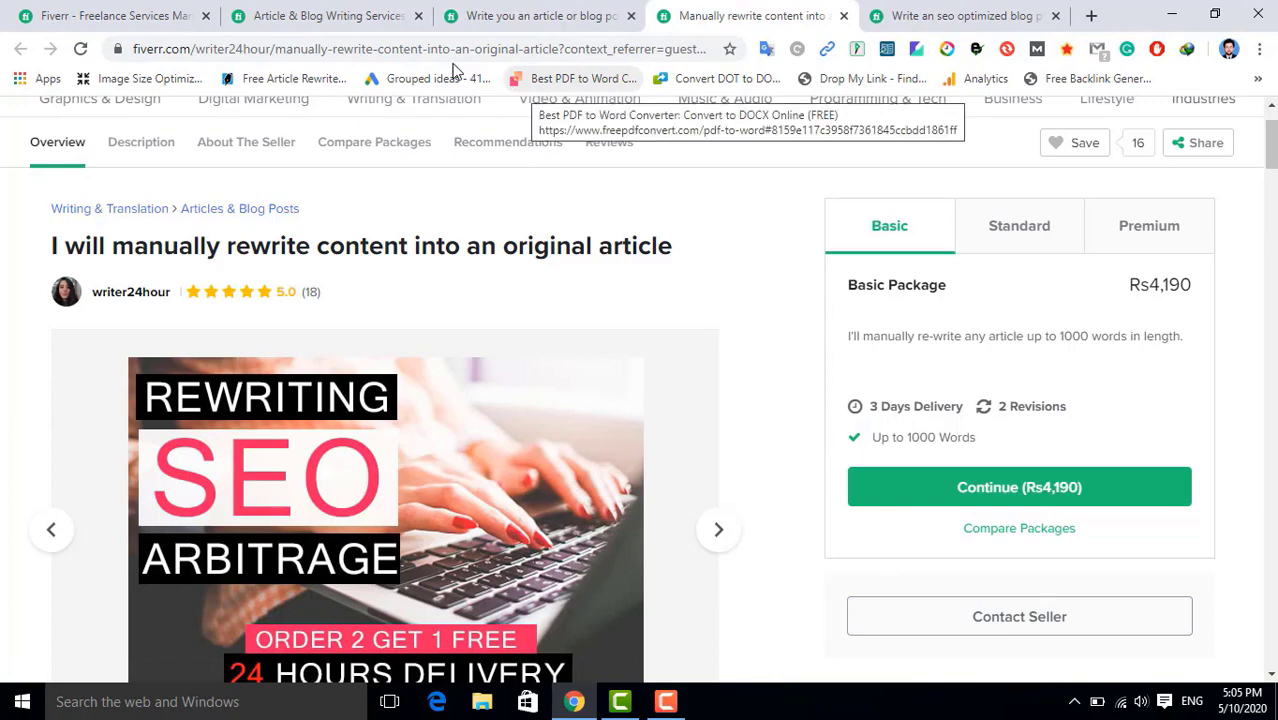
From the category listing, open the dynamic website or blog content gig and the 1500 word SEO articles gig in new tabs
left_click(305, 12)
scroll(845, 390, "down", 2)
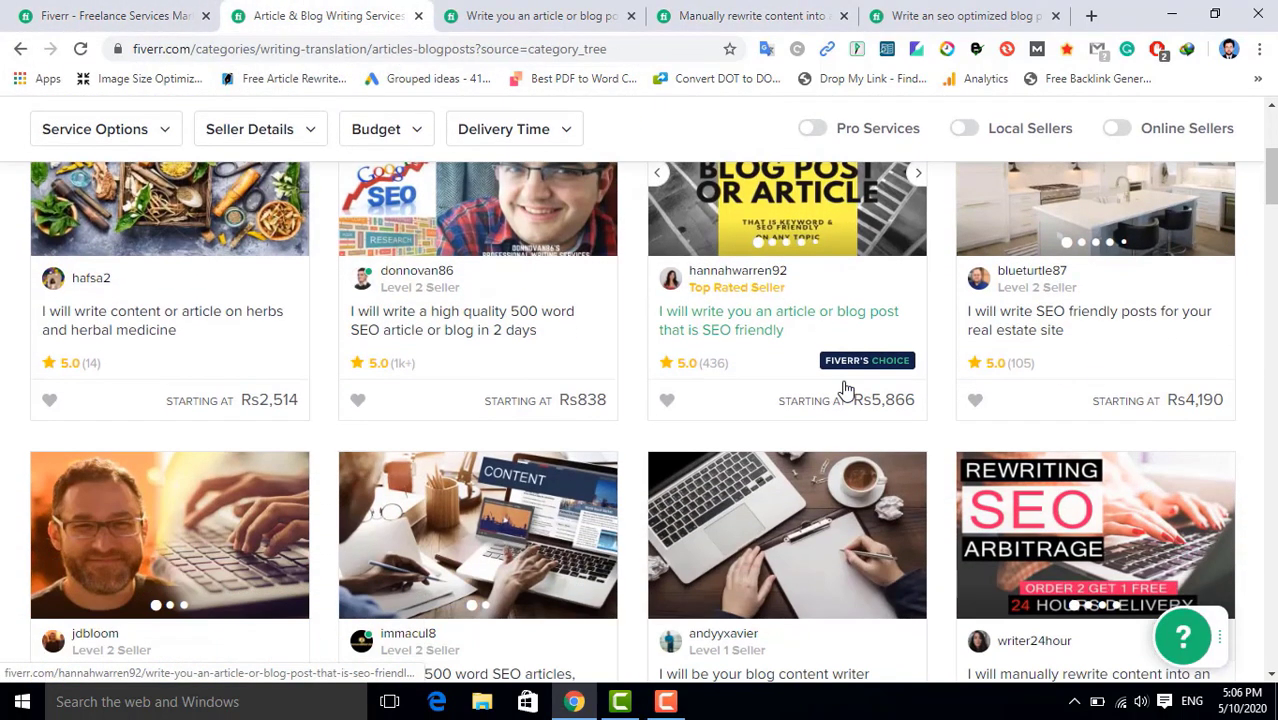
scroll(845, 390, "down", 1)
scroll(340, 510, "down", 1)
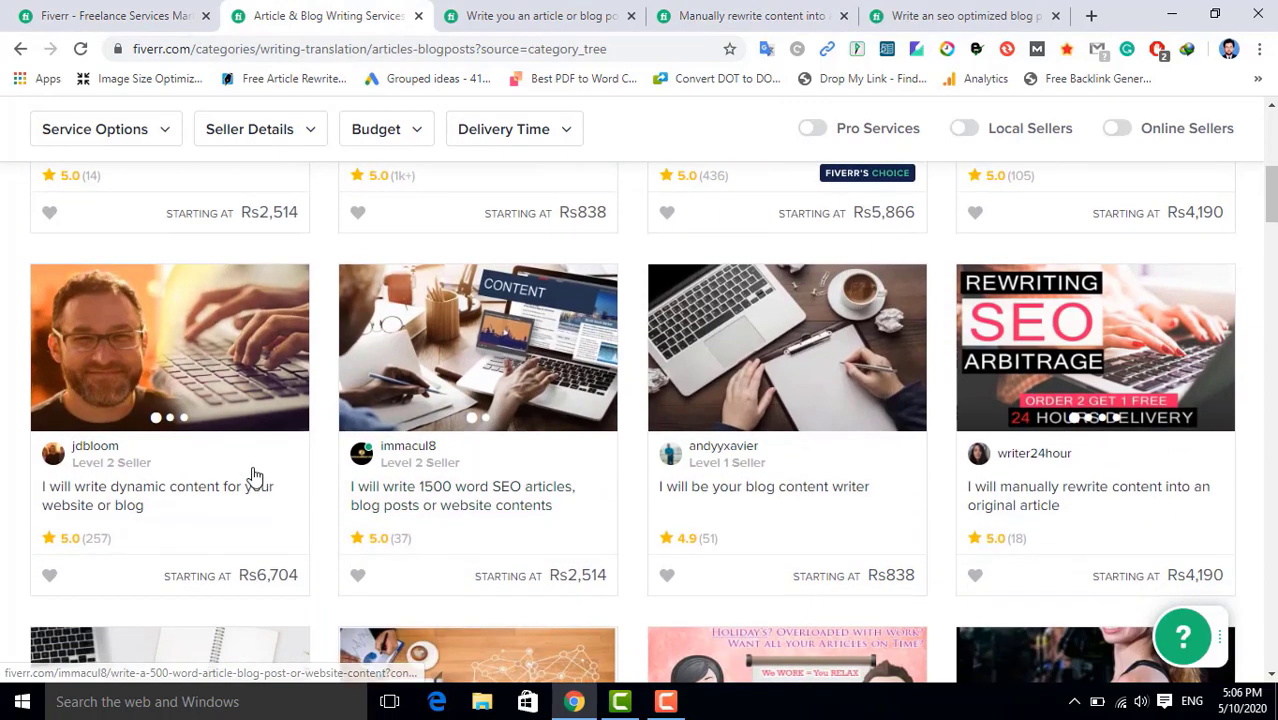
right_click(119, 492)
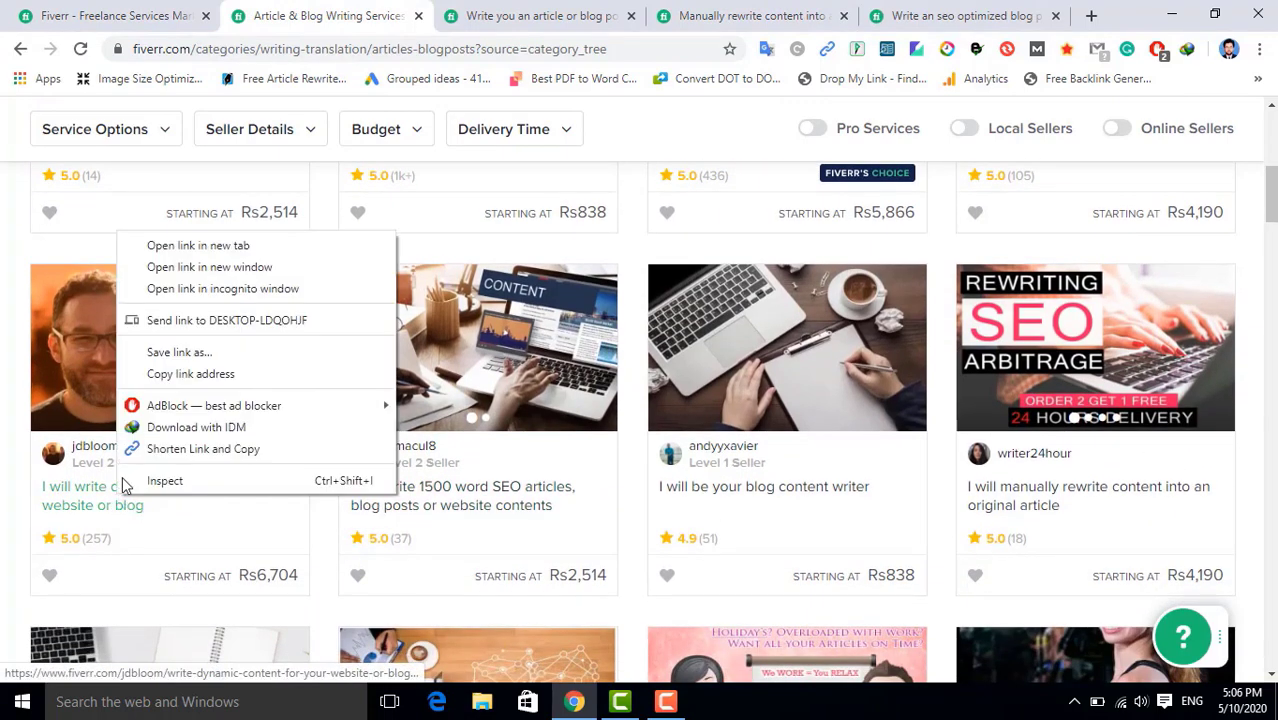
left_click(196, 246)
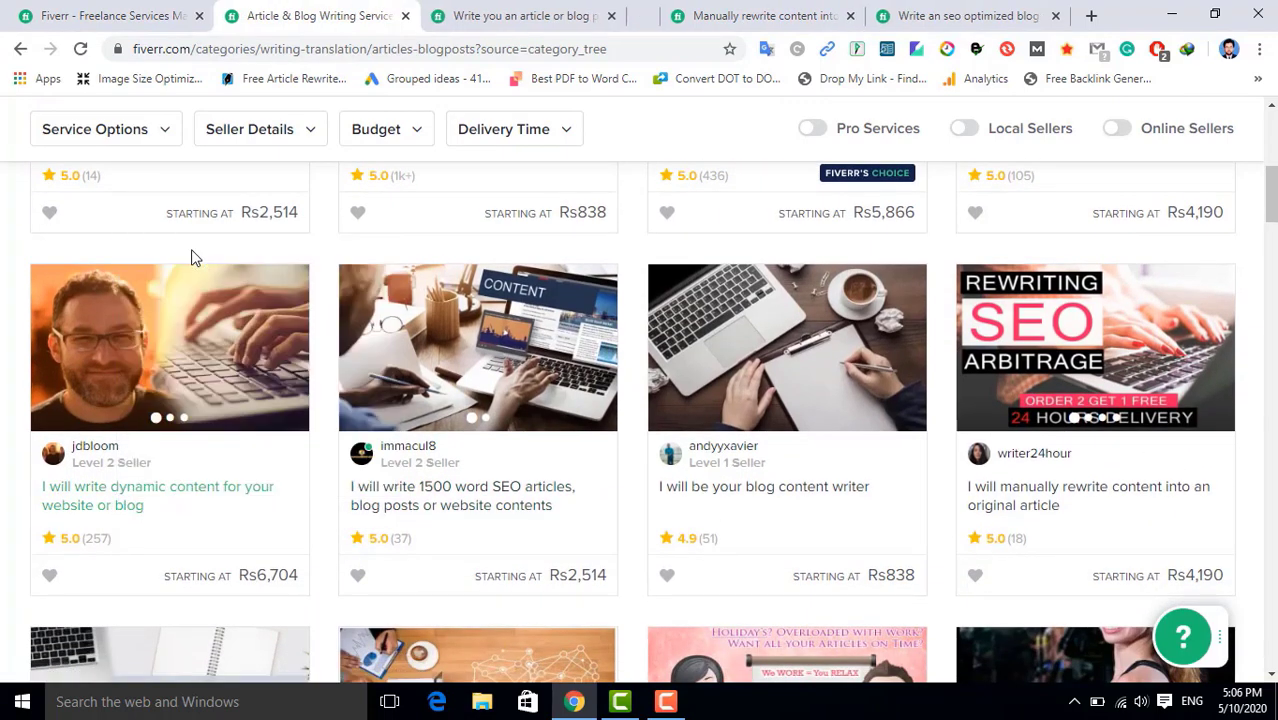
right_click(417, 497)
left_click(465, 243)
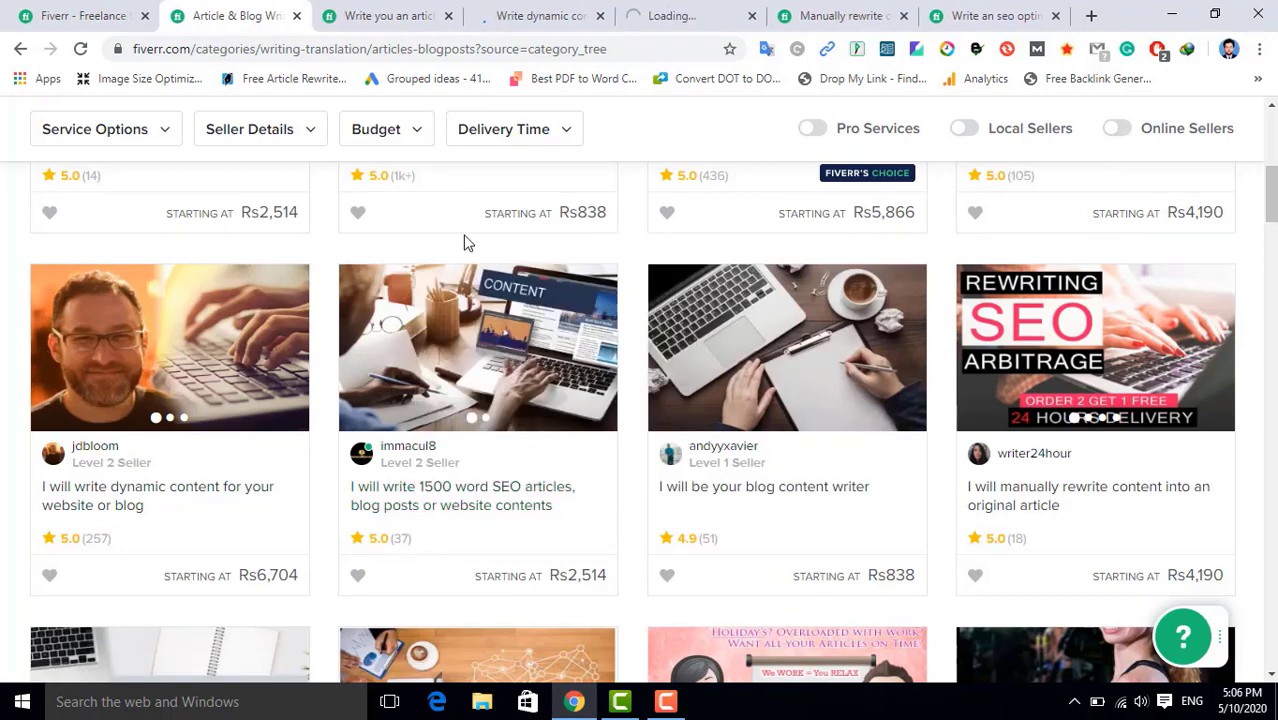
Look through the open gig pages and the category listing, ending on the SEO friendly article or blog post gig
left_click(379, 12)
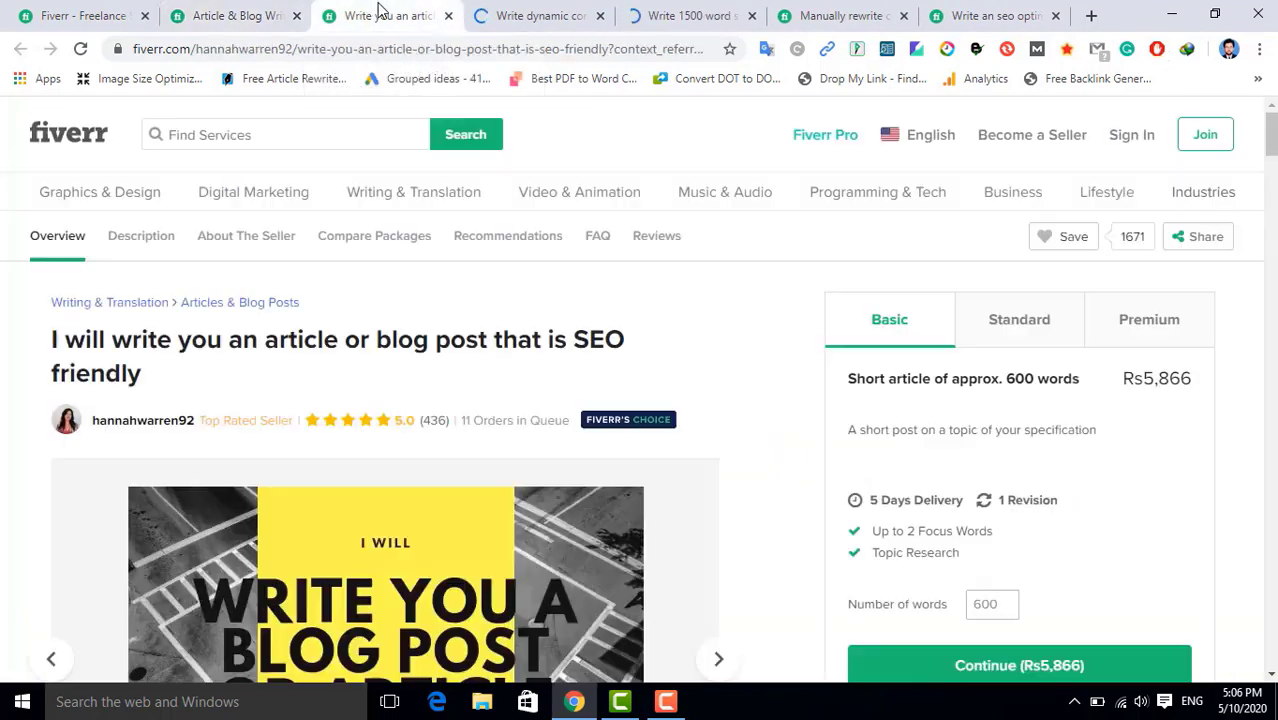
left_click(529, 12)
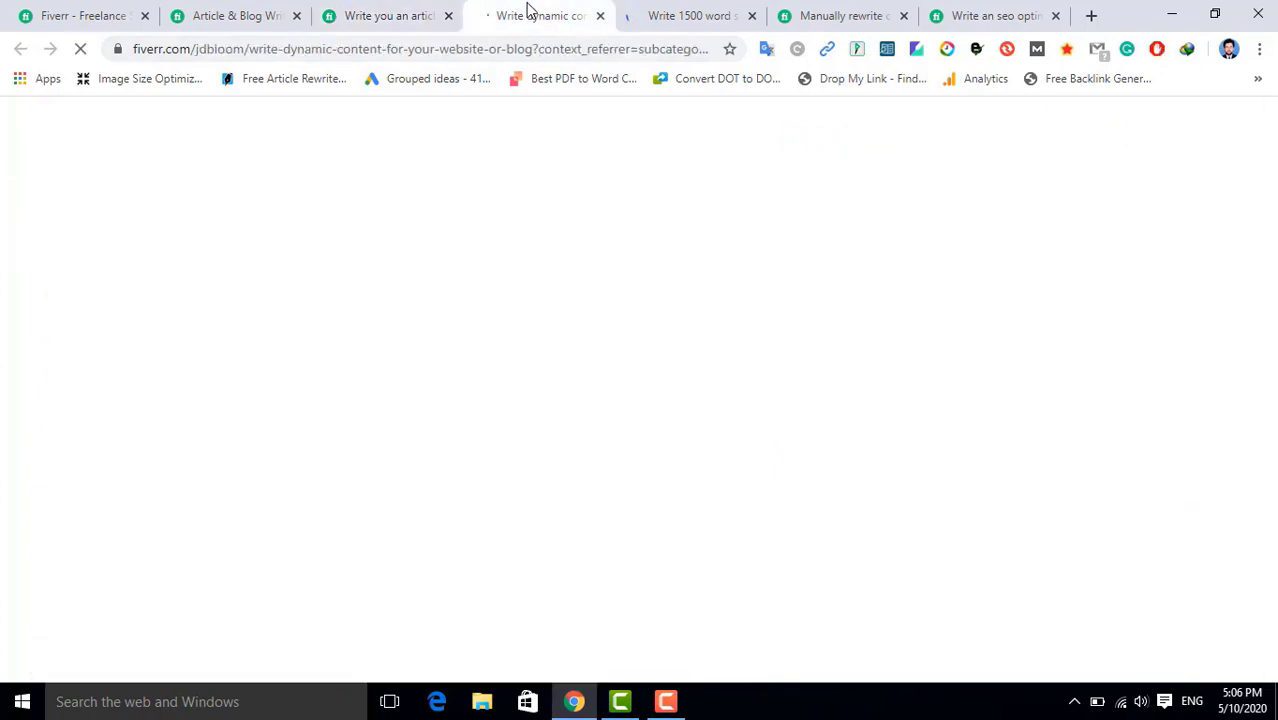
left_click(689, 12)
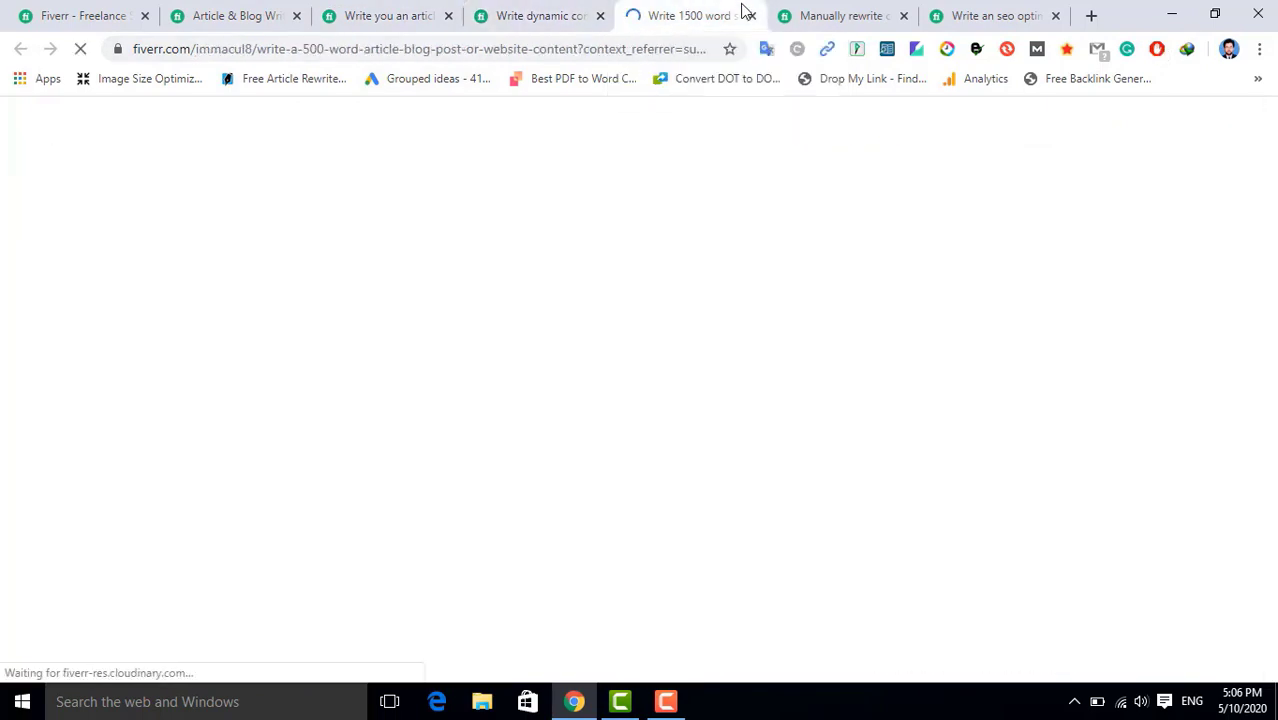
left_click(822, 12)
left_click(959, 12)
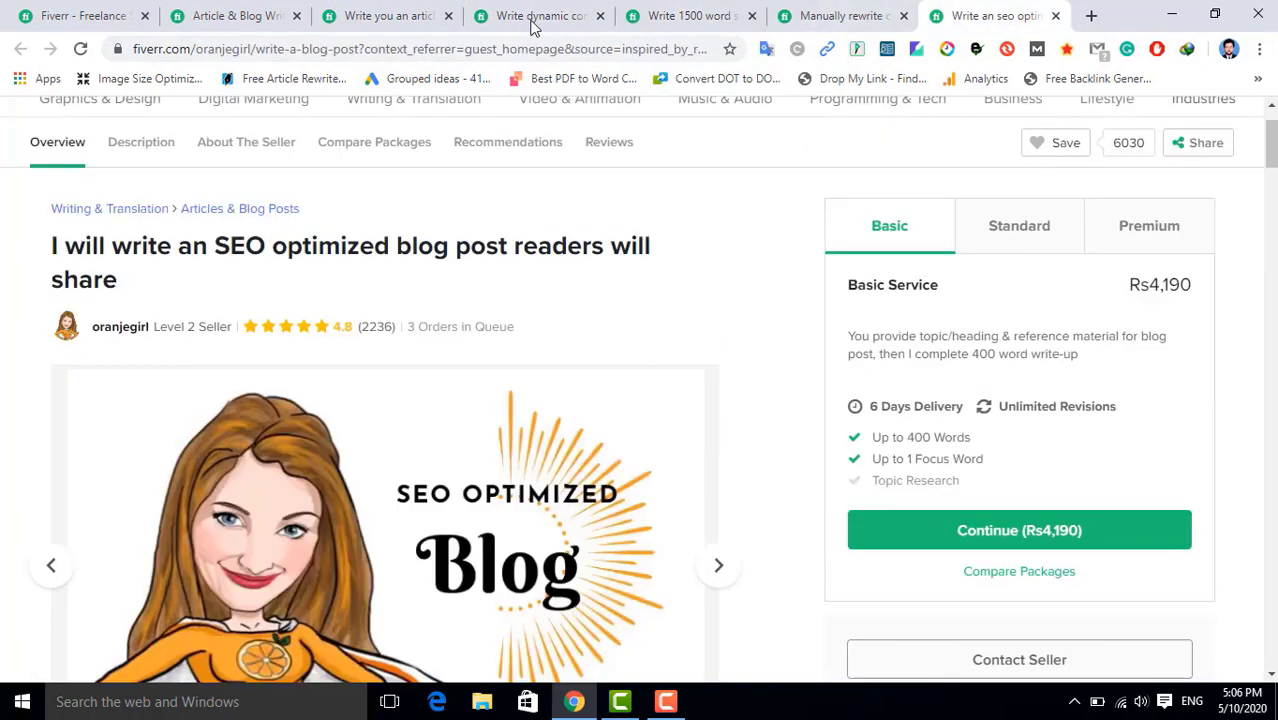
left_click(243, 12)
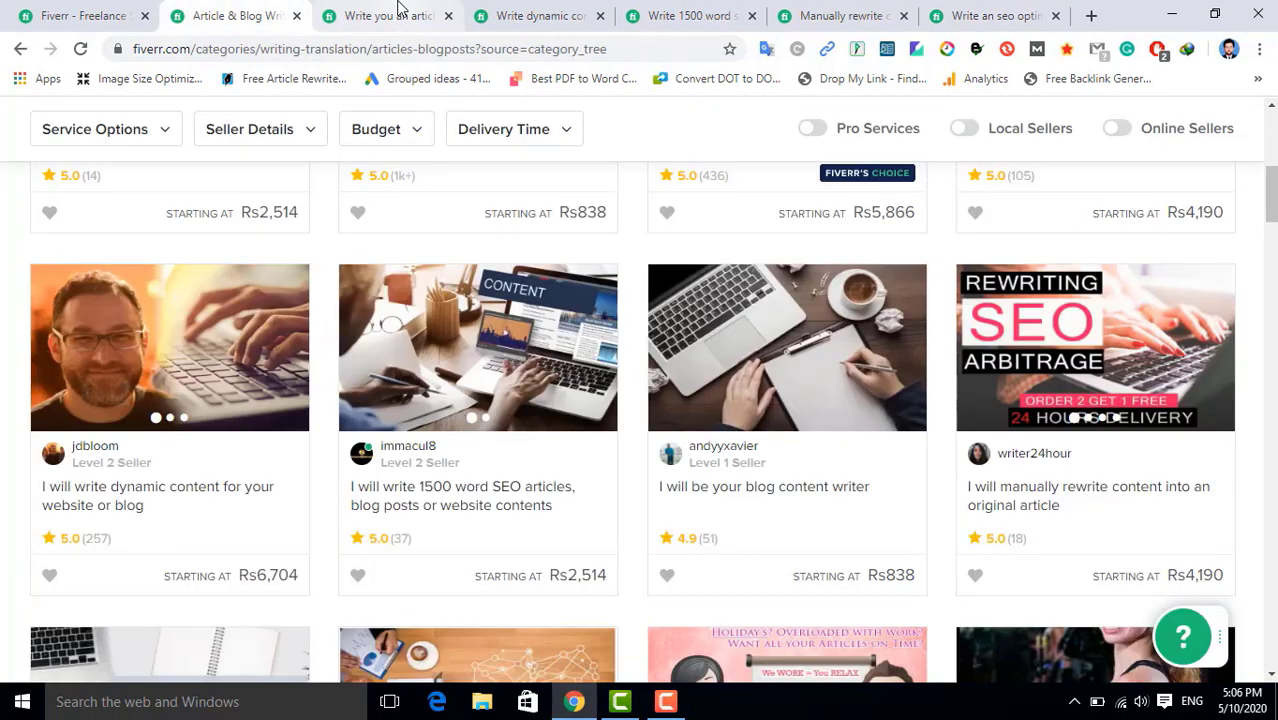
left_click(398, 12)
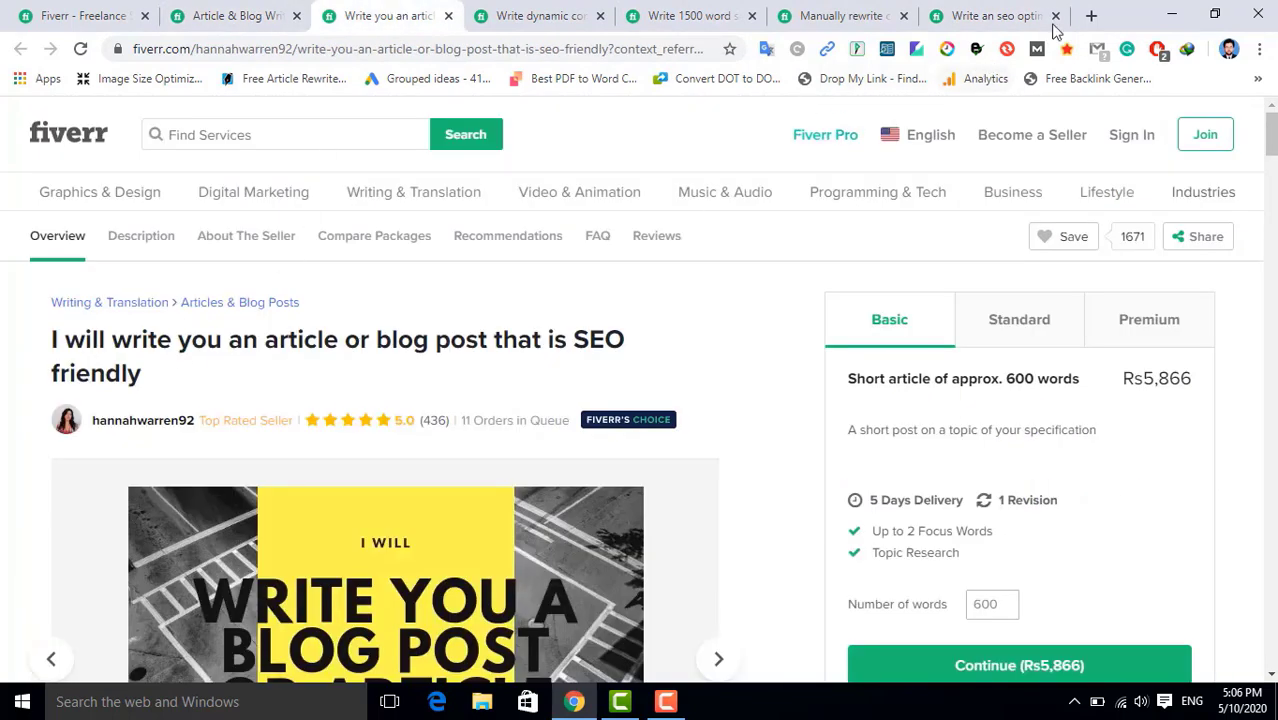
Minimize the browser, open a blank document in Microsoft Word, and return to the SEO friendly article gig in Chrome
left_click(1177, 13)
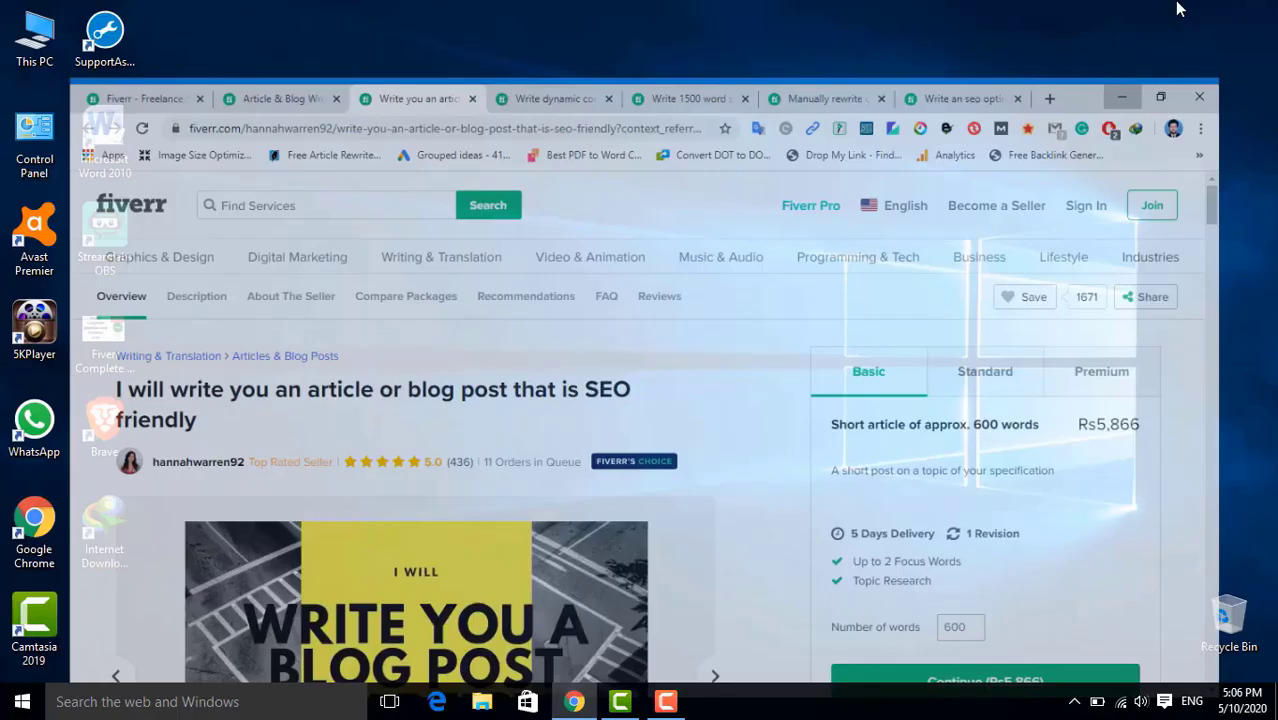
double_click(111, 150)
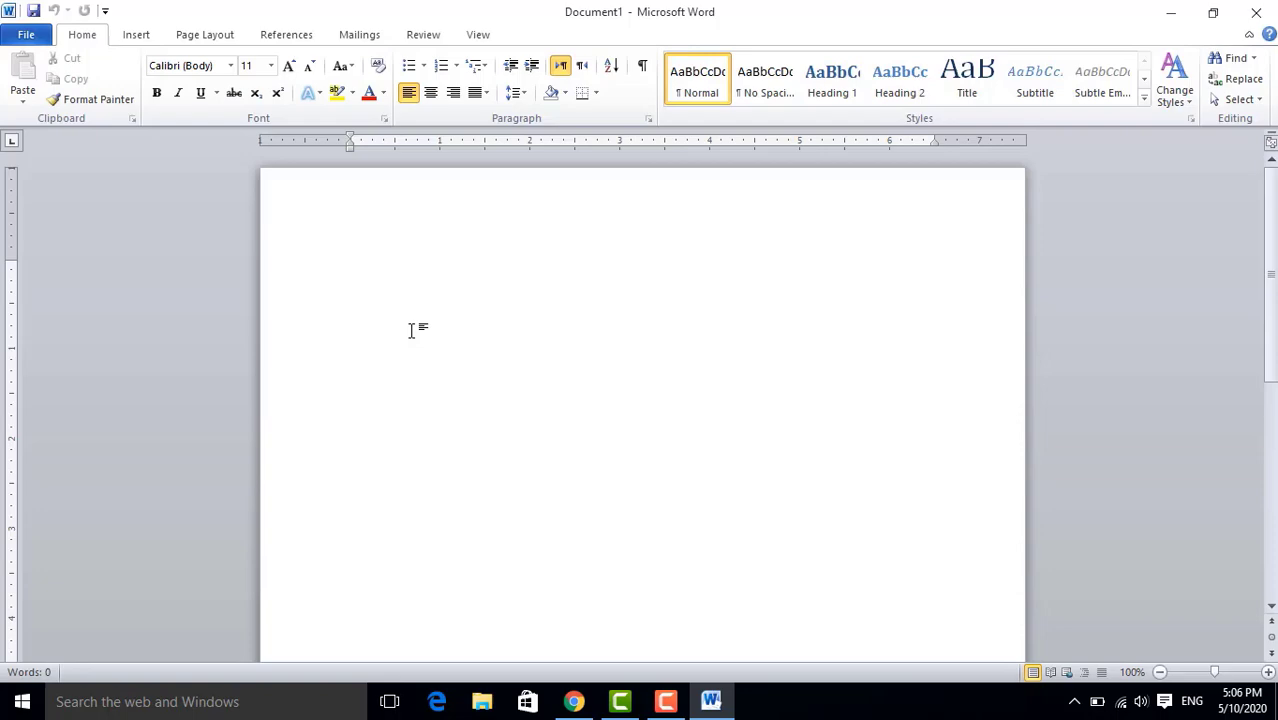
left_click(666, 702)
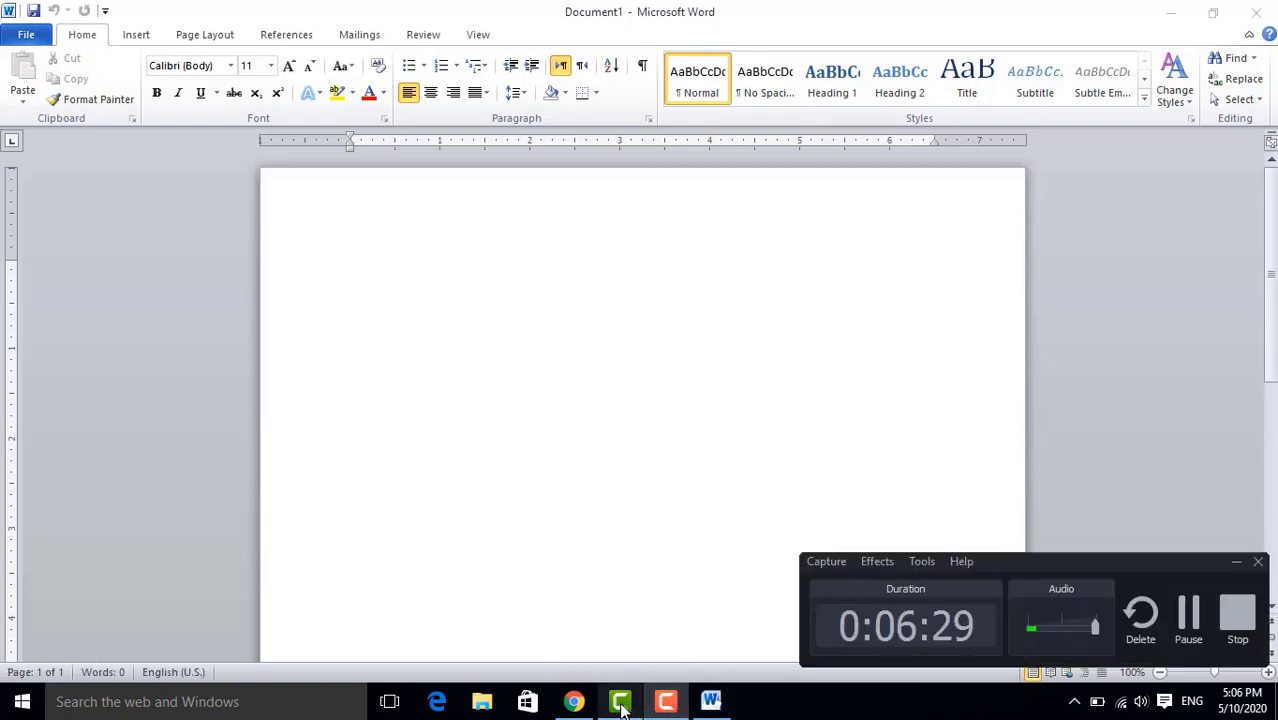
left_click(575, 703)
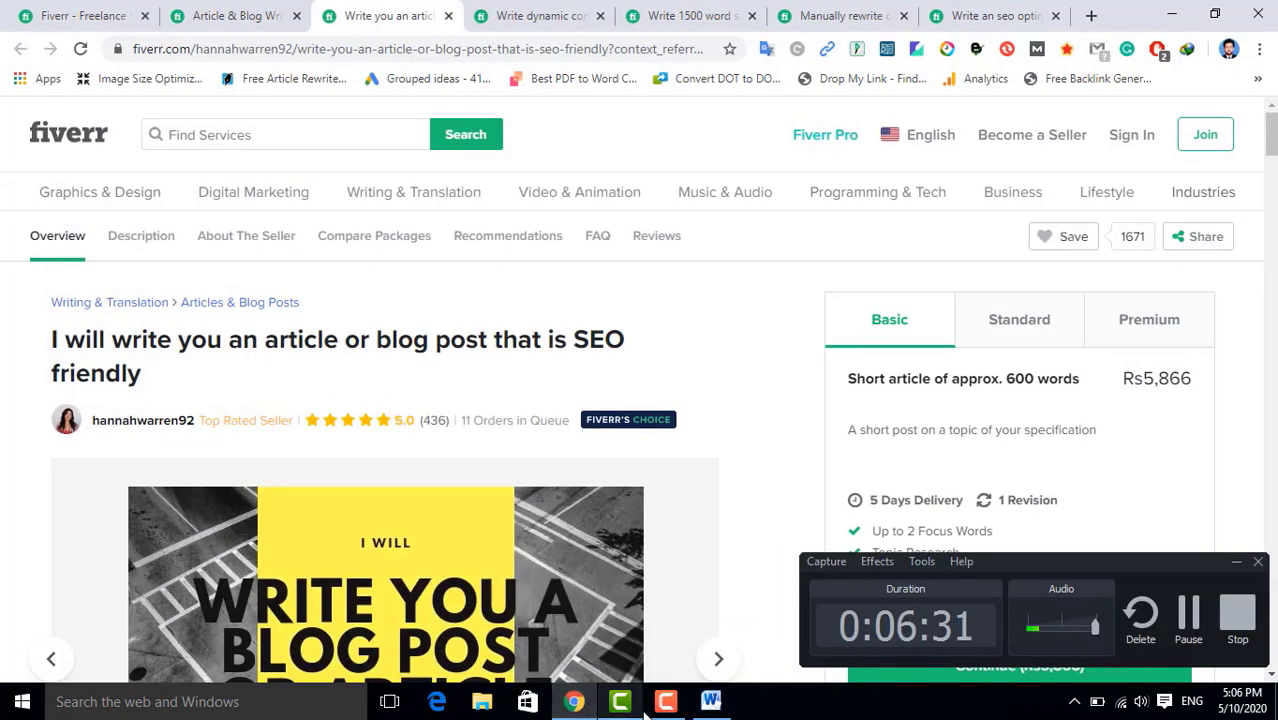
left_click(1236, 561)
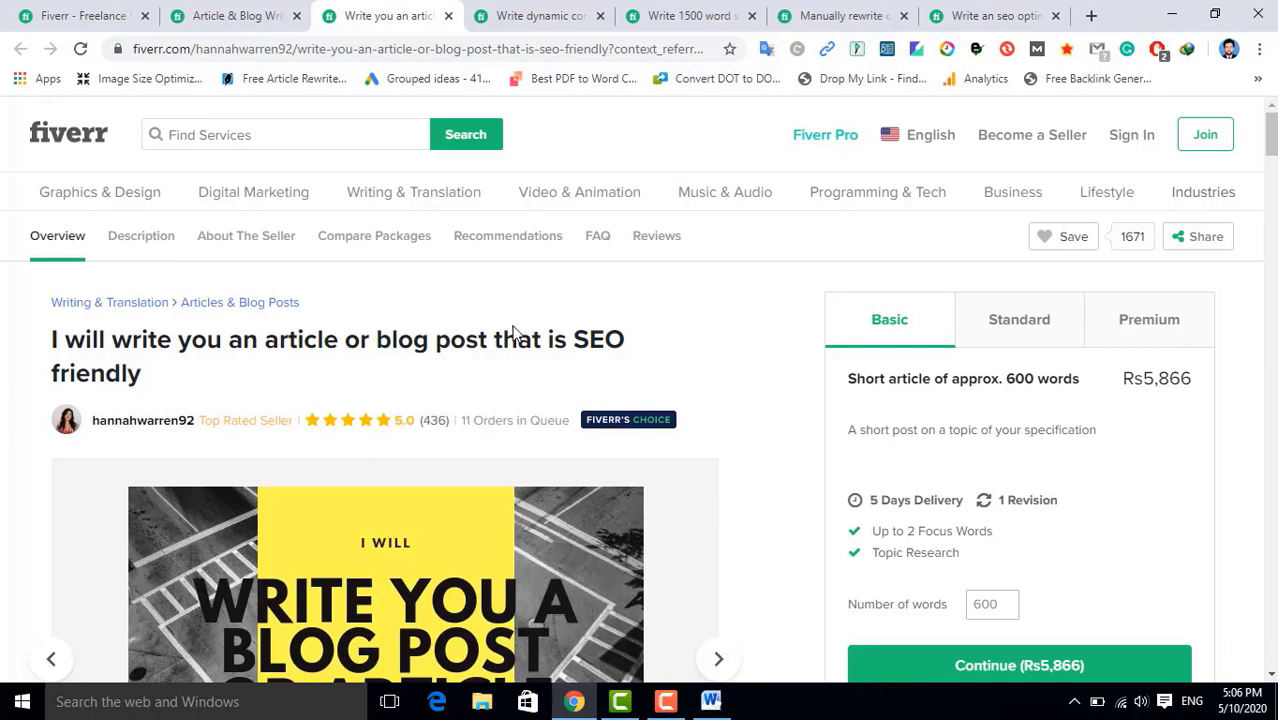
Compare the titles of the dynamic content, 1500 word SEO articles and SEO friendly article or blog post gigs
left_click(543, 13)
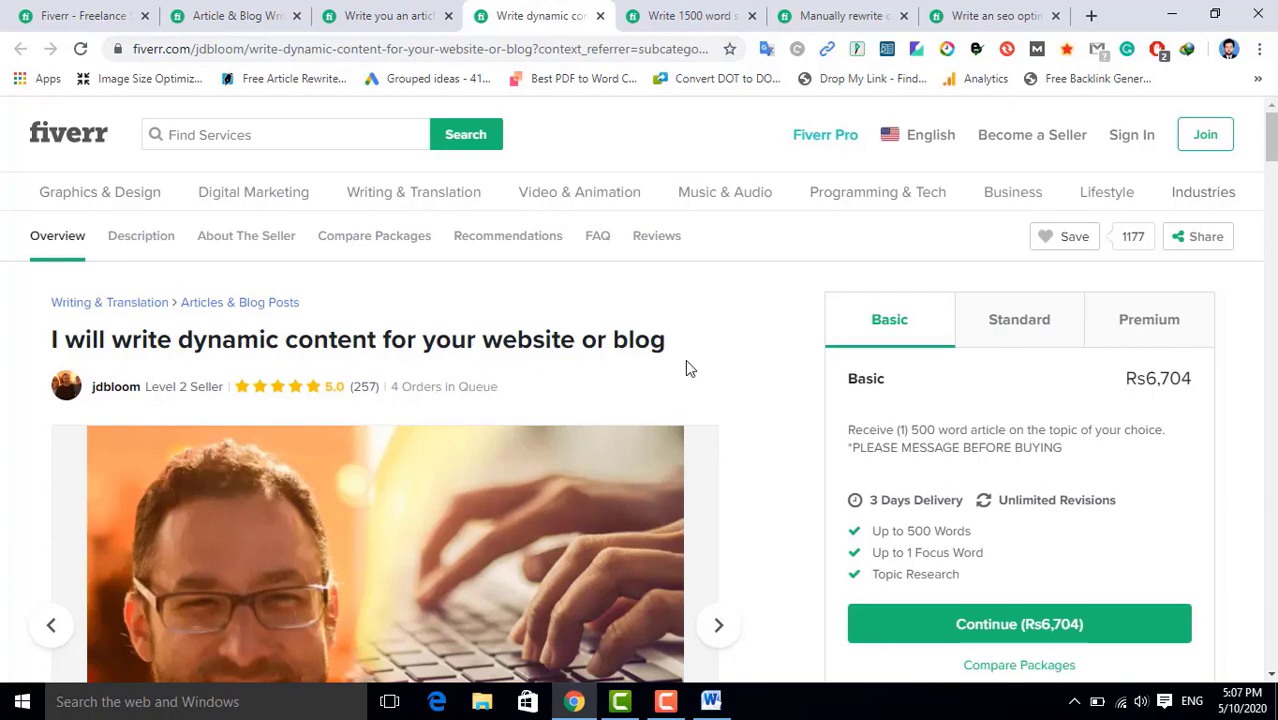
left_click(688, 12)
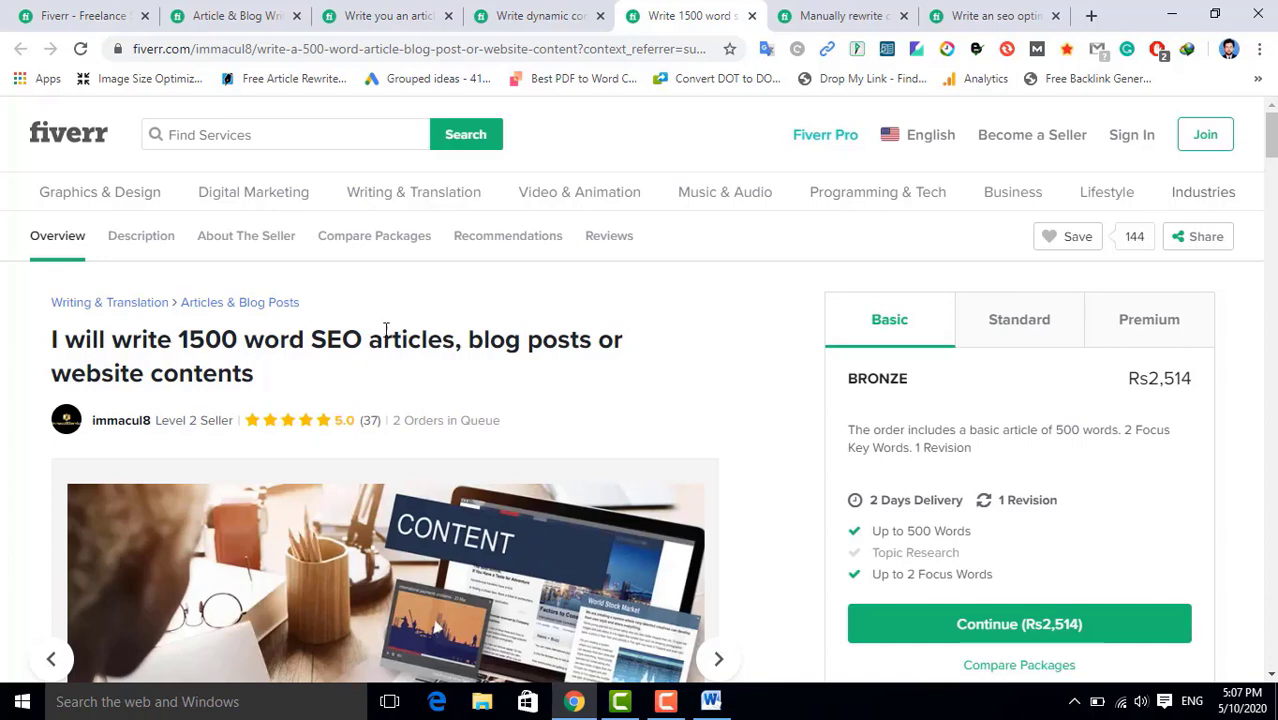
left_click(522, 16)
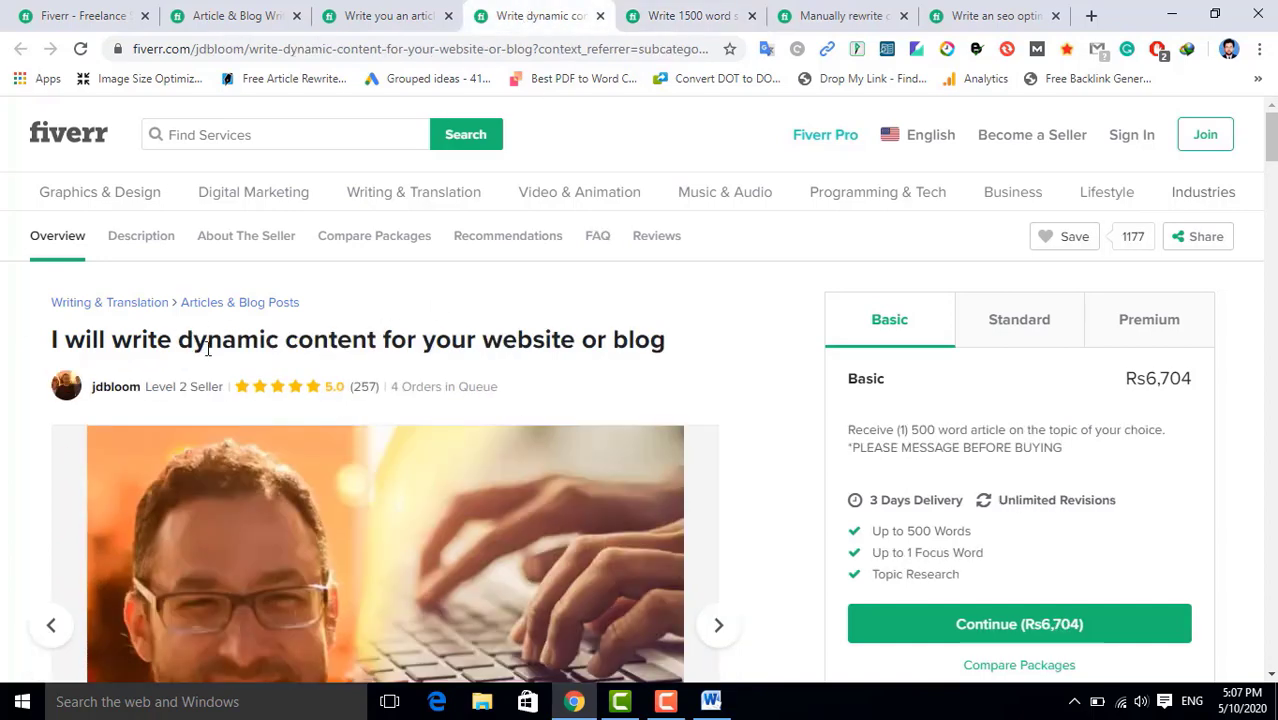
left_click(366, 12)
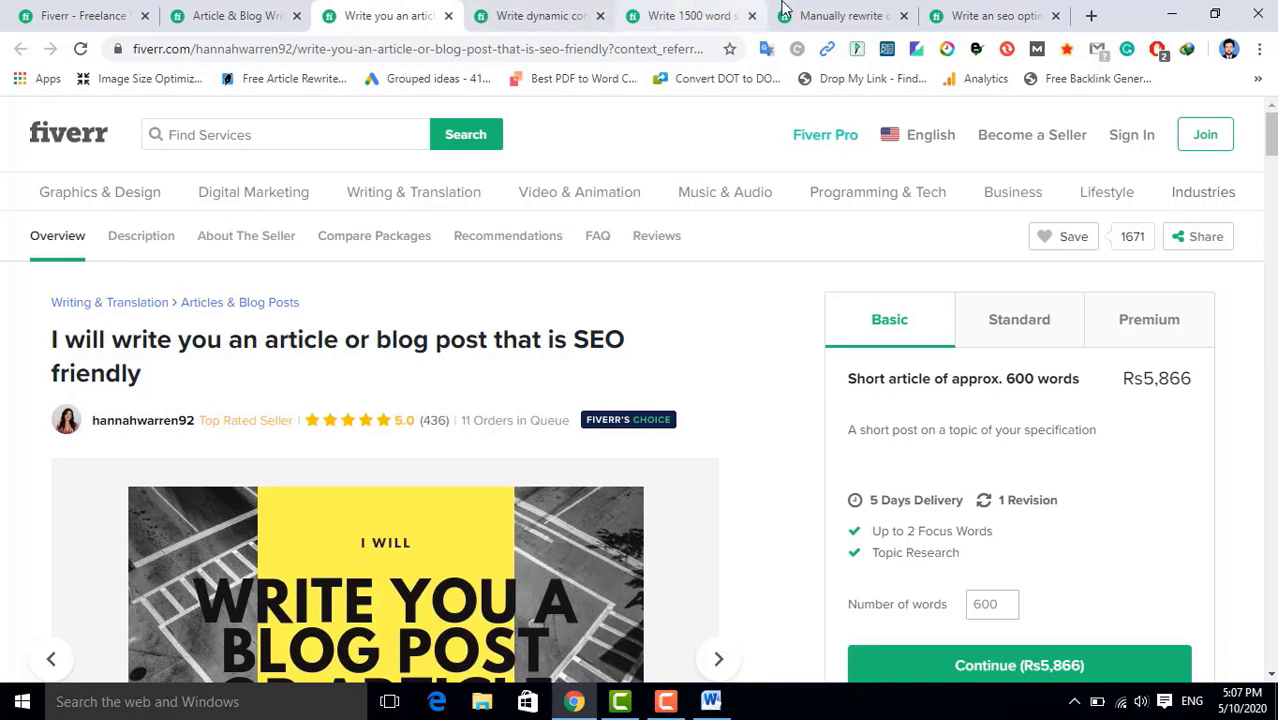
Compare the titles of the manual rewriting and SEO optimized blog post gigs, and close the manual rewriting gig
left_click(834, 14)
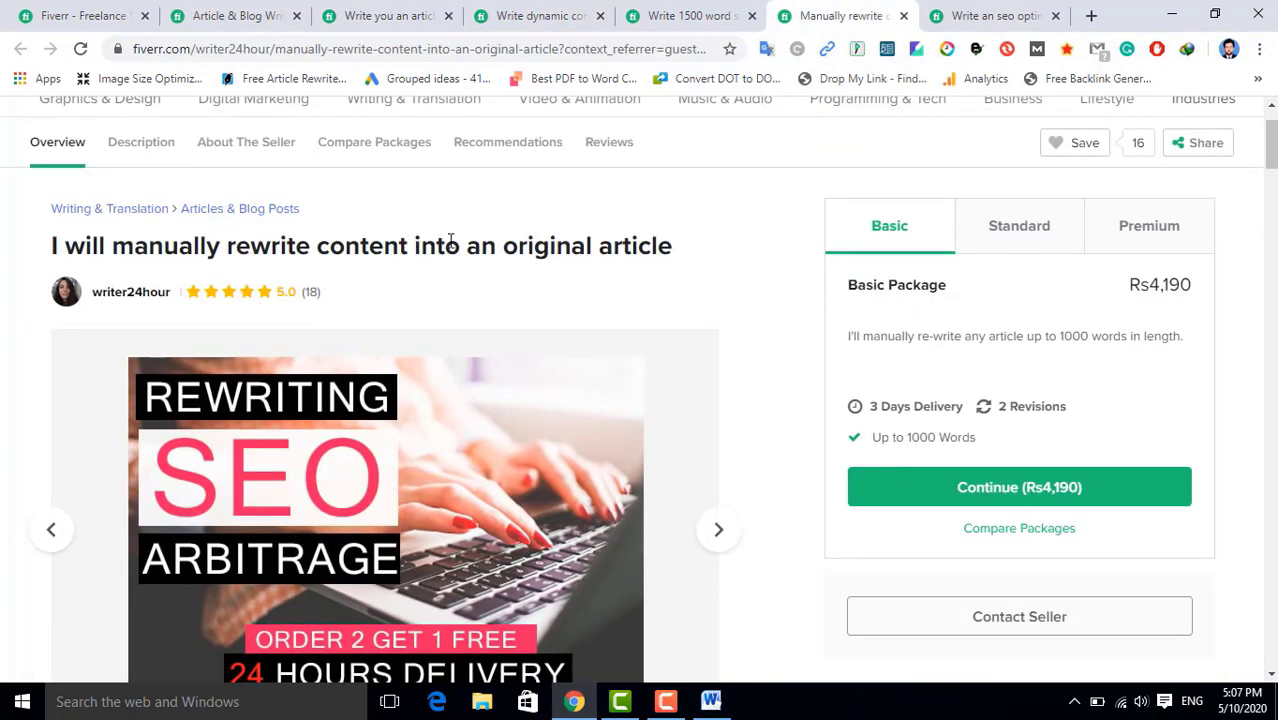
left_click(1012, 12)
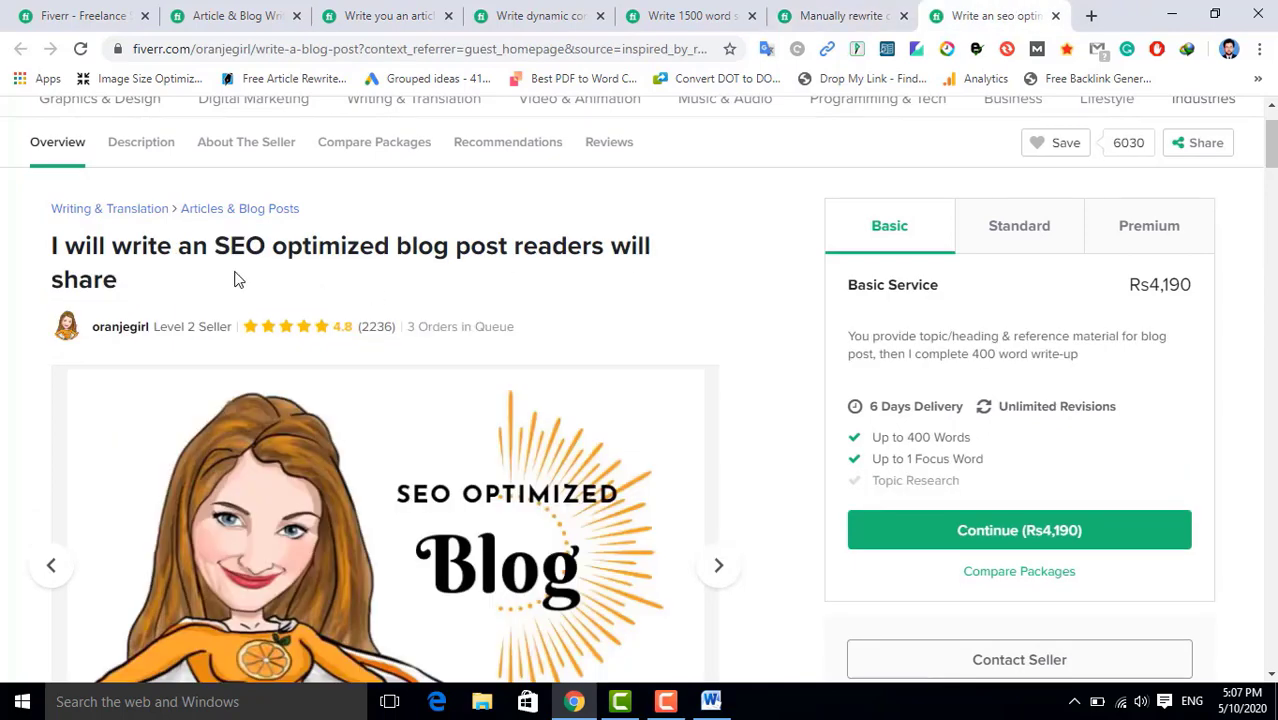
left_click(860, 22)
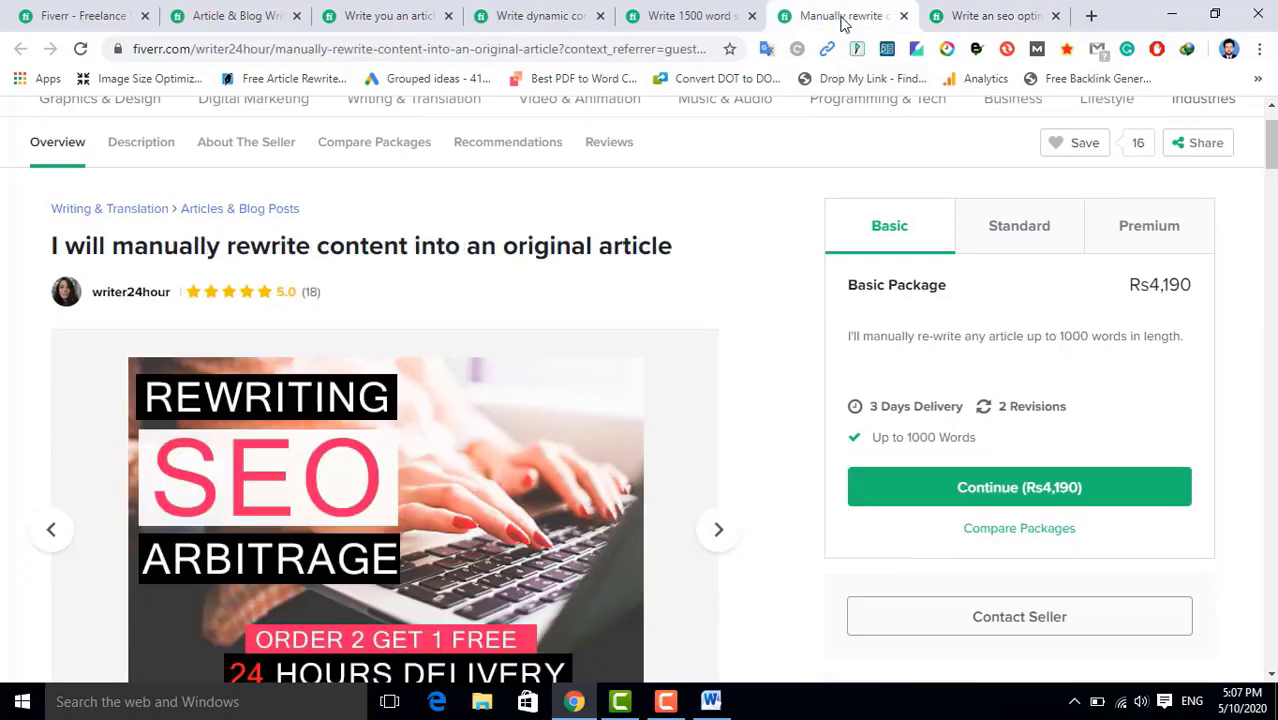
left_click(903, 17)
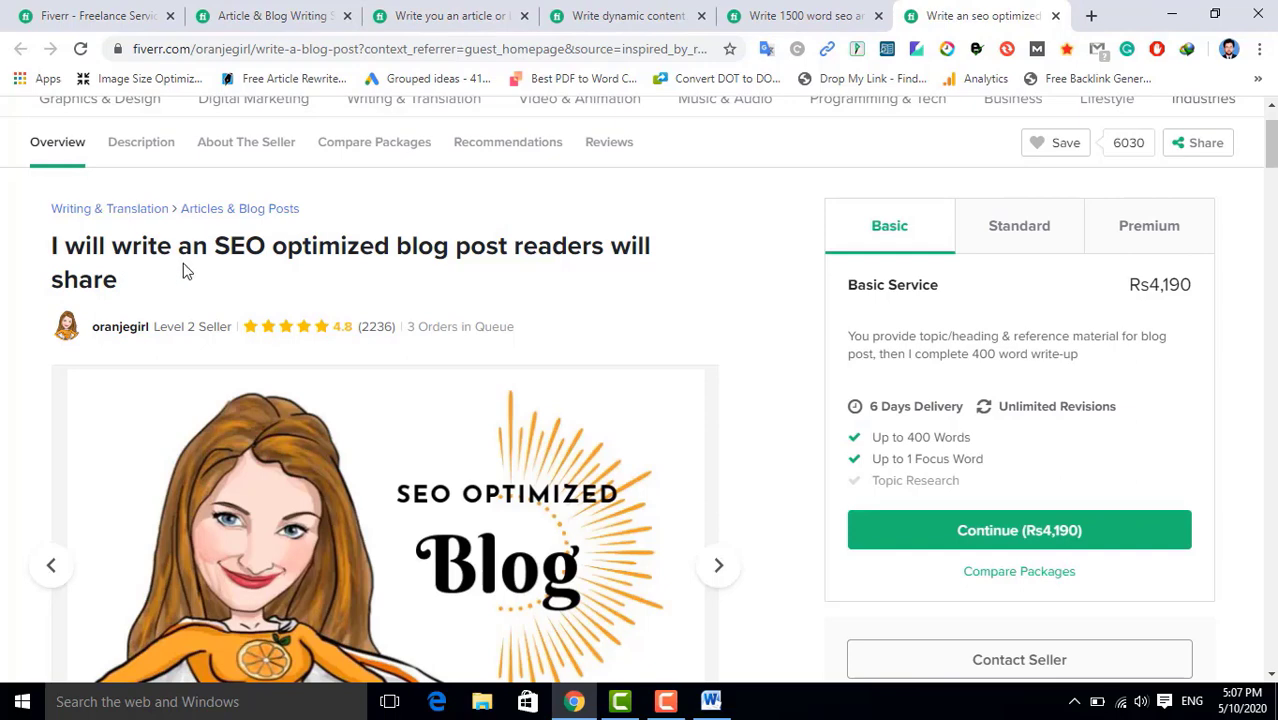
Check the blank Word document, return to Chrome, and reorder the taskbar so that Chrome sits beside Word
left_click(722, 708)
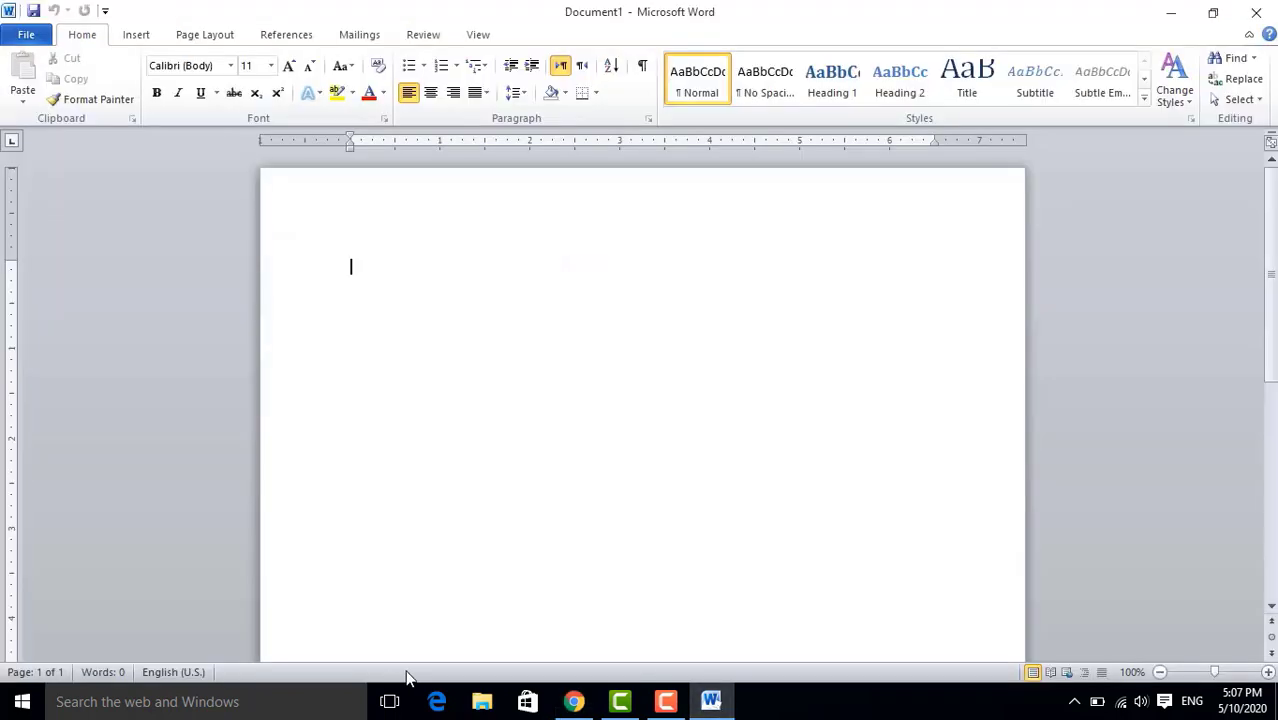
left_click(665, 701)
left_click(1188, 615)
left_click(575, 703)
left_click_drag(580, 708, 680, 718)
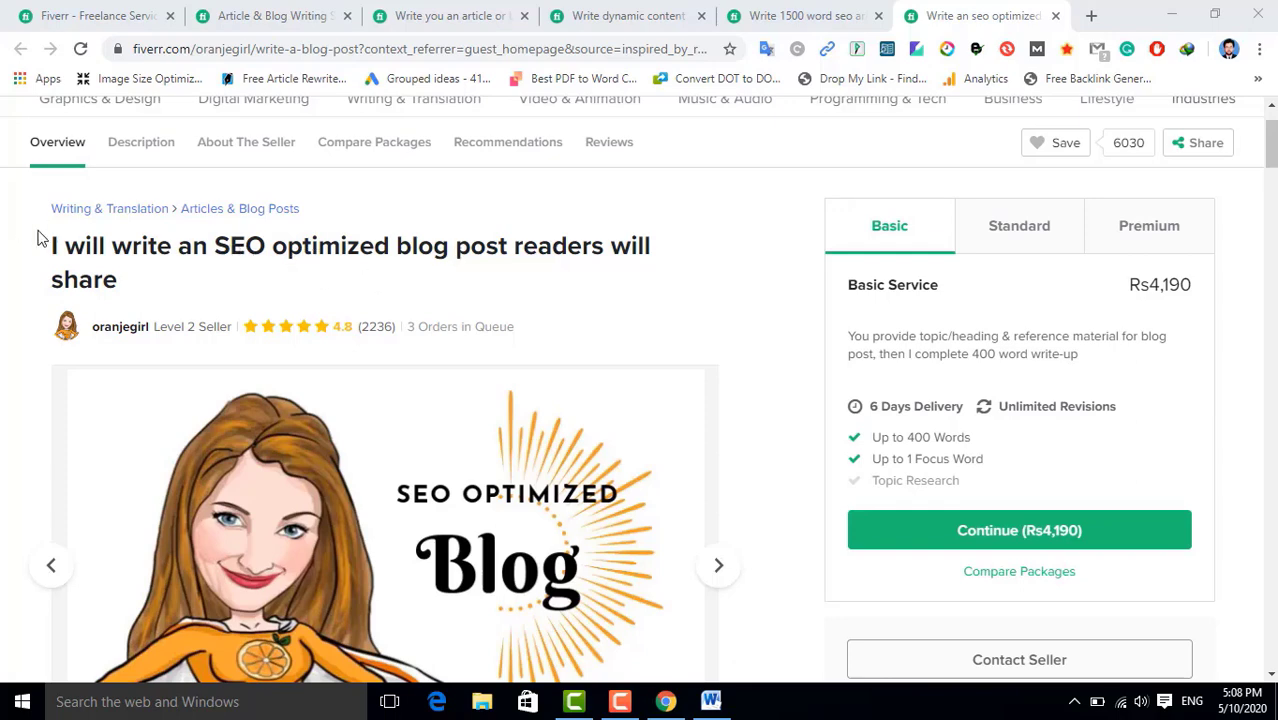
Copy the phrase "I will write an SEO optimized" from the title of the SEO optimized blog post gig
left_click_drag(47, 249, 386, 246)
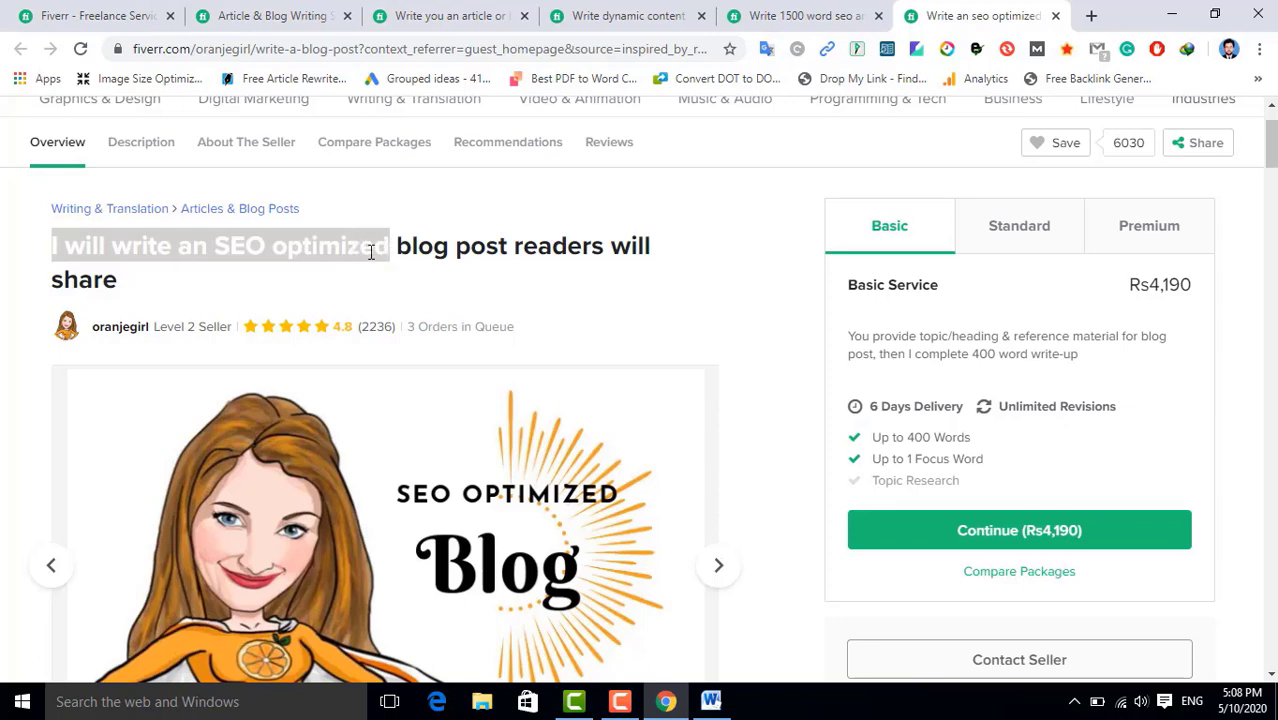
right_click(370, 252)
left_click(392, 268)
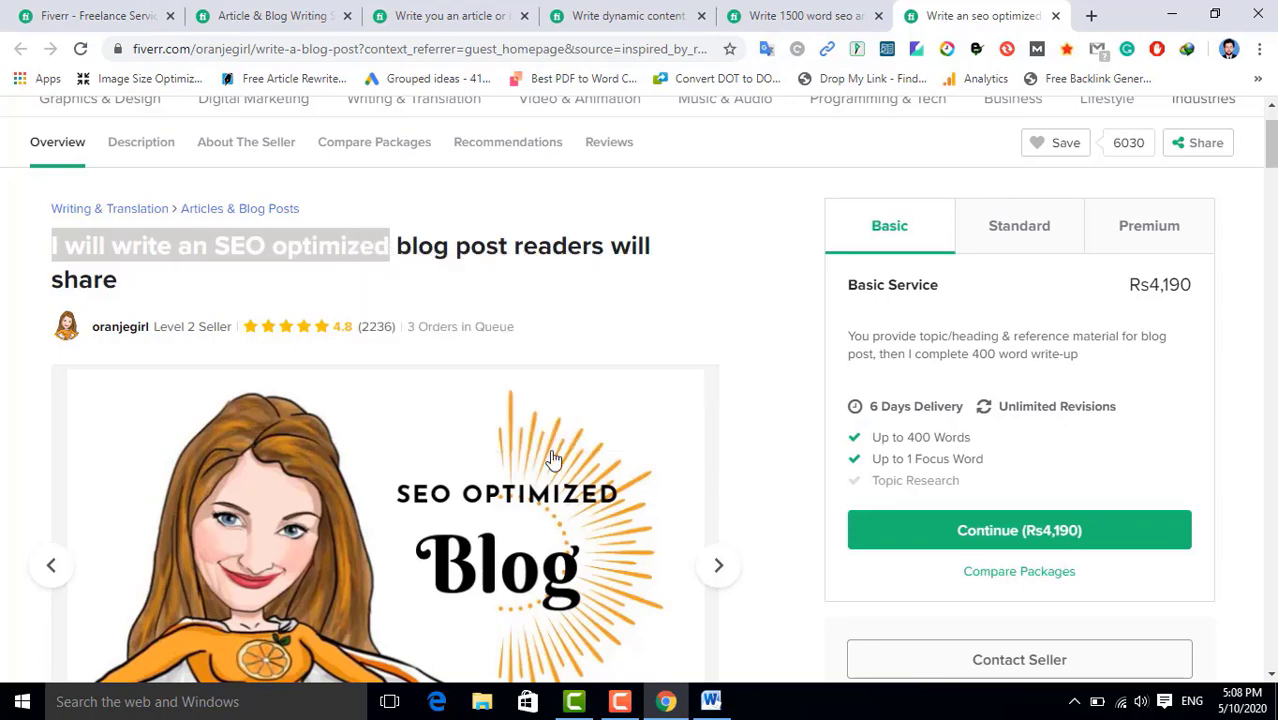
Copy "I will write an SEO optimized" from the gig title and paste it into the blank Word document, followed by a new line
left_click(621, 701)
right_click(270, 252)
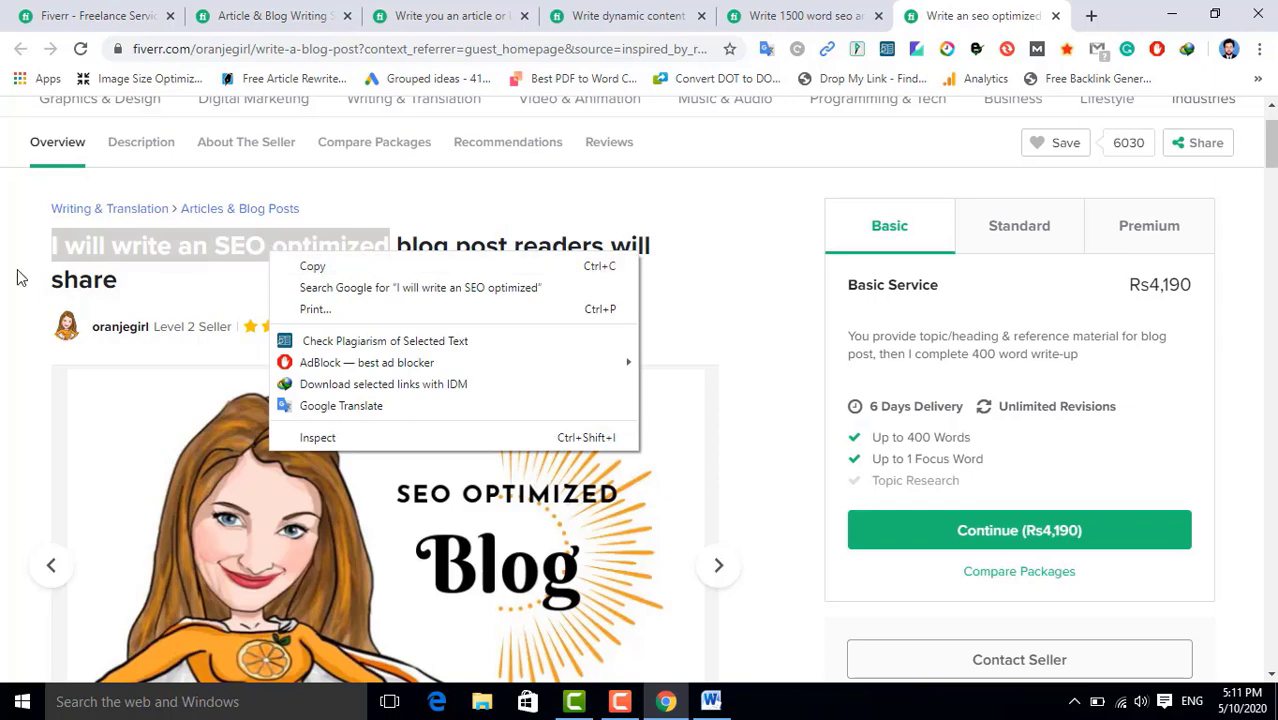
left_click(325, 266)
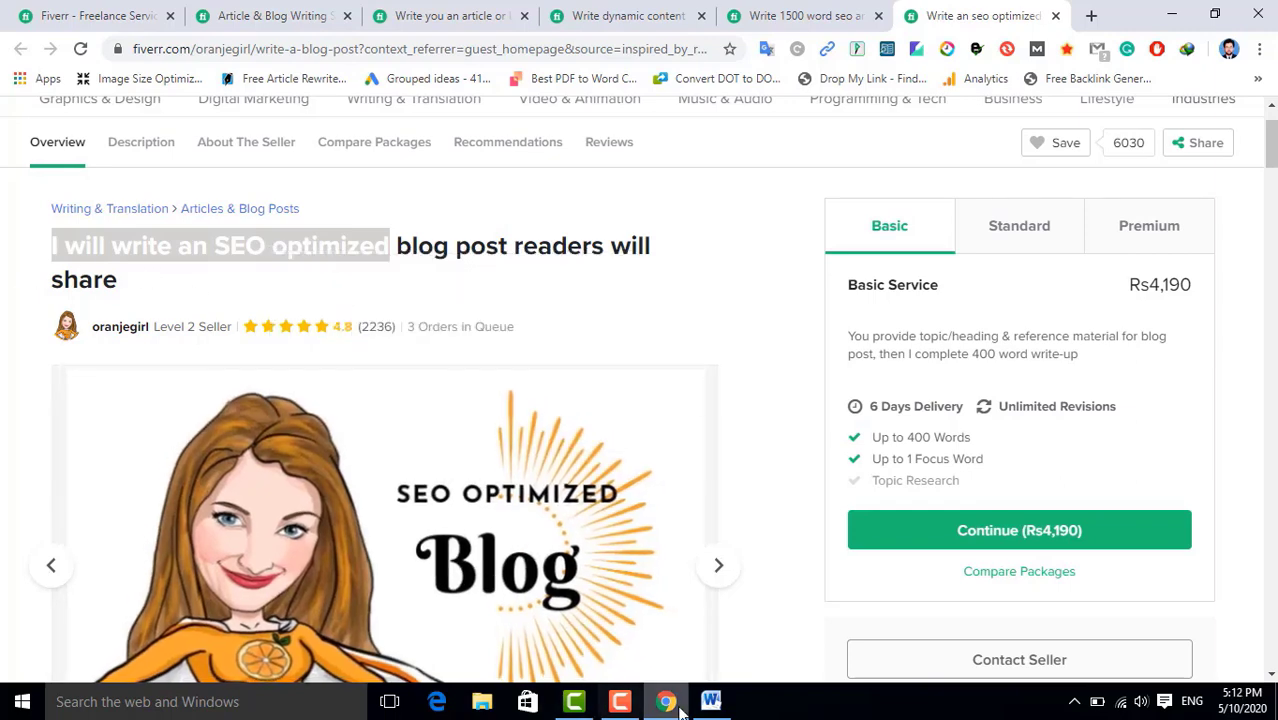
left_click(711, 703)
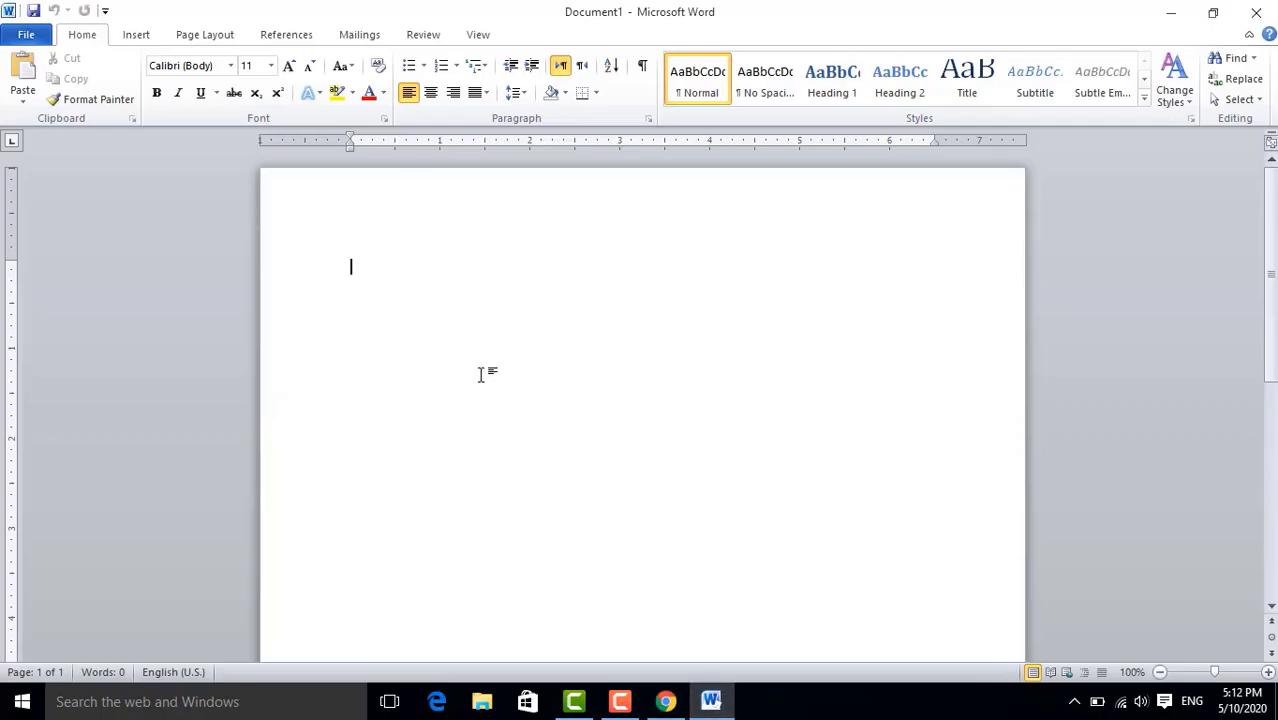
key("ctrl+v")
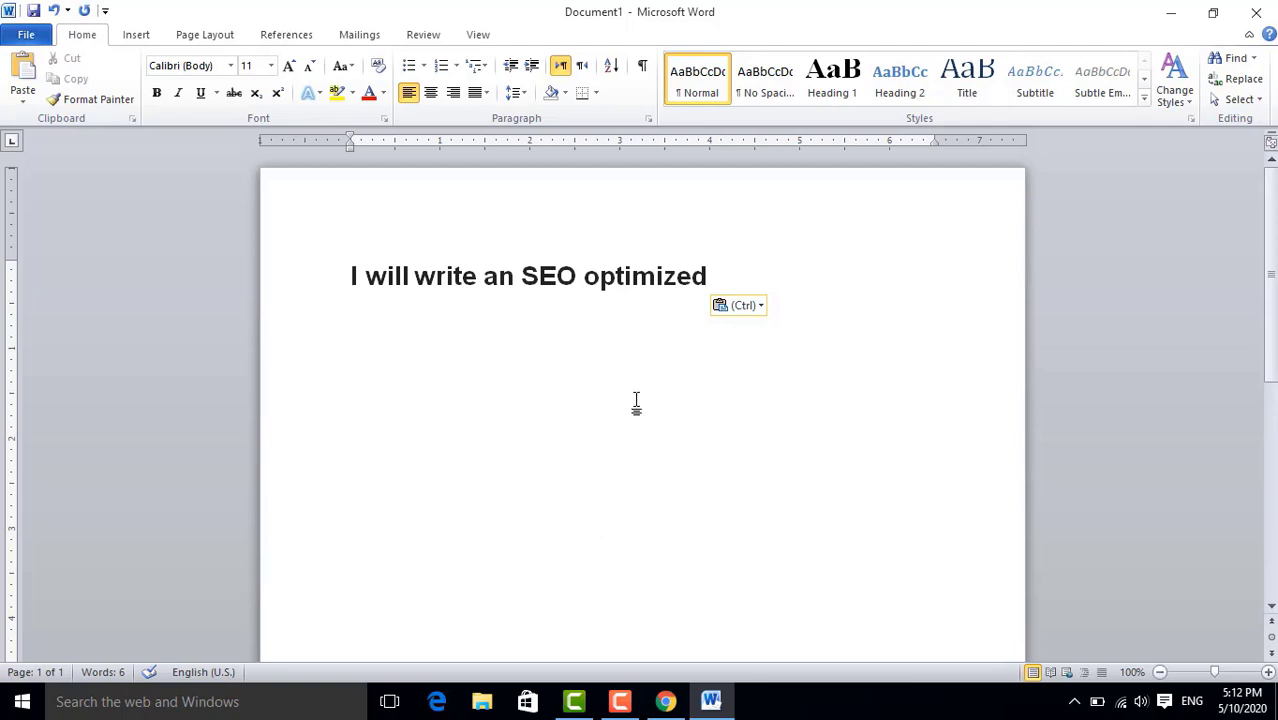
key("Return")
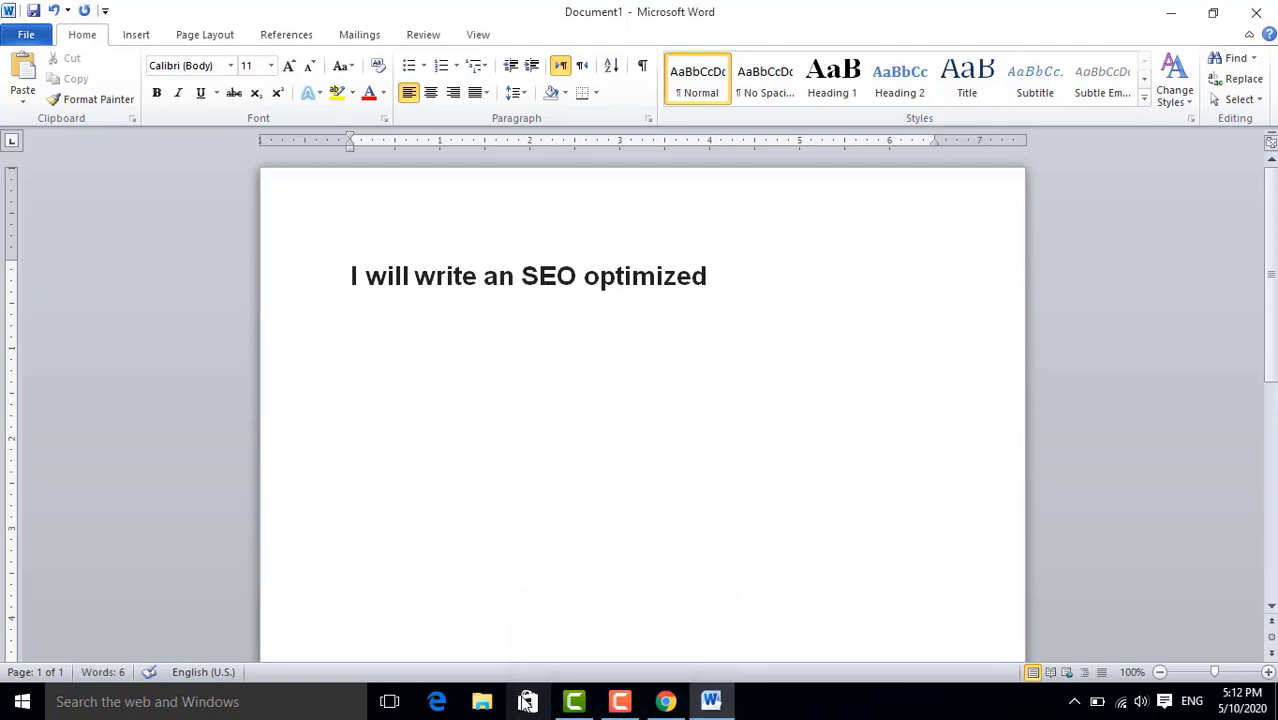
Return to Chrome and copy the phrase "1500 word" from the title of the 1500 word SEO articles gig
left_click(665, 701)
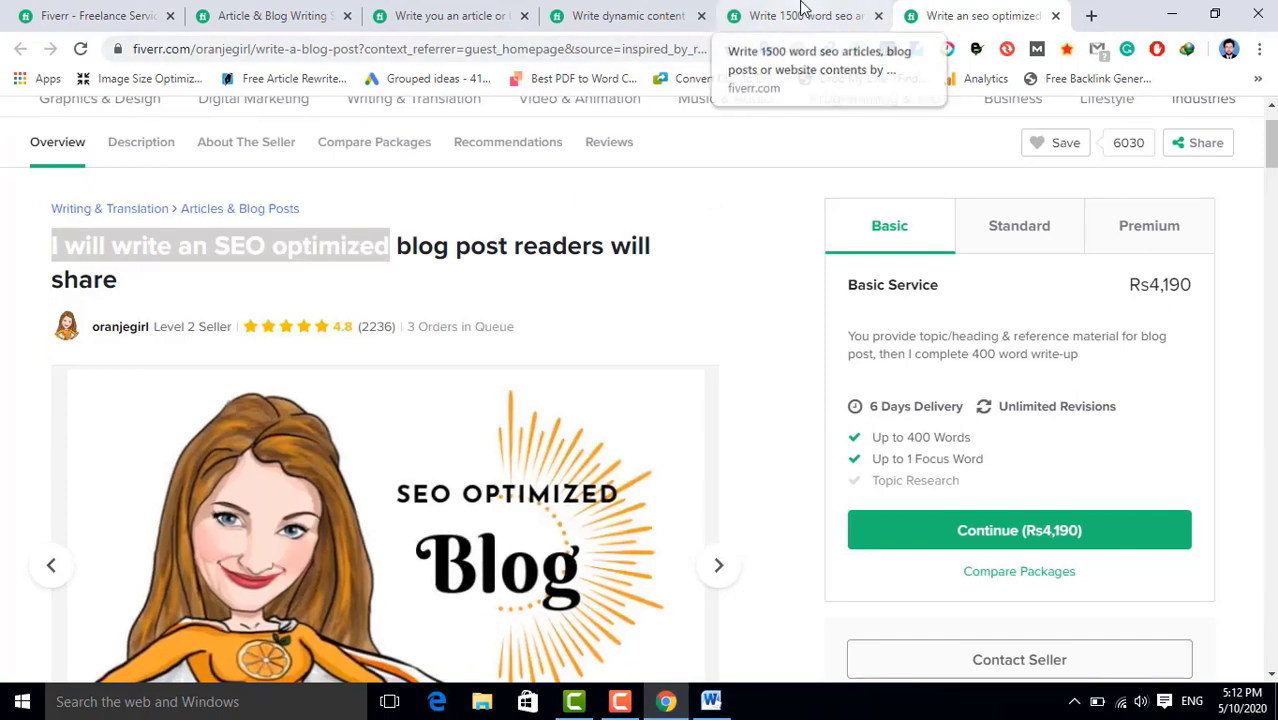
left_click(800, 8)
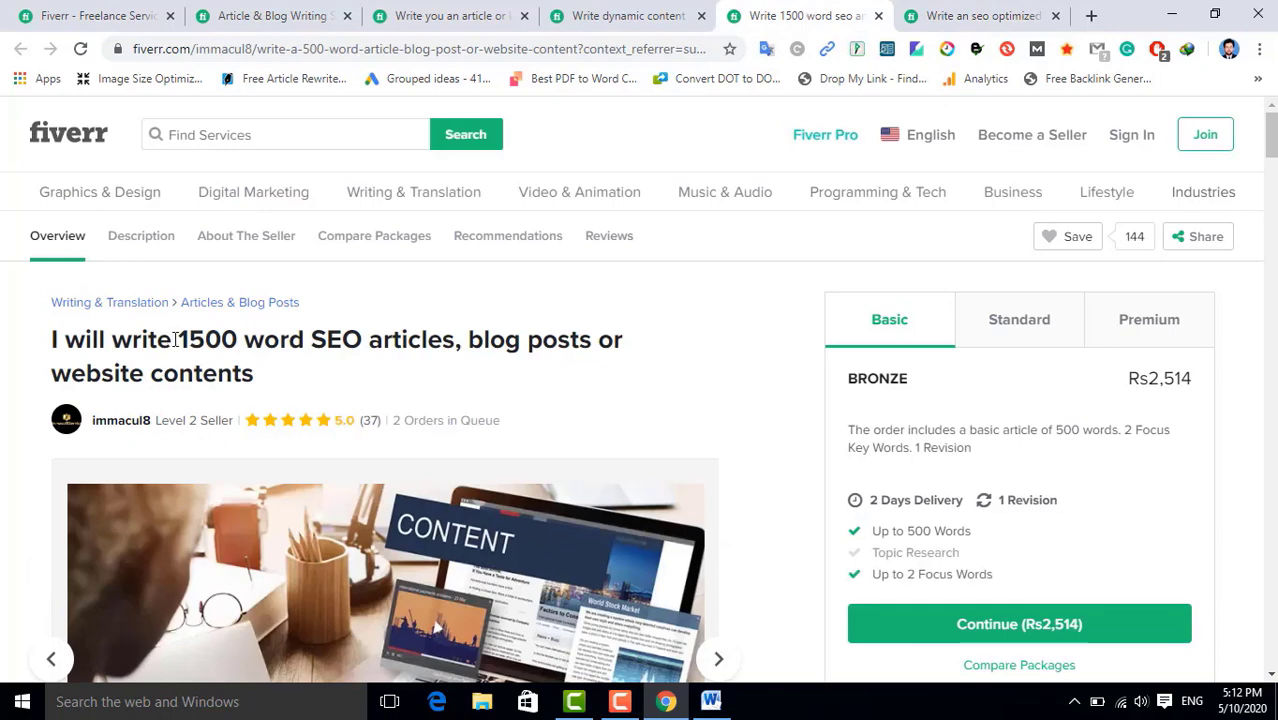
left_click_drag(176, 340, 302, 344)
right_click(286, 339)
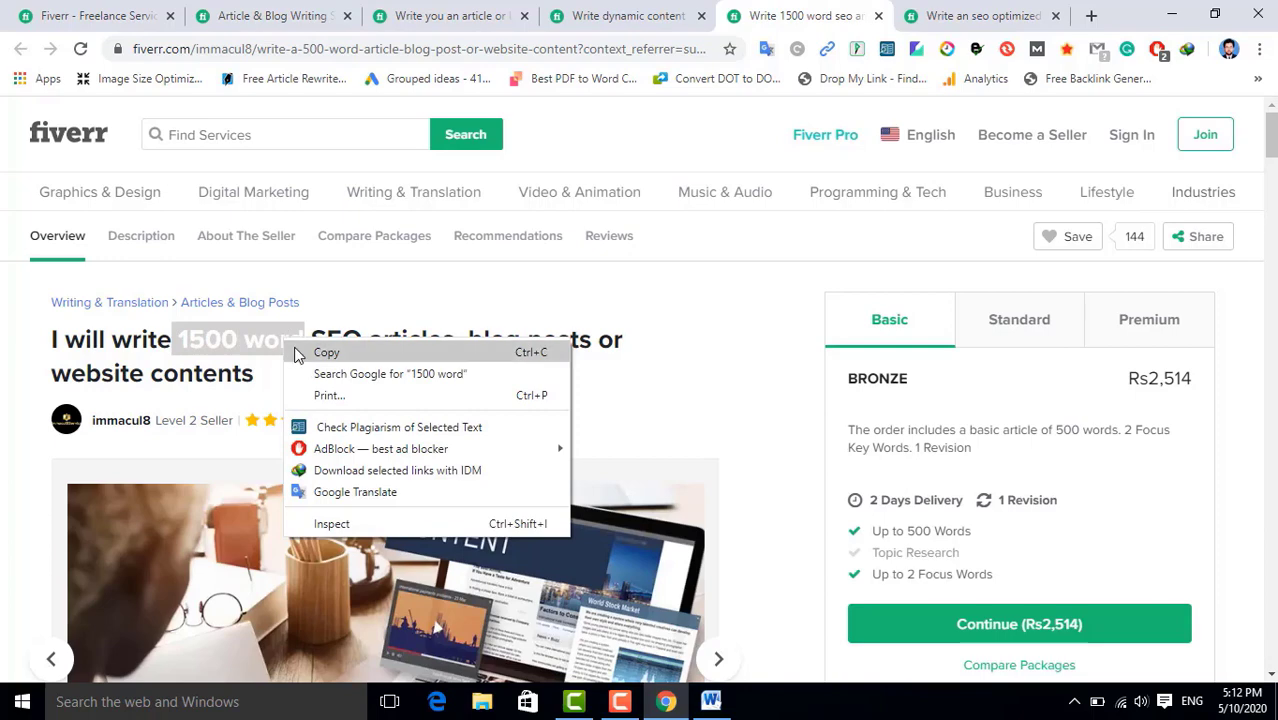
left_click(326, 351)
In Word, replace "an" with the copied phrase "1500 word" and join the split title back into one line
left_click(709, 702)
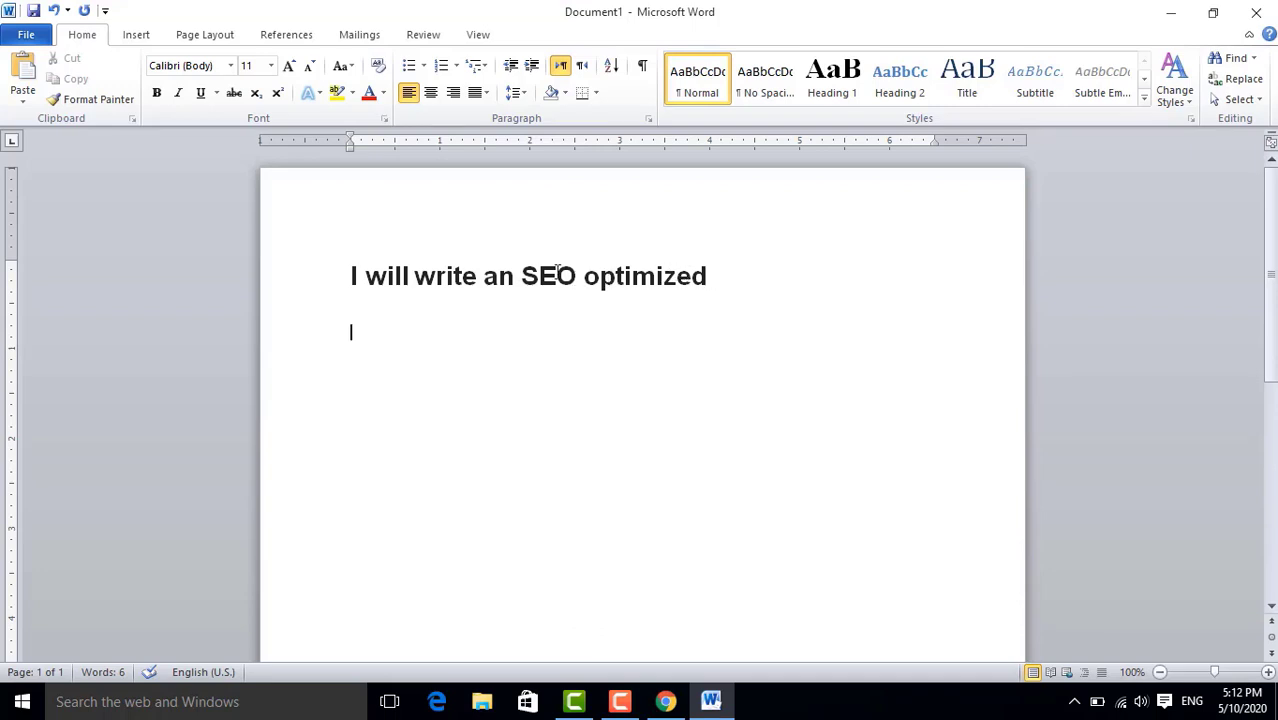
left_click(515, 281)
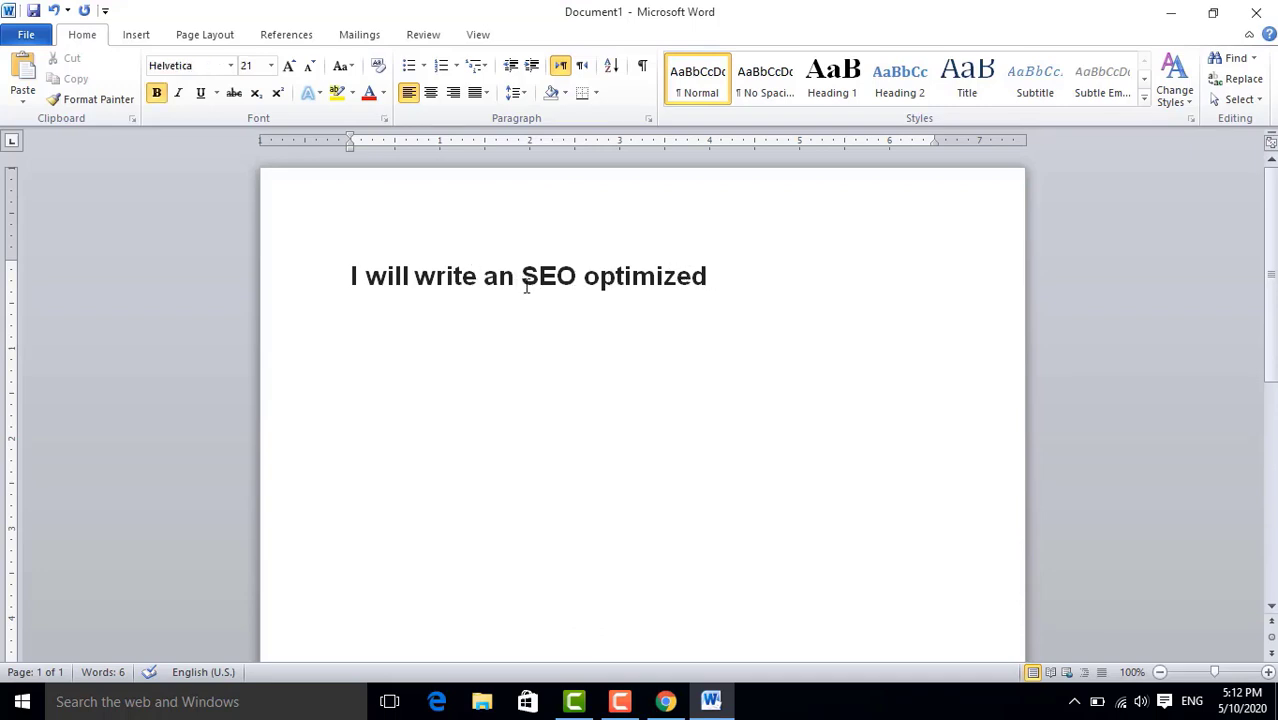
key("BackSpace")
key("BackSpace")
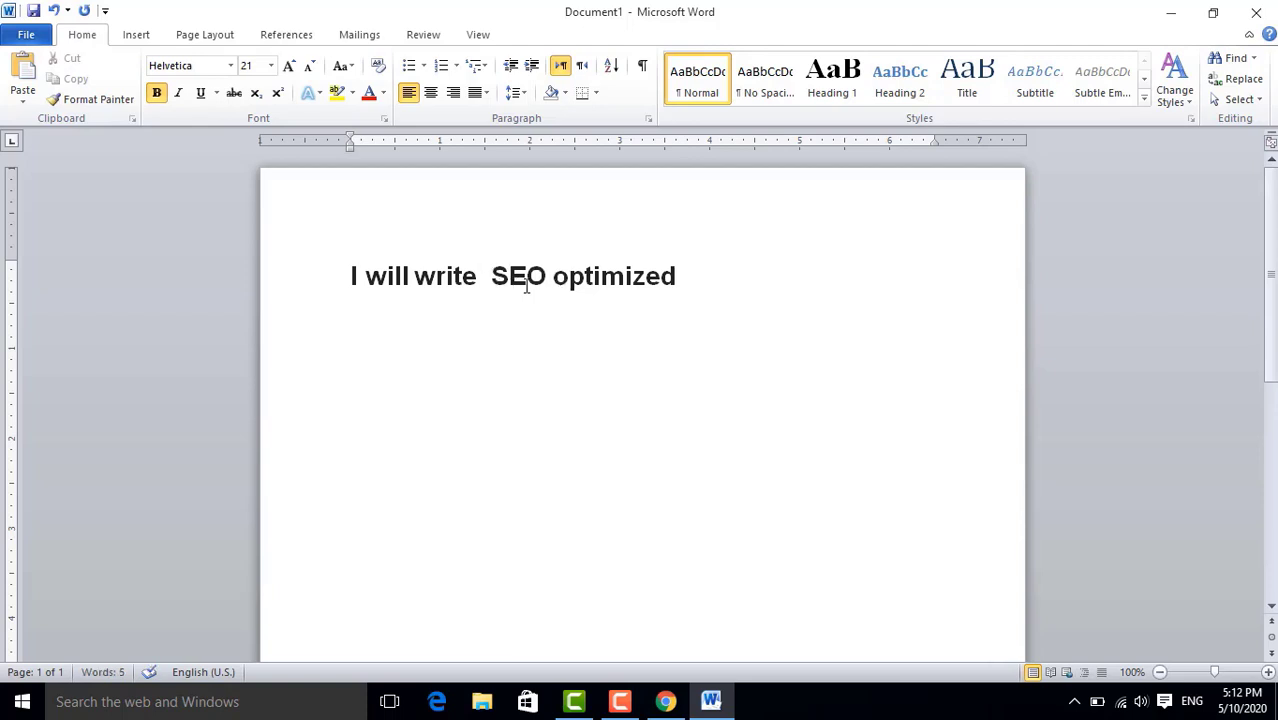
key("ctrl+v")
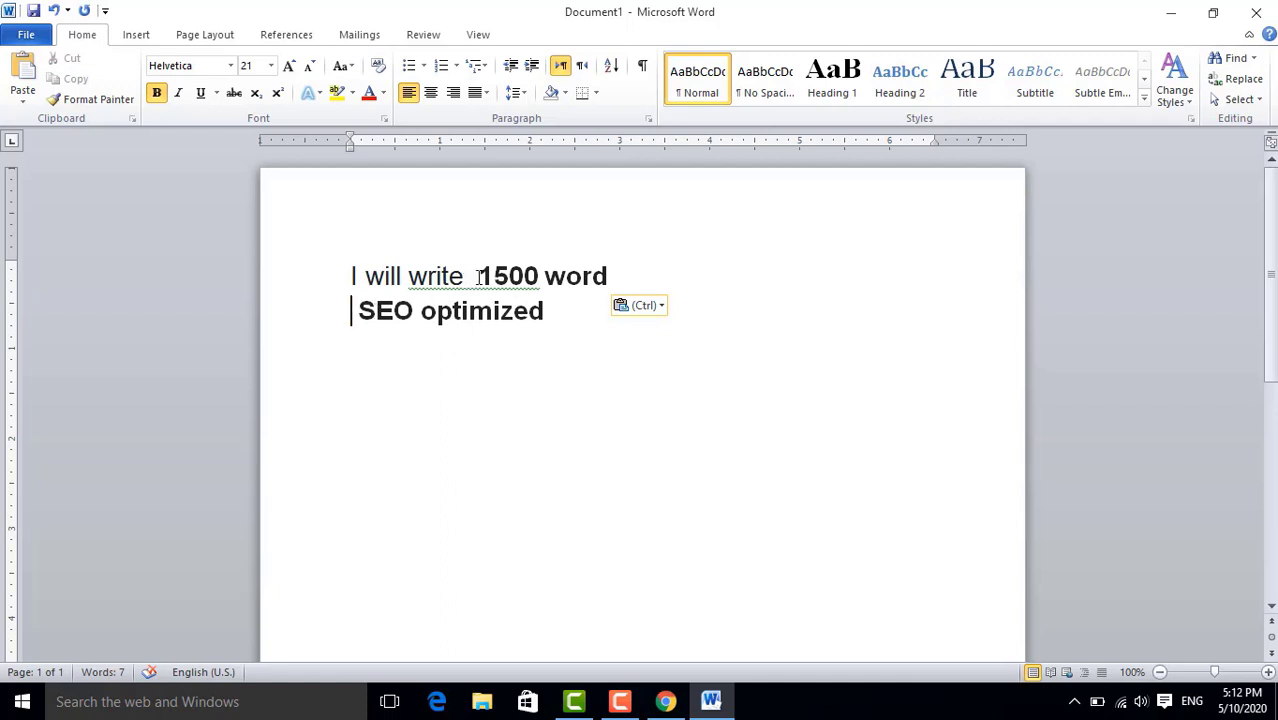
left_click(359, 311)
key("BackSpace")
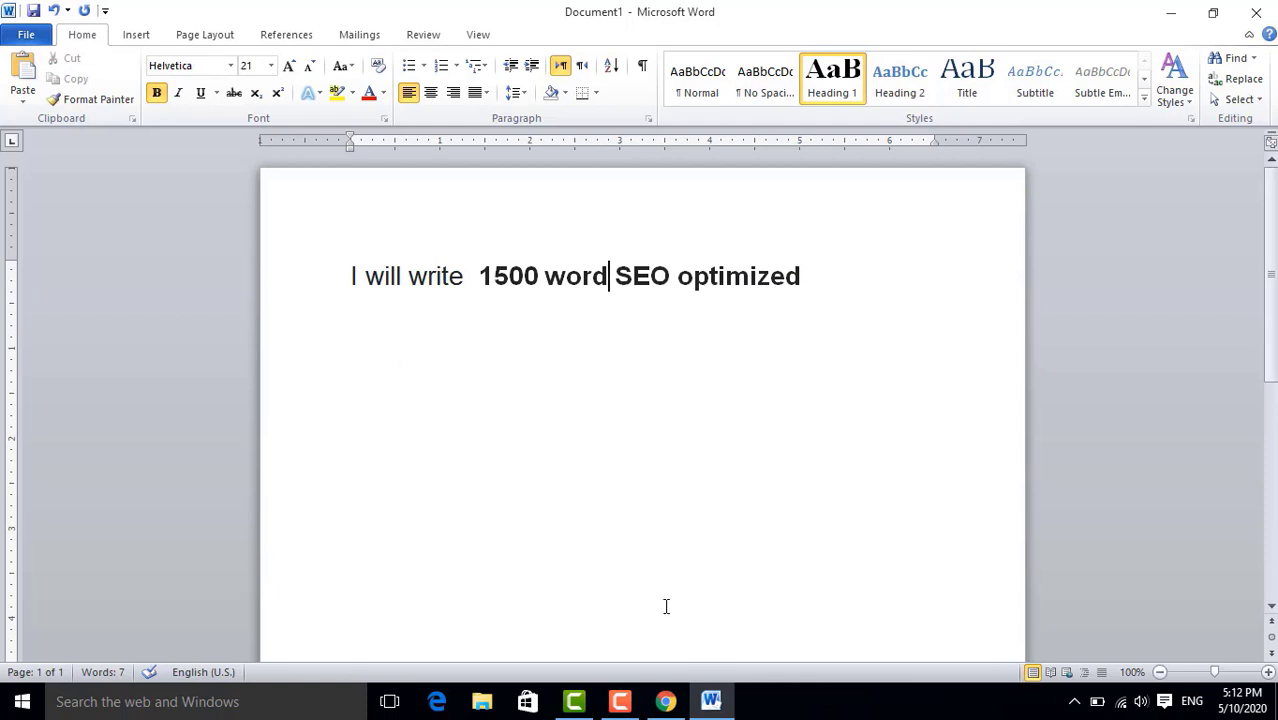
Return to Chrome and copy the phrase "dynamic content" from the title of the dynamic content gig
mouse_move(668, 704)
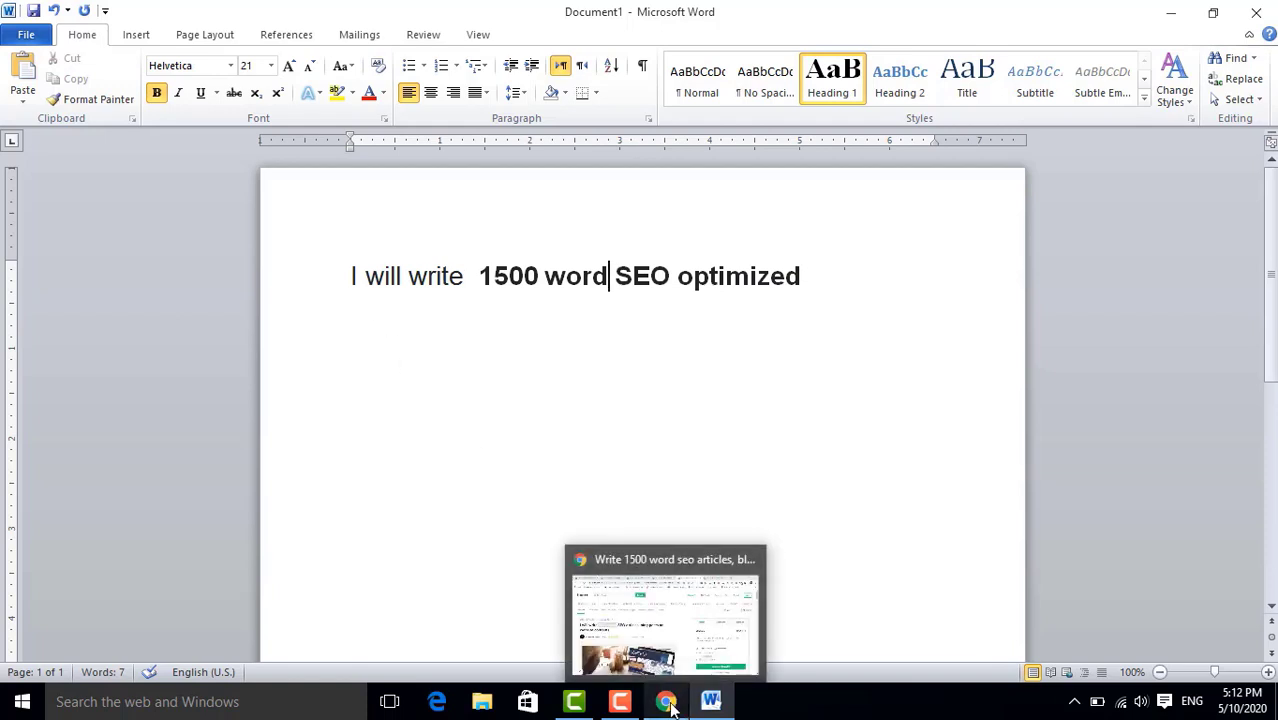
left_click(668, 704)
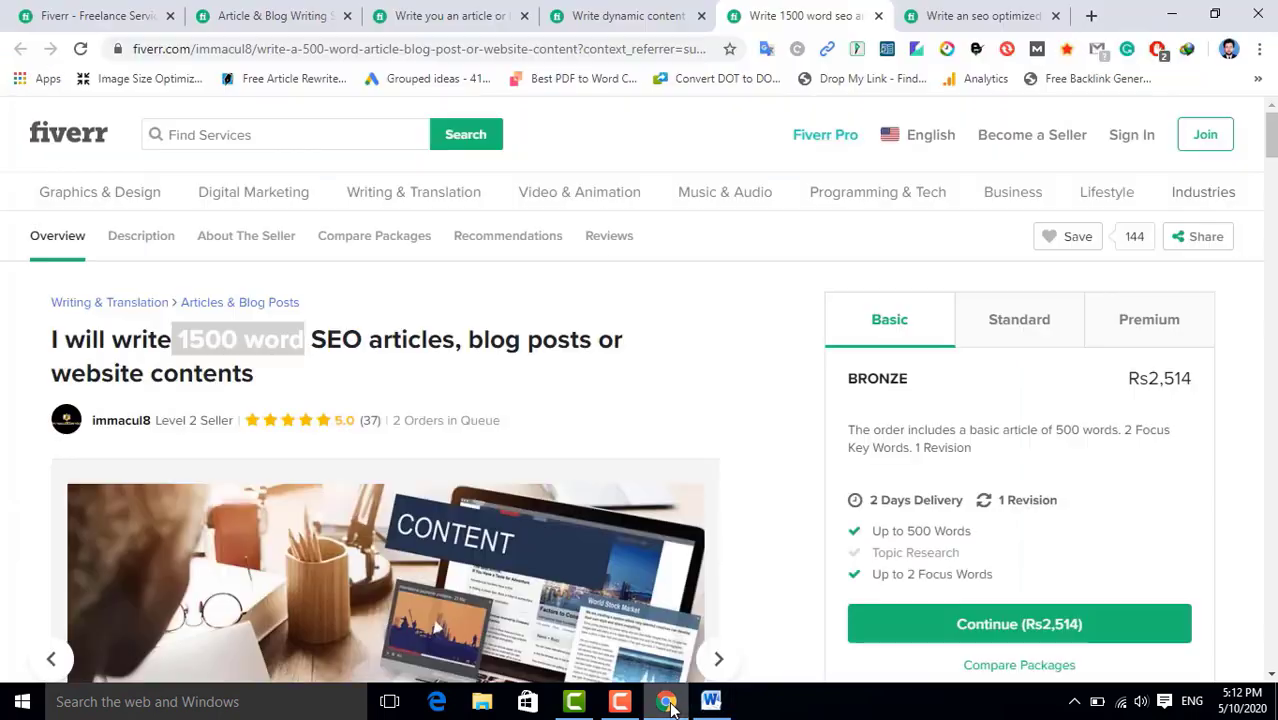
left_click(618, 12)
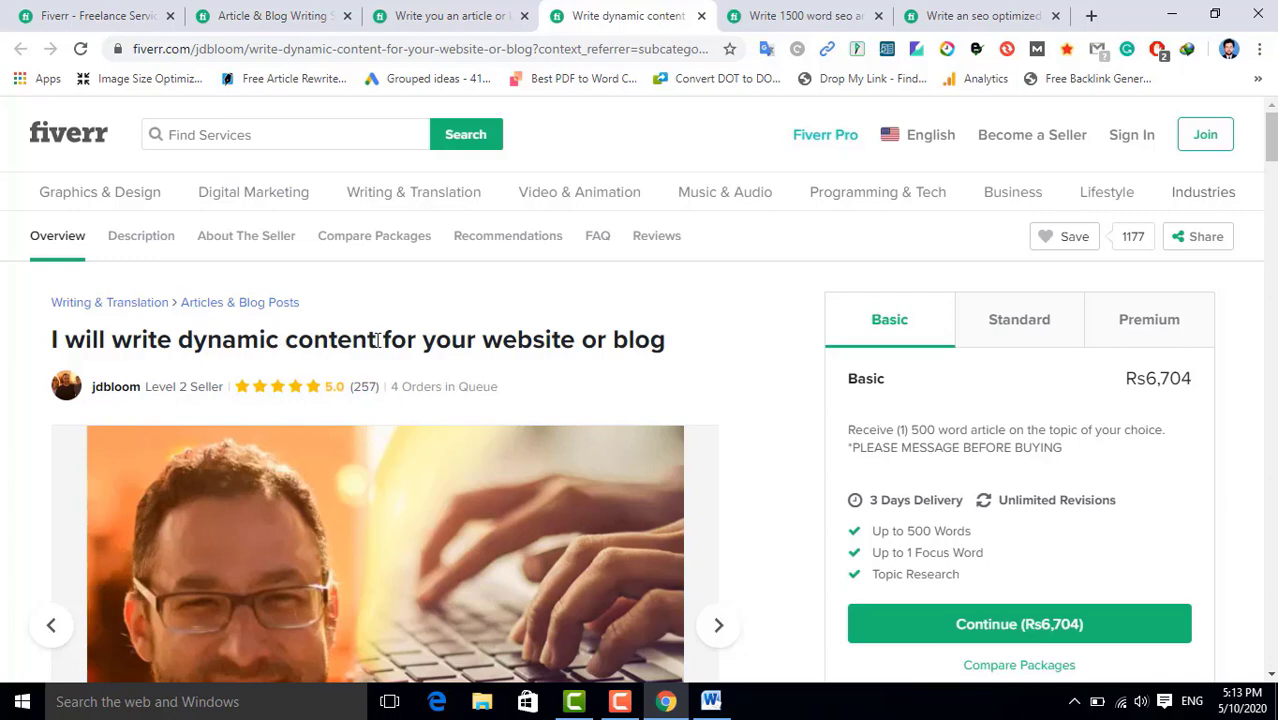
left_click_drag(377, 340, 185, 329)
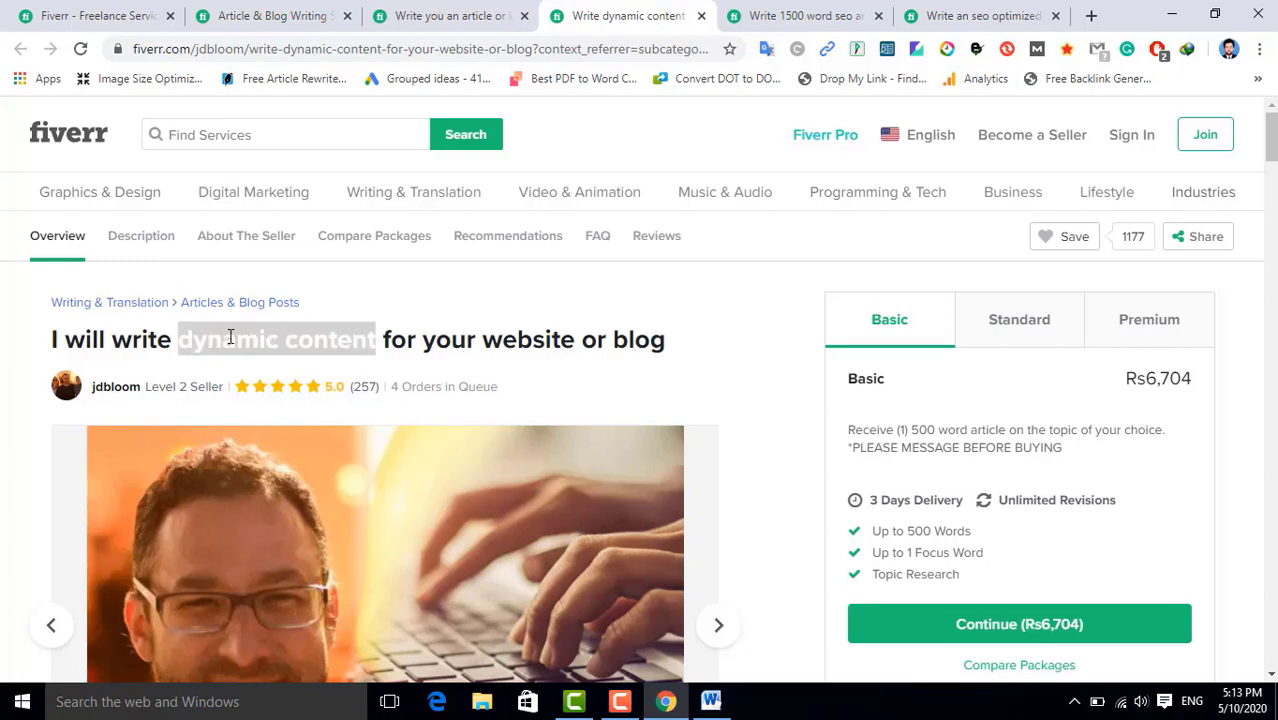
right_click(230, 337)
left_click(248, 352)
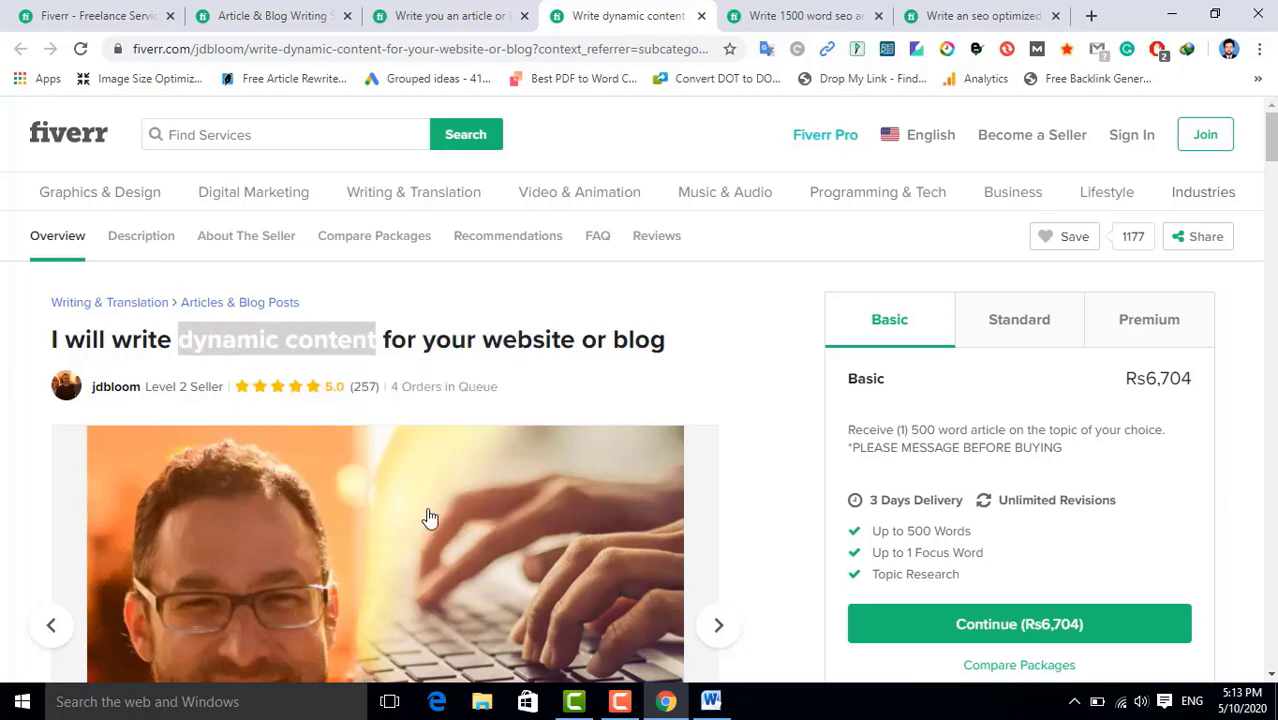
In Word, paste "dynamic content" before "1500 word" and join the two phrases on one line with "and"
left_click(710, 703)
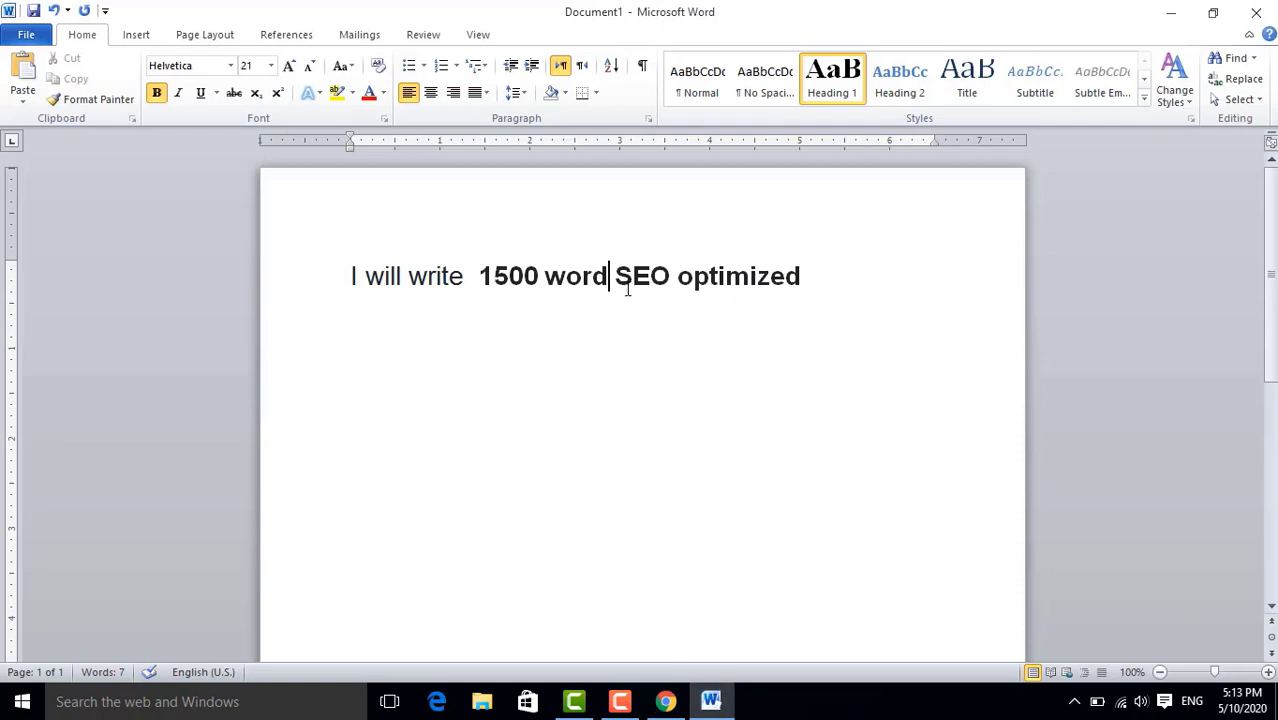
left_click(480, 279)
key("ctrl+v")
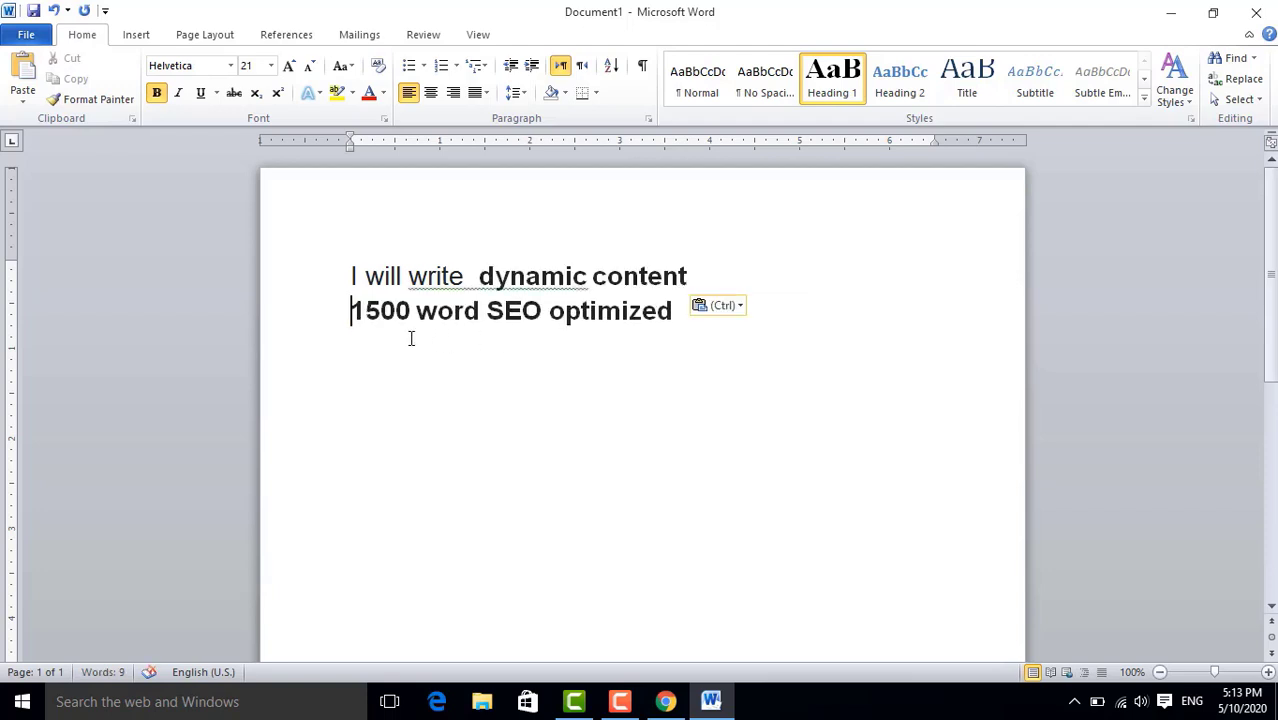
key("BackSpace")
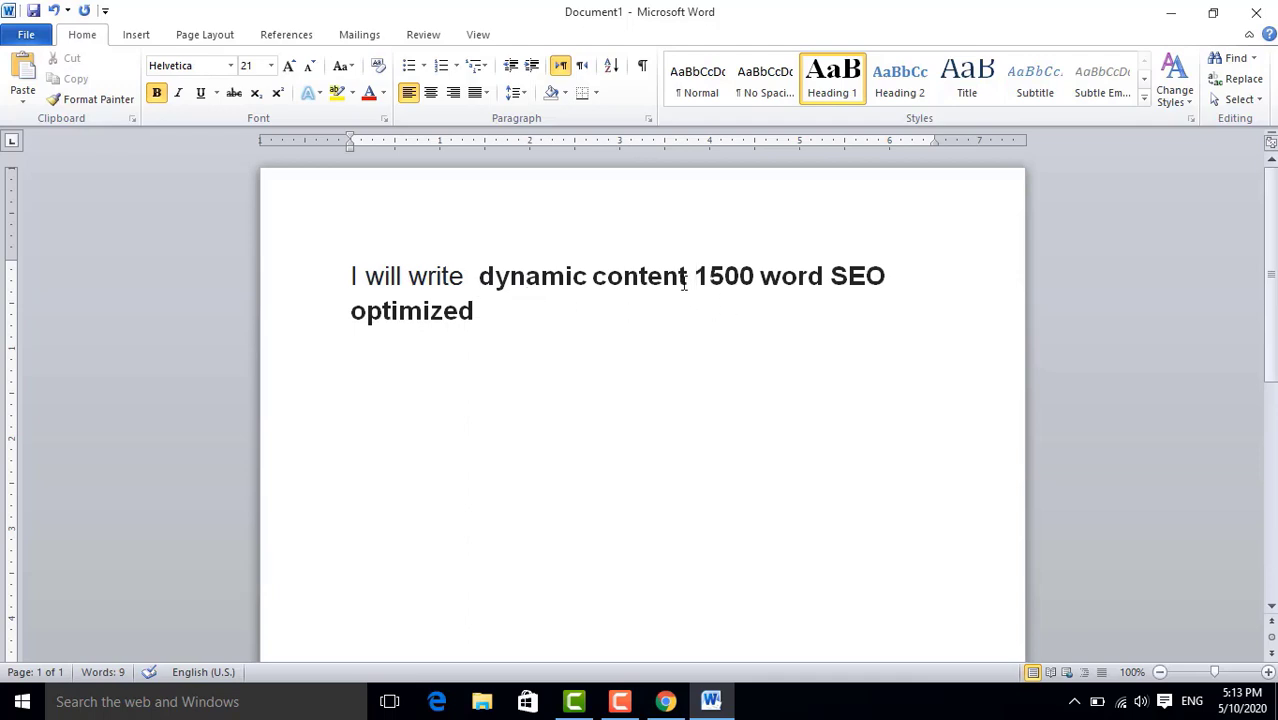
type("and")
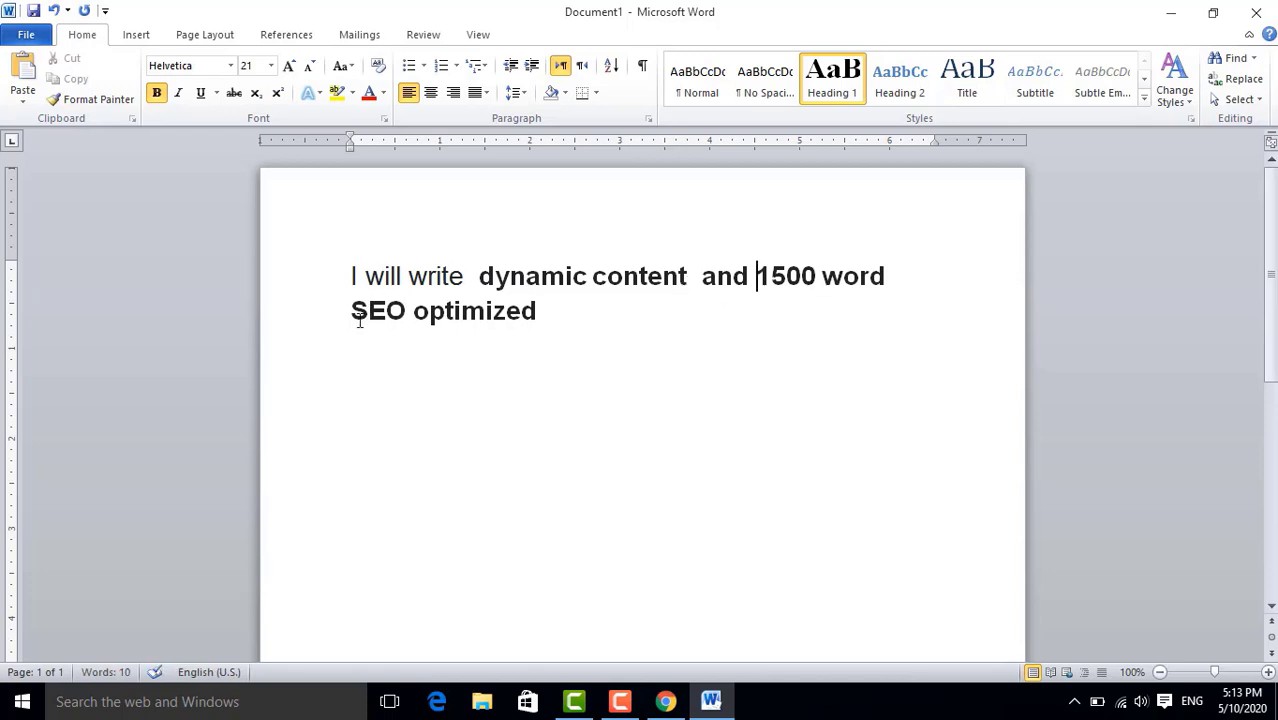
Add "articles" at the end of the title and remove the extra space before "dynamic"
left_click(555, 315)
type("art")
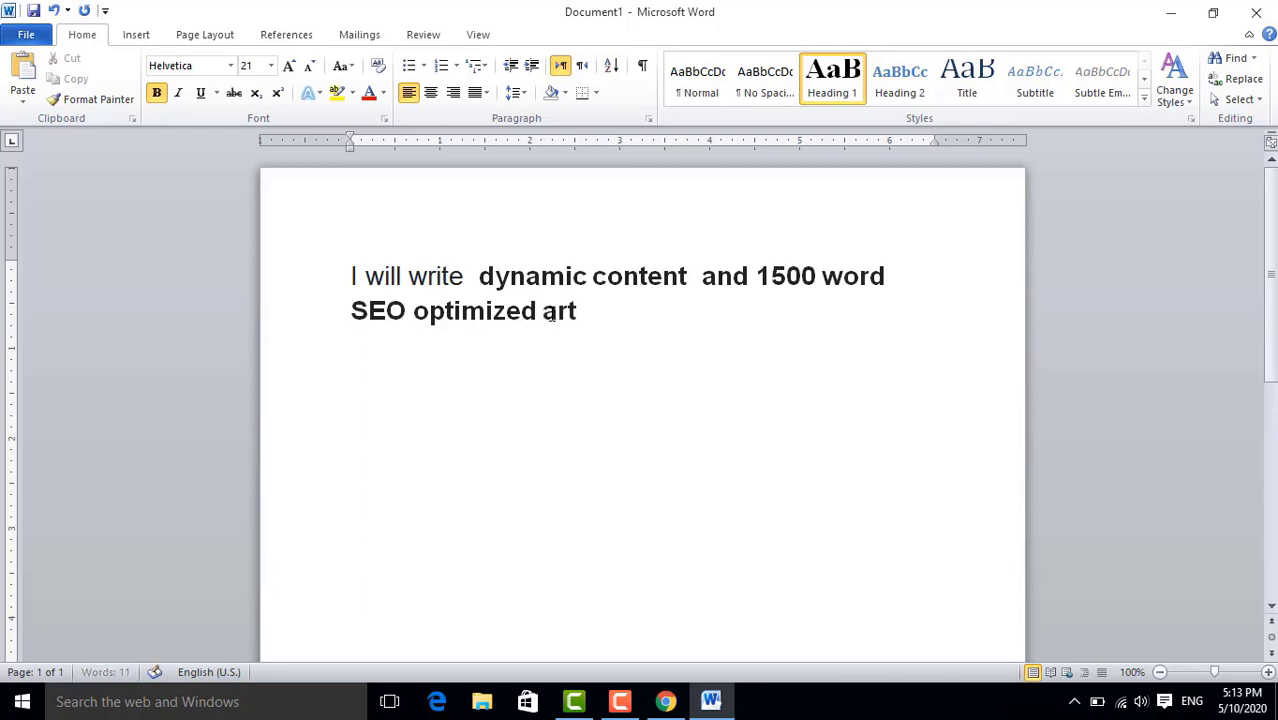
type("icles")
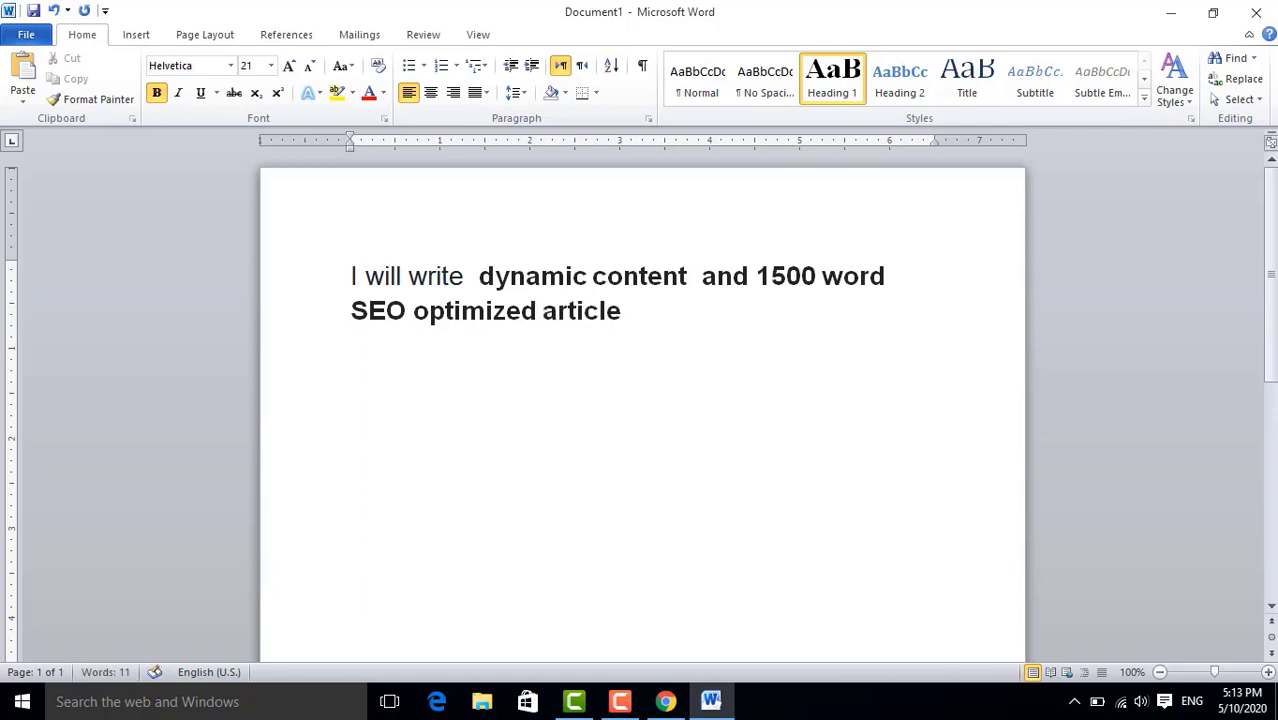
left_click(468, 280)
key("BackSpace")
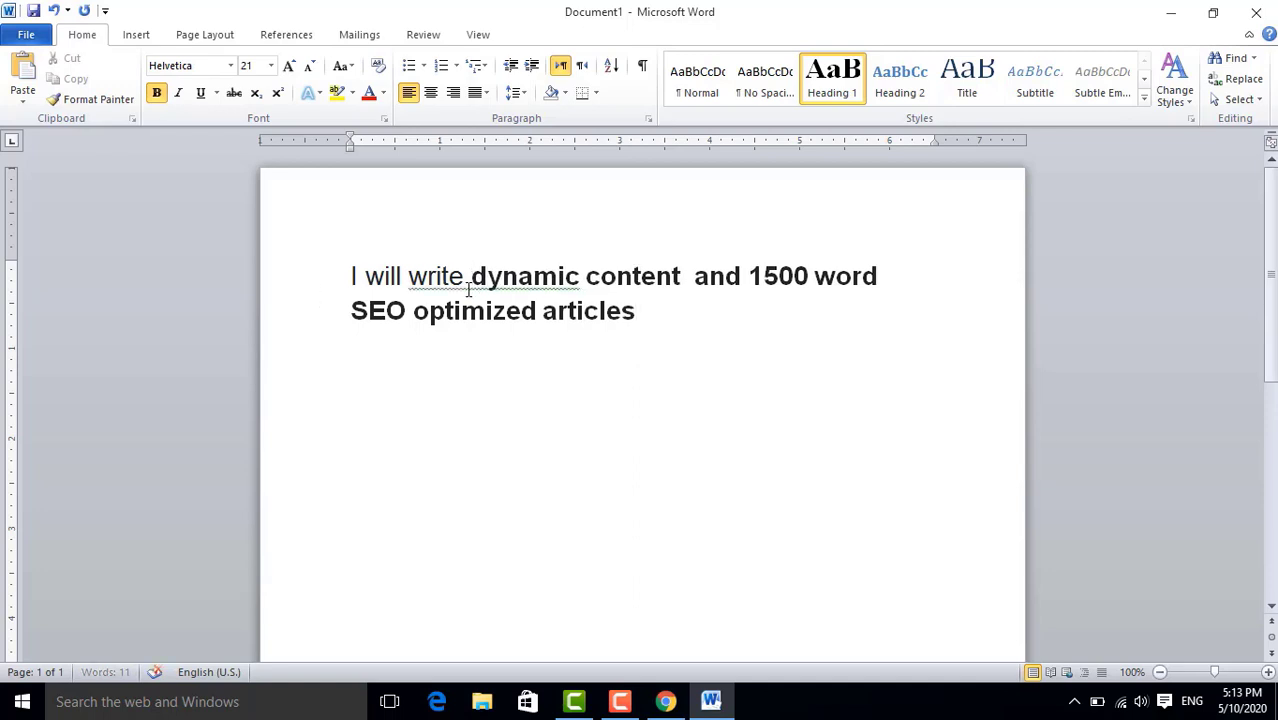
Apply the bold formatting of "articles" to "I will write" with Format Painter
left_click_drag(463, 278, 342, 277)
left_click(519, 380)
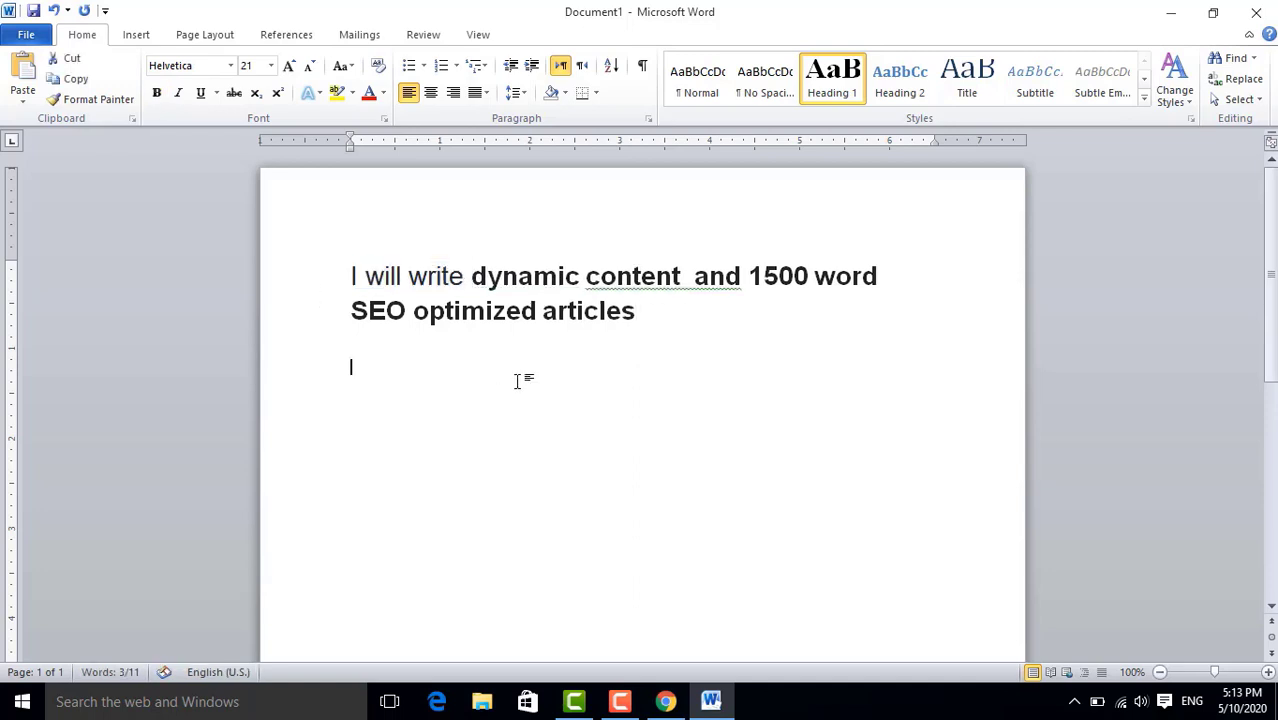
left_click_drag(648, 322, 568, 316)
left_click(92, 99)
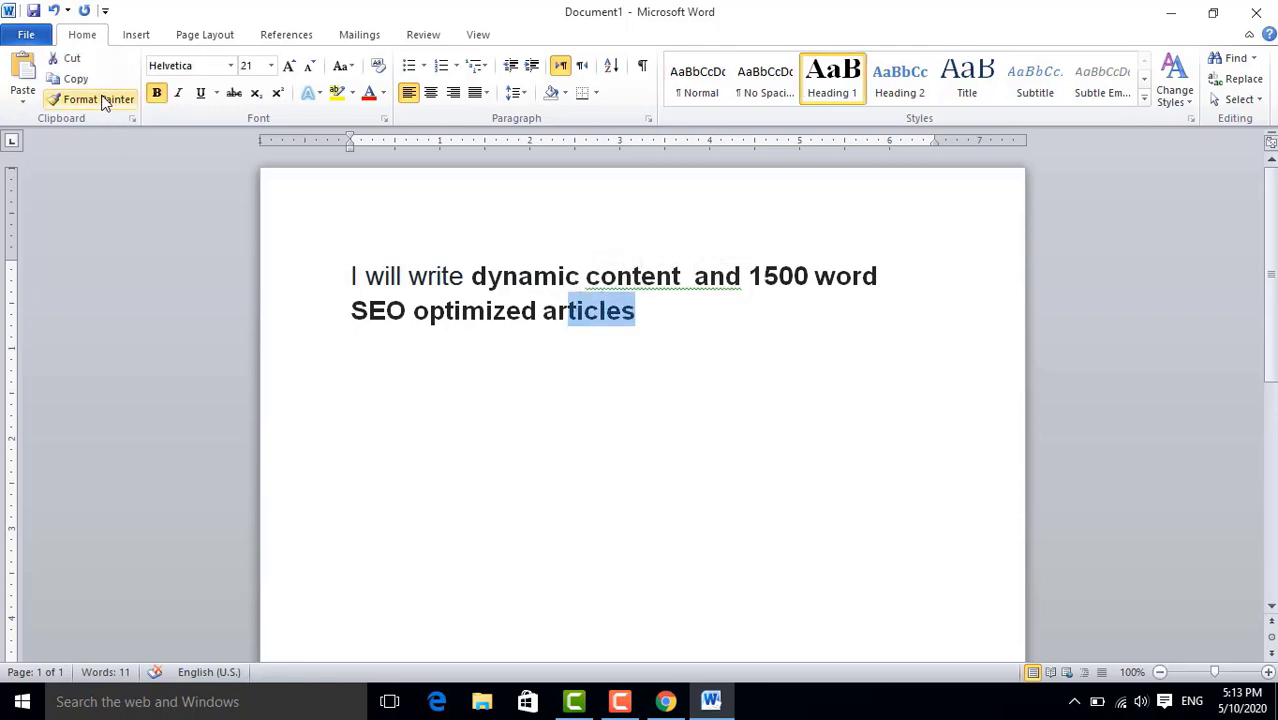
left_click_drag(468, 278, 348, 280)
left_click(611, 382)
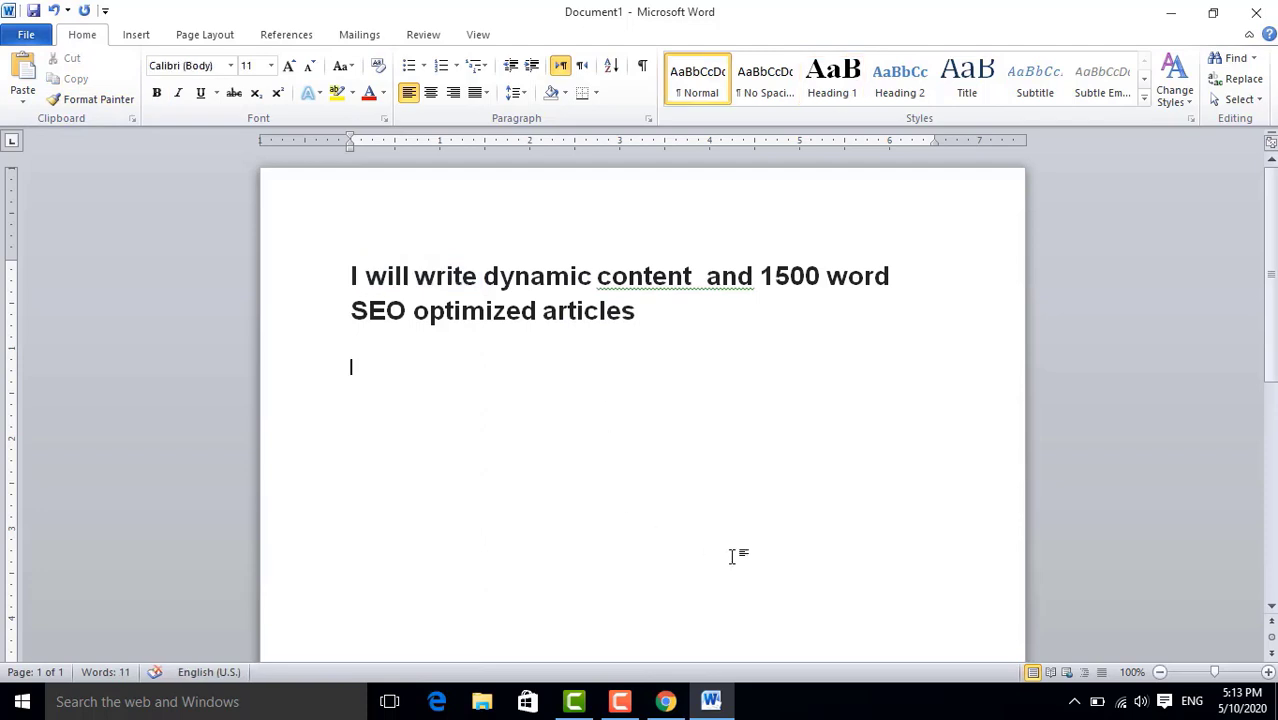
Remove the extra space between "content" and "and" in the title
left_click(703, 278)
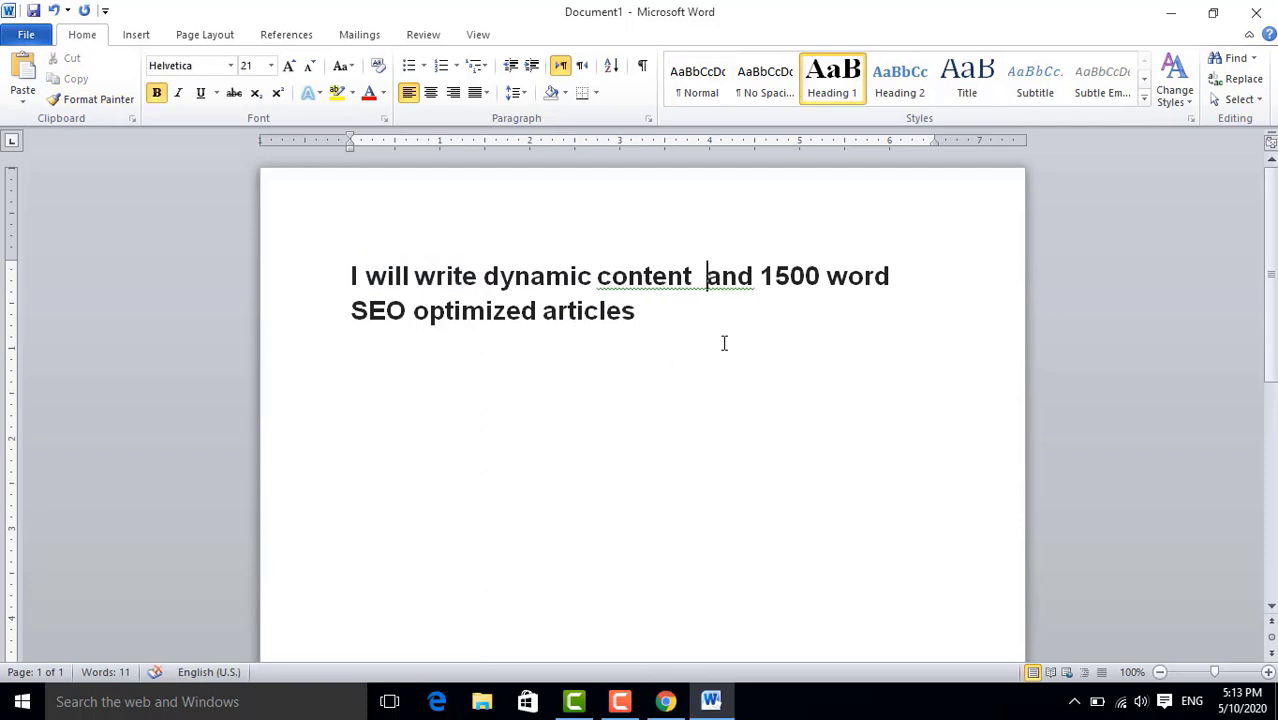
key("BackSpace")
left_click(697, 393)
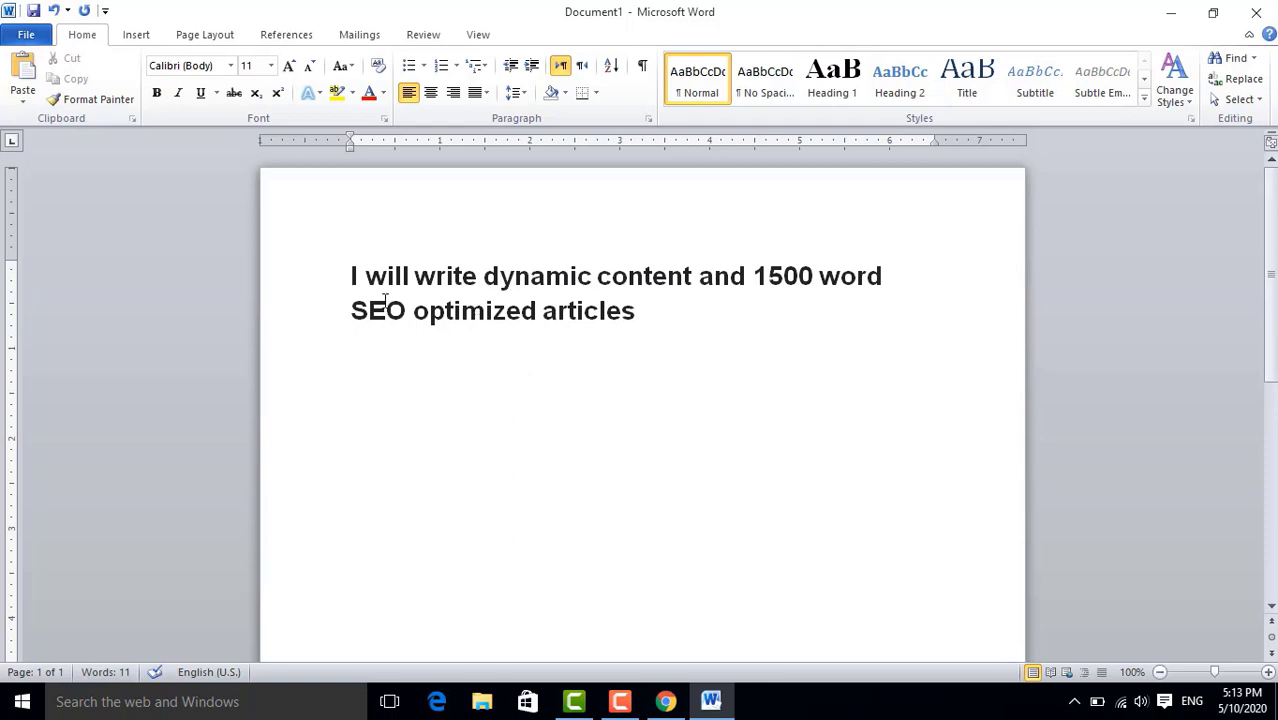
left_click(491, 228)
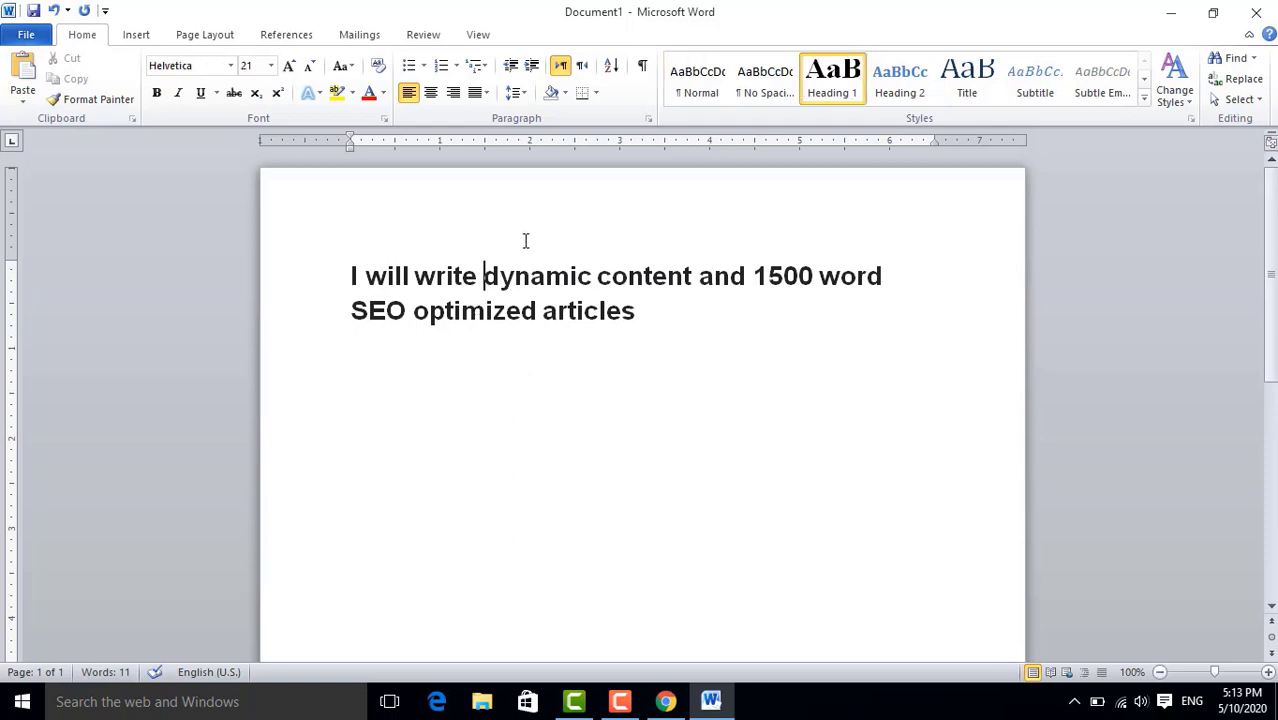
double_click(525, 240)
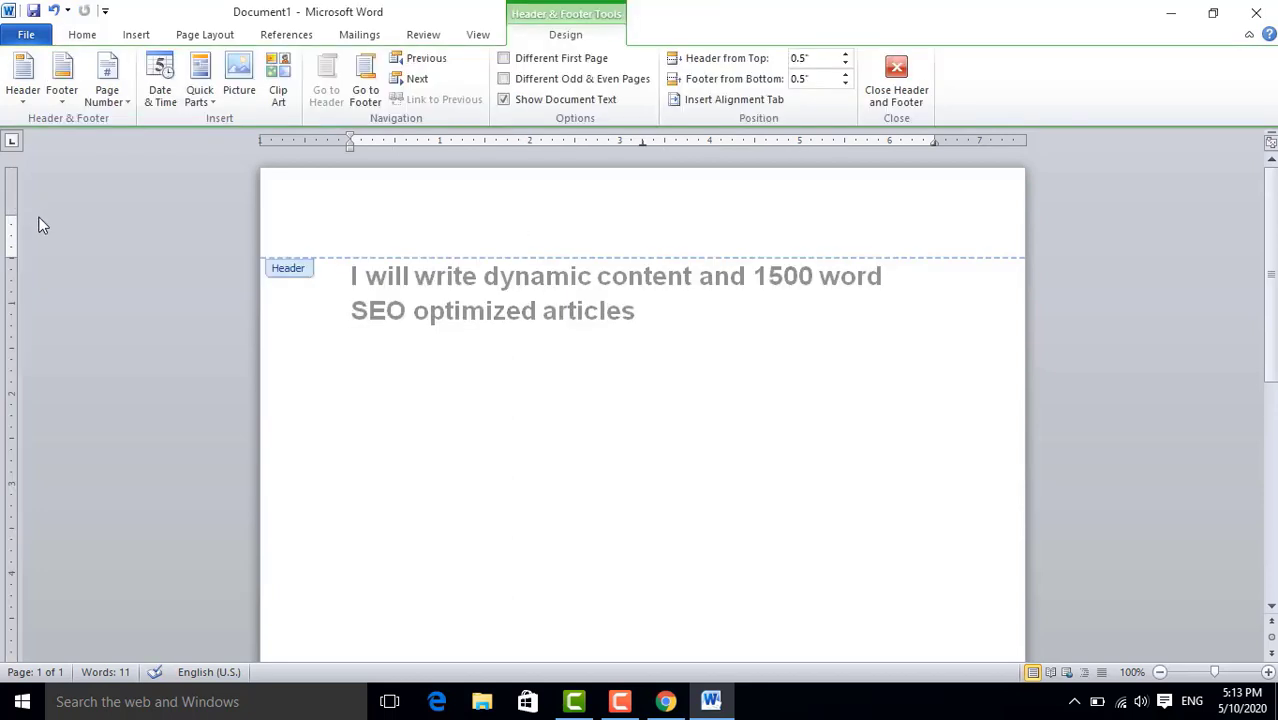
double_click(641, 316)
Insert a centred heading line "Title" above the gig title in the document body
left_click(347, 276)
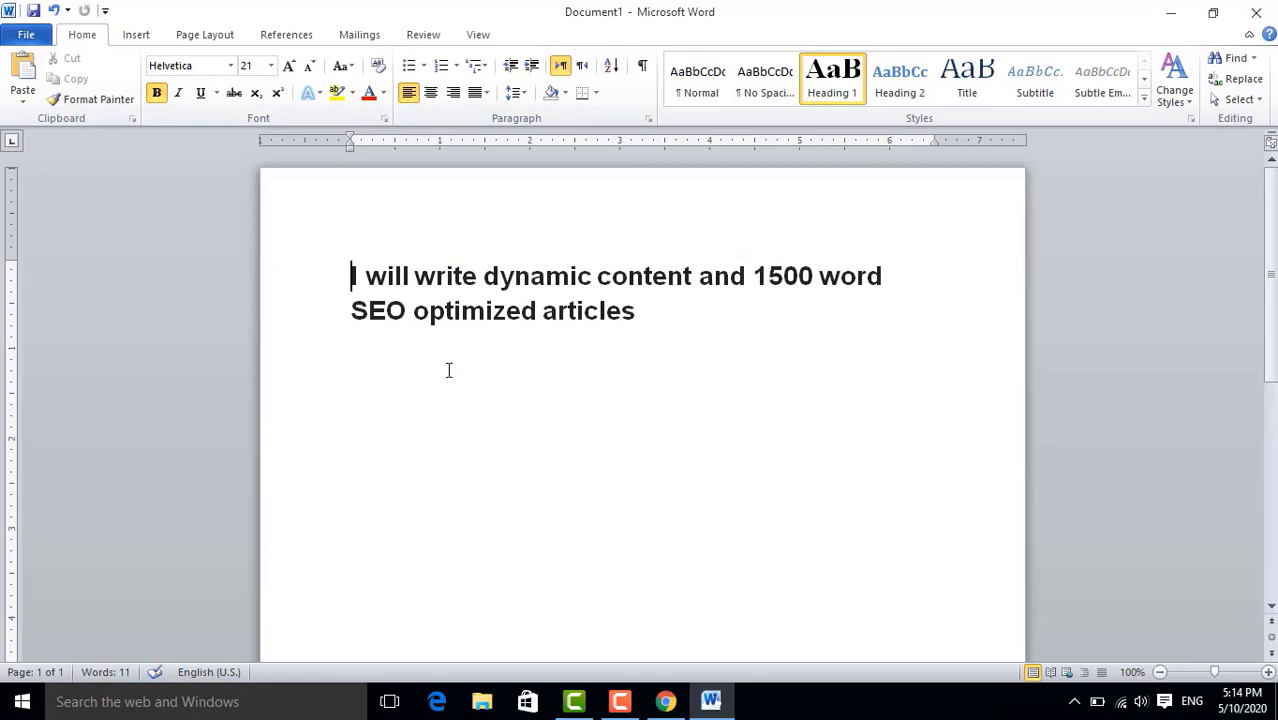
key("Return")
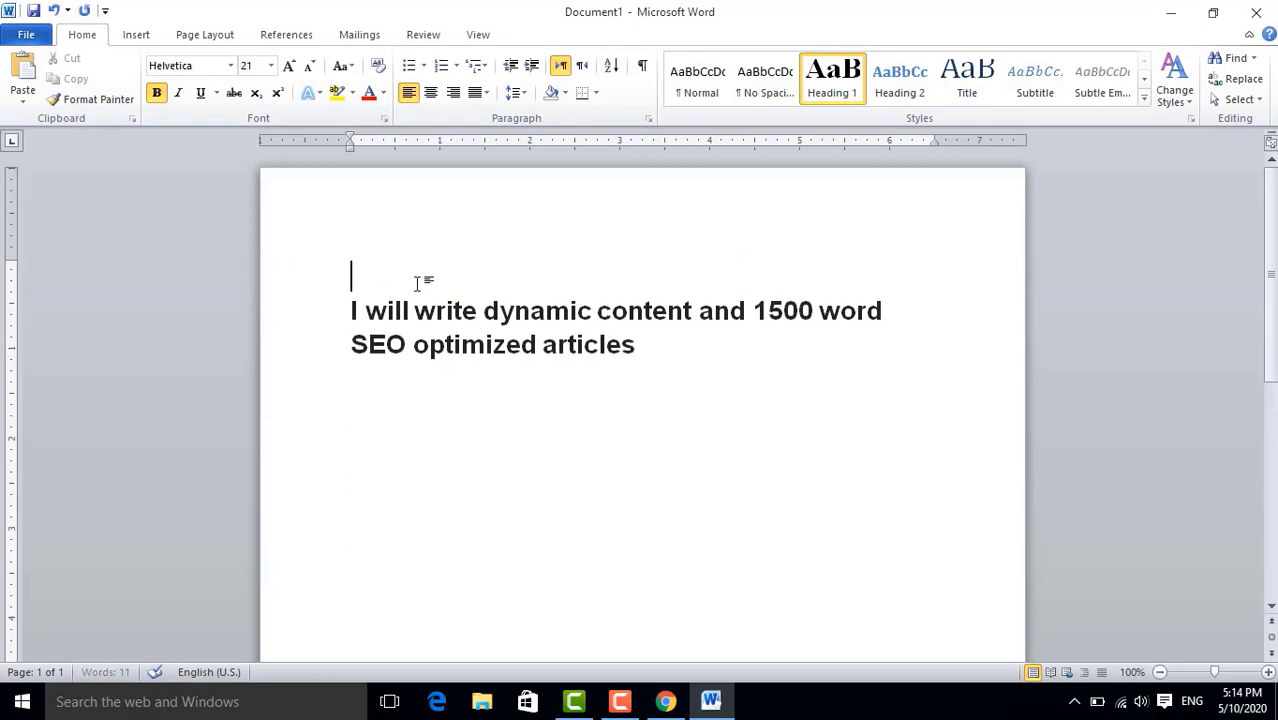
left_click(435, 95)
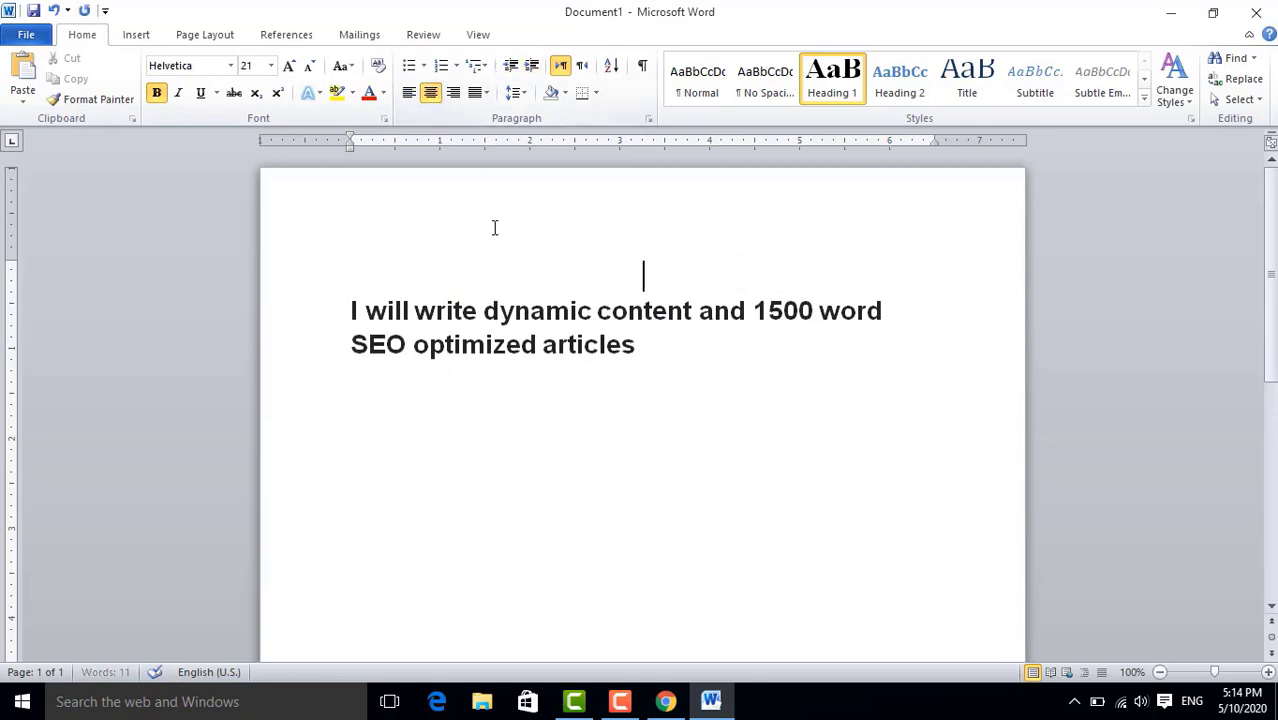
type("Title")
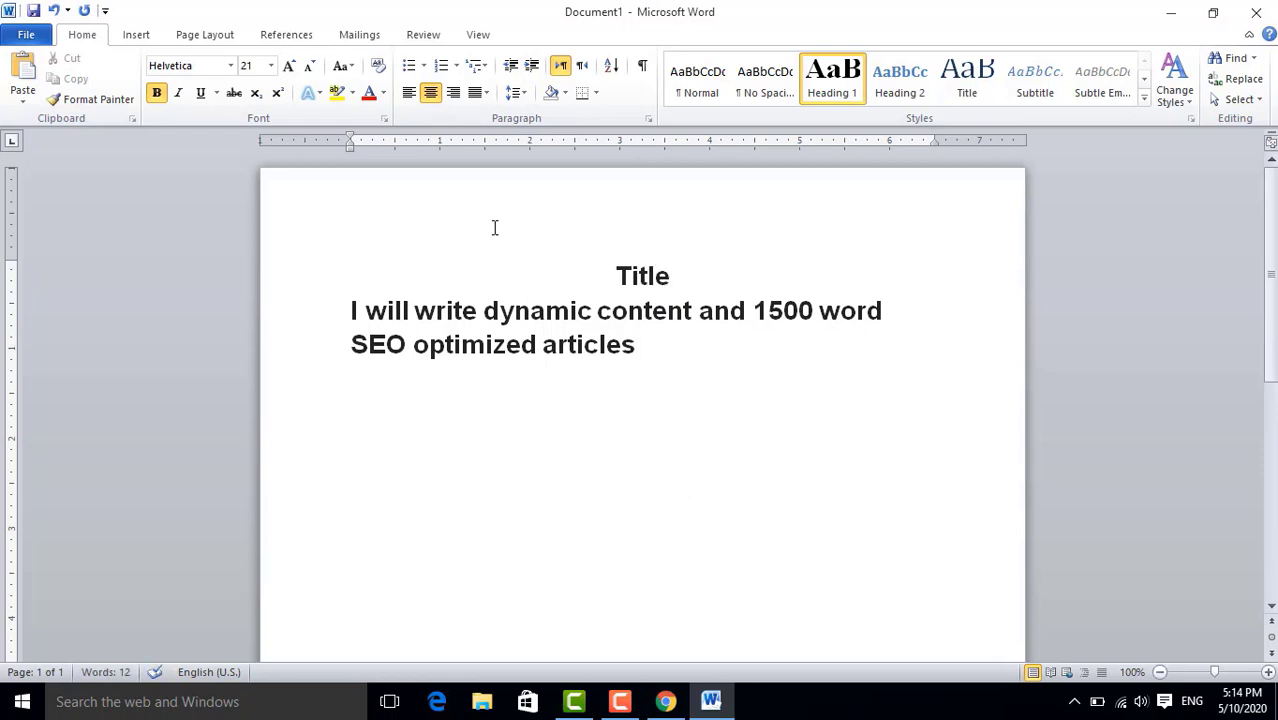
Add two new lines below the gig title, after "SEO optimized articles"
left_click(659, 345)
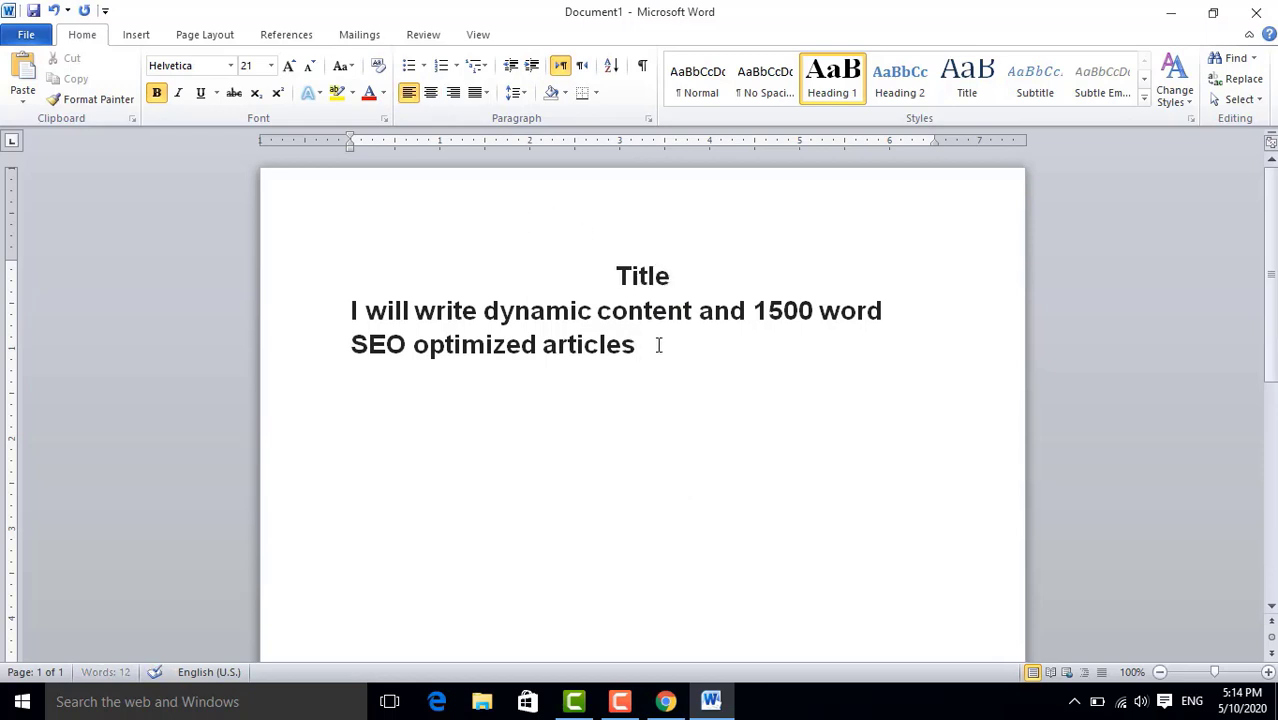
key("Return")
key("Return")
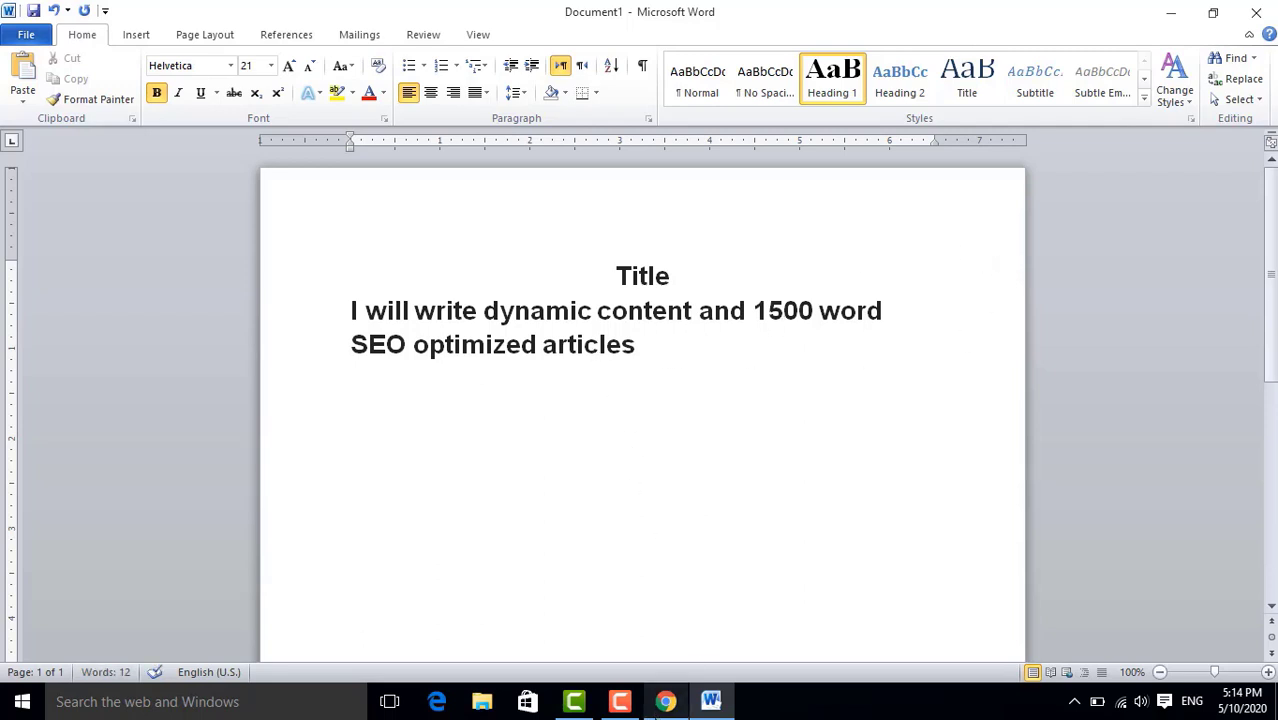
mouse_move(658, 712)
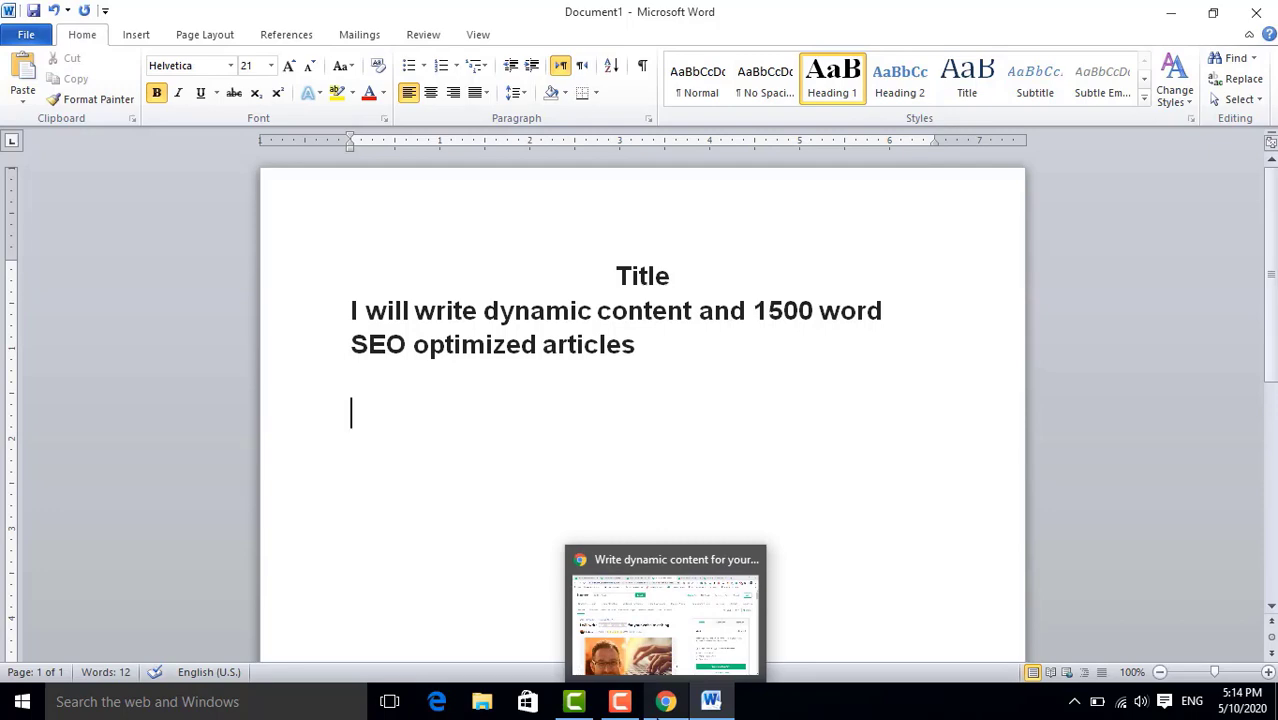
left_click(660, 705)
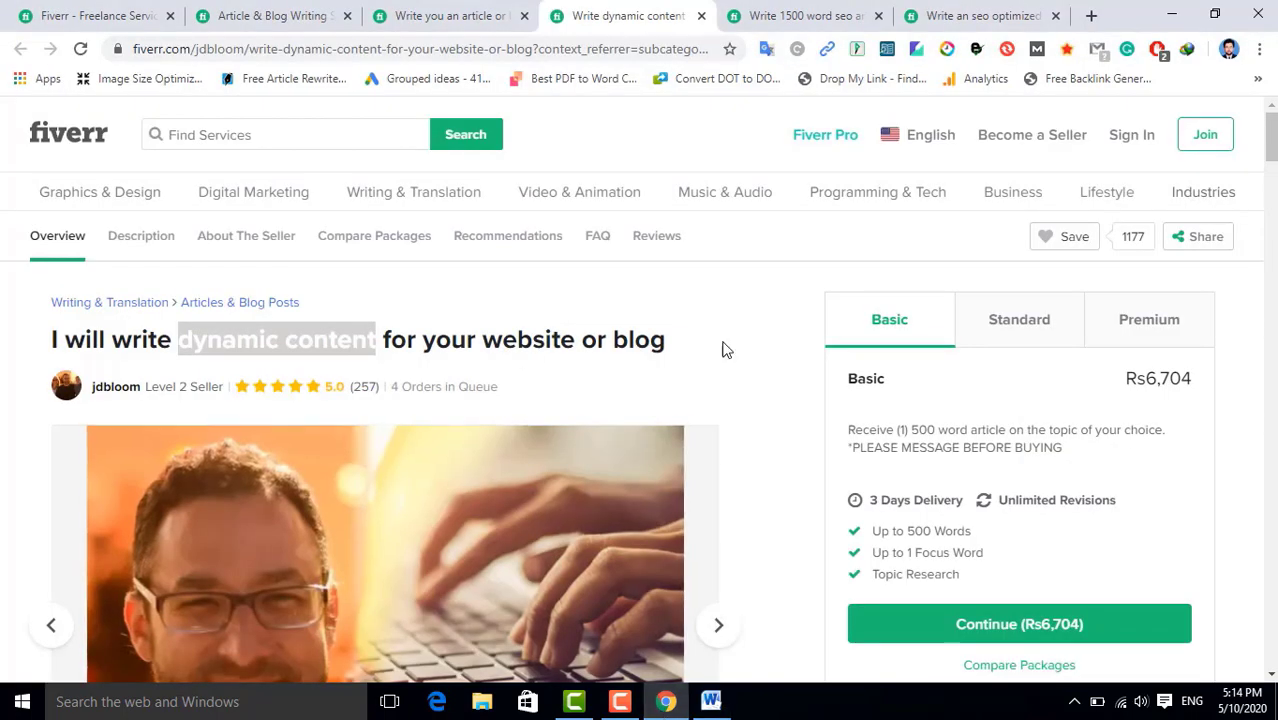
left_click(757, 319)
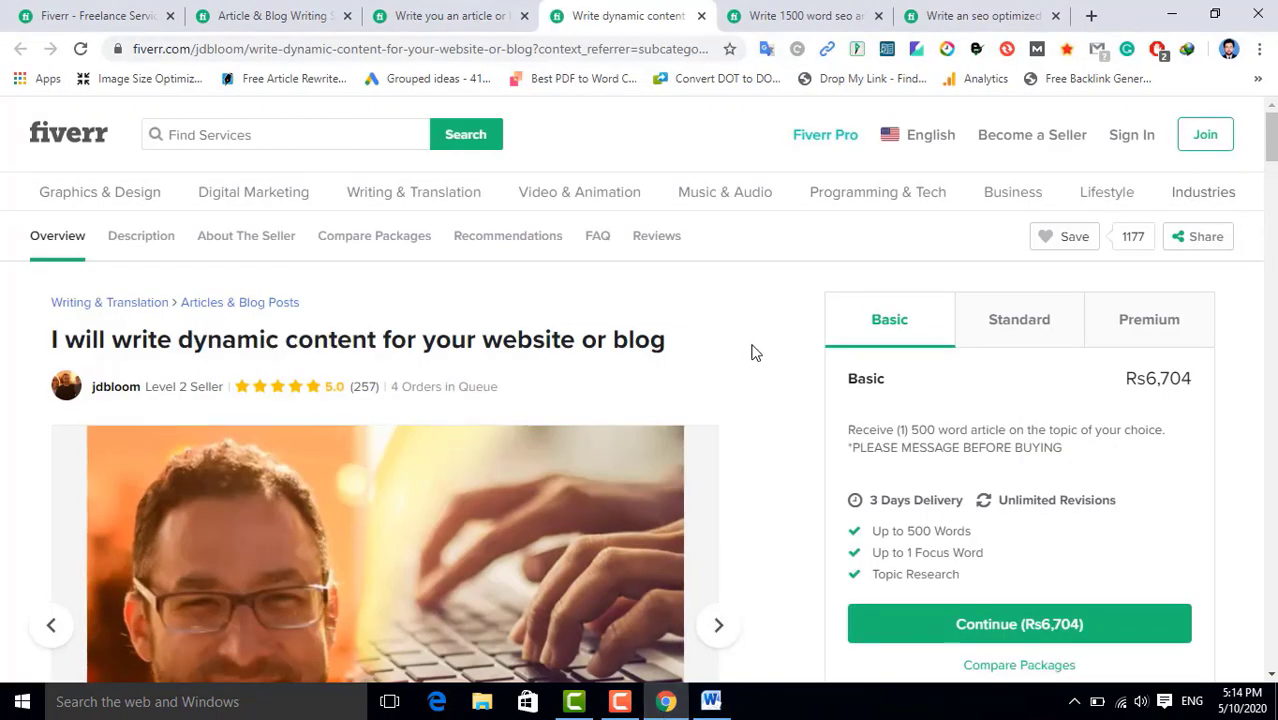
left_click(711, 701)
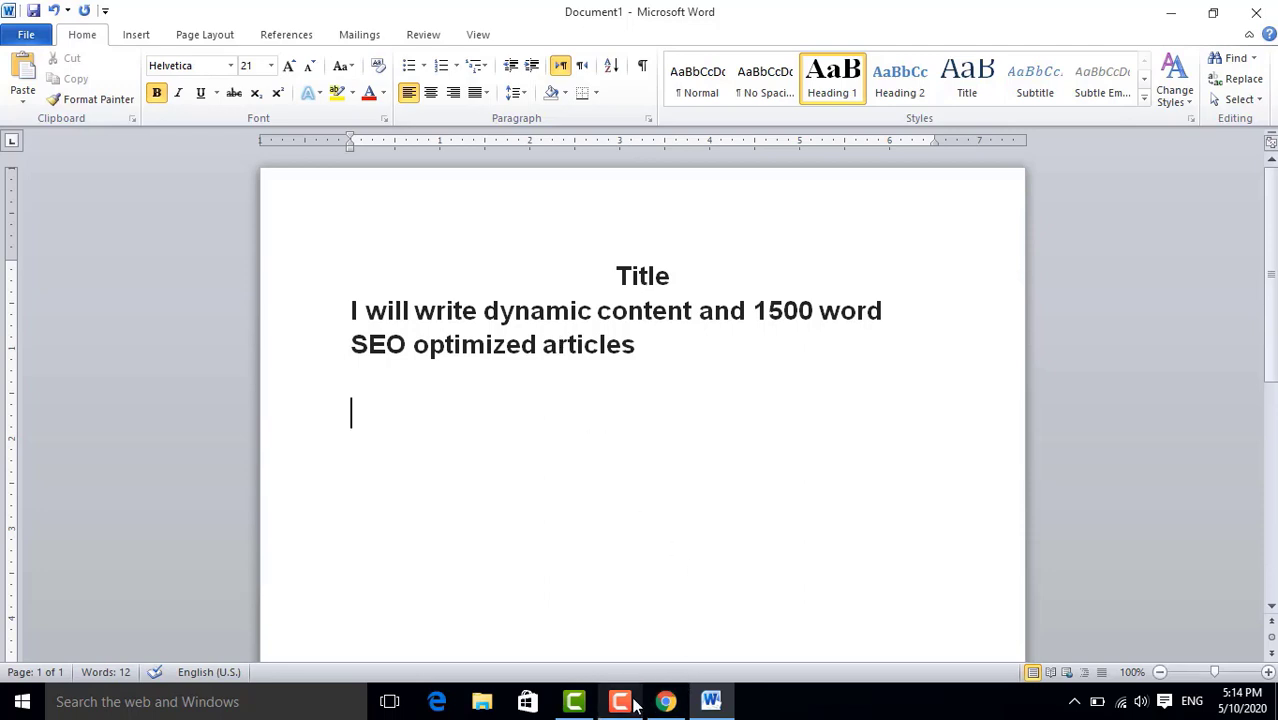
mouse_move(621, 707)
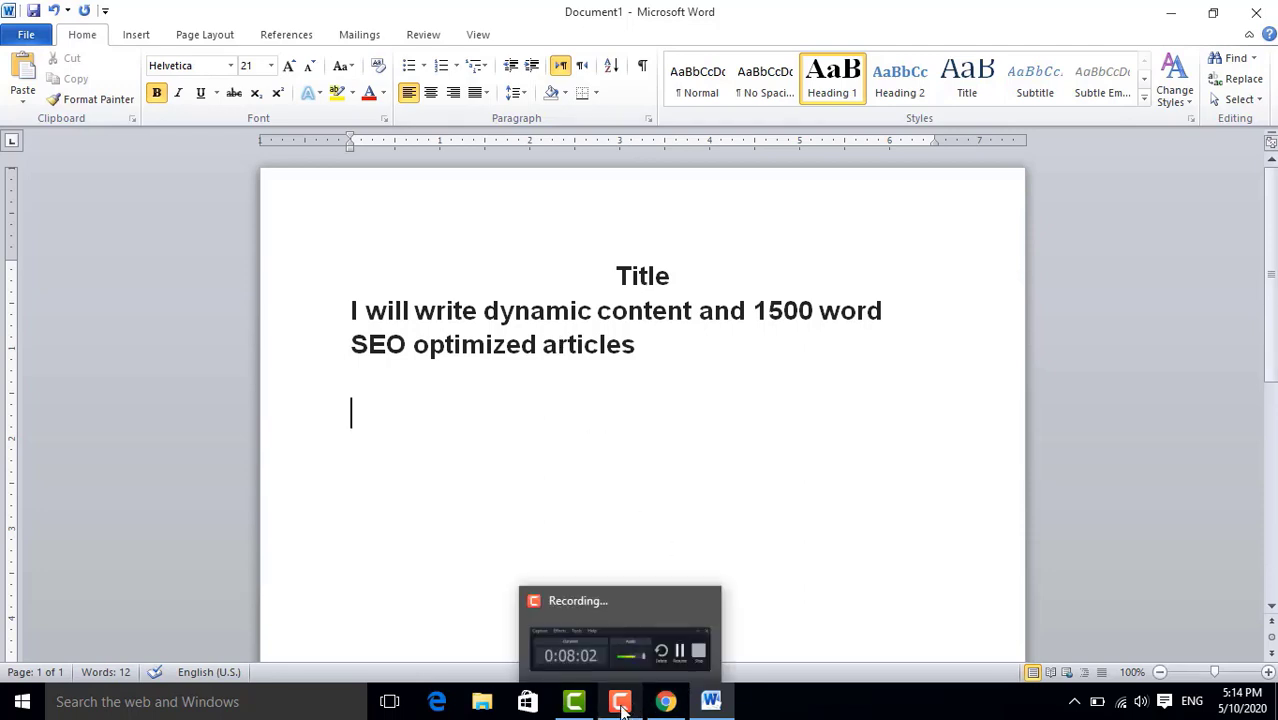
left_click(621, 703)
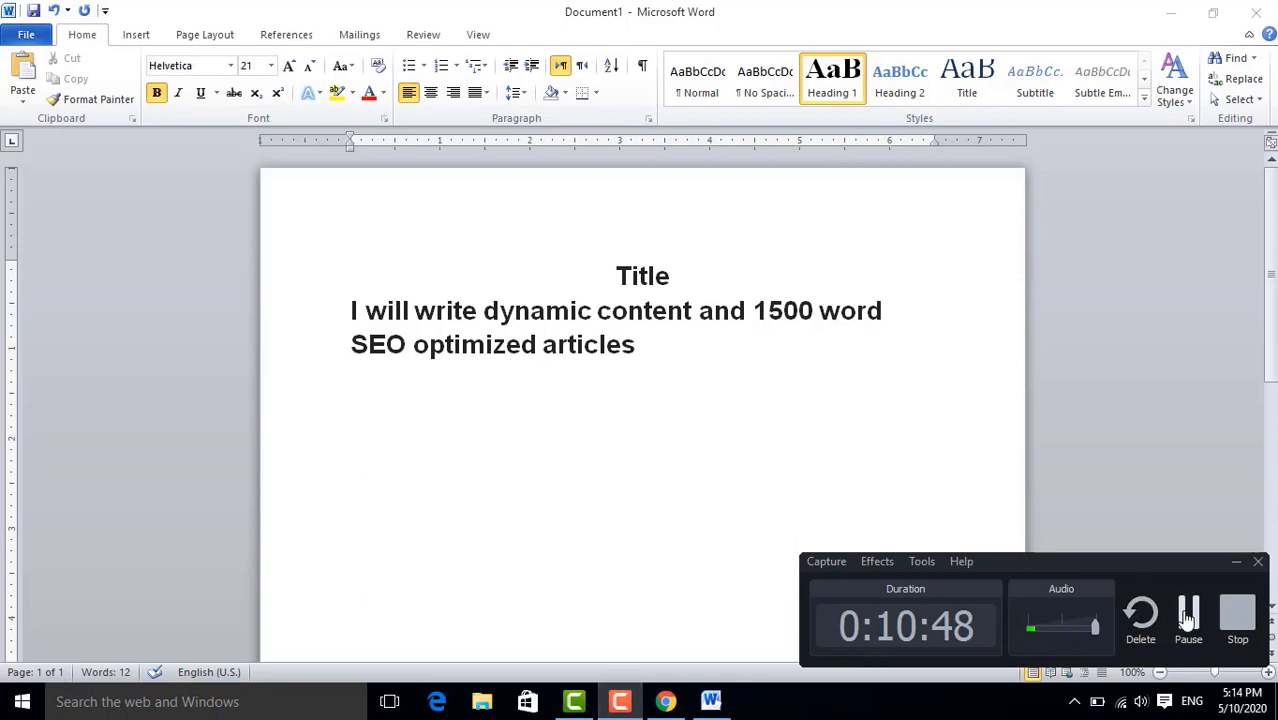
left_click(1183, 610)
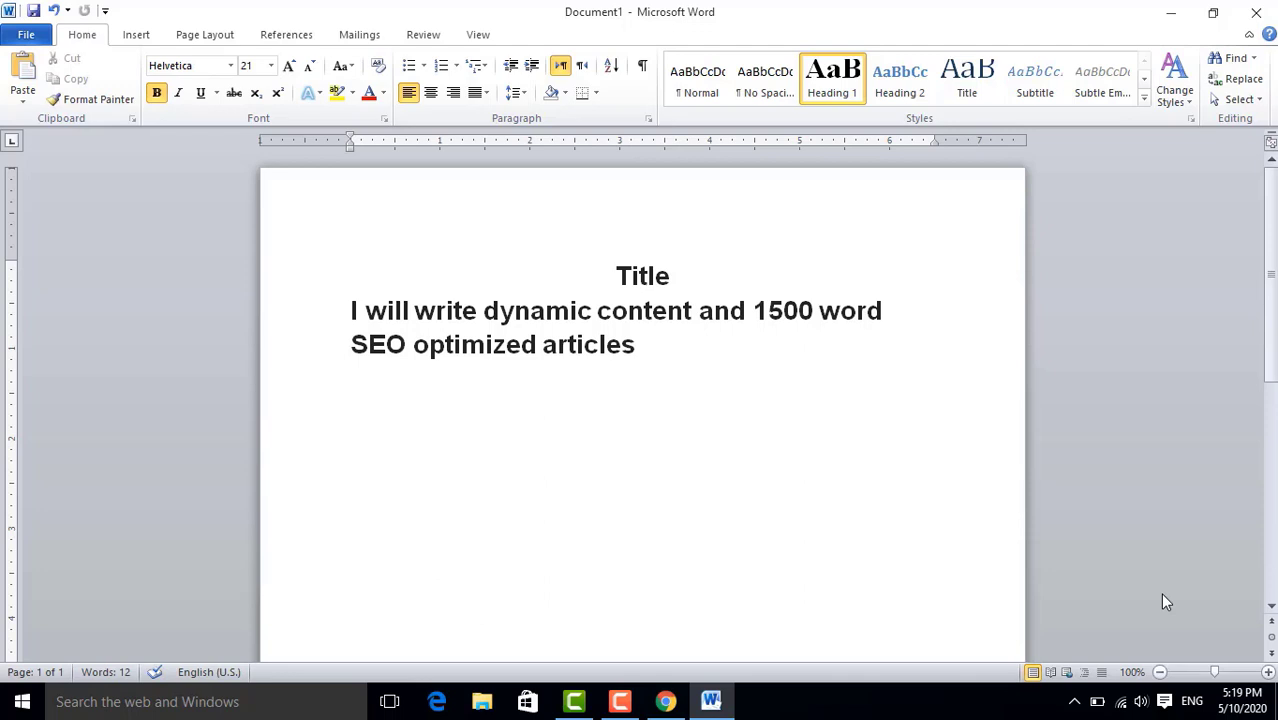
Add a centred heading "Description" below the gig title and left-align the empty line under it
type("description")
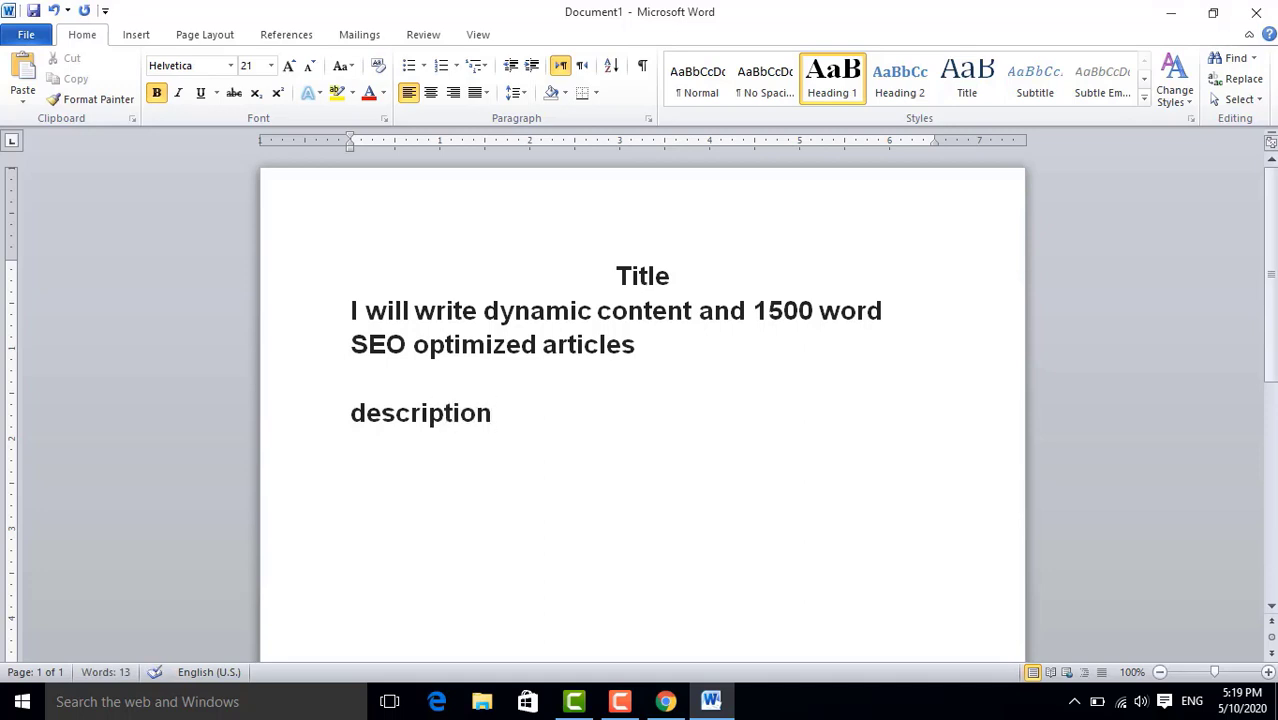
key("Return")
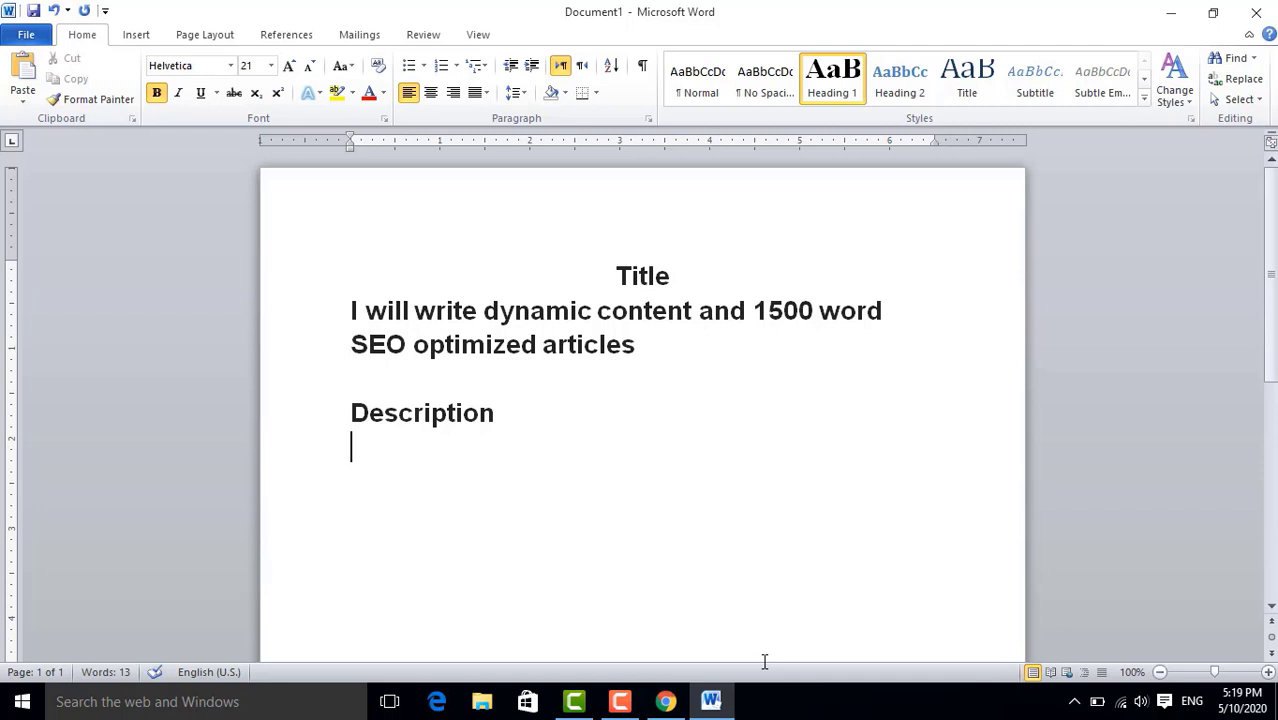
left_click_drag(494, 413, 350, 413)
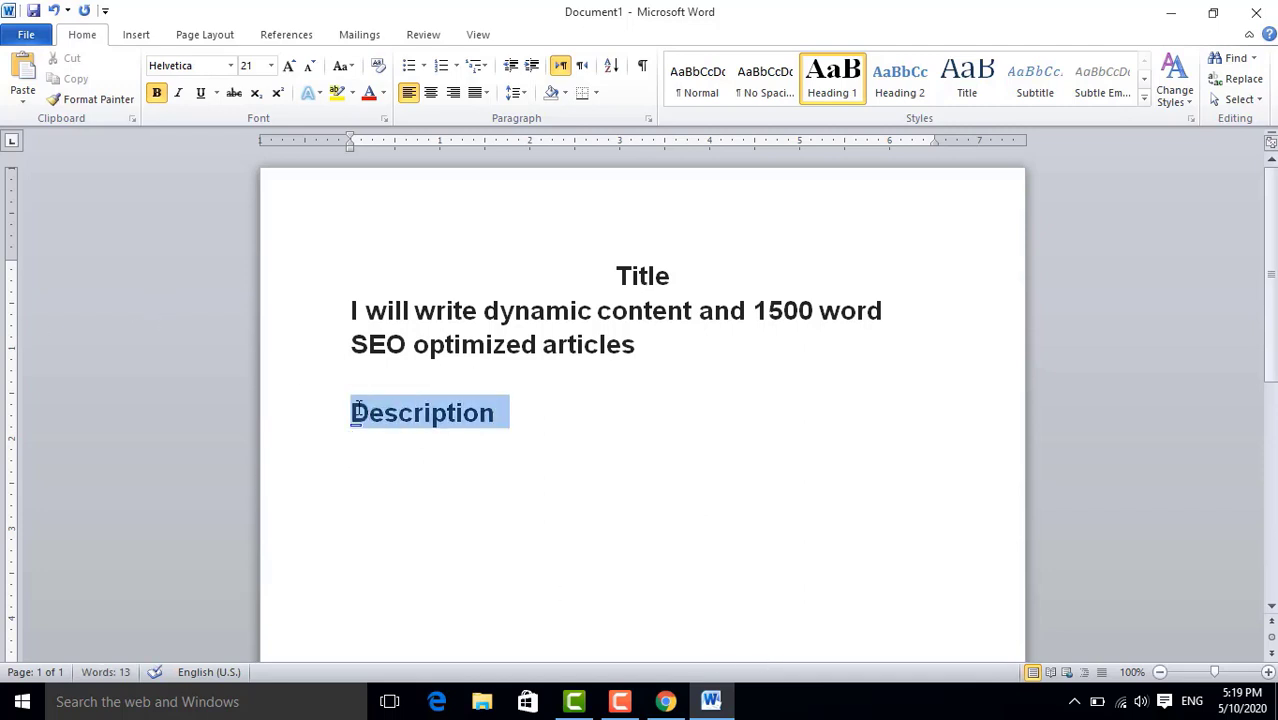
left_click(432, 97)
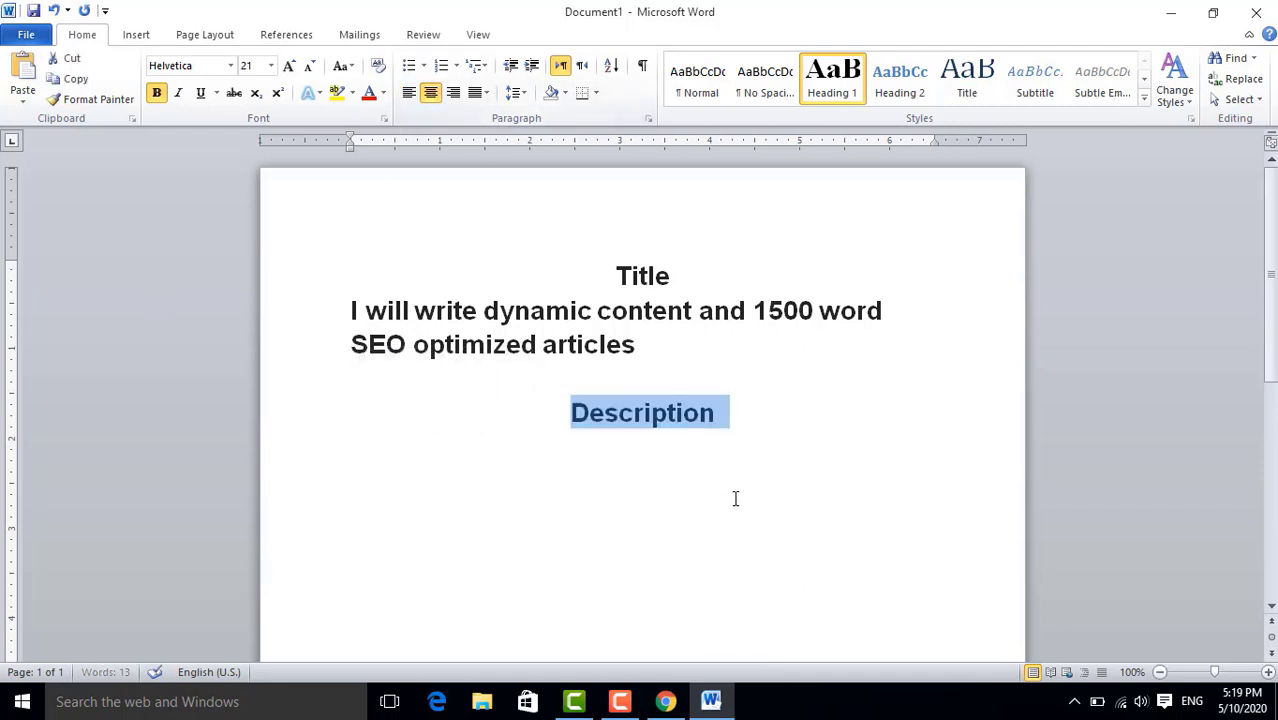
left_click(742, 422)
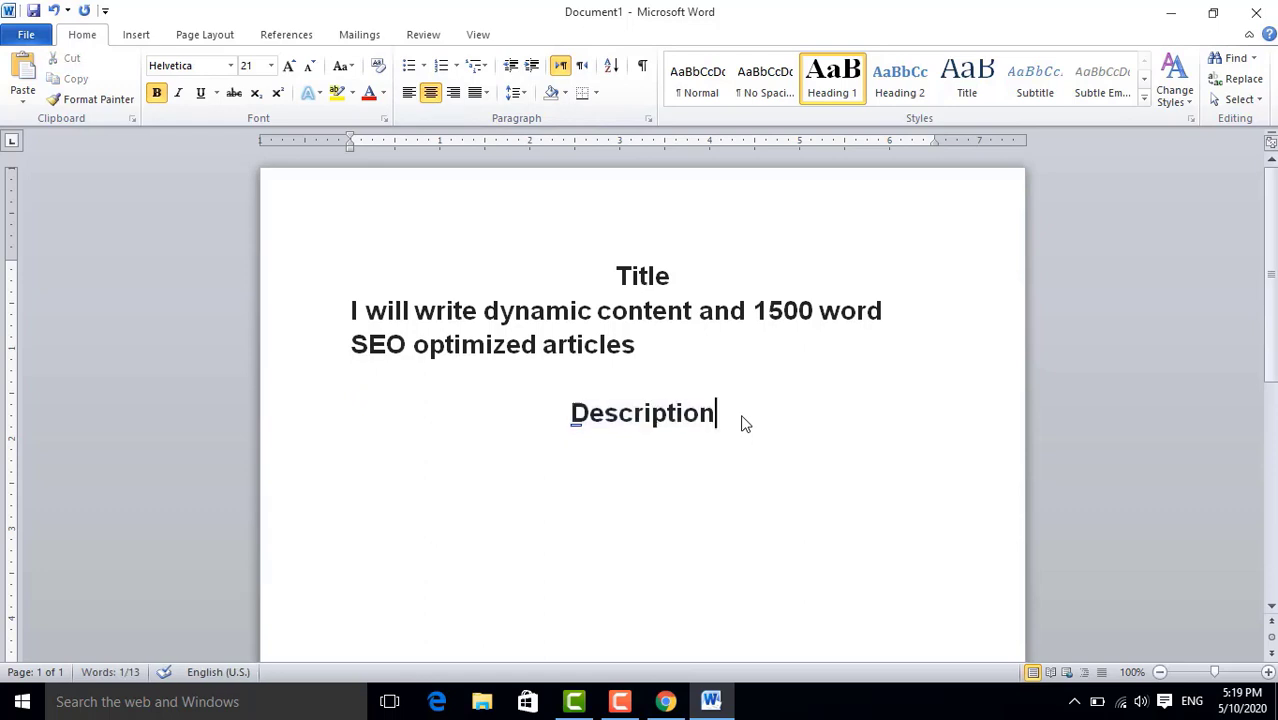
left_click(705, 462)
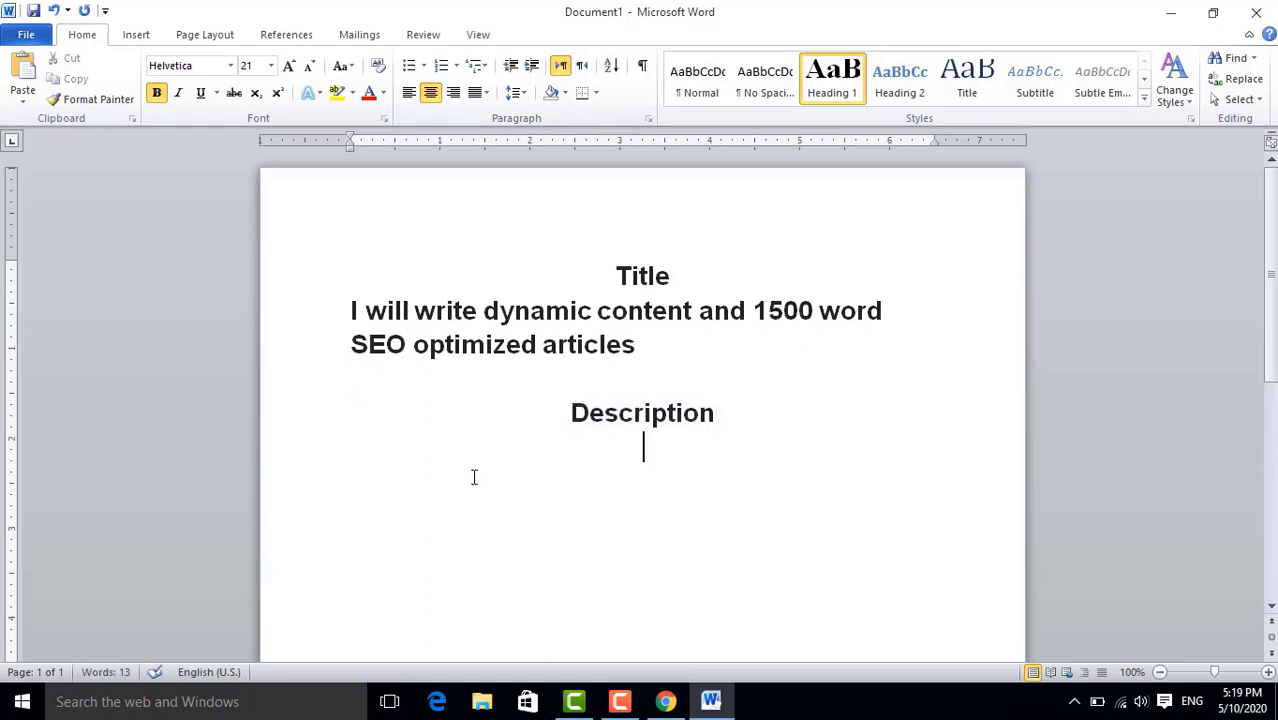
left_click(409, 92)
Switch to Chrome and read the About This Gig description of the SEO-friendly article or blog post gig
left_click(666, 703)
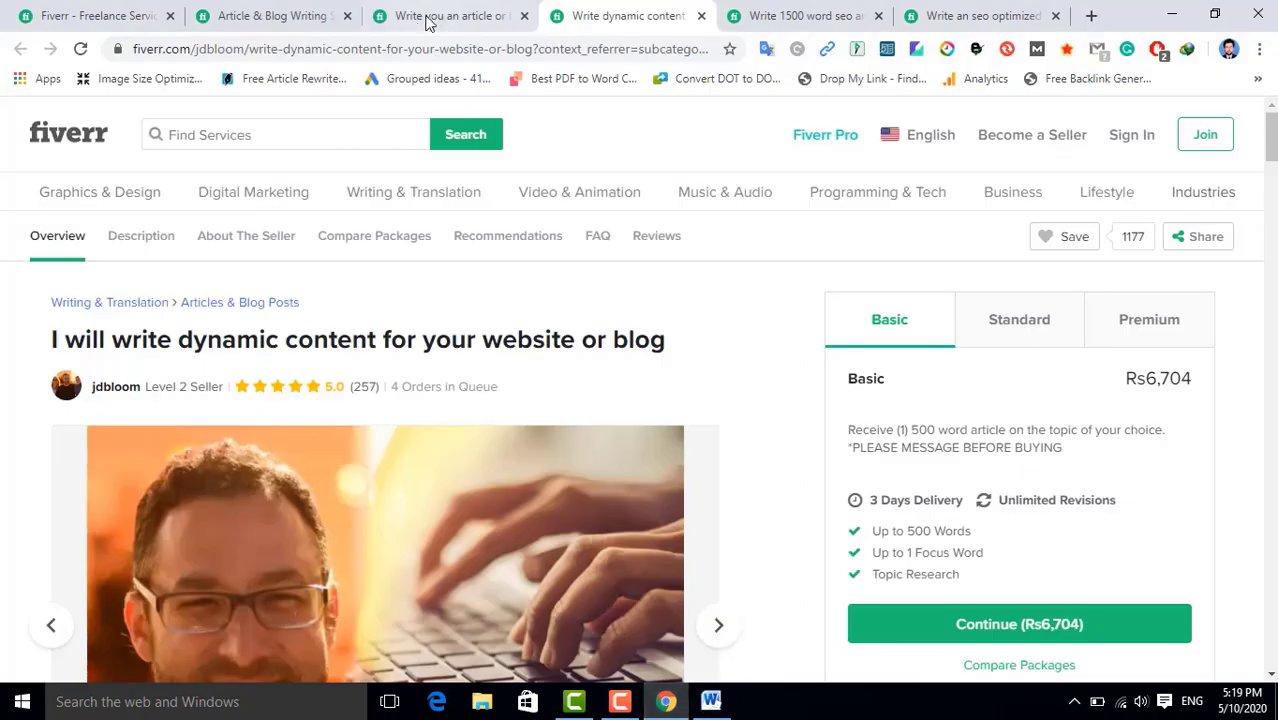
left_click(428, 17)
scroll(629, 304, "down", 8)
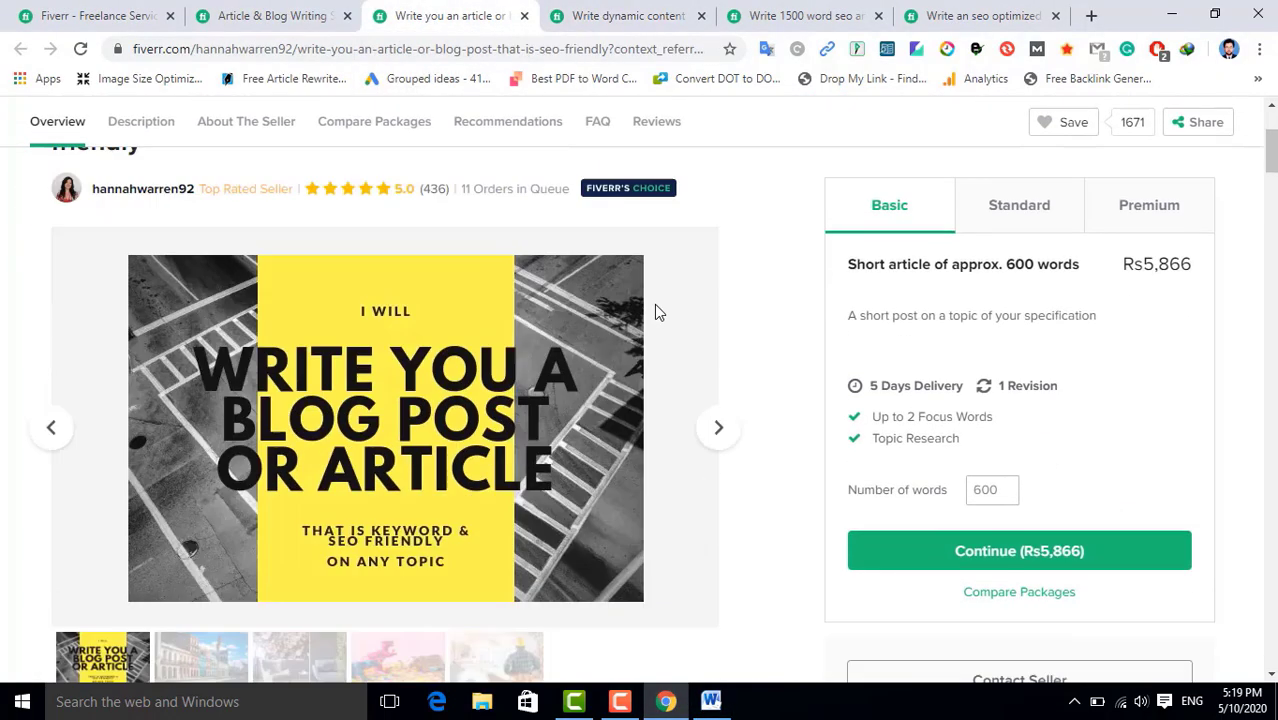
scroll(666, 330, "down", 1)
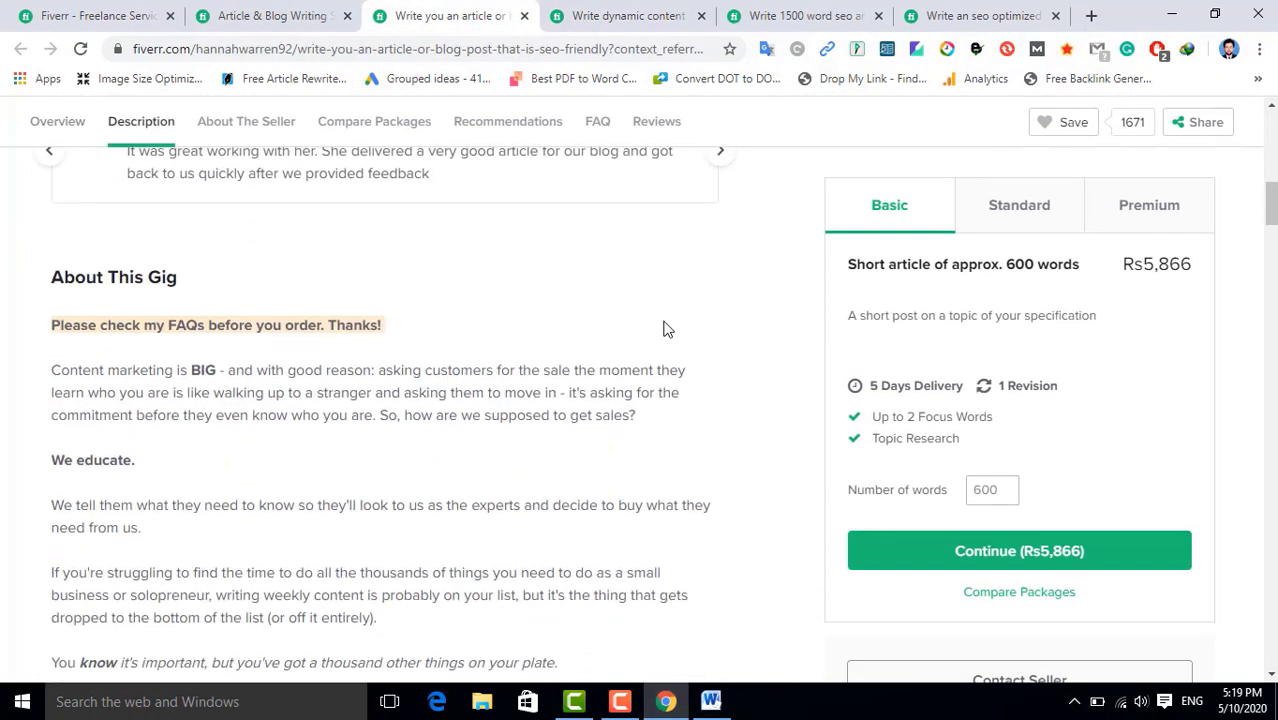
scroll(500, 326, "down", 1)
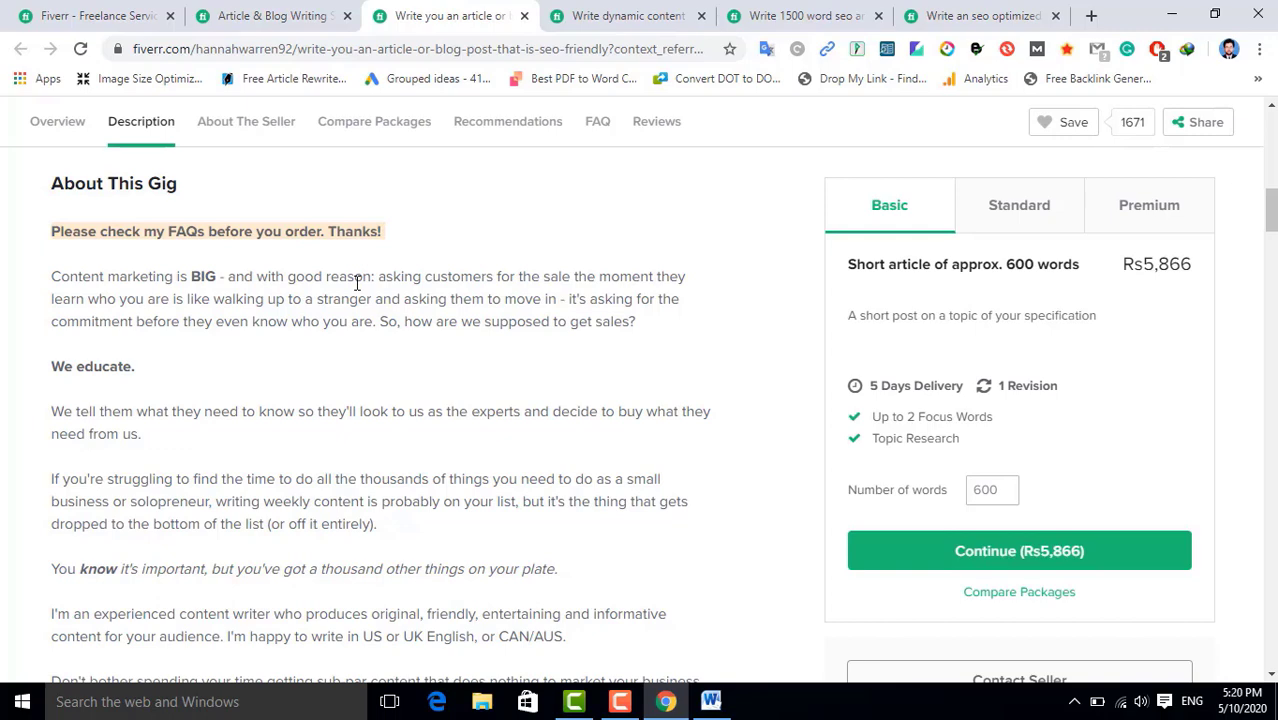
scroll(268, 384, "down", 2)
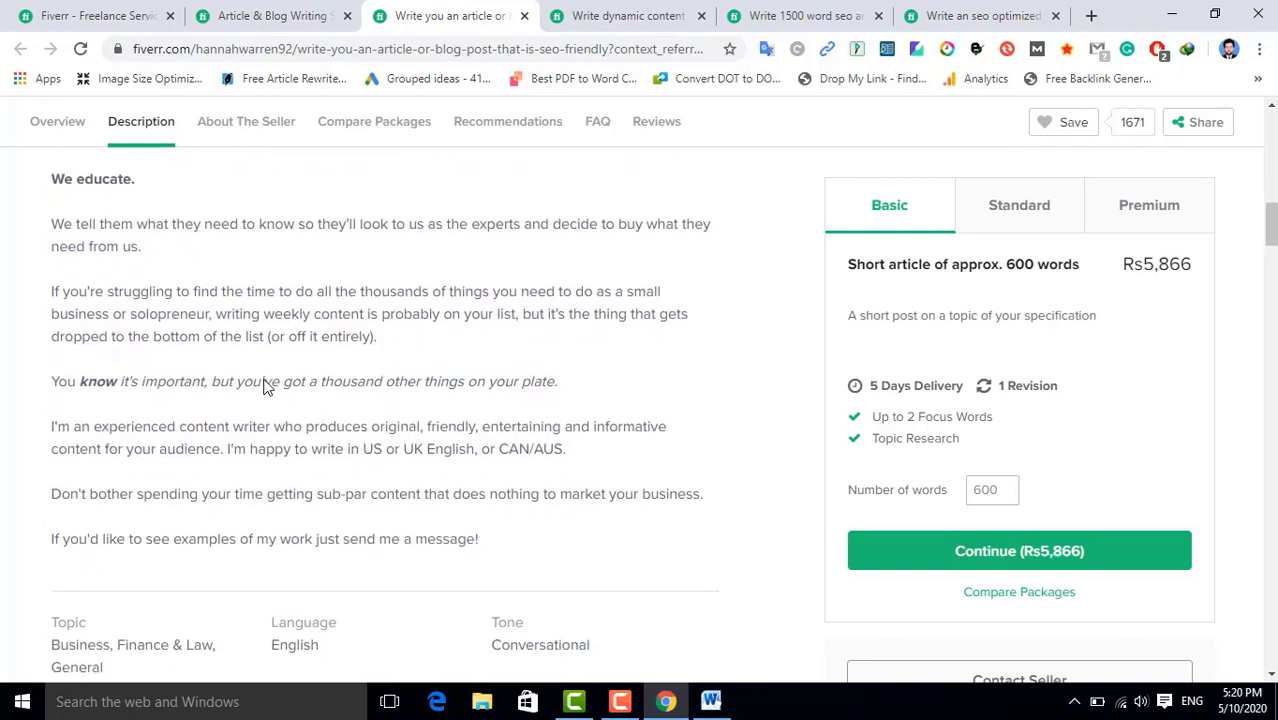
scroll(266, 384, "up", 2)
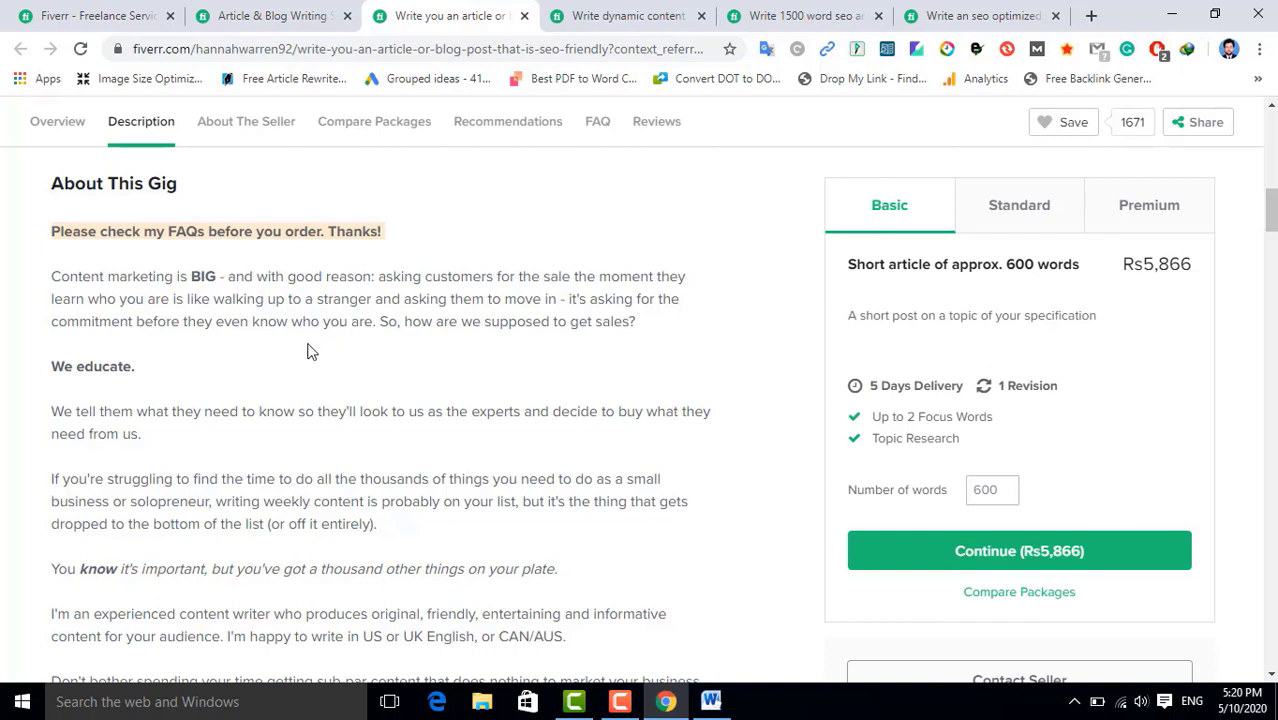
scroll(296, 370, "down", 1)
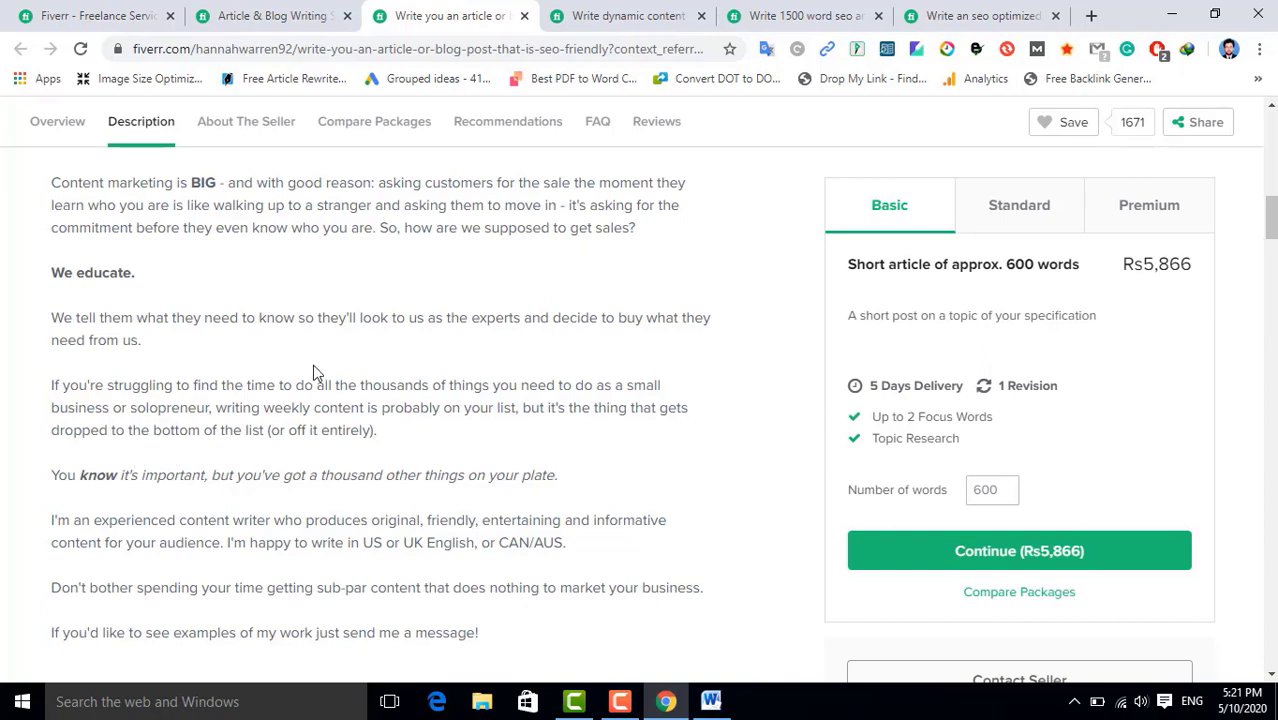
scroll(315, 371, "up", 1)
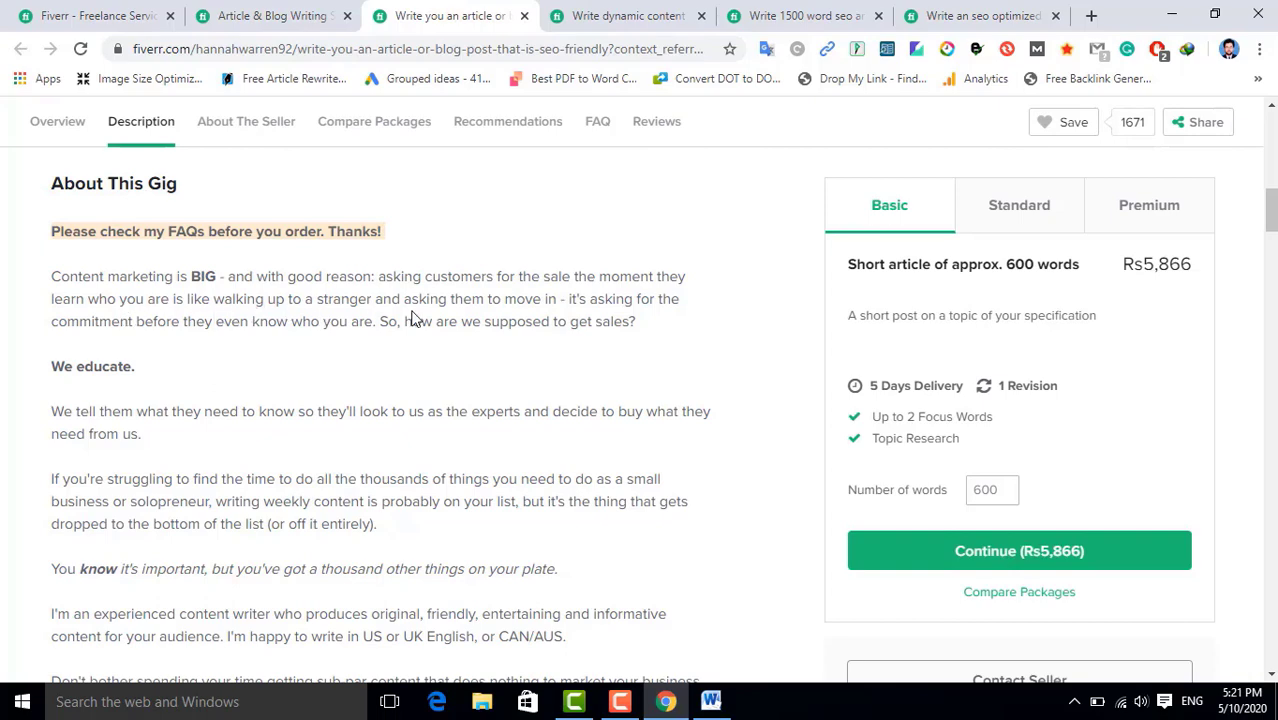
scroll(416, 314, "up", 5)
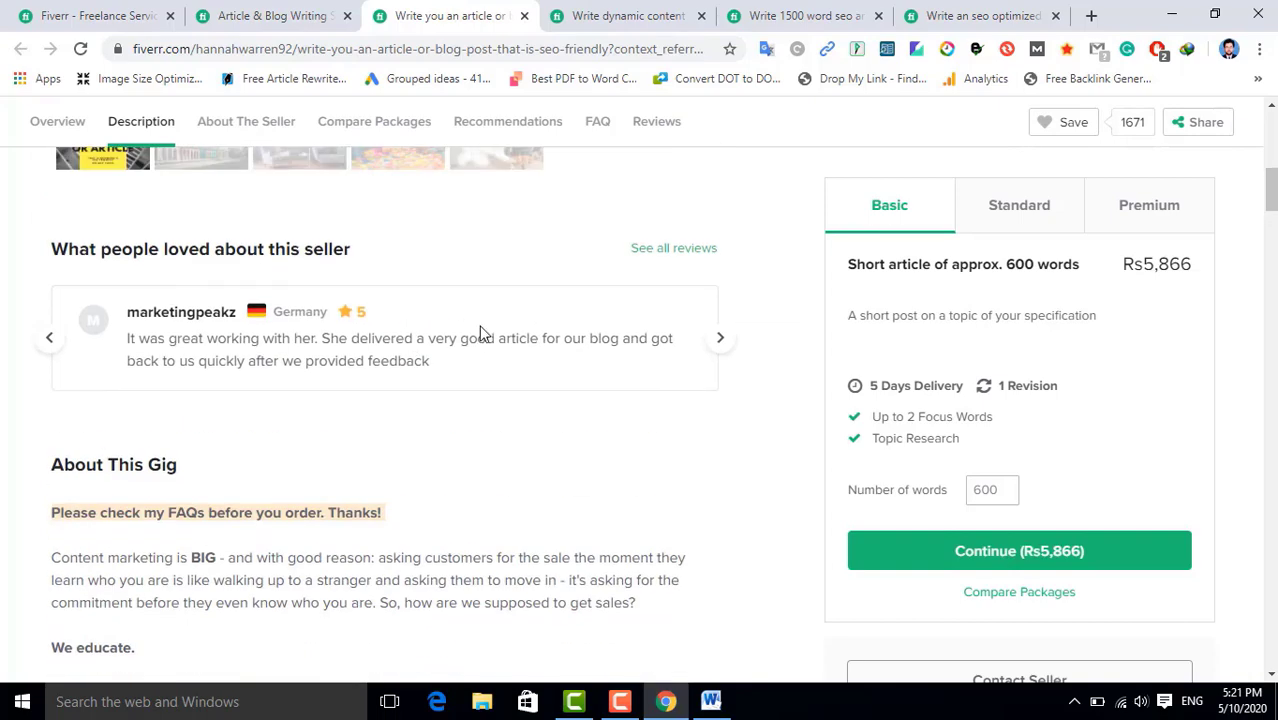
scroll(479, 333, "up", 5)
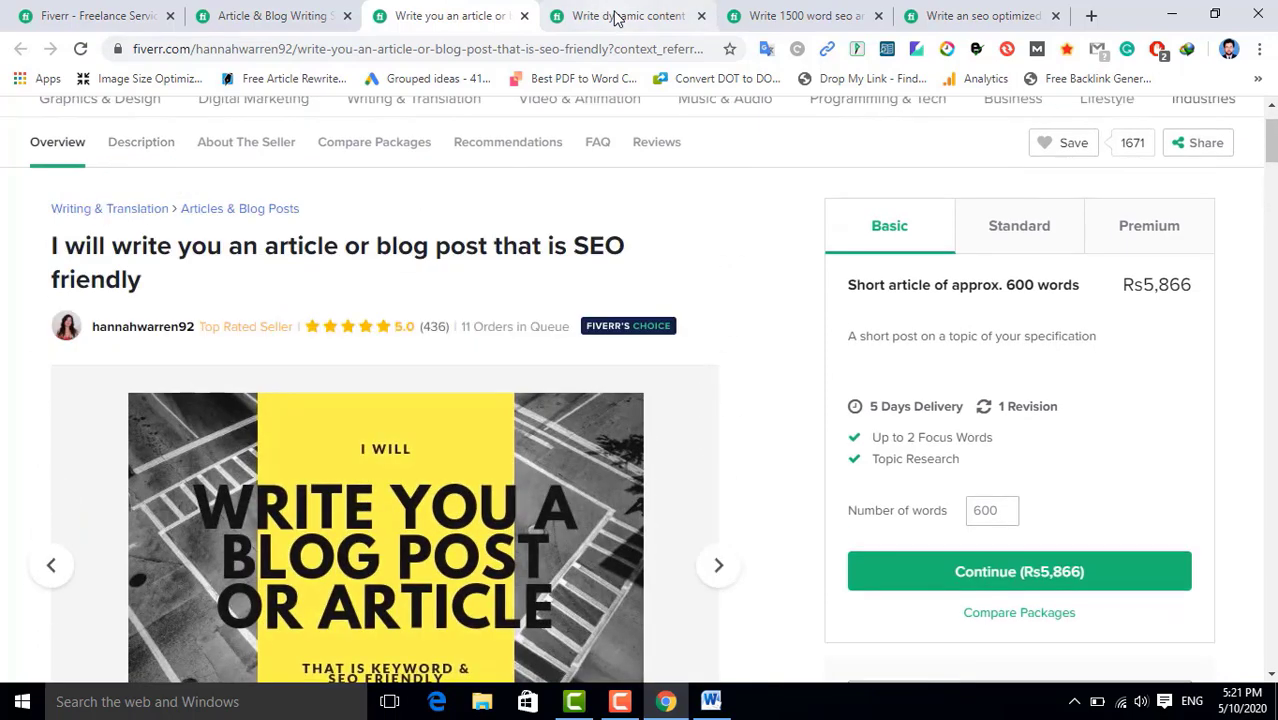
Compare the About This Gig description of the dynamic content gig with that of the SEO-friendly article gig
left_click(614, 16)
scroll(731, 348, "down", 2)
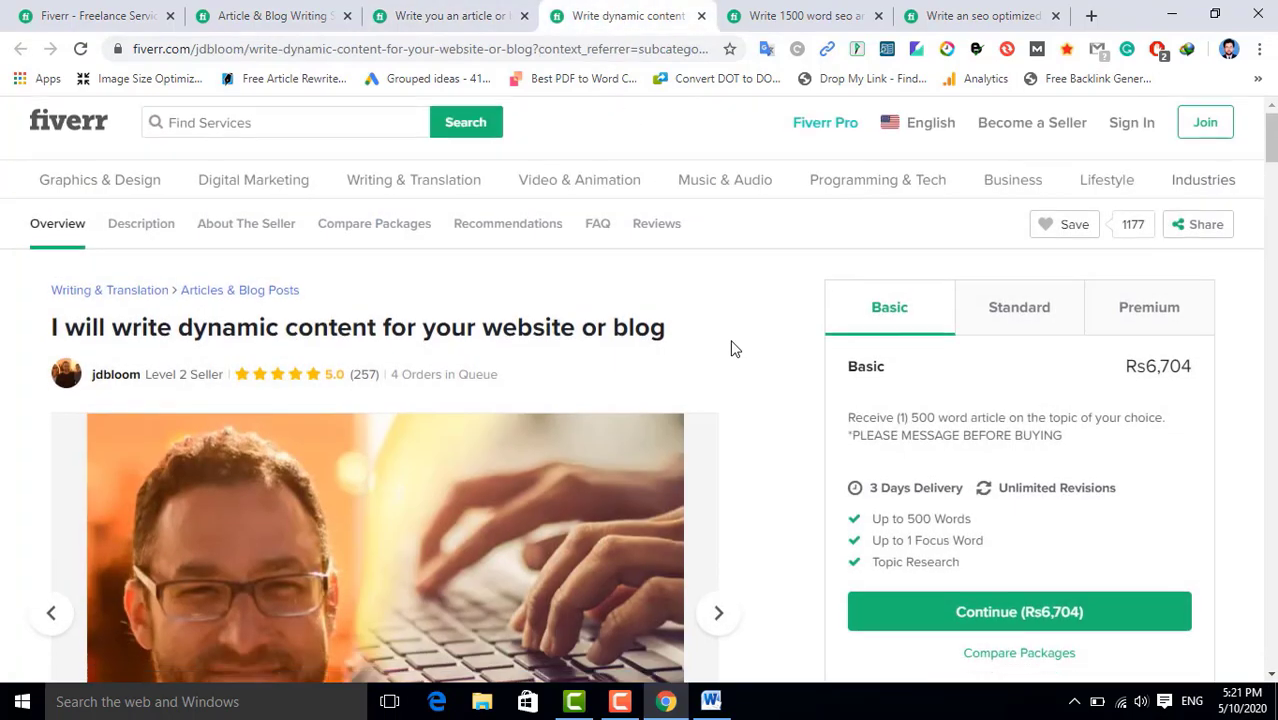
scroll(731, 348, "down", 2)
scroll(731, 348, "down", 3)
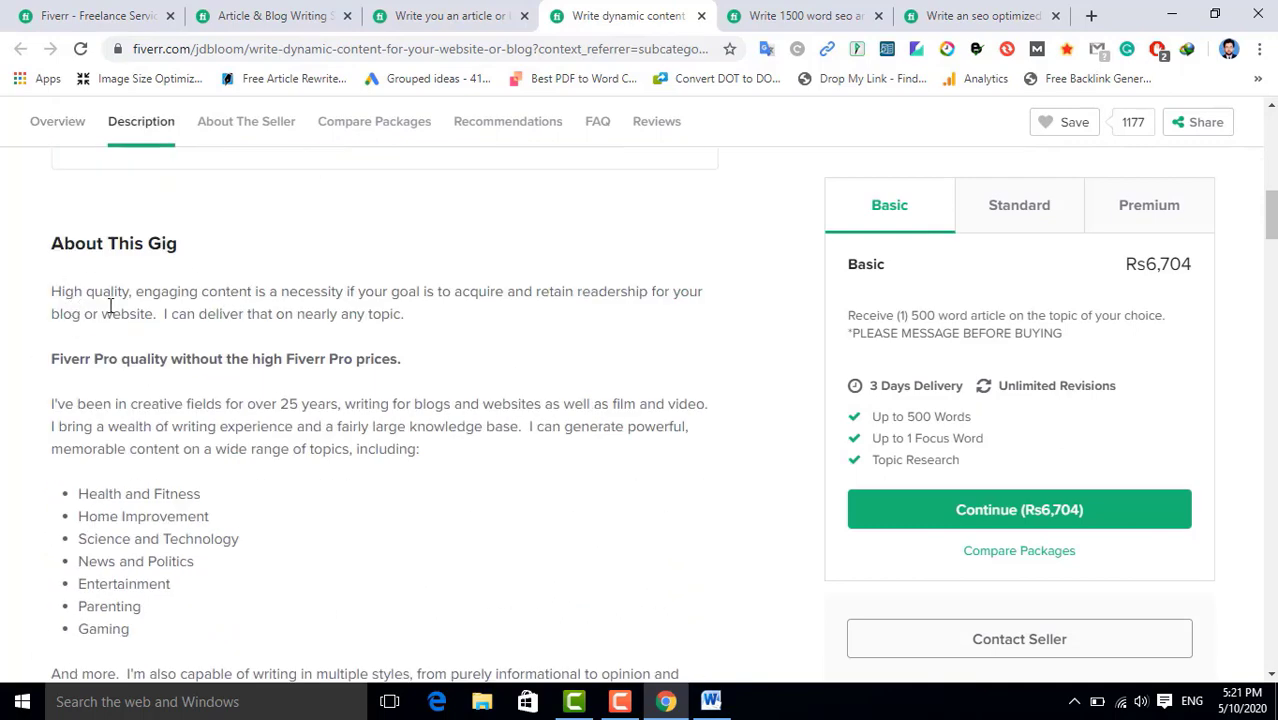
left_click(408, 12)
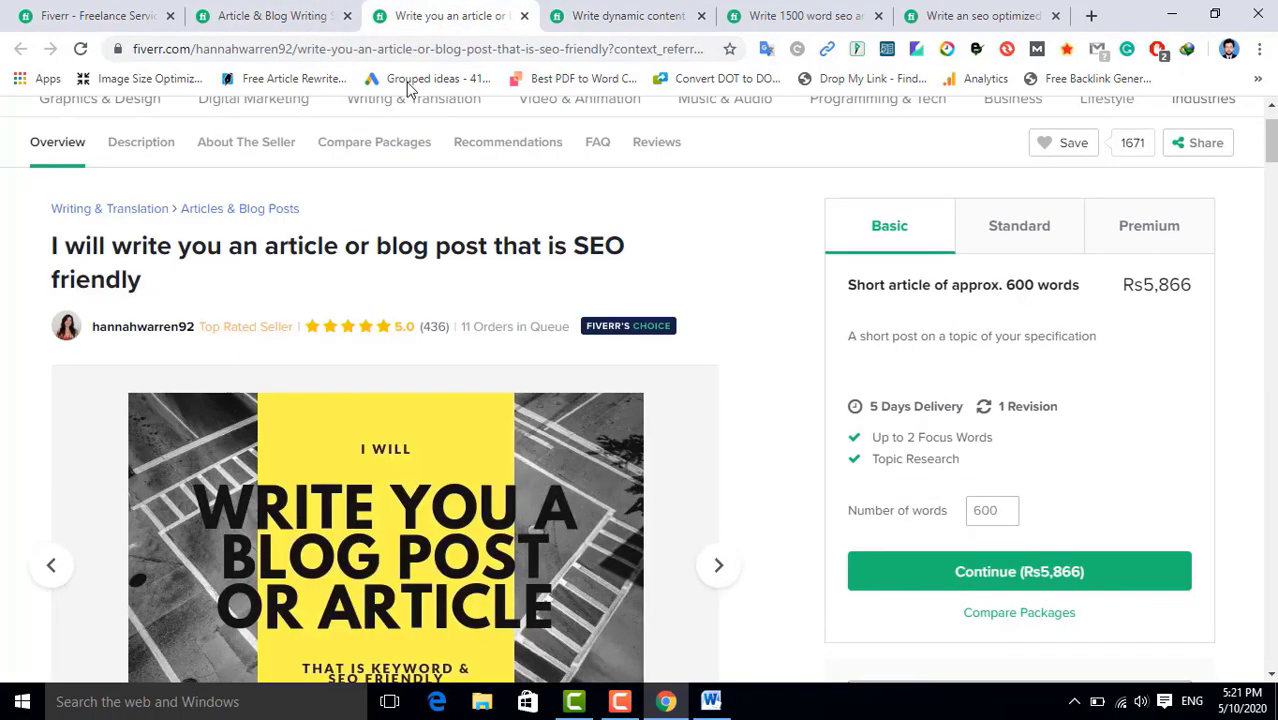
scroll(335, 343, "down", 3)
scroll(335, 343, "down", 6)
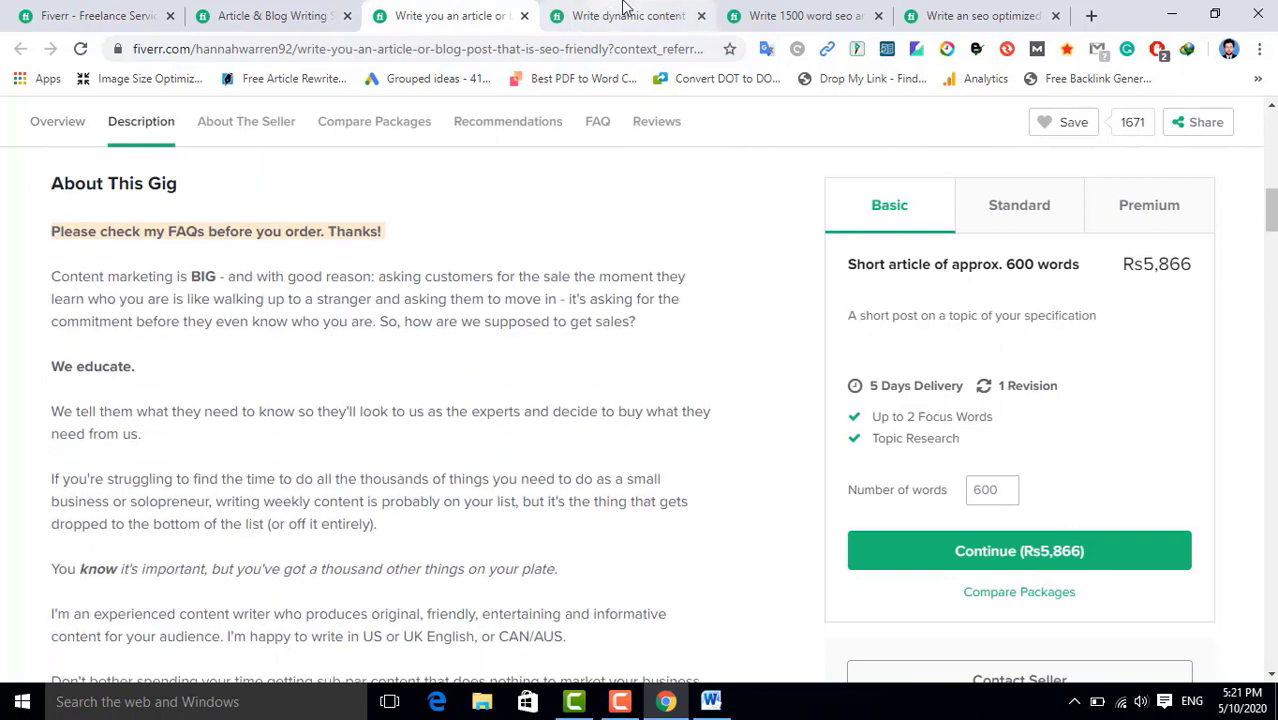
left_click(627, 12)
scroll(513, 366, "down", 1)
scroll(495, 370, "up", 1)
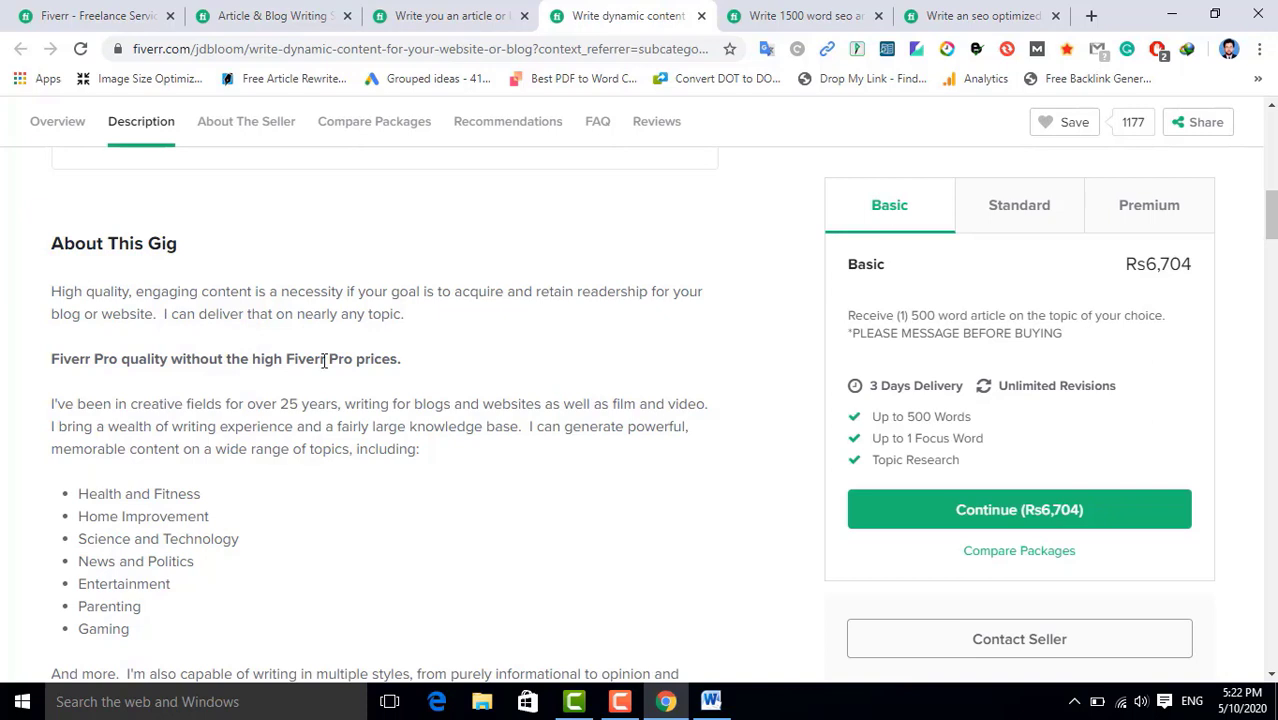
scroll(273, 368, "down", 1)
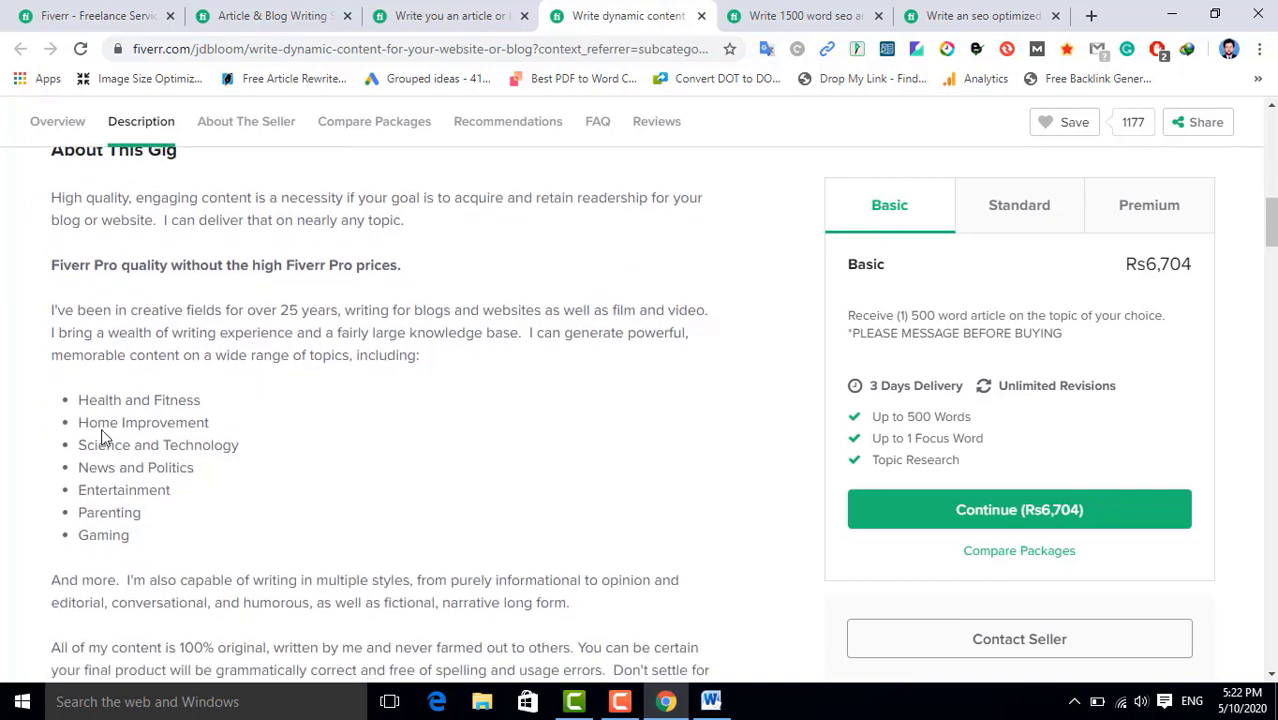
Read the rest of the dynamic content gig's description, and reread the SEO-friendly article gig's About This Gig section for comparison
scroll(103, 430, "down", 1)
scroll(296, 425, "down", 1)
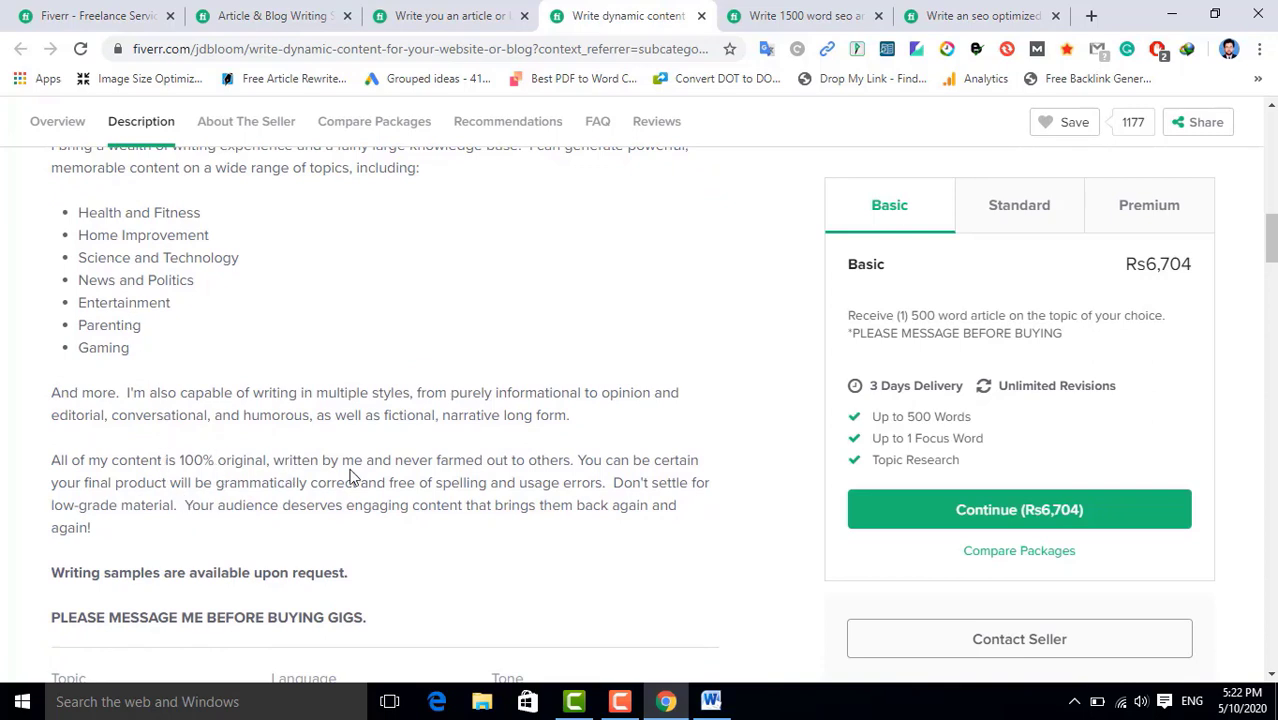
scroll(350, 478, "up", 1)
scroll(359, 464, "up", 2)
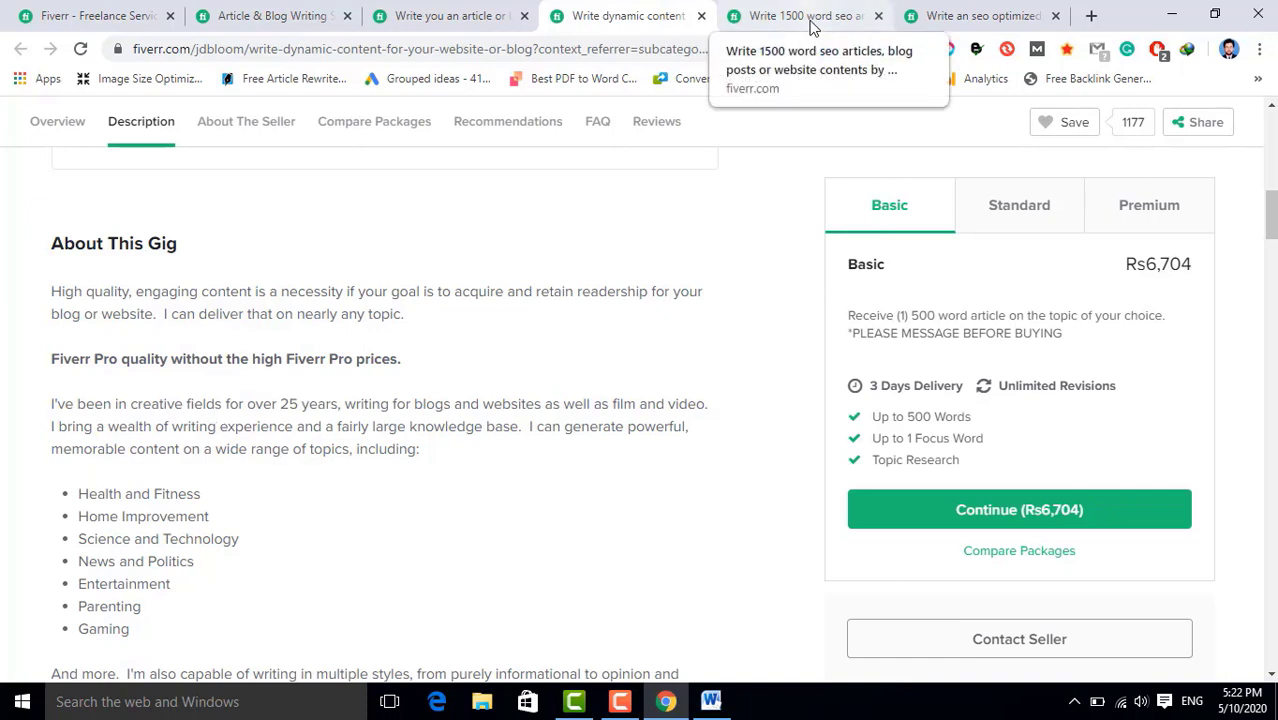
left_click(440, 17)
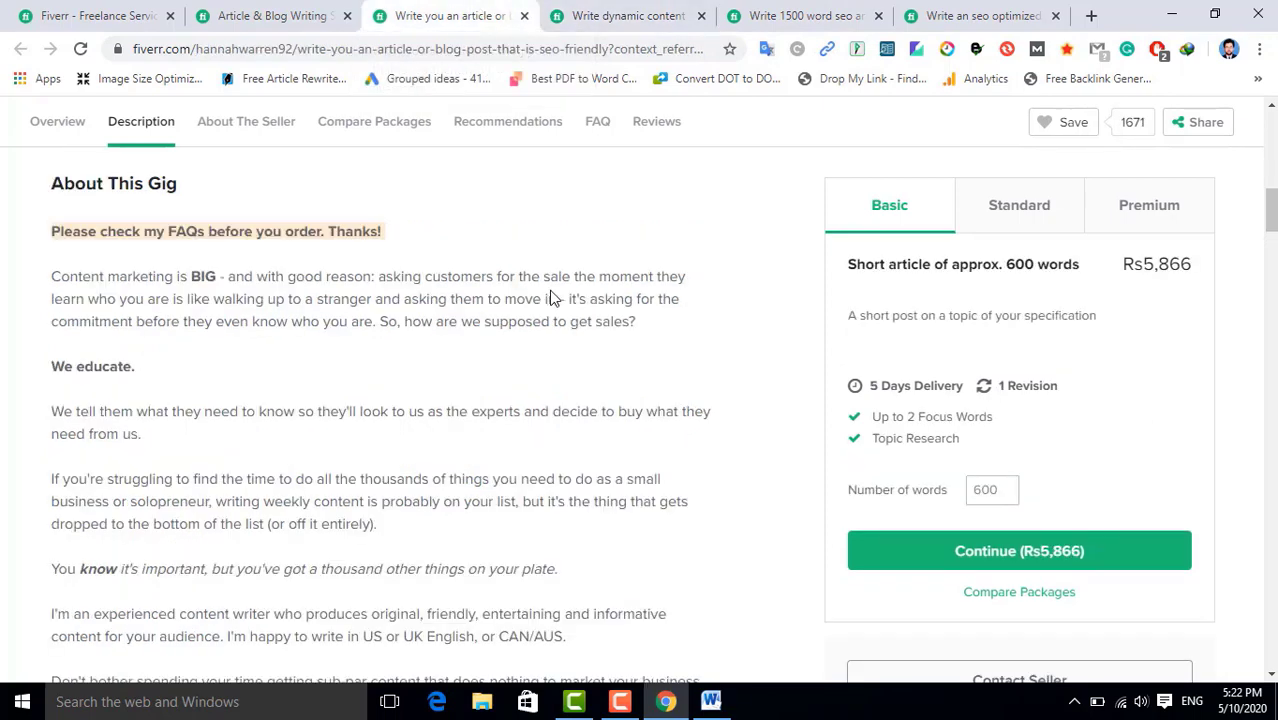
scroll(550, 298, "down", 2)
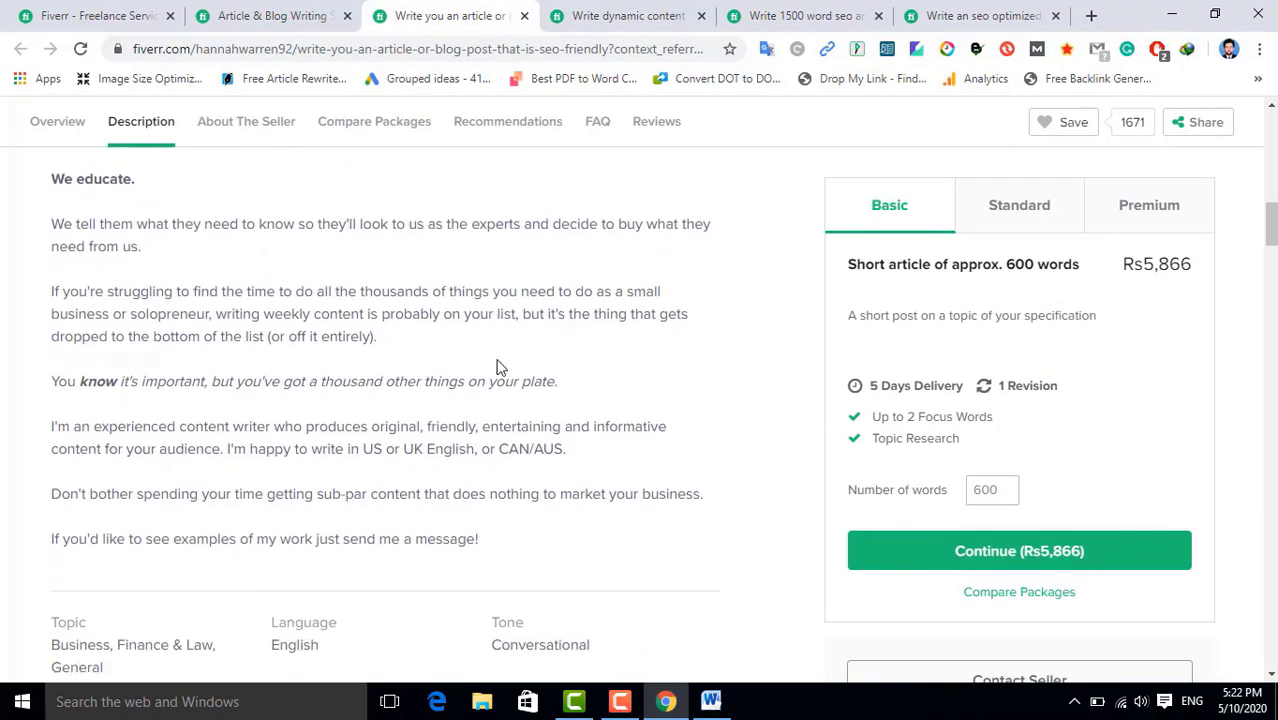
scroll(349, 375, "down", 2)
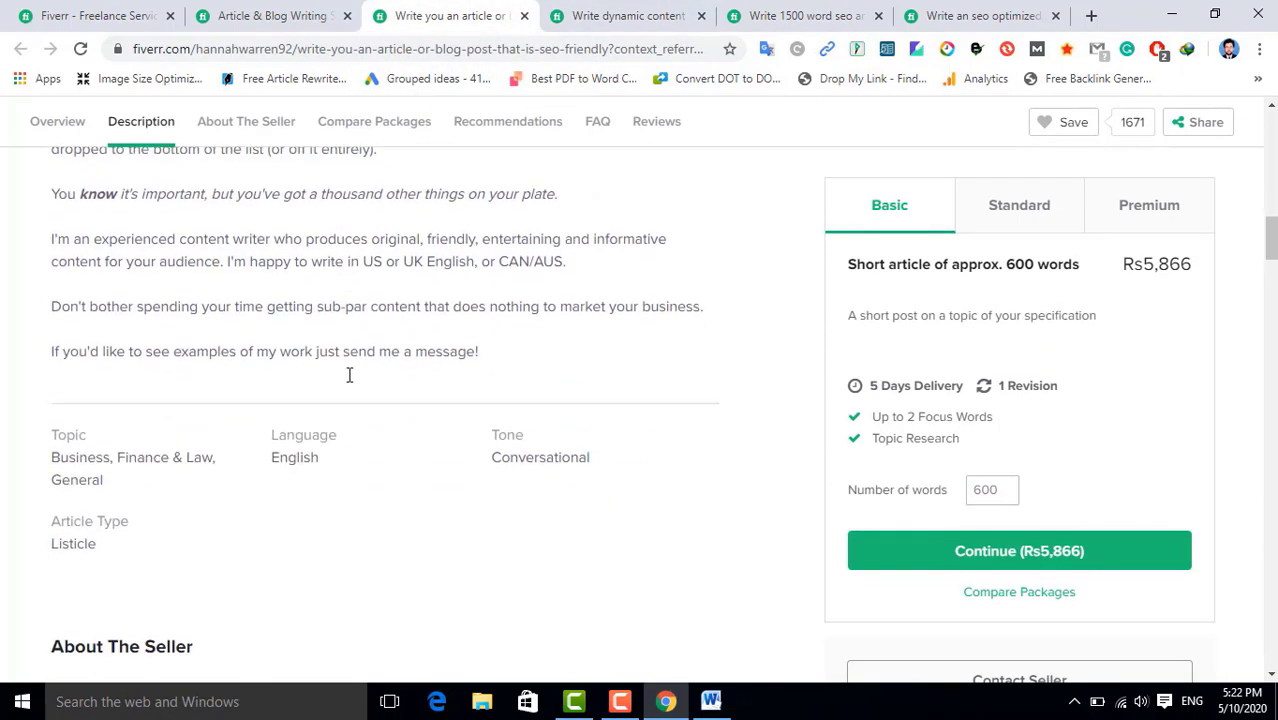
scroll(349, 375, "up", 3)
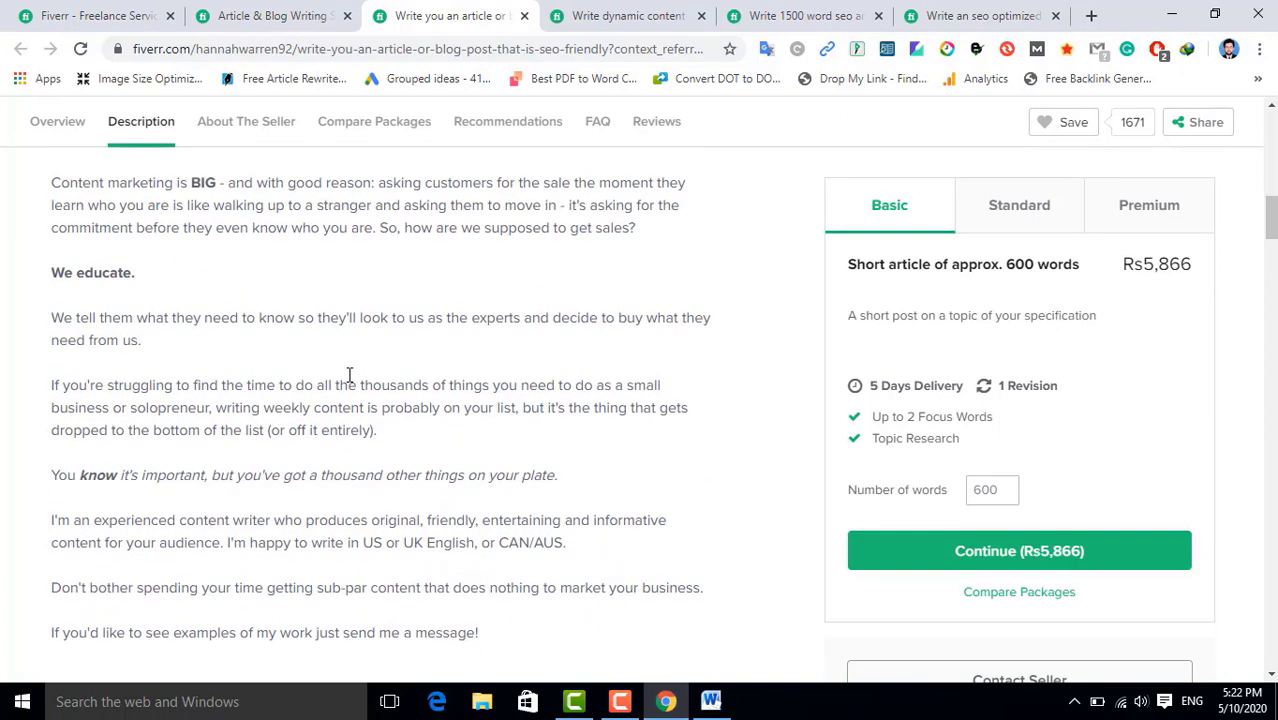
scroll(349, 375, "up", 1)
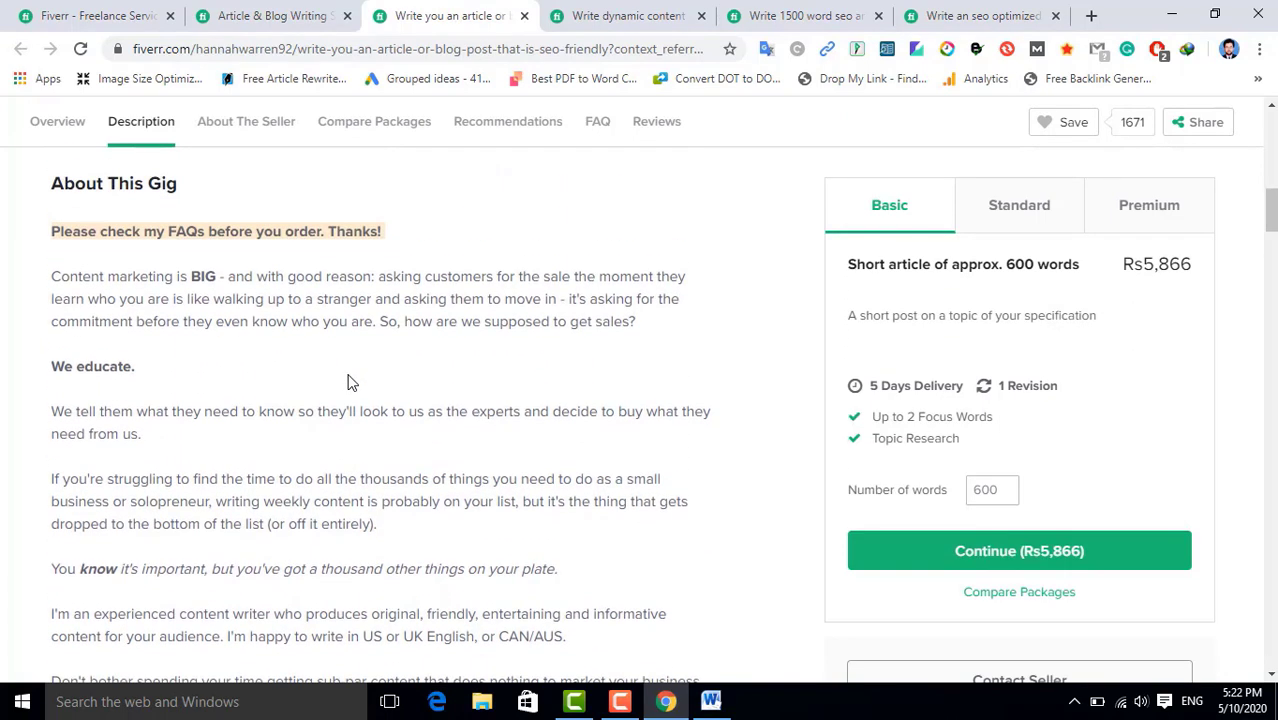
Copy the opening "High quality, engaging content" sentence of the dynamic content gig into the Word document under the Description heading
left_click(603, 16)
scroll(517, 343, "down", 1)
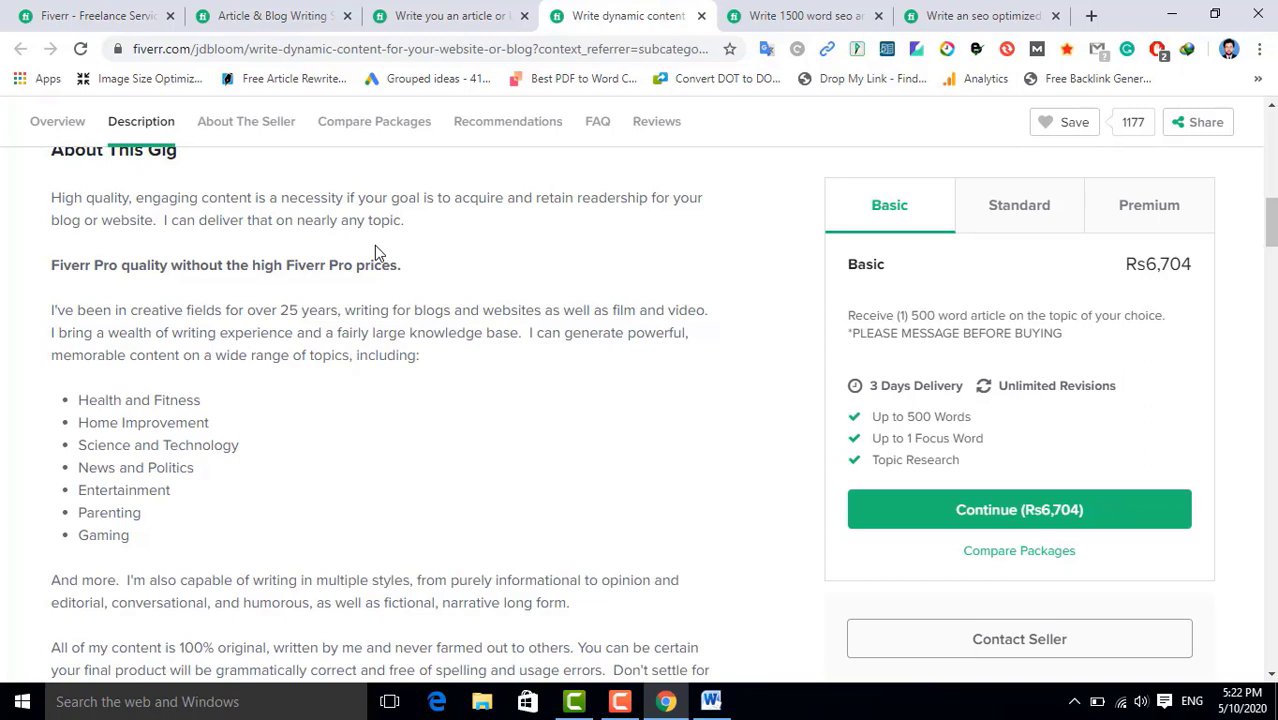
scroll(376, 250, "down", 1)
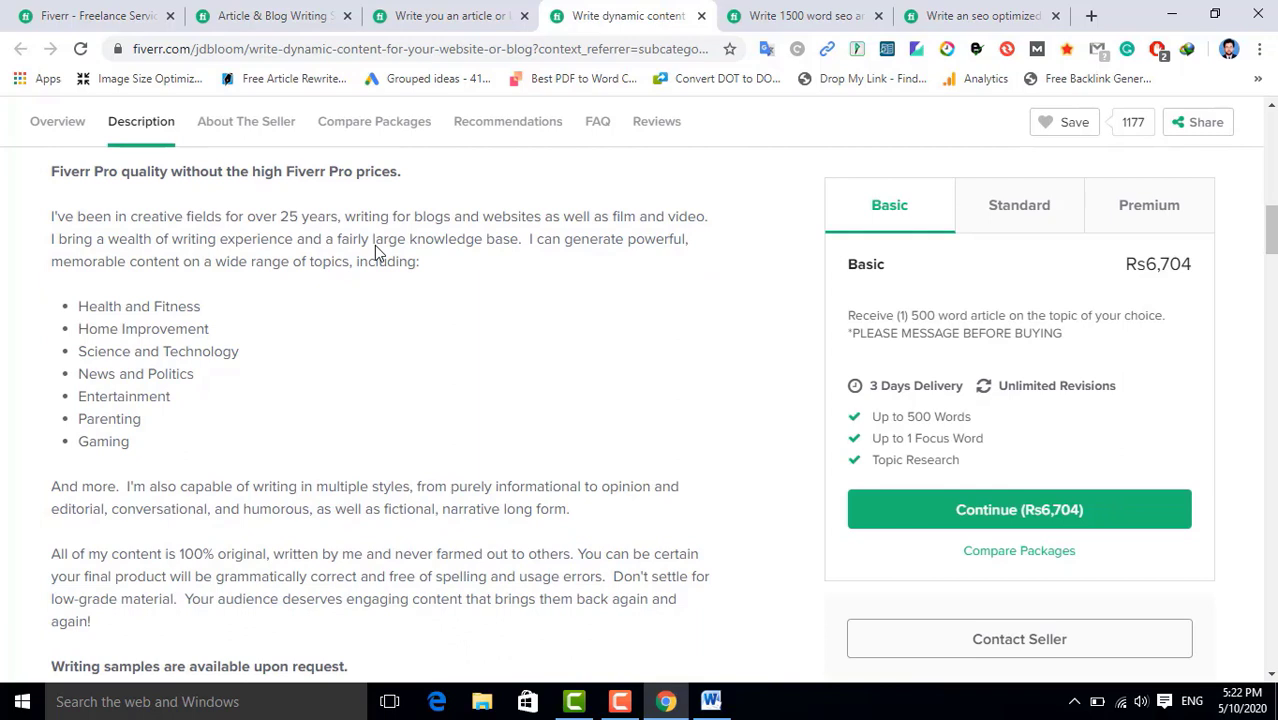
scroll(376, 248, "down", 1)
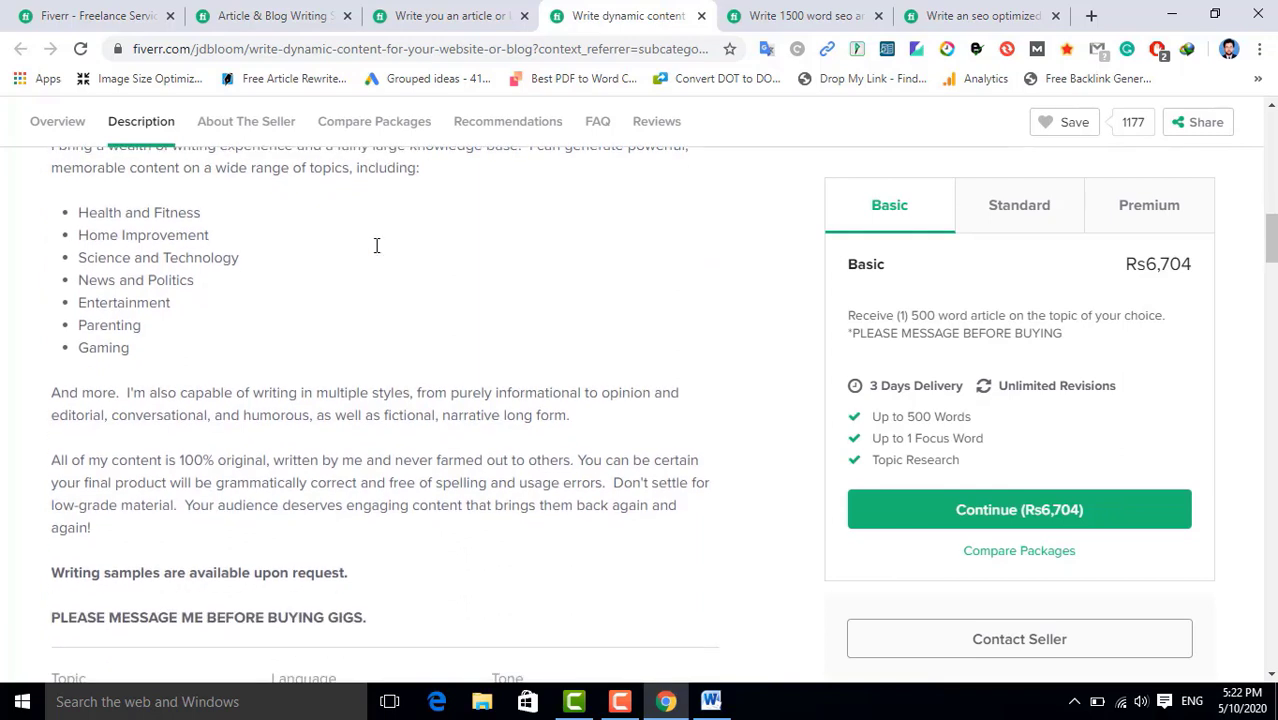
scroll(376, 245, "up", 3)
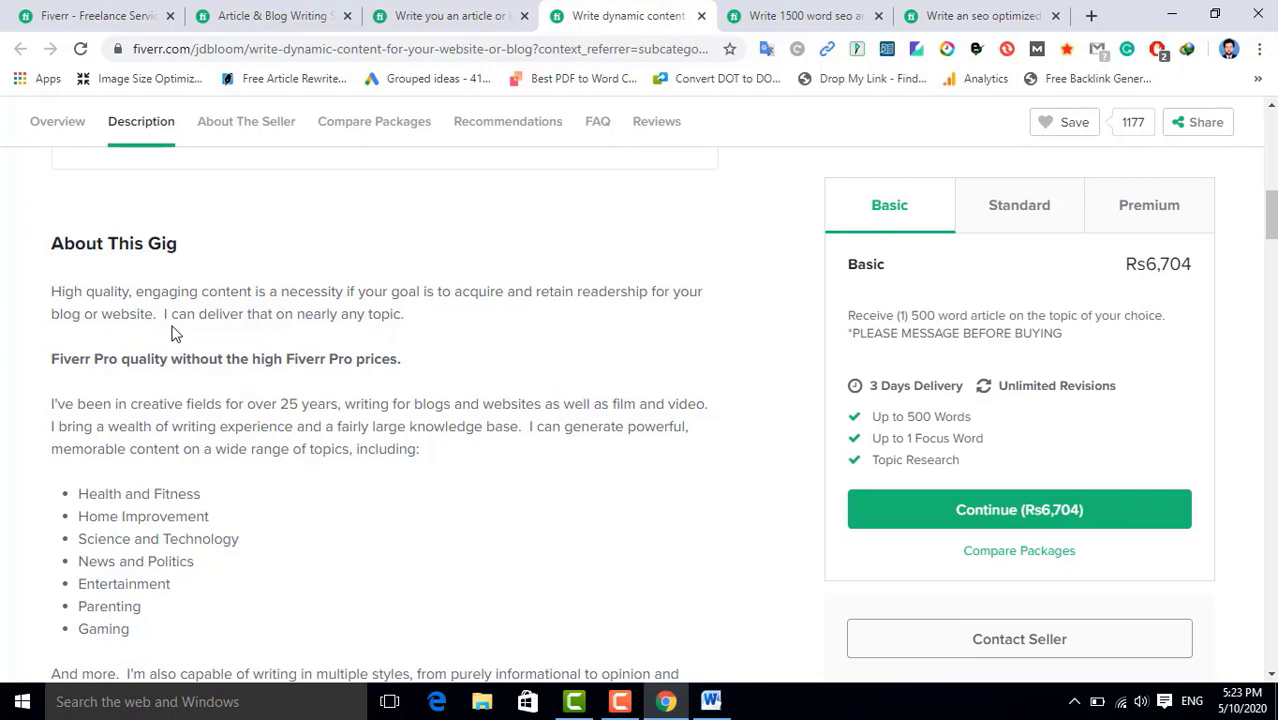
scroll(174, 333, "down", 1)
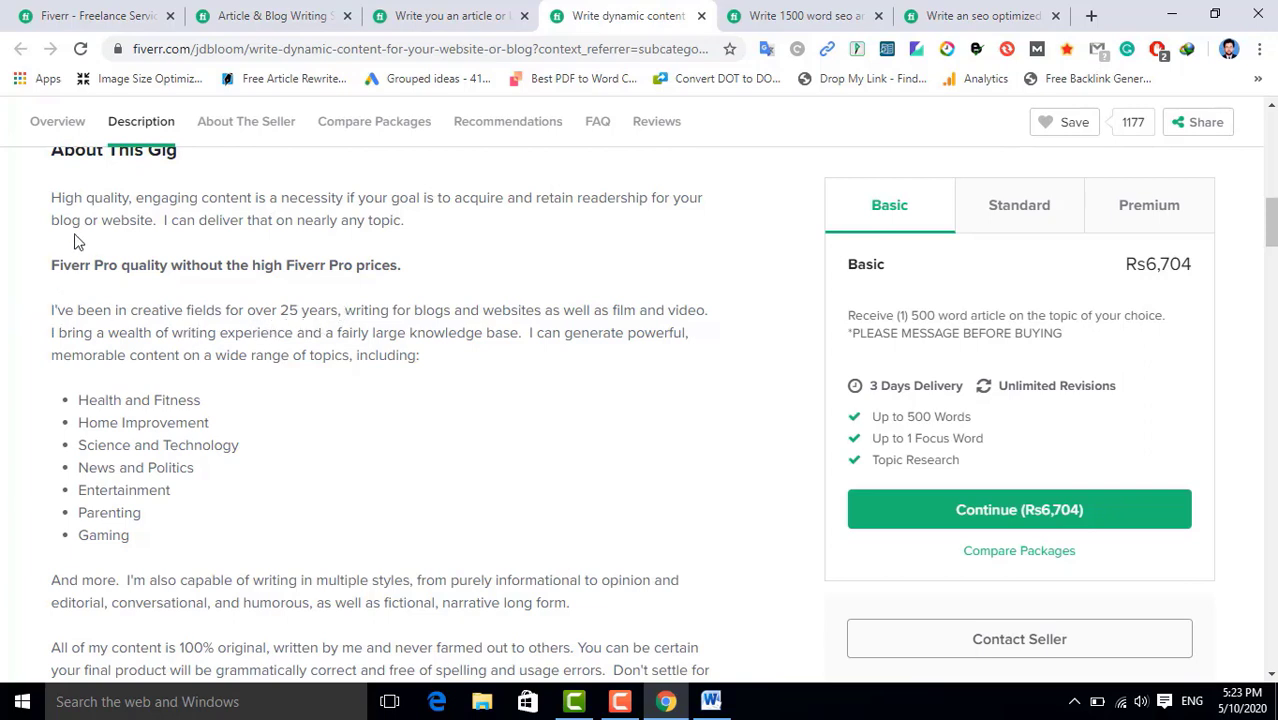
left_click_drag(52, 198, 155, 220)
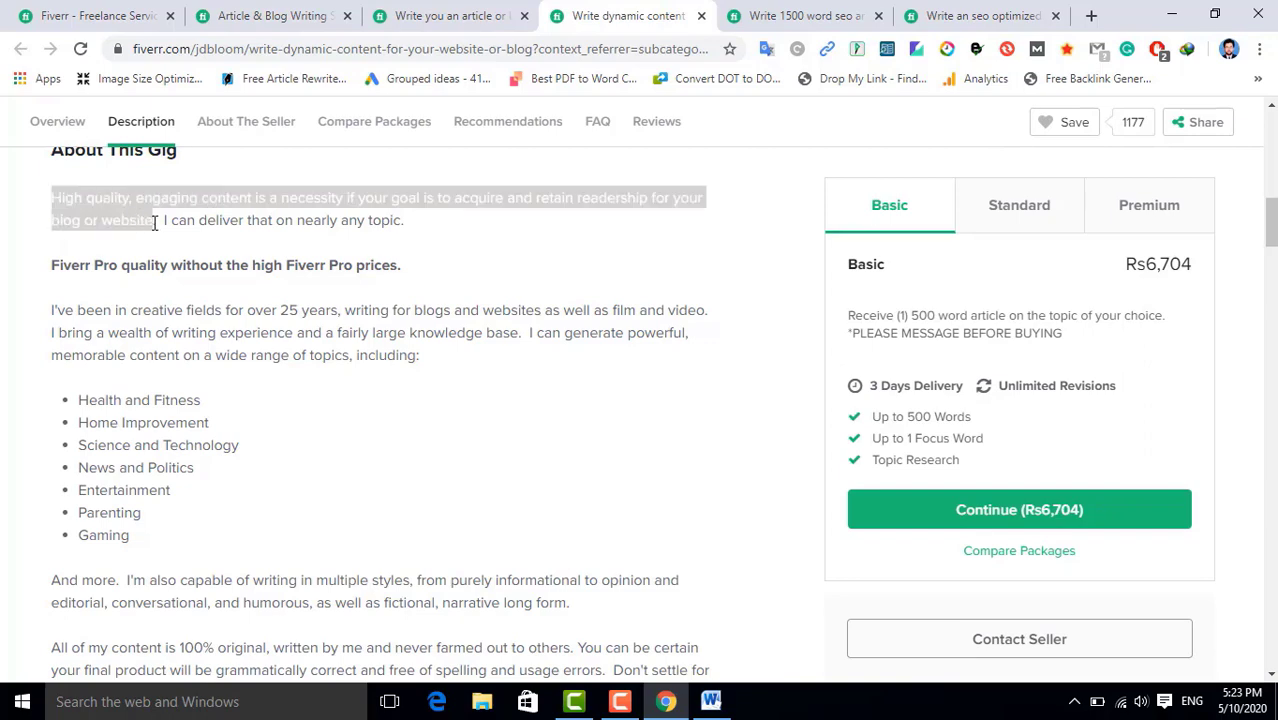
right_click(139, 227)
left_click(152, 232)
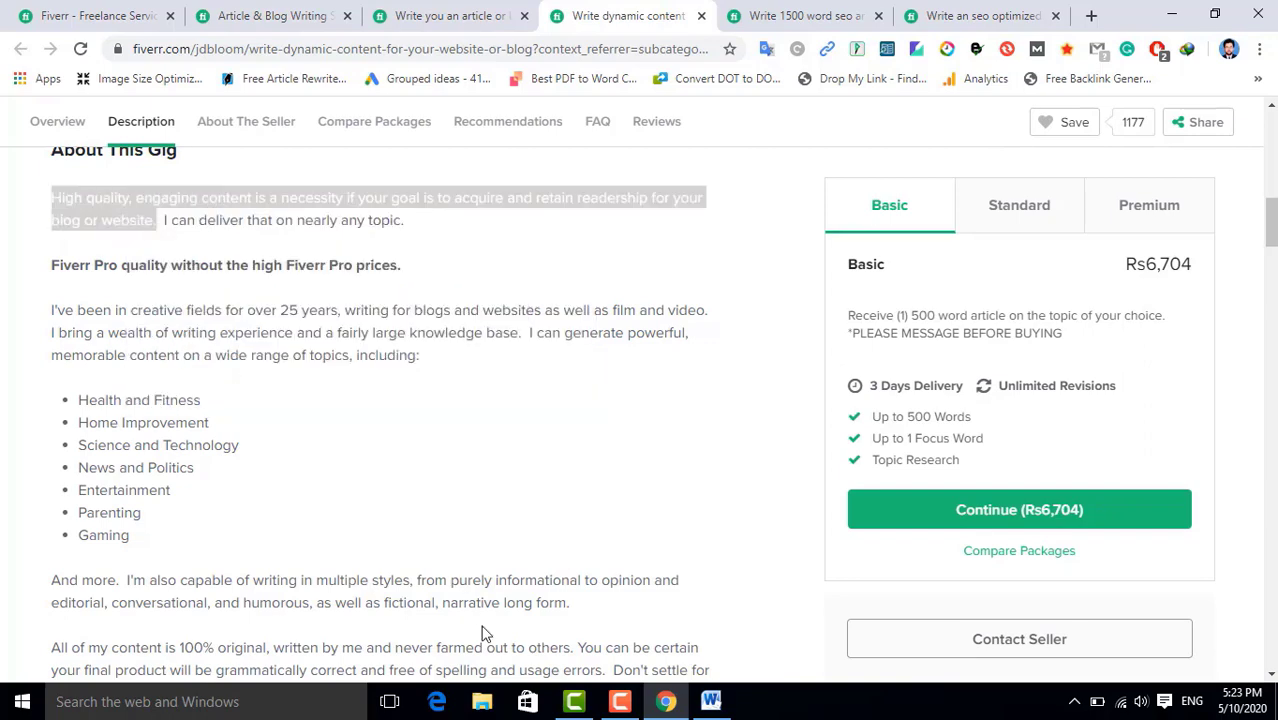
left_click(711, 701)
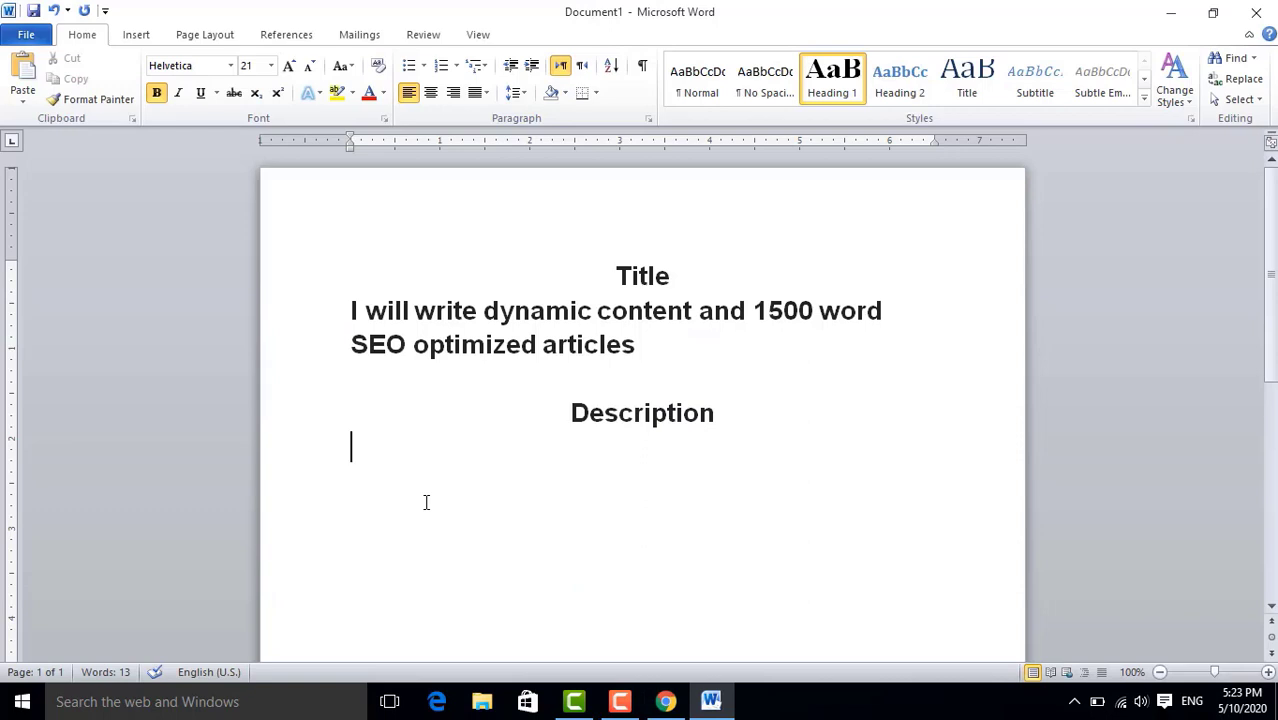
key("ctrl+v")
Reduce the pasted opening sentence to font size 19 and remove its bold formatting
left_click_drag(474, 549, 342, 442)
left_click(310, 68)
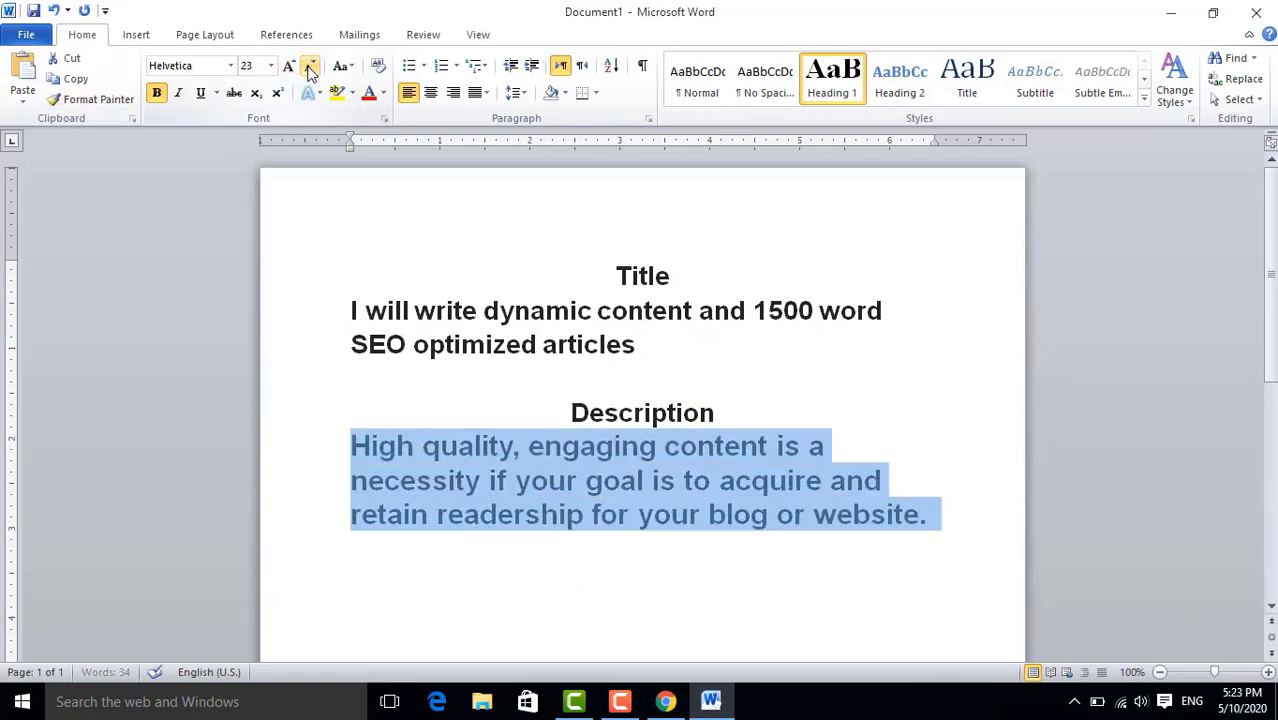
left_click(310, 68)
left_click(310, 68)
left_click(310, 68)
left_click(310, 68)
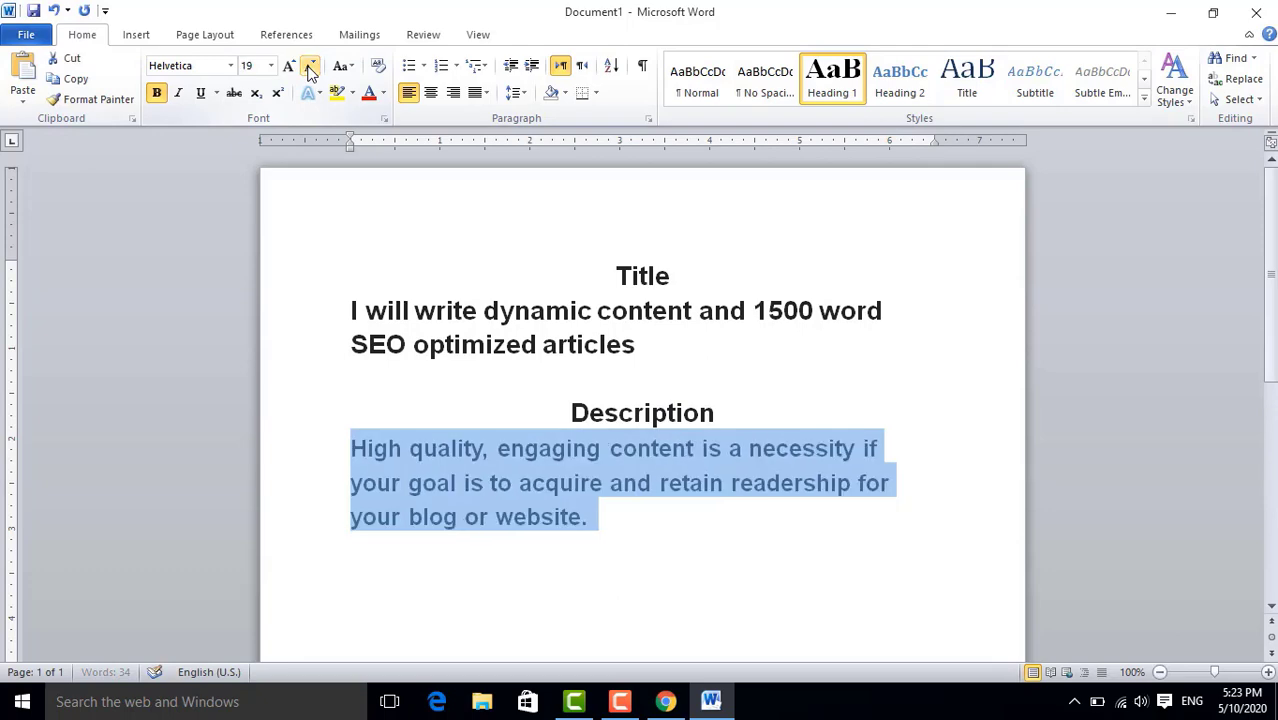
left_click(159, 96)
left_click(565, 553)
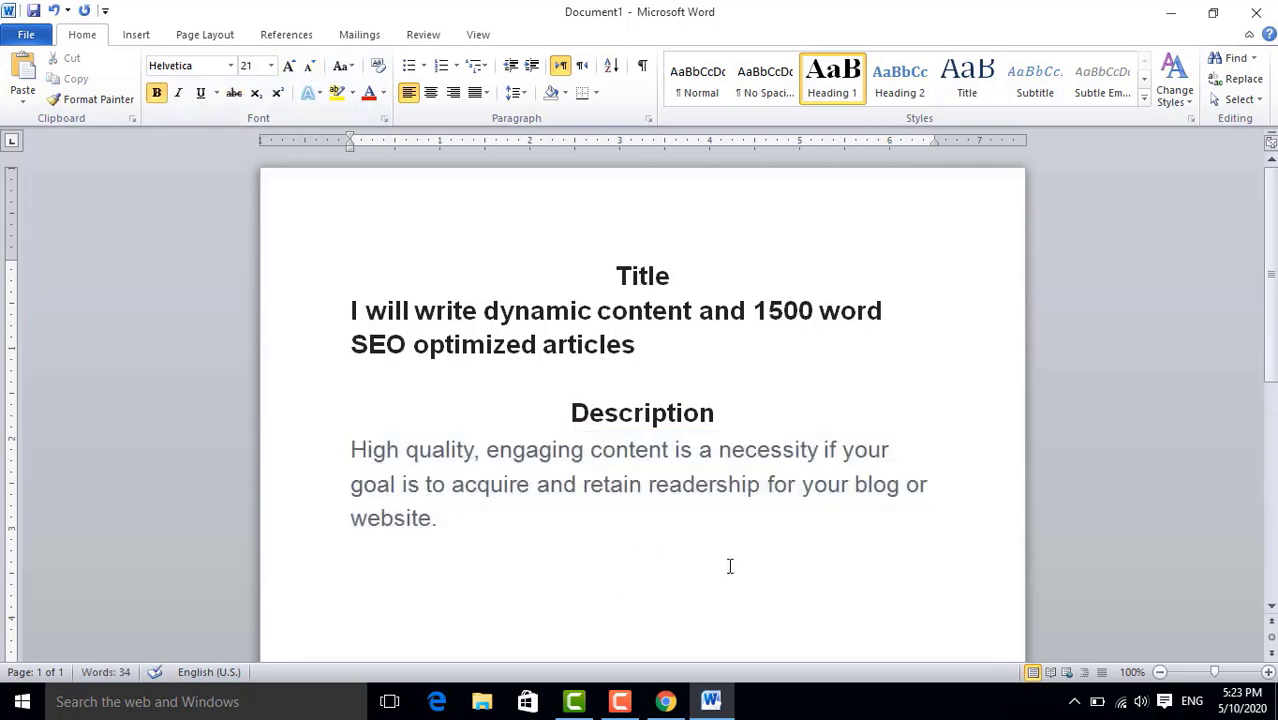
Copy the dynamic content gig's "I've been in creative fields" paragraph and topic list through Gaming into Word below the opening sentence
scroll(613, 534, "down", 1)
left_click(665, 701)
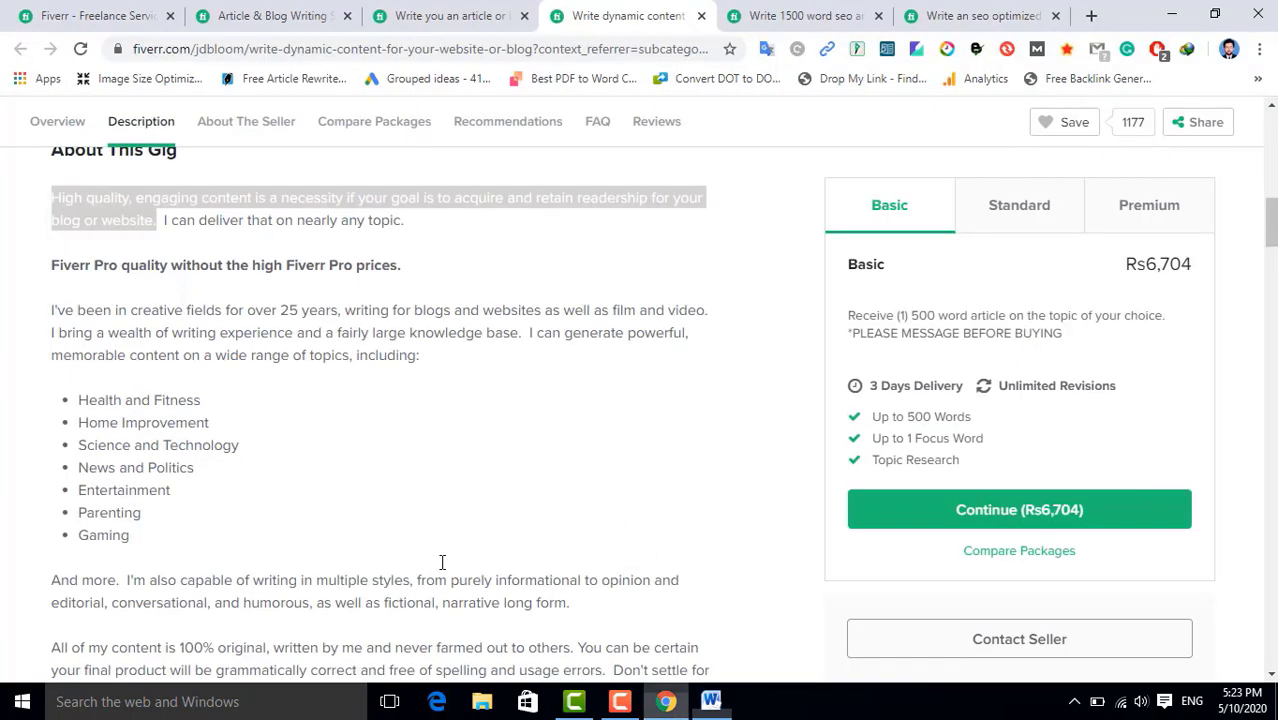
left_click(476, 484)
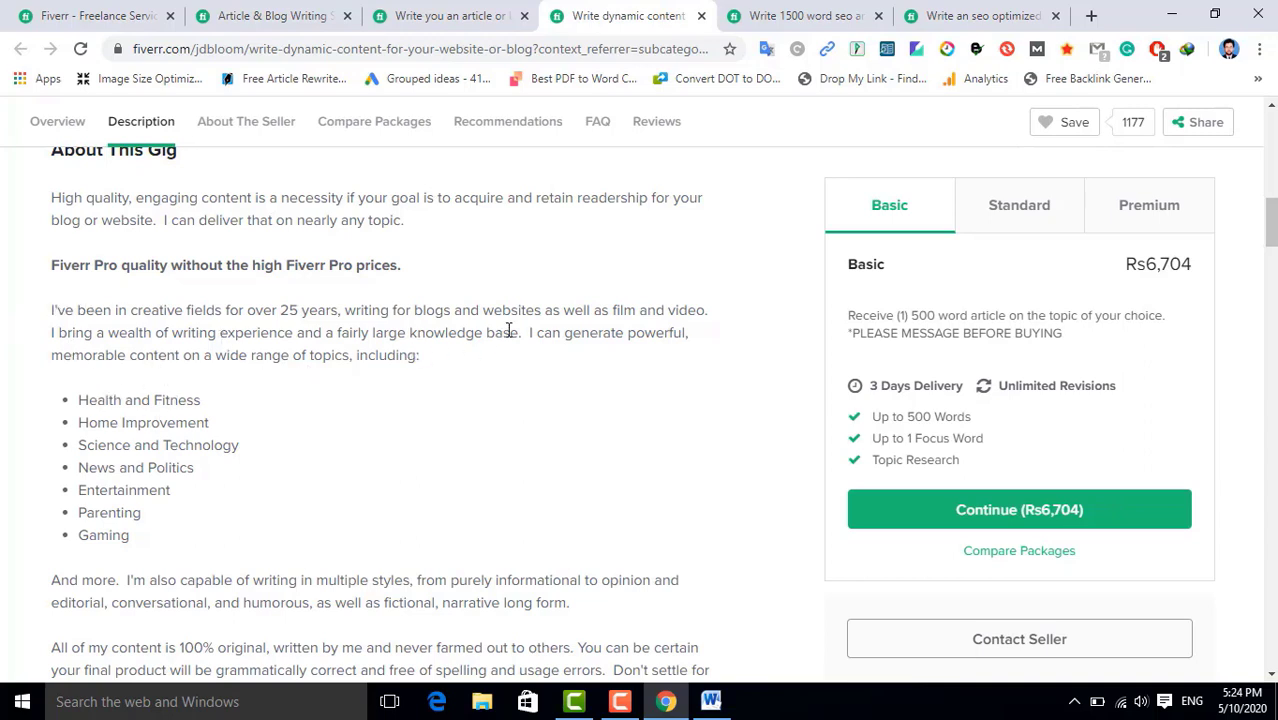
left_click_drag(50, 310, 200, 531)
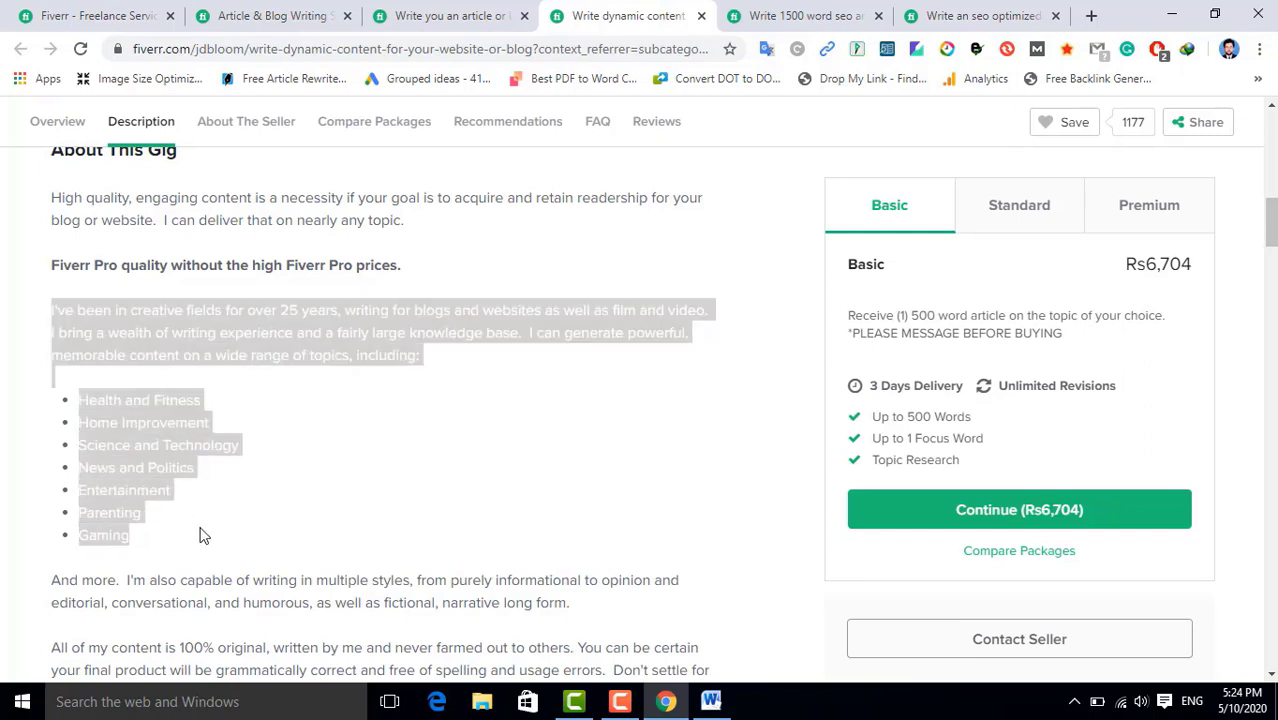
right_click(176, 451)
left_click(190, 460)
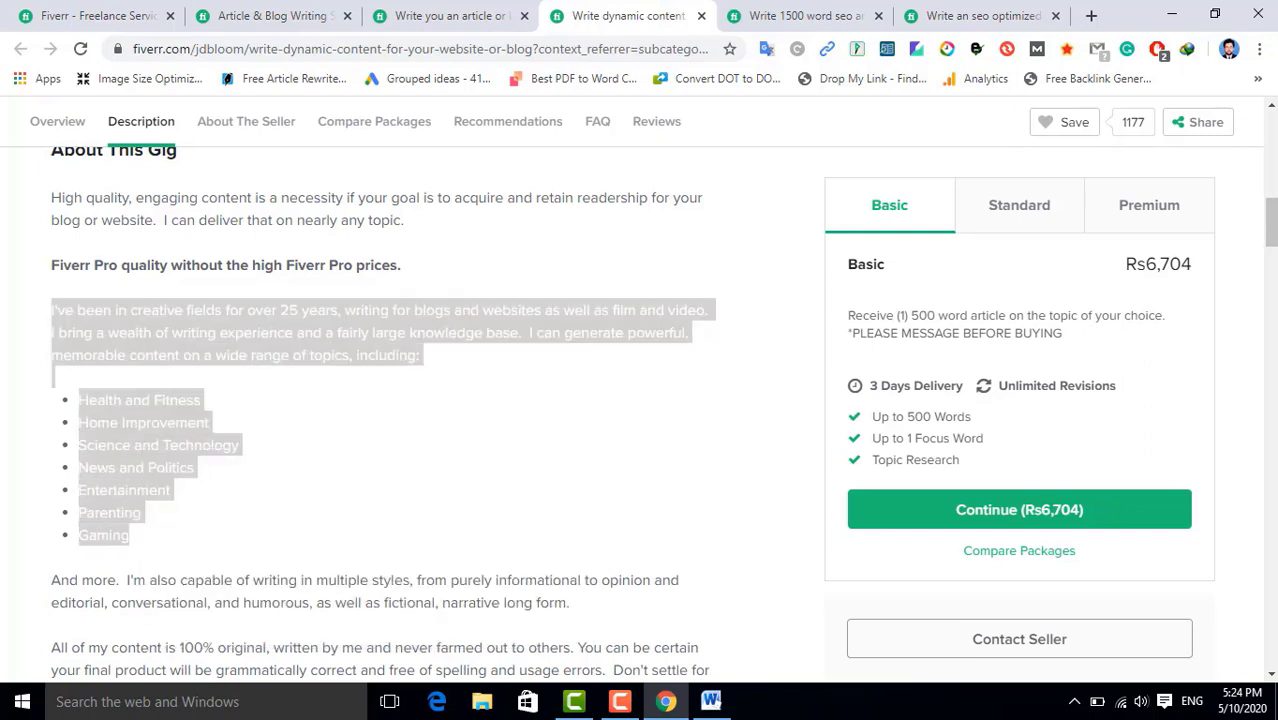
left_click(711, 701)
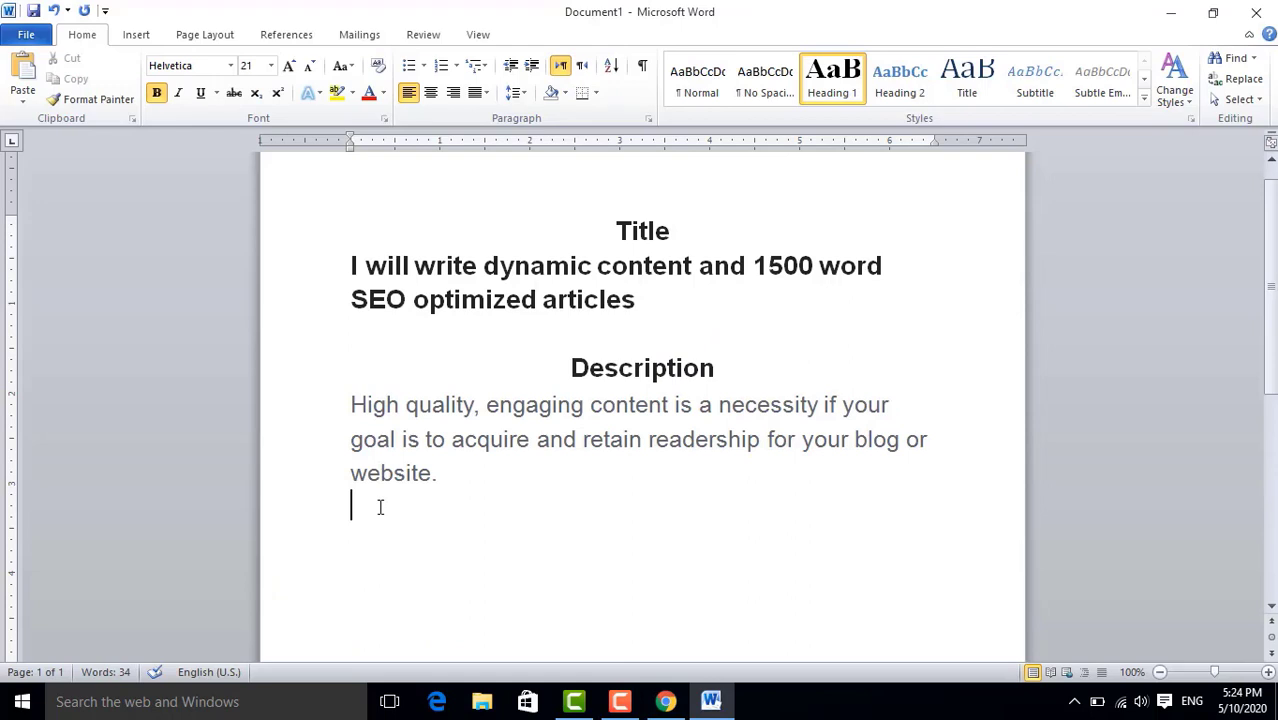
key("ctrl+v")
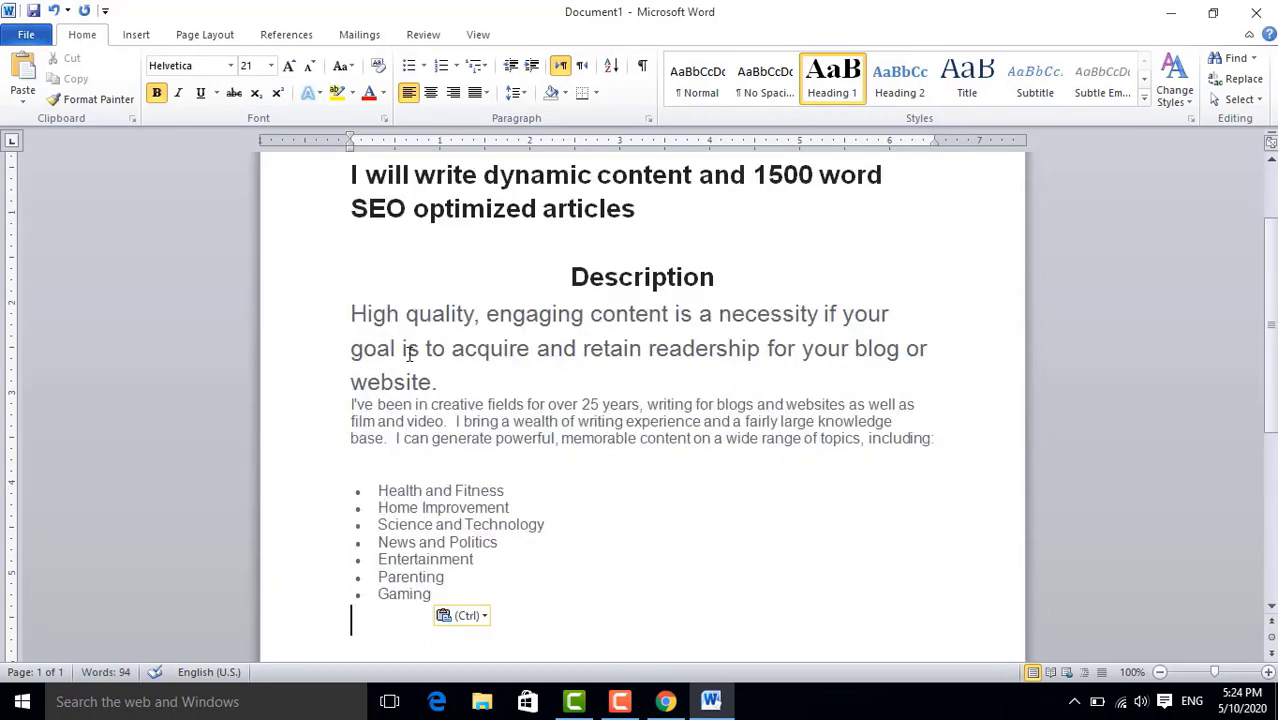
Apply the pasted paragraph's formatting to the opening sentence under Description with Format Painter
left_click(956, 438)
left_click_drag(956, 438, 725, 440)
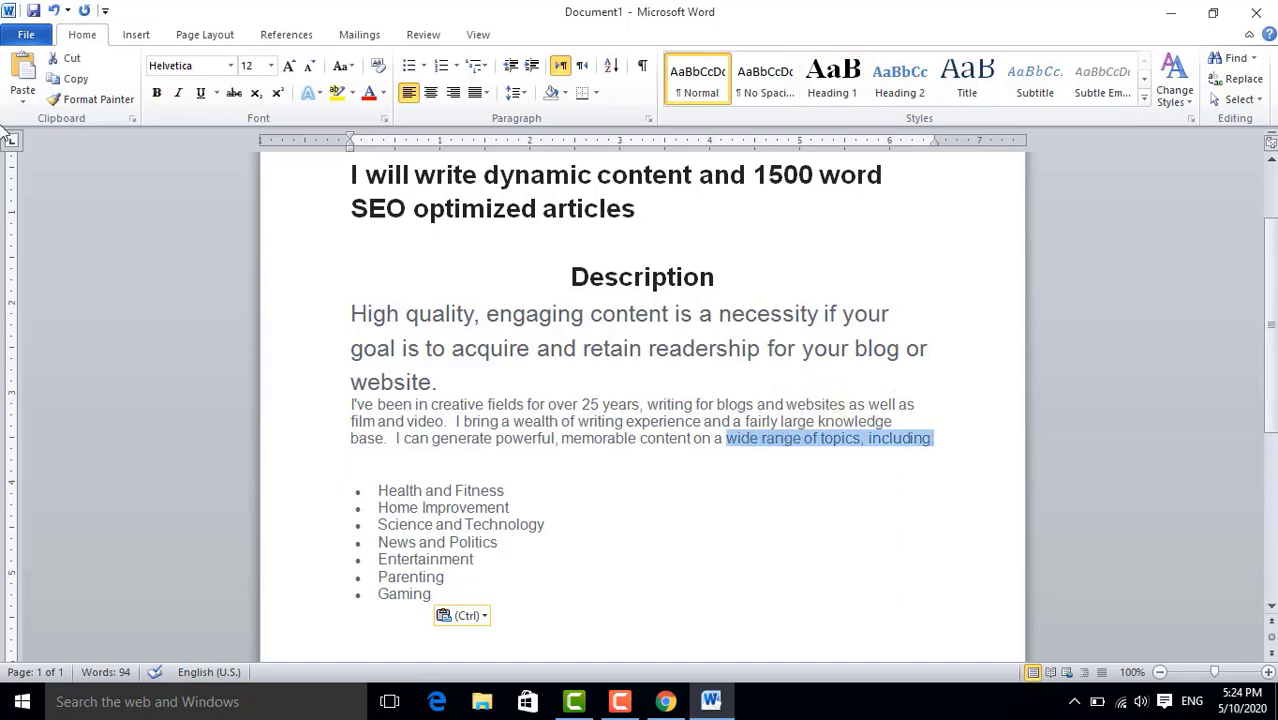
left_click(94, 99)
mouse_move(428, 380)
left_mouse_down()
mouse_move(352, 372)
mouse_move(345, 316)
left_mouse_up()
left_click(715, 492)
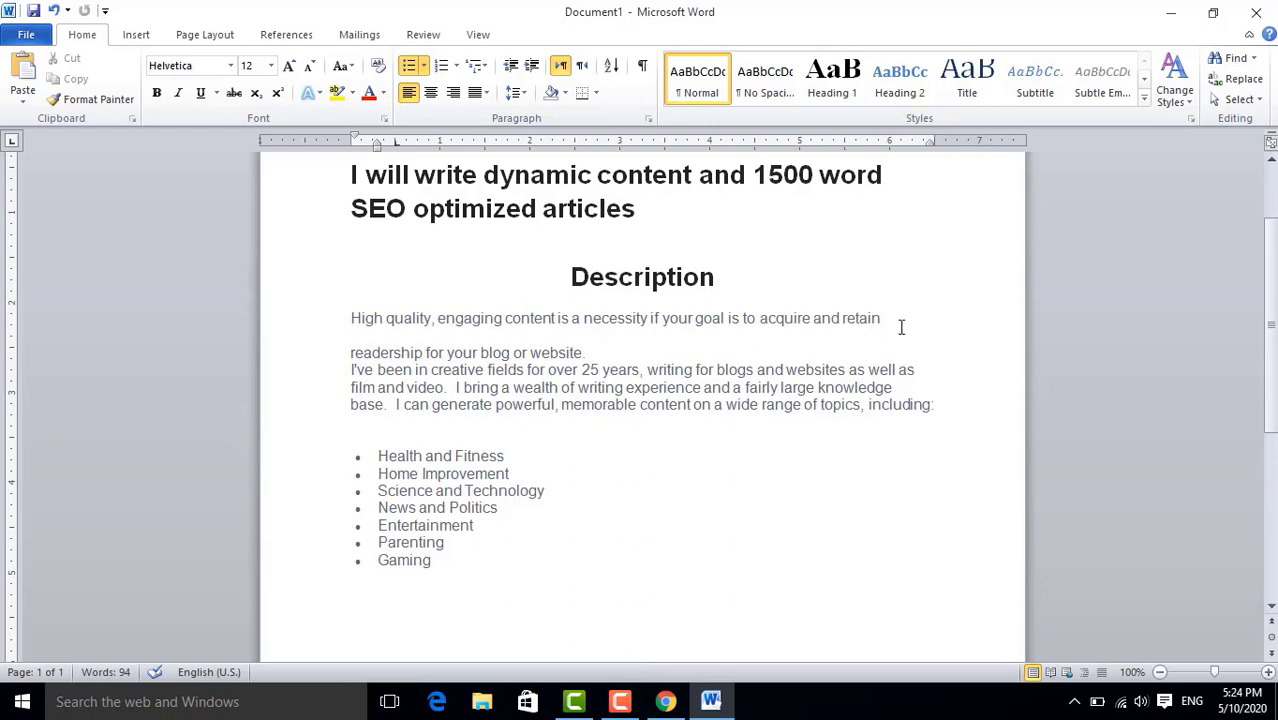
Try to close the gap before "readership", and add a blank line after the opening sentence of the description
left_click(354, 351)
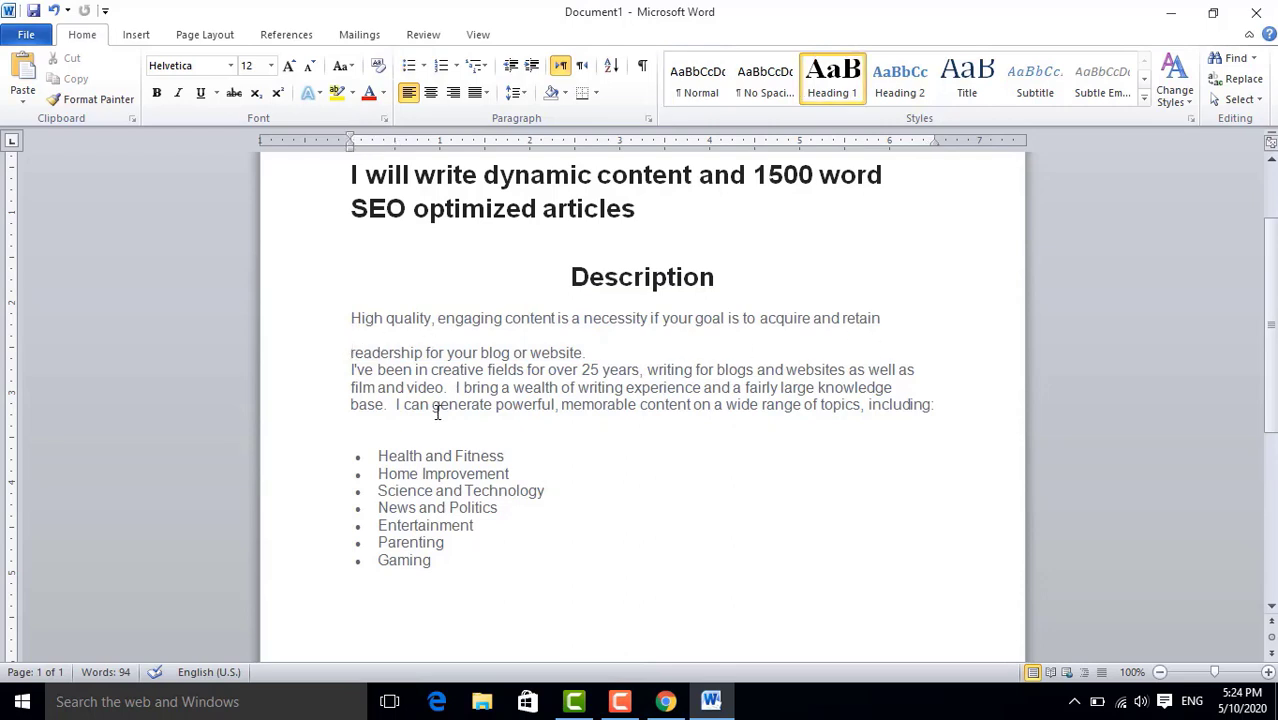
key("BackSpace")
left_click(590, 355)
key("Return")
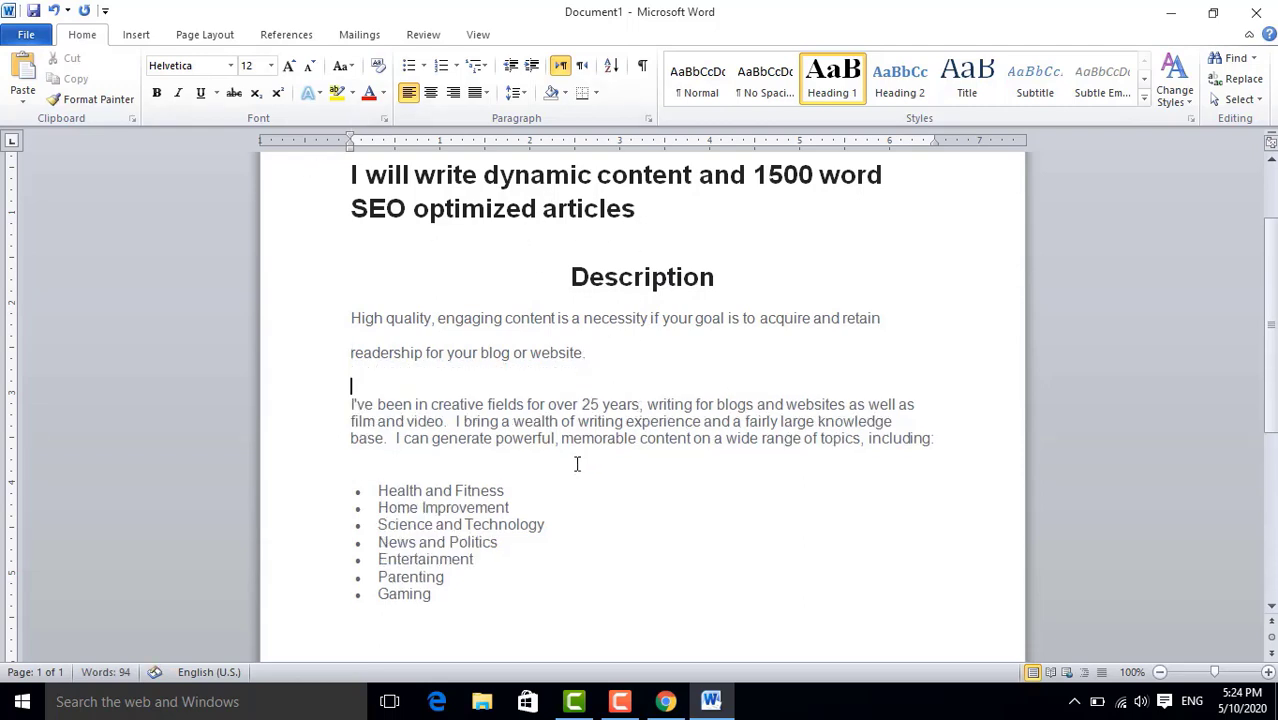
scroll(680, 524, "down", 1)
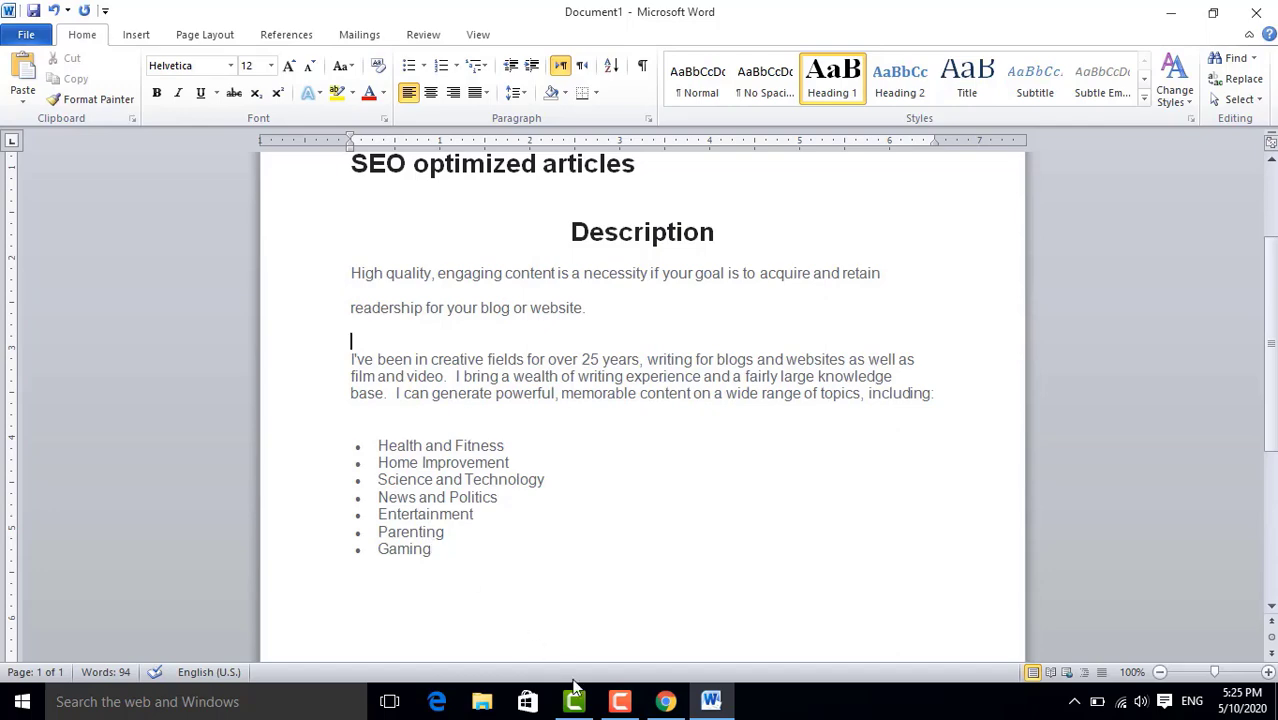
left_click(665, 702)
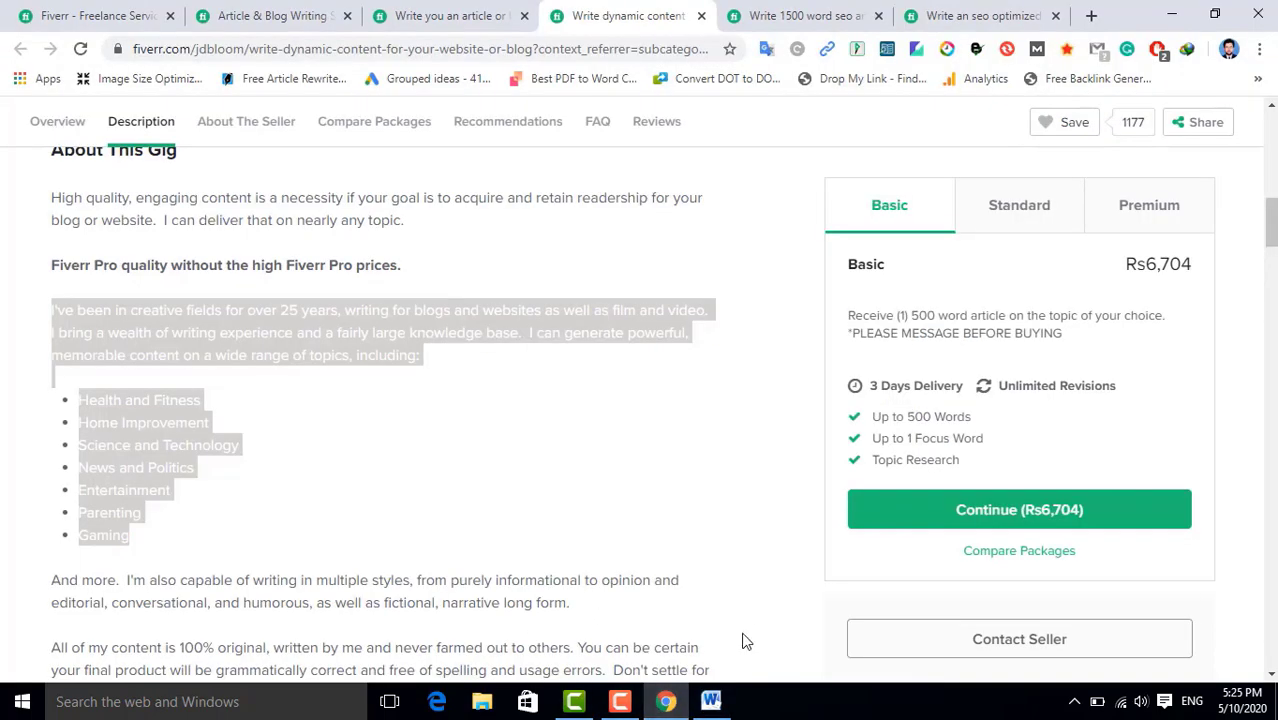
left_click(711, 702)
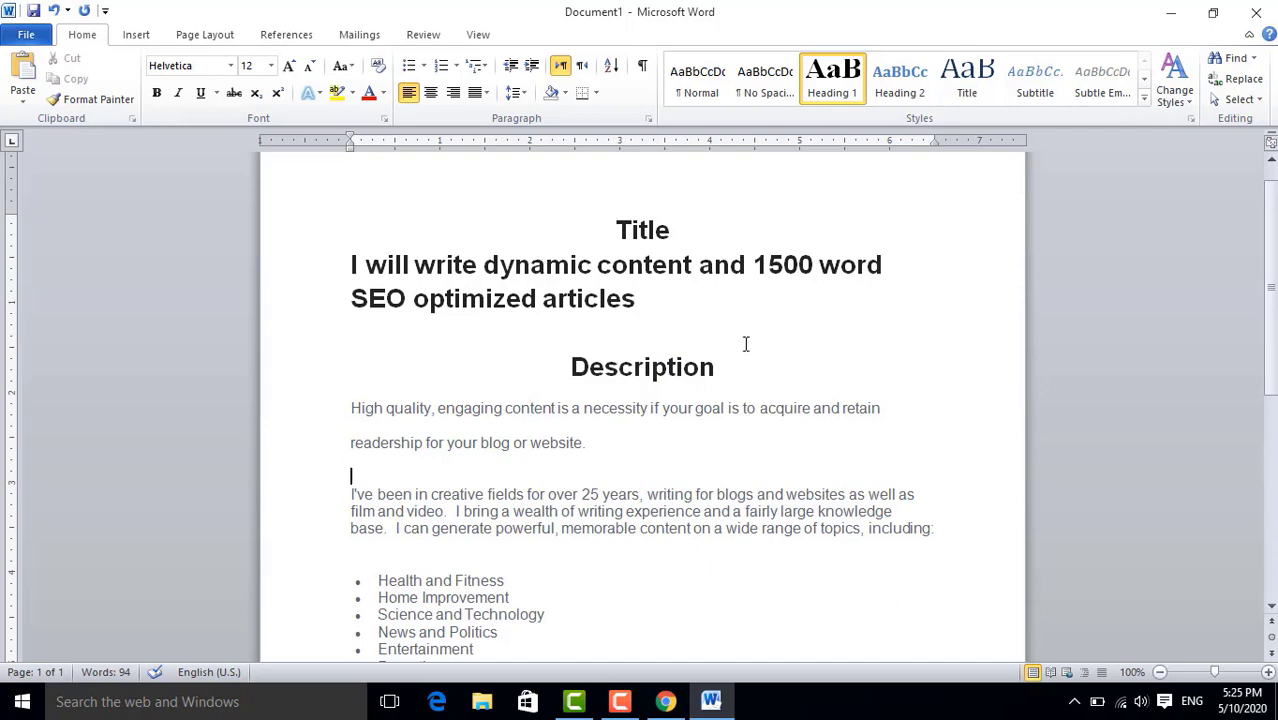
scroll(745, 344, "down", 1)
scroll(573, 322, "down", 1)
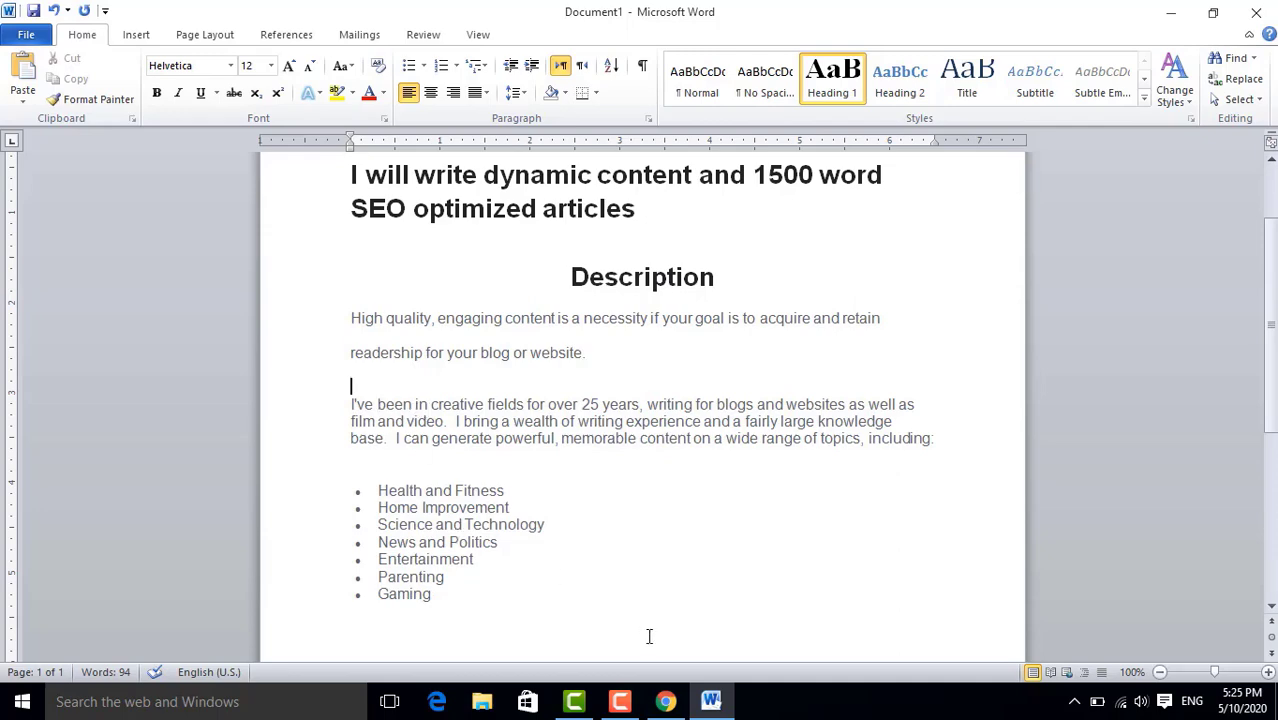
Switch to Chrome and view the description of the 1500 word SEO articles gig
left_click(665, 701)
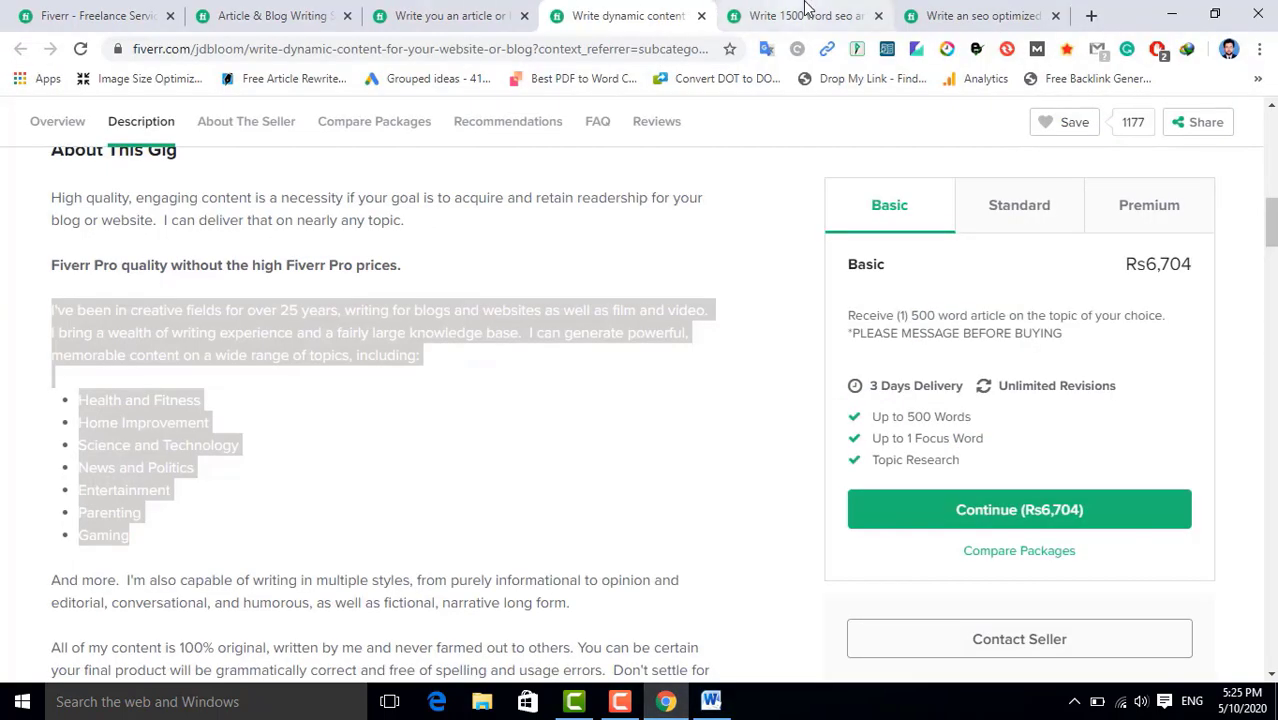
left_click(750, 285)
left_click(807, 9)
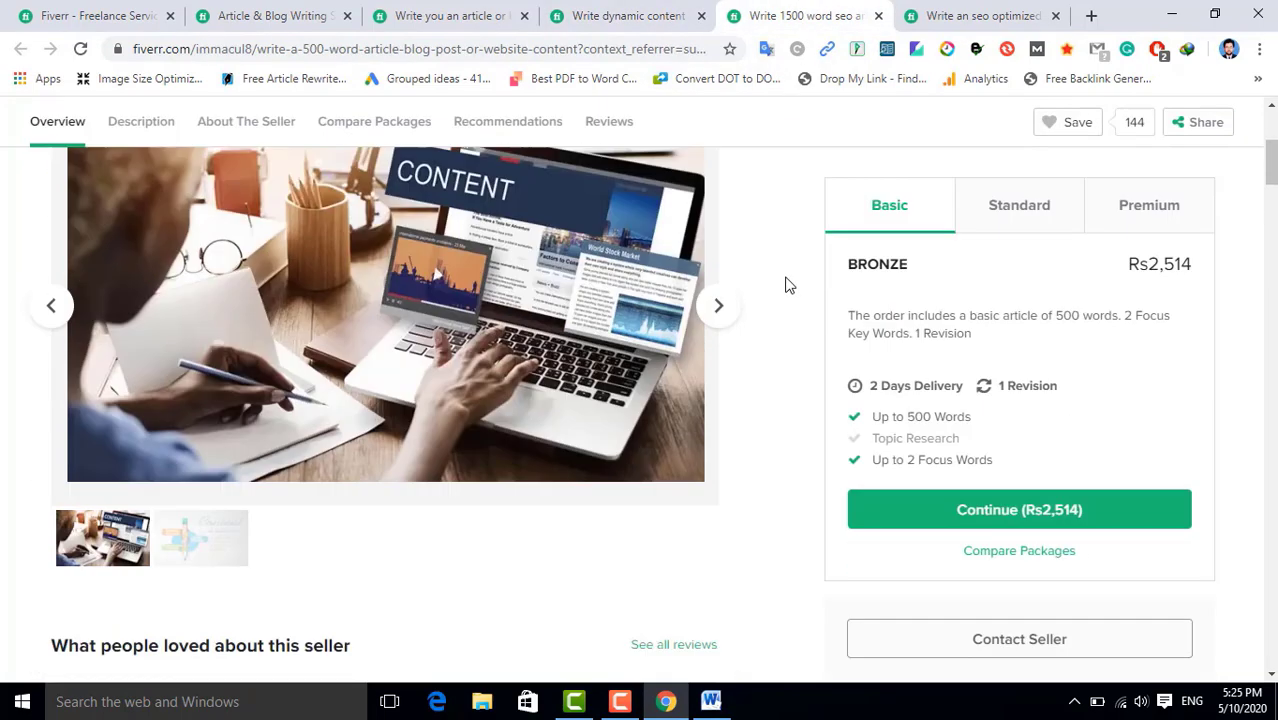
scroll(775, 300, "down", 8)
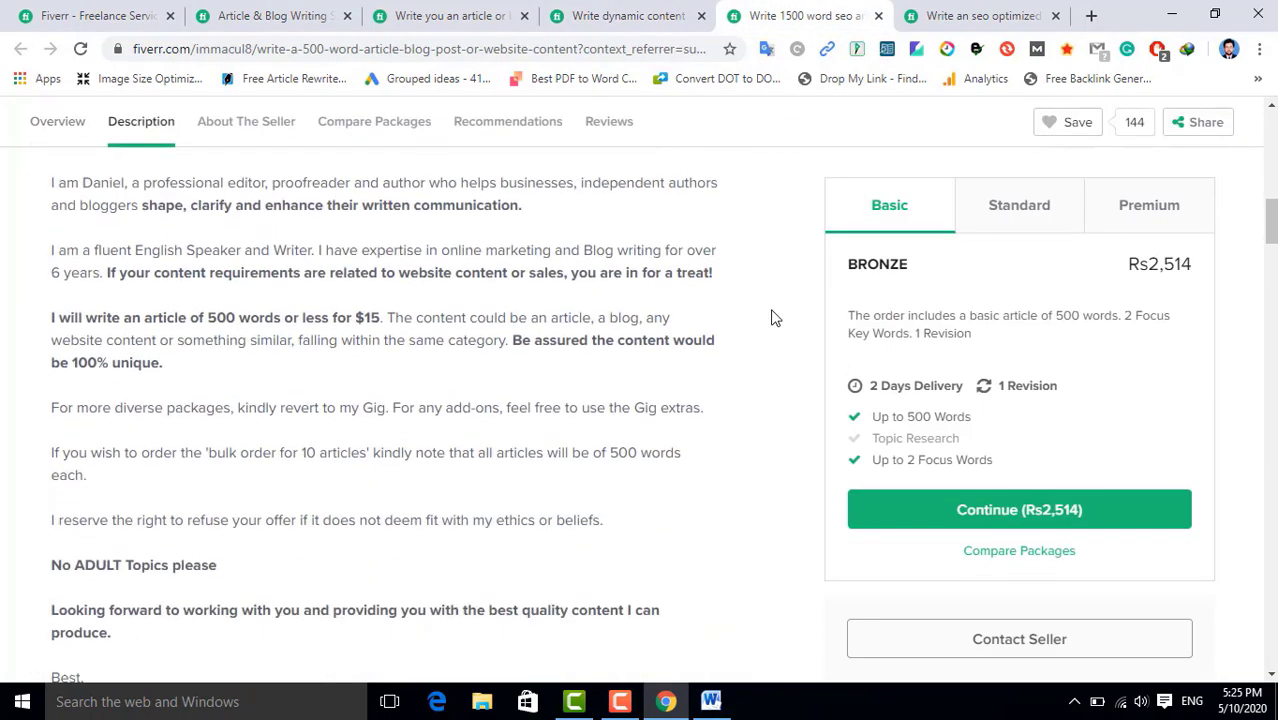
Copy the "Hi there," greeting and the first introduction paragraph from the 1500 word SEO articles gig's description
scroll(771, 318, "up", 1)
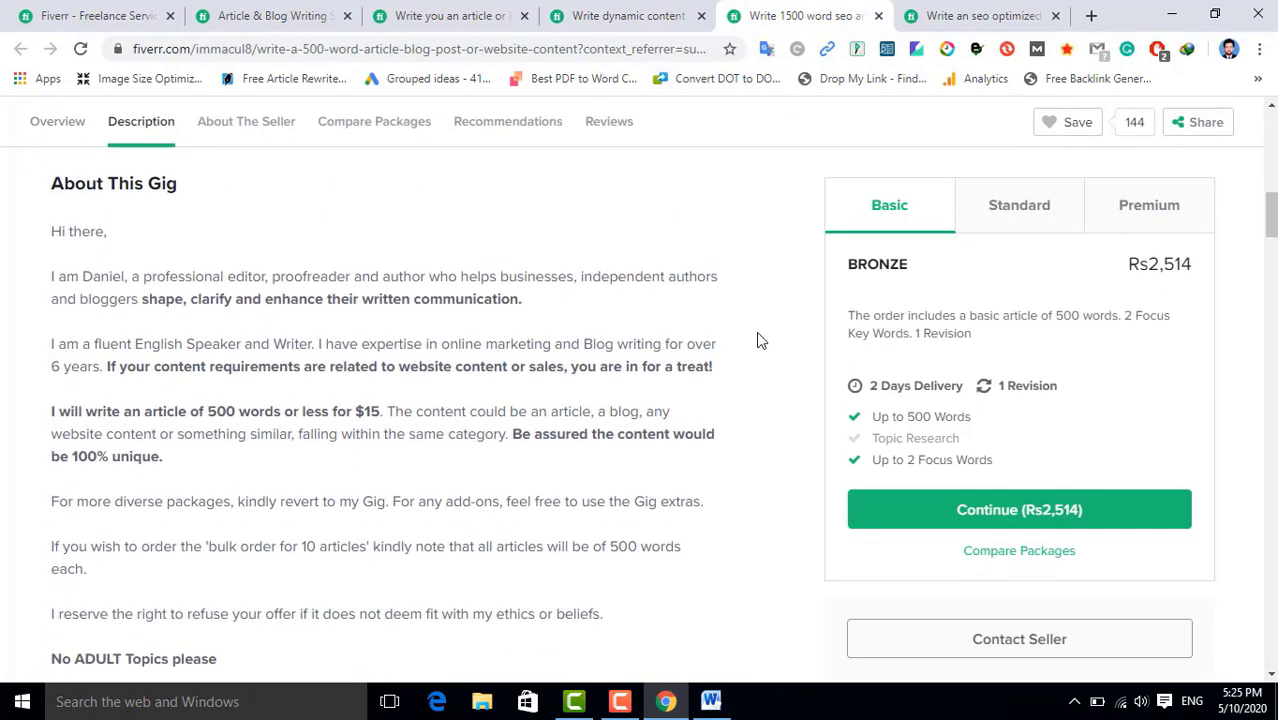
scroll(756, 345, "down", 2)
scroll(750, 385, "up", 2)
left_click_drag(46, 229, 527, 297)
right_click(344, 289)
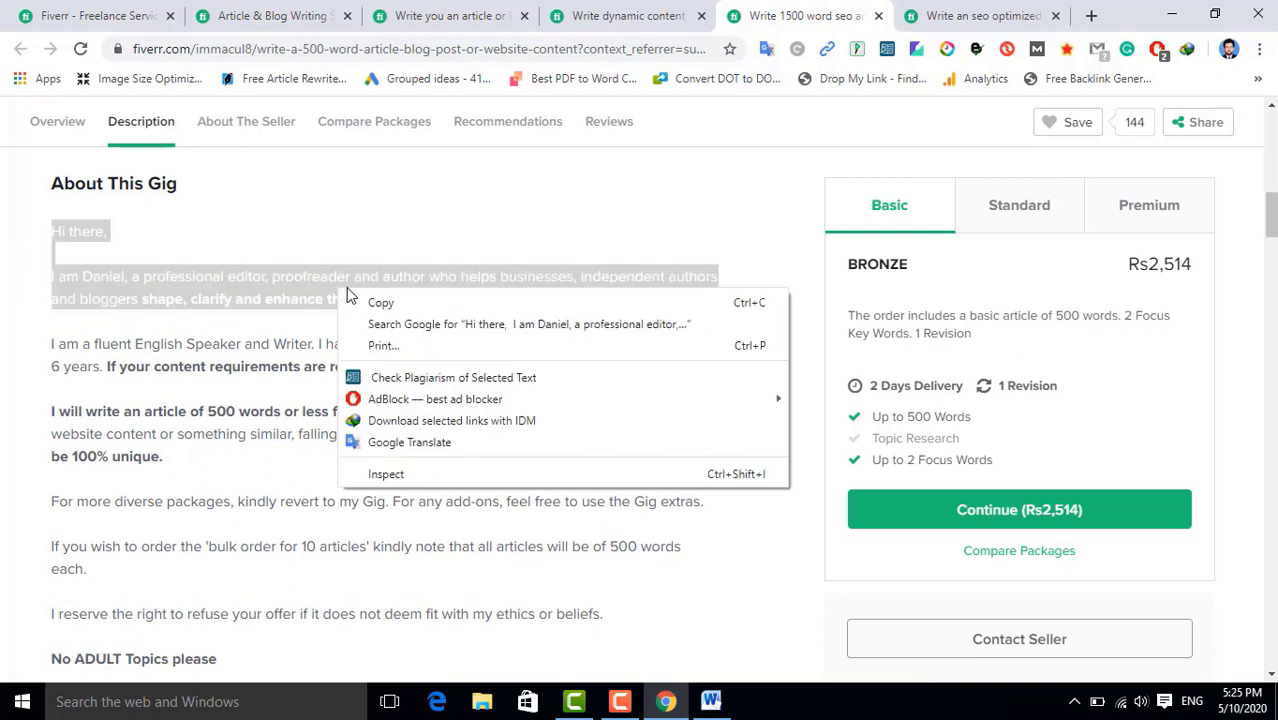
left_click(367, 299)
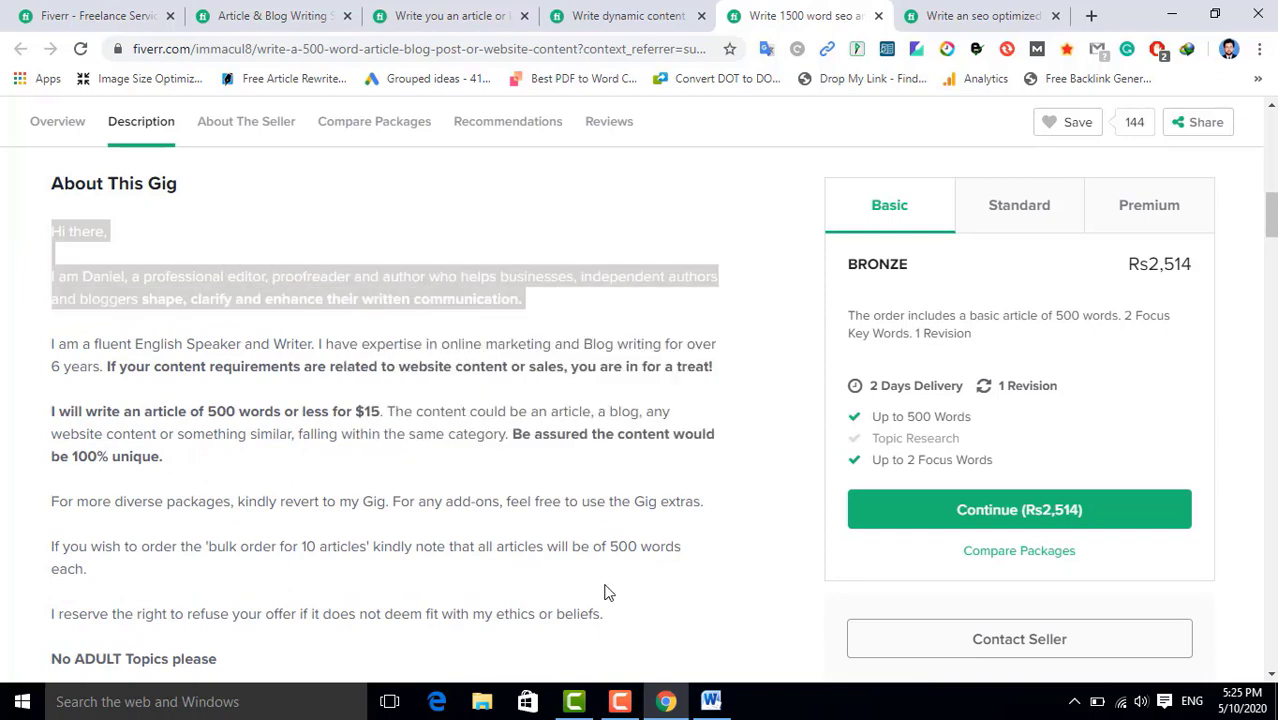
Switch to Word and paste the copied greeting and introduction on a new line directly under the Description heading
left_click(709, 701)
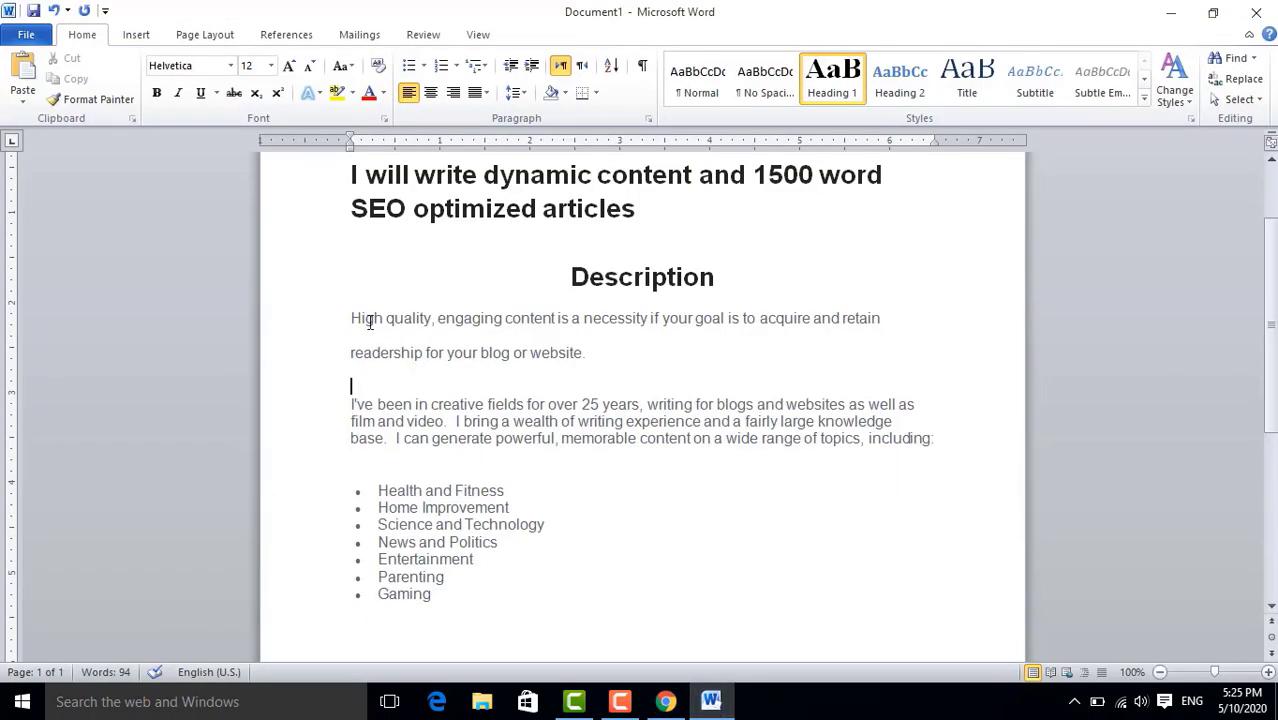
left_click(729, 275)
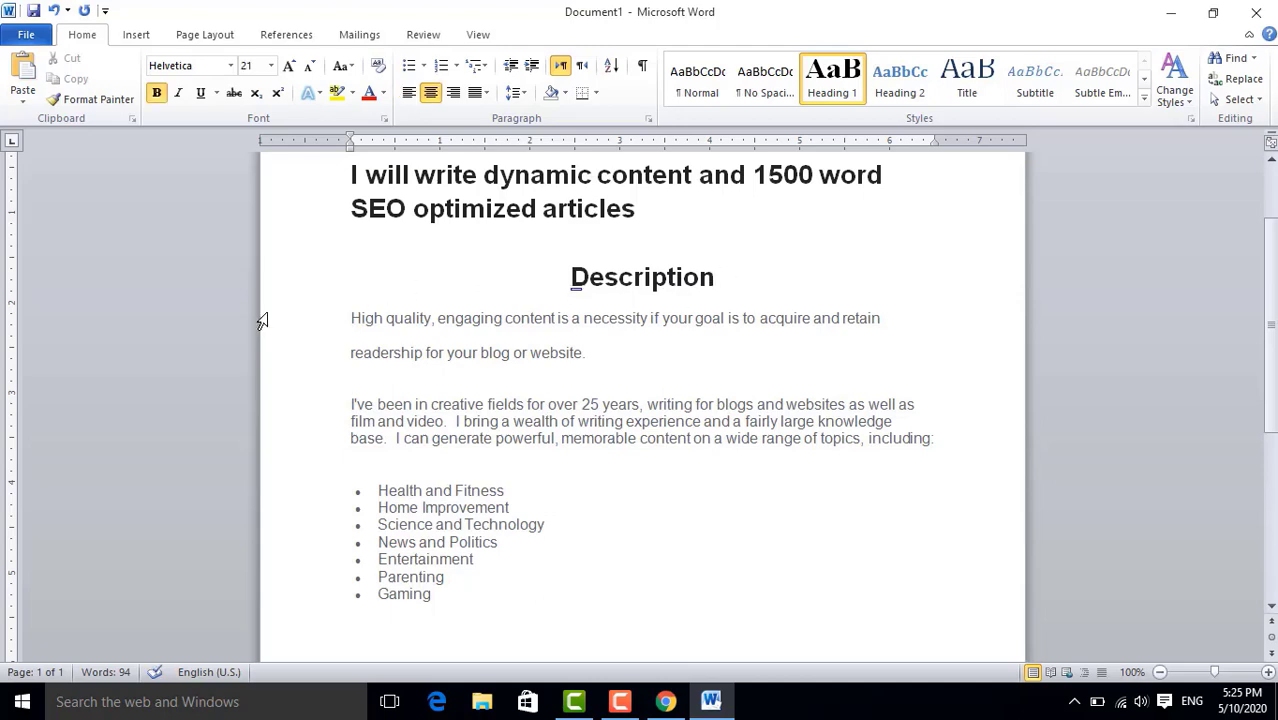
left_click(349, 316)
key("Return")
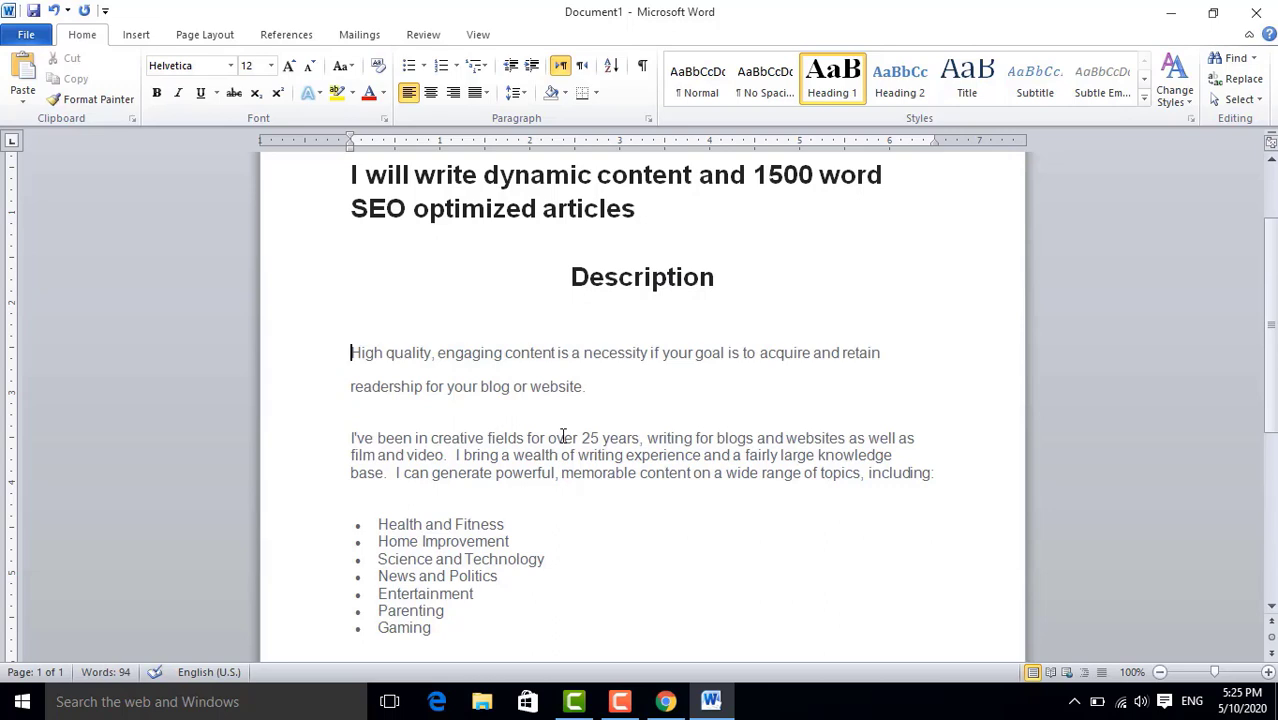
key("ctrl+v")
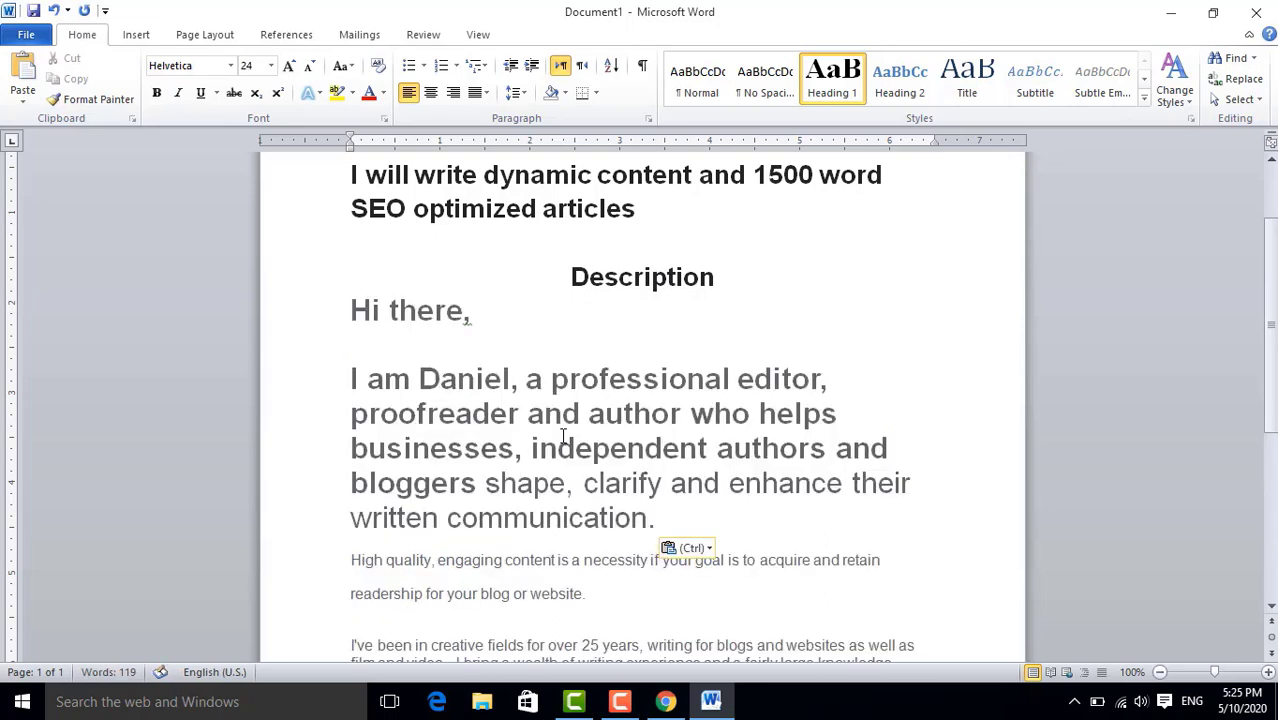
Apply the "High quality, engaging content" sentence's formatting to the pasted greeting and introduction with Format Painter
left_click_drag(887, 568, 793, 562)
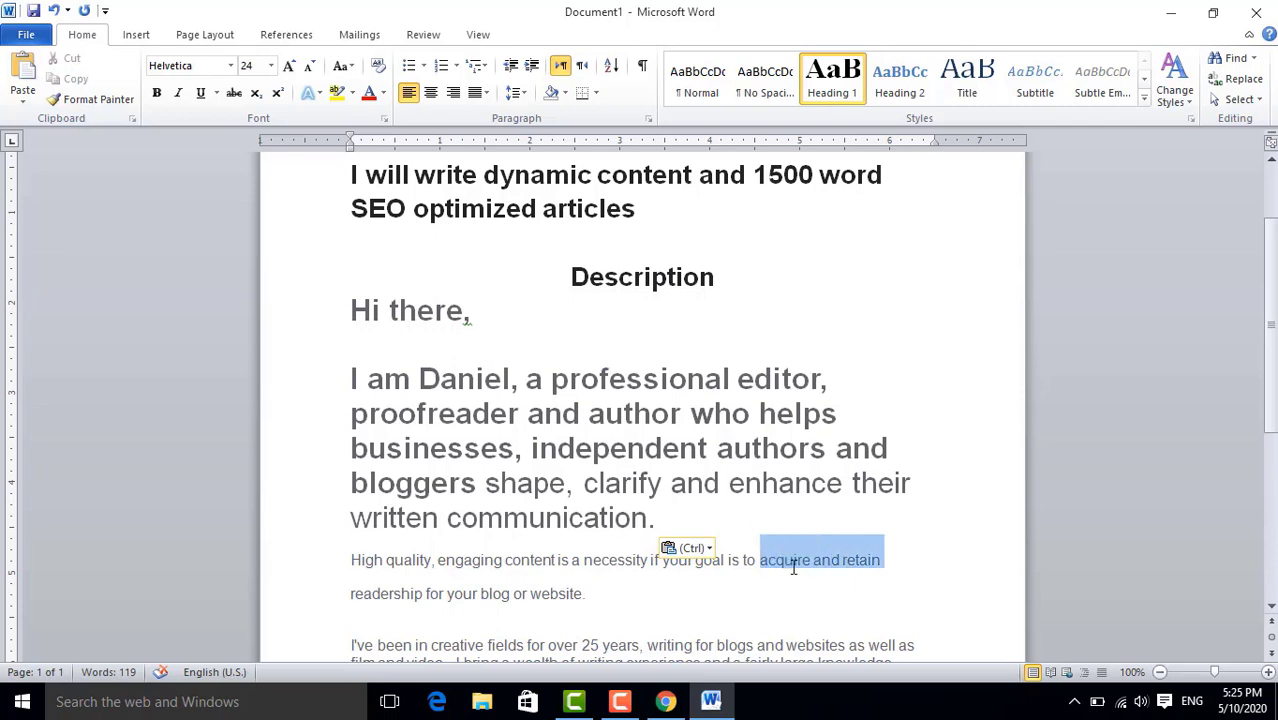
left_click(96, 100)
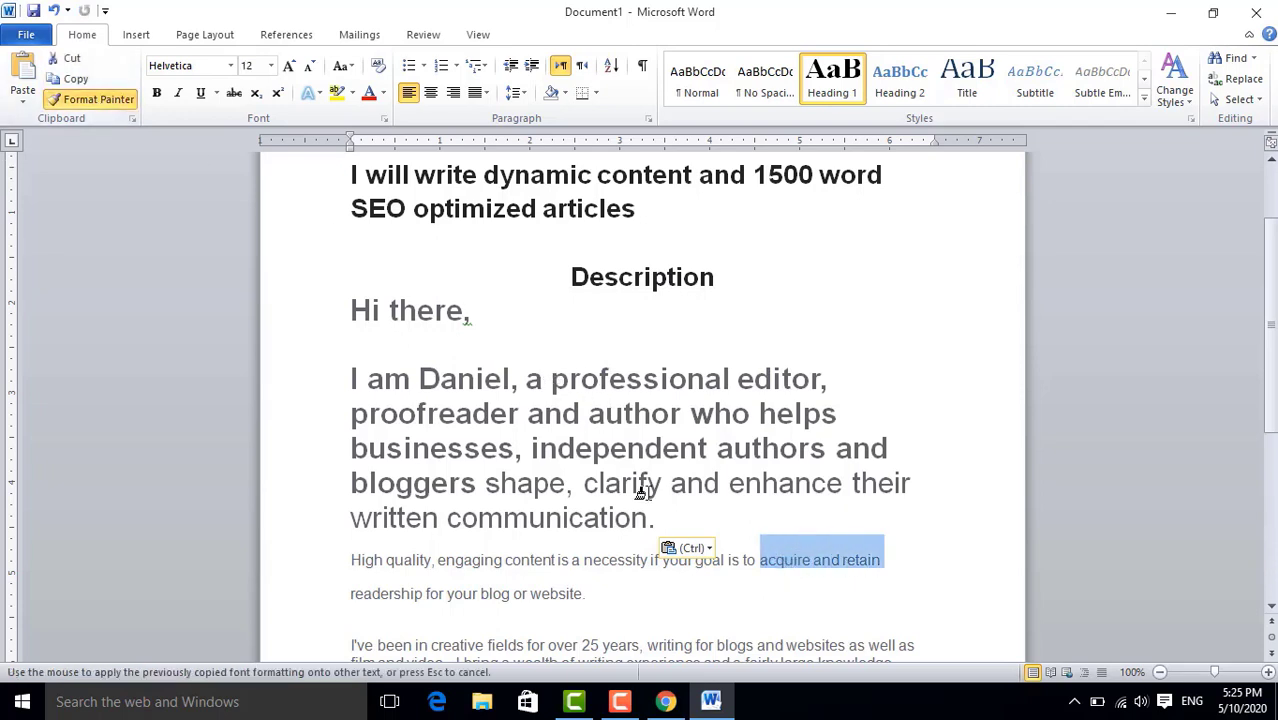
left_click_drag(660, 518, 316, 318)
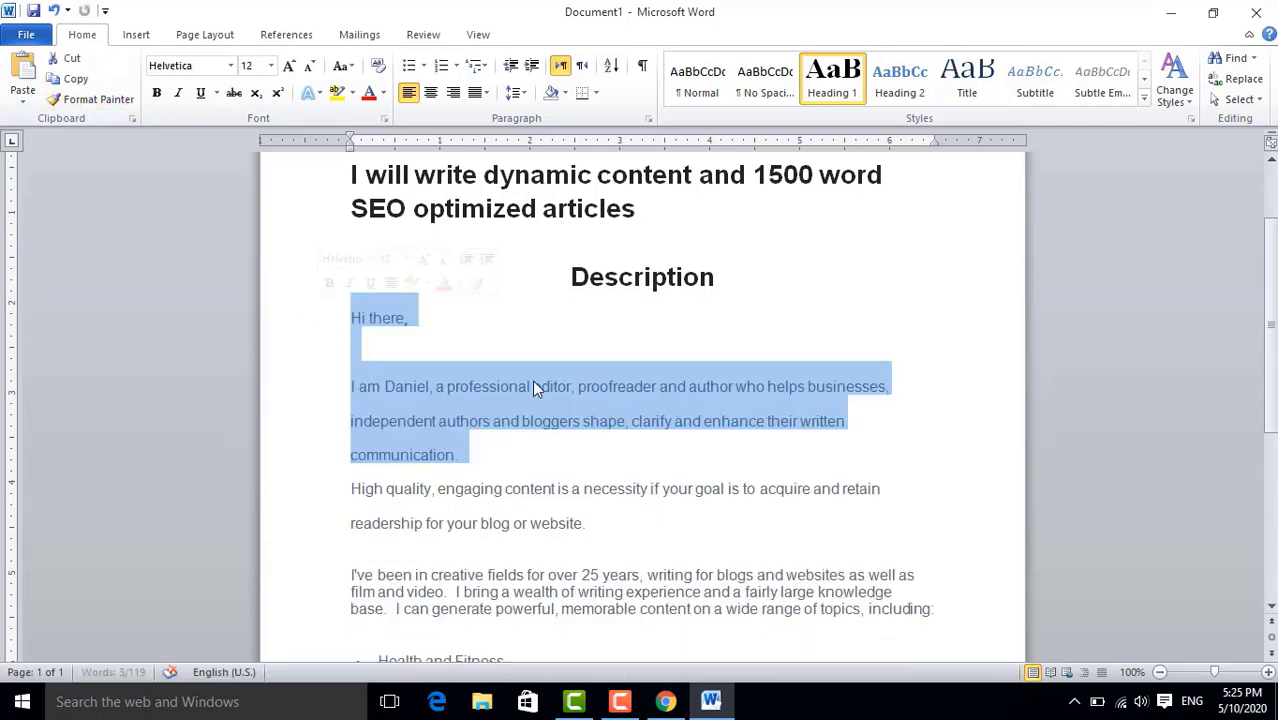
left_click(979, 450)
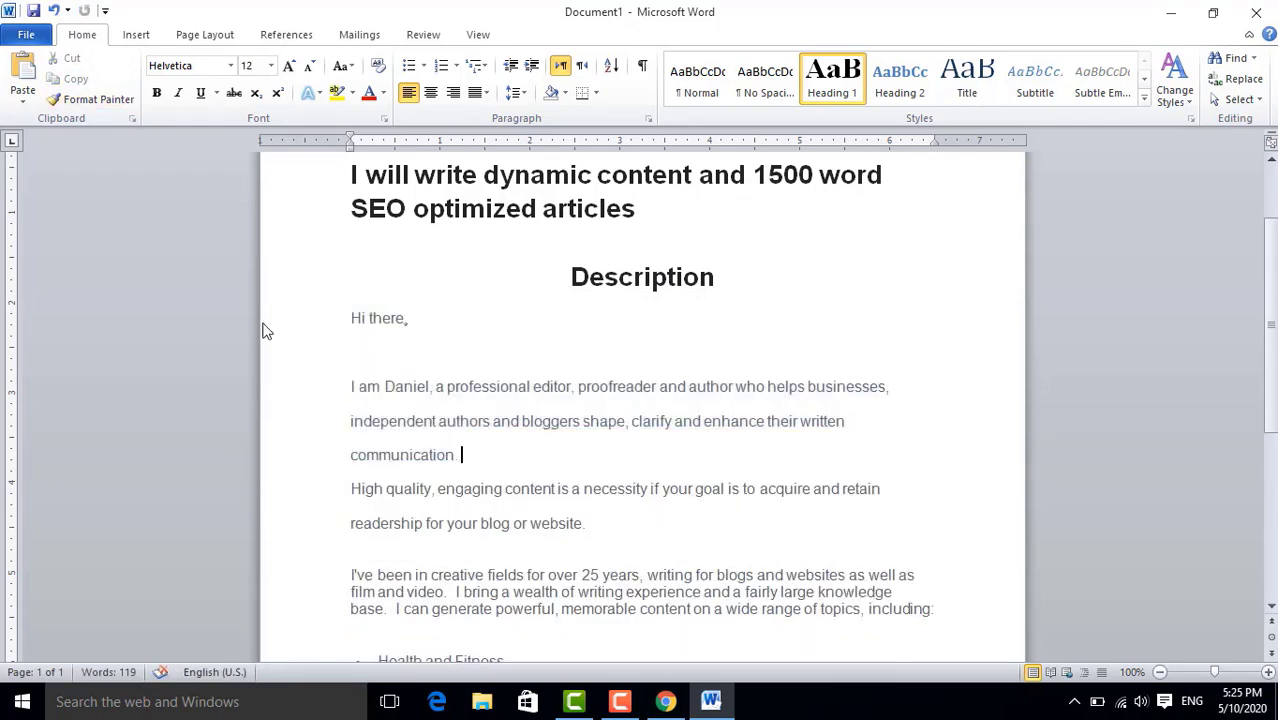
Replace the original seller's first name after "I am" in the introduction with the new gig owner's first name
left_click(430, 388)
key("BackSpace")
key("BackSpace")
key("BackSpace")
key("BackSpace")
key("BackSpace")
key("BackSpace")
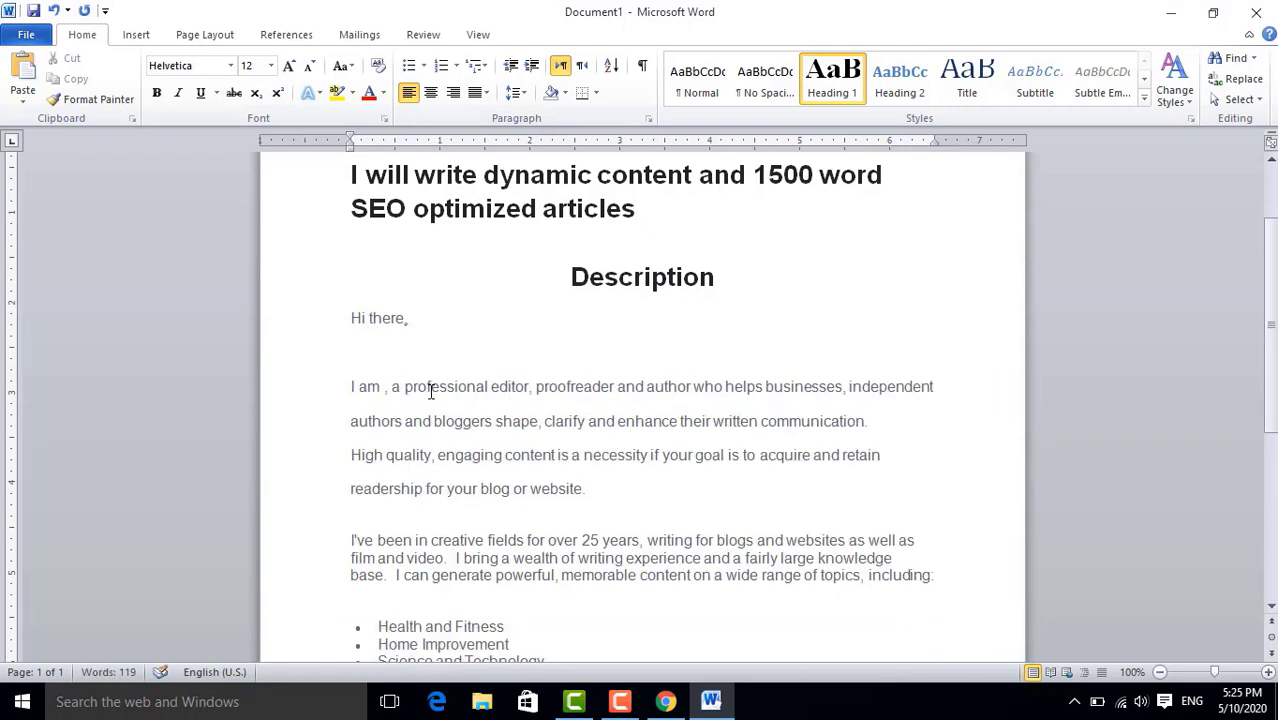
type("Faroo")
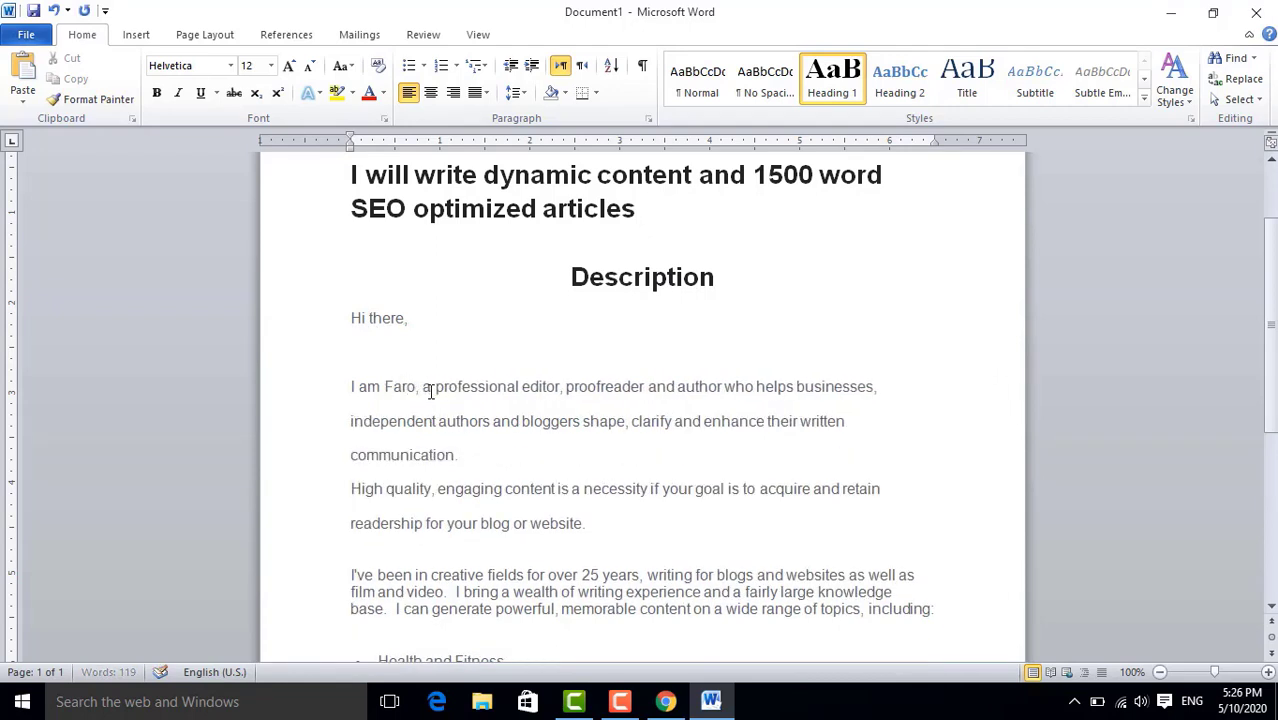
type("q")
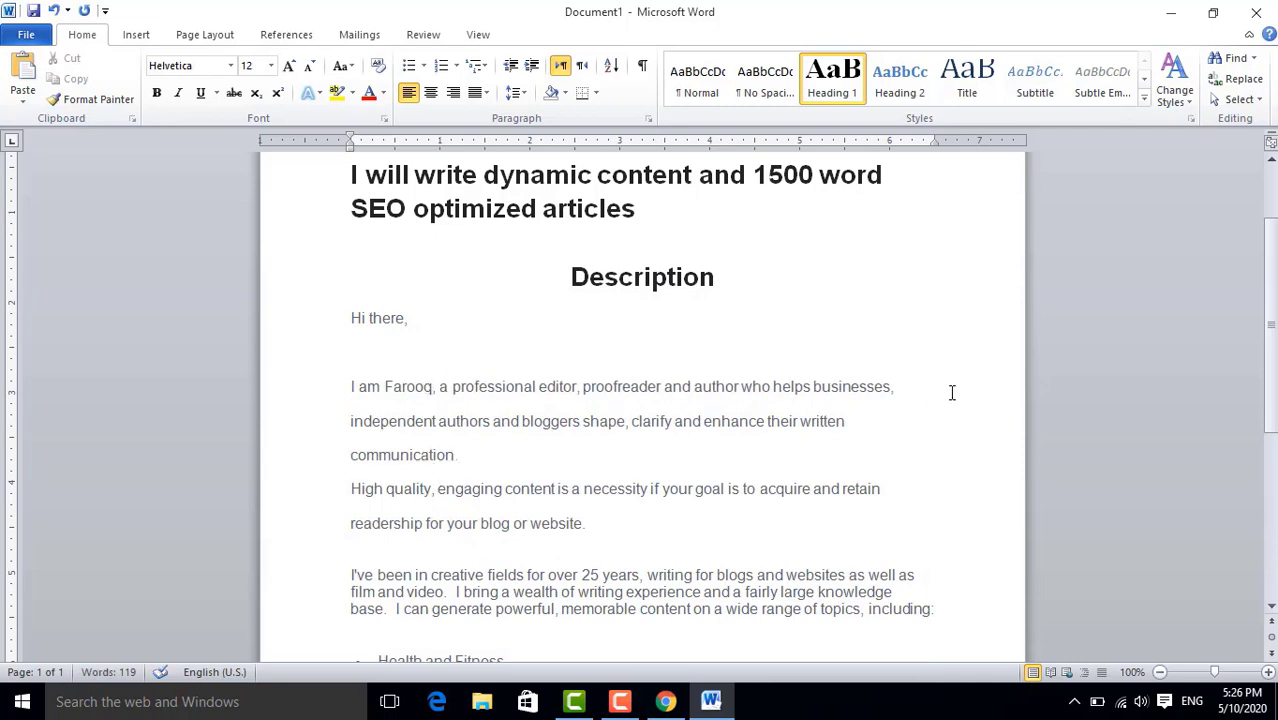
Set the line spacing to 1.15 for the "I am" introduction and the "High quality, engaging content" sentence
scroll(729, 397, "down", 2)
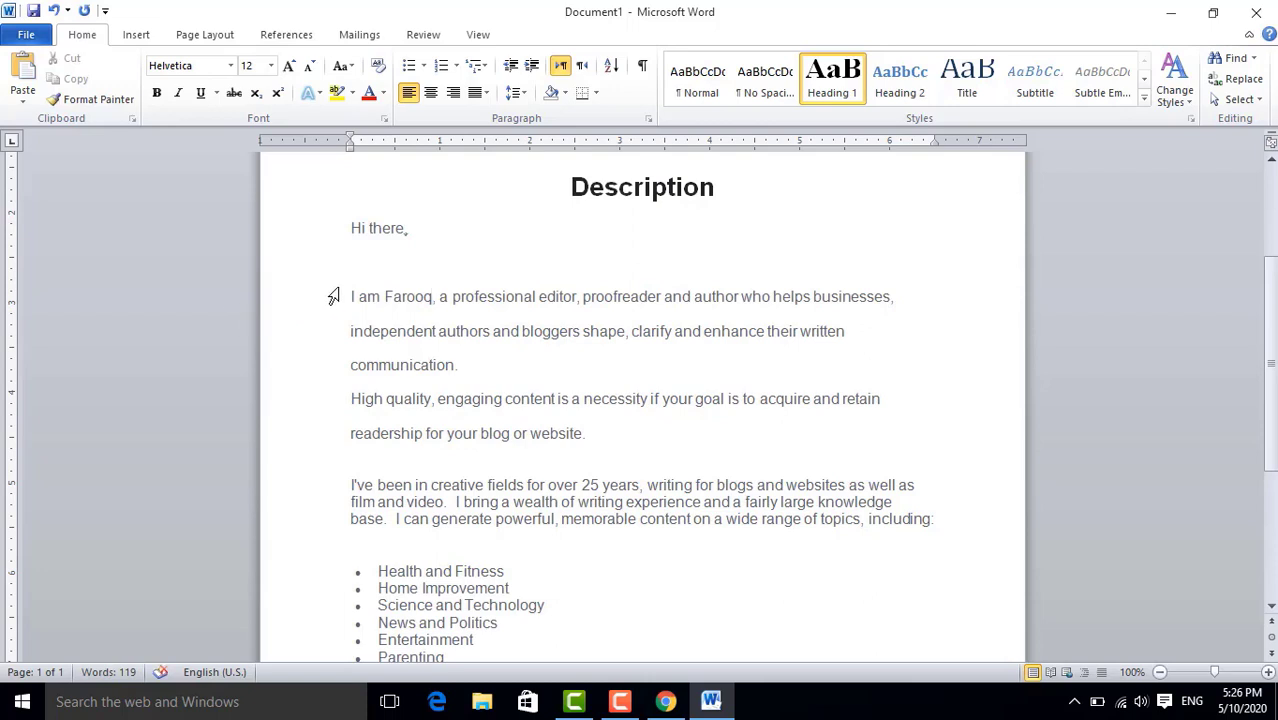
scroll(493, 316, "down", 1)
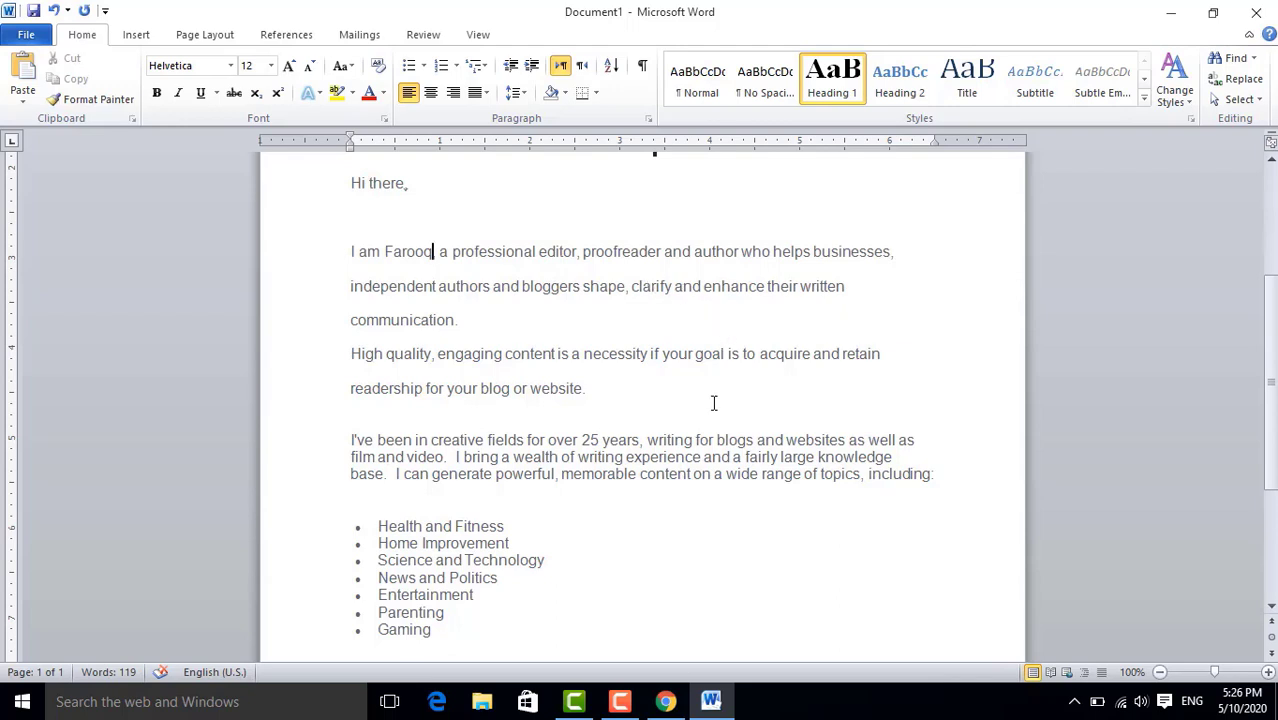
scroll(713, 402, "down", 1)
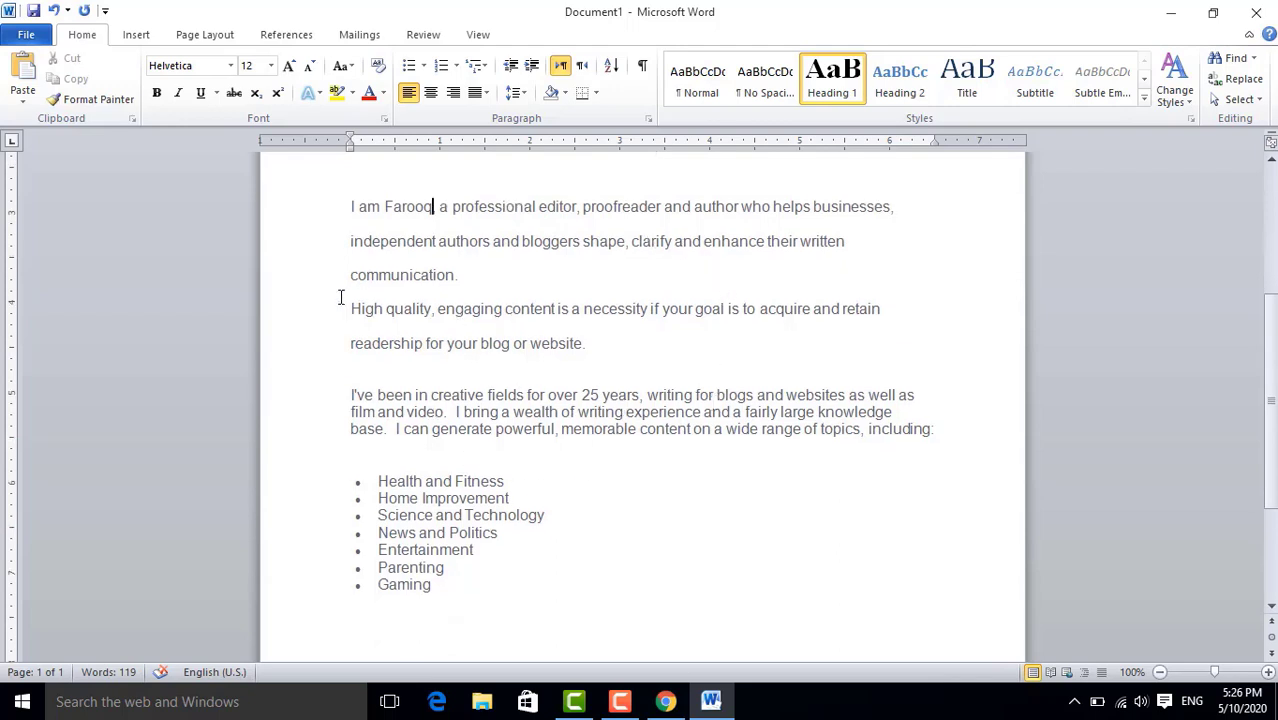
left_click_drag(351, 207, 595, 343)
left_click(520, 93)
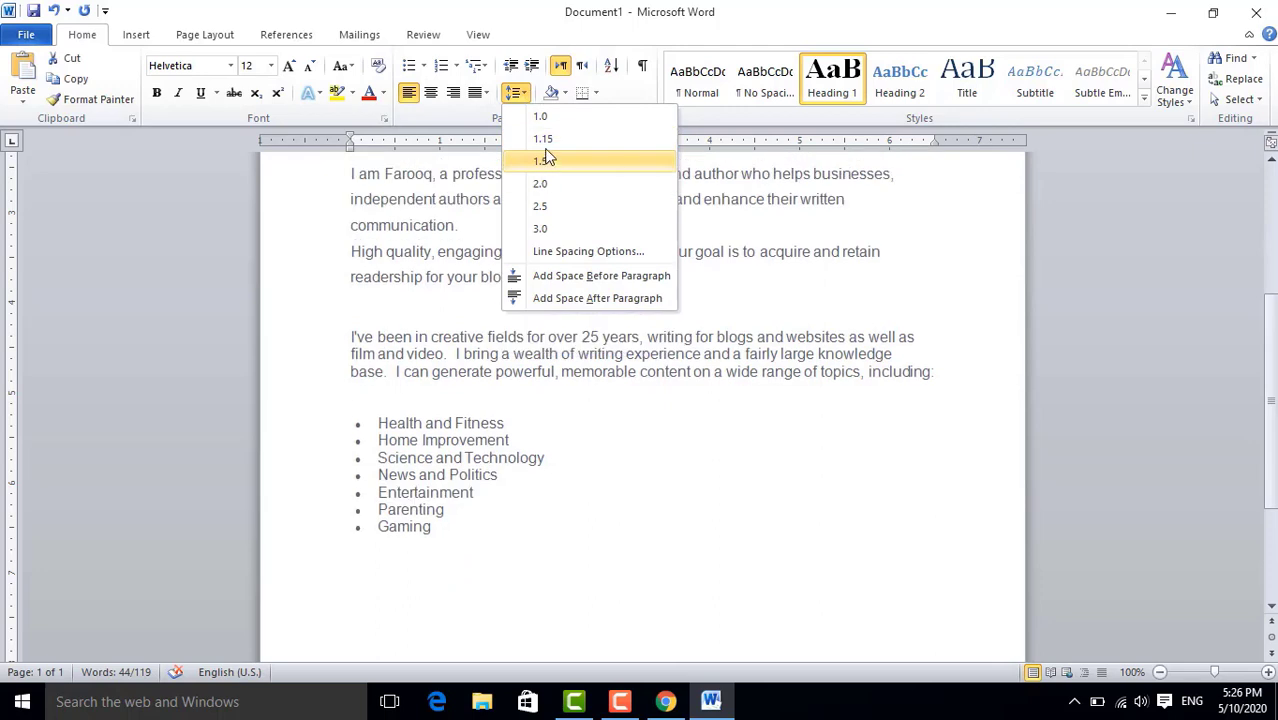
left_click(548, 140)
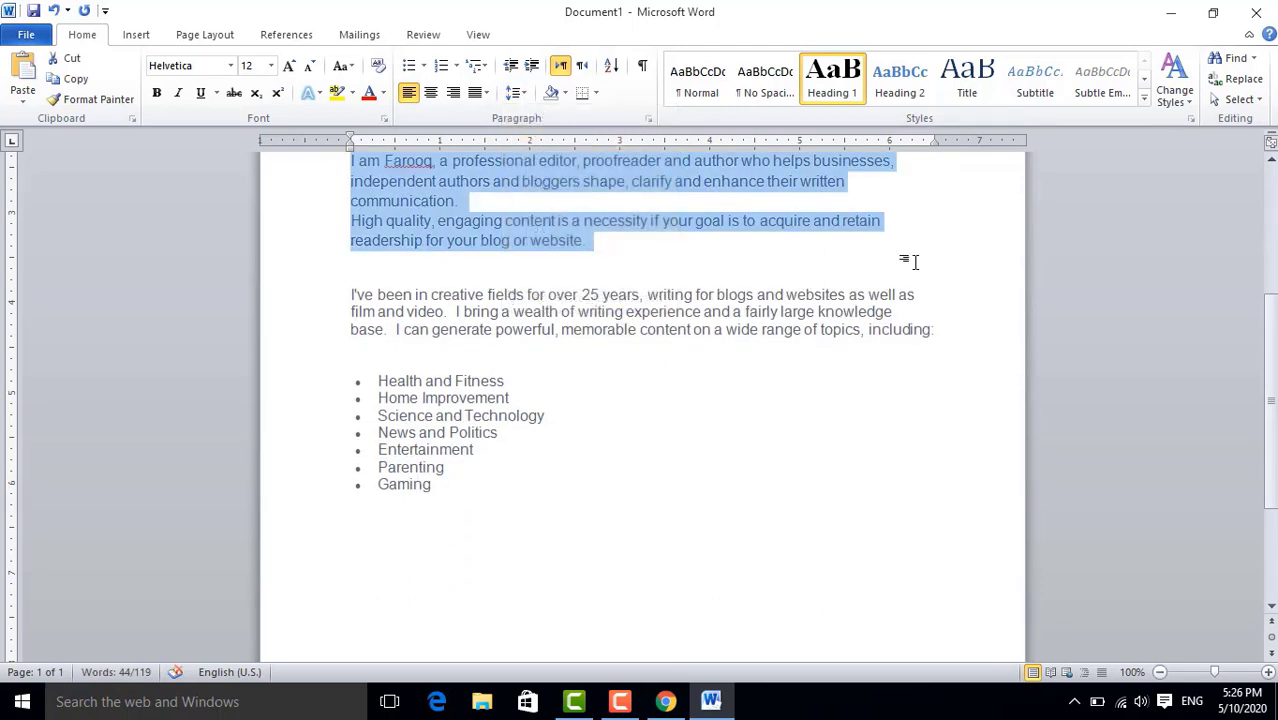
Remove the blank line above "I've been in creative fields" and separate the "I can generate powerful" sentence with a blank line
left_click(342, 294)
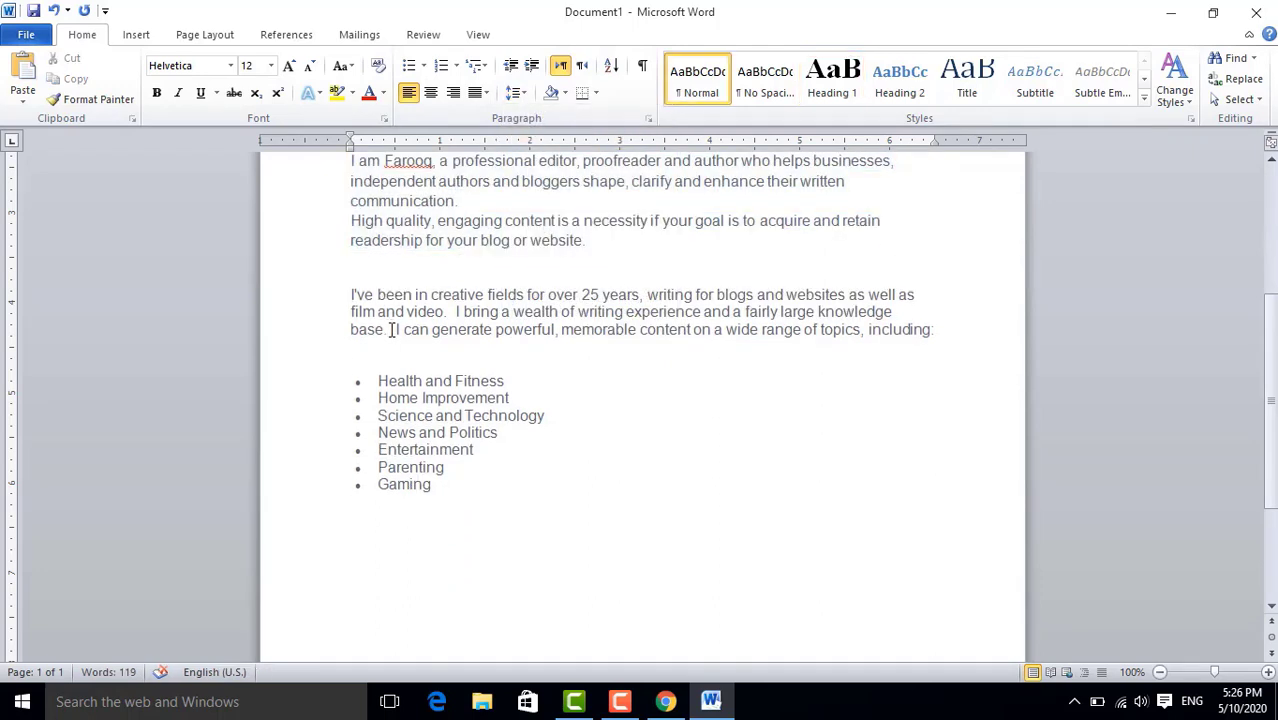
key("BackSpace")
left_click(793, 394)
scroll(700, 403, "up", 3)
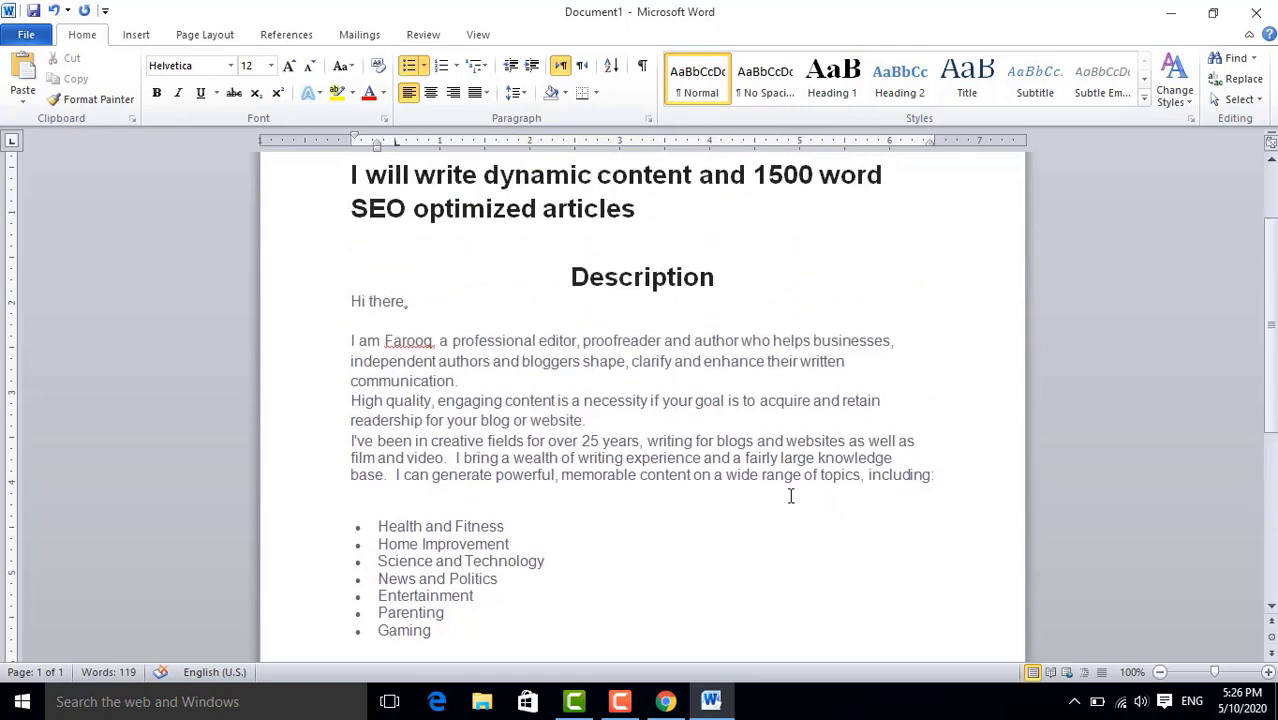
left_click(398, 476)
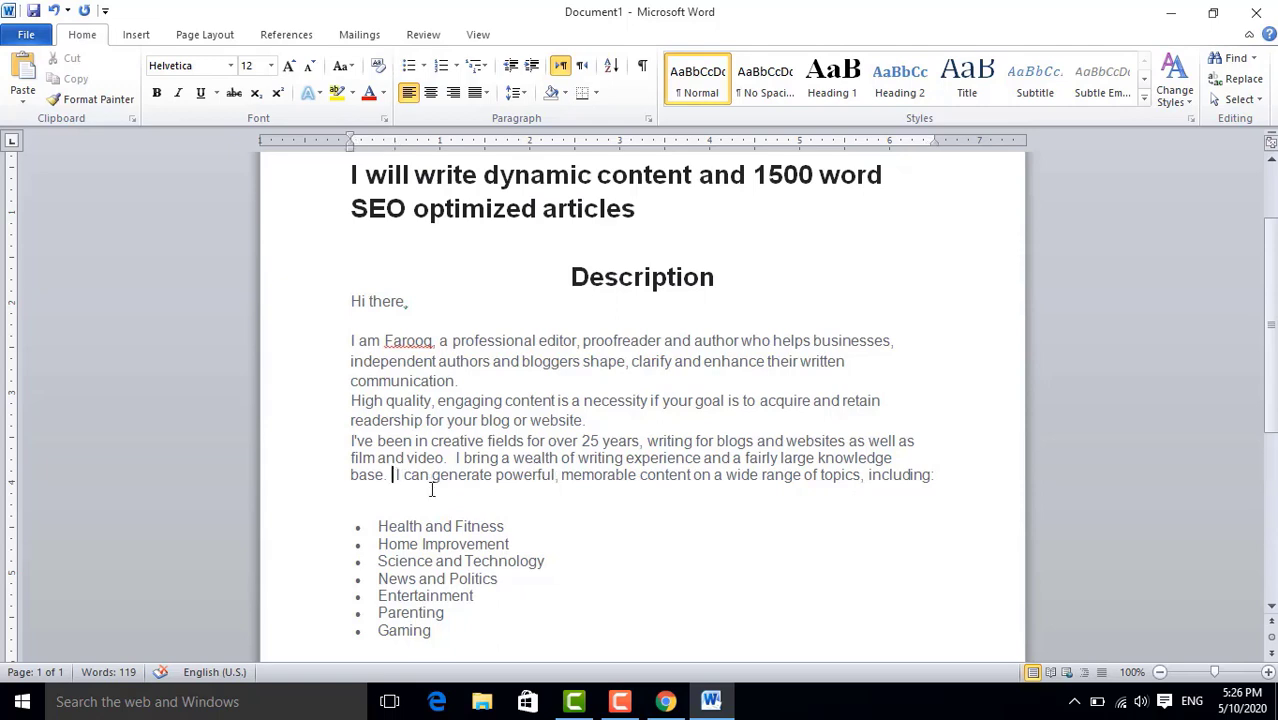
key("Return")
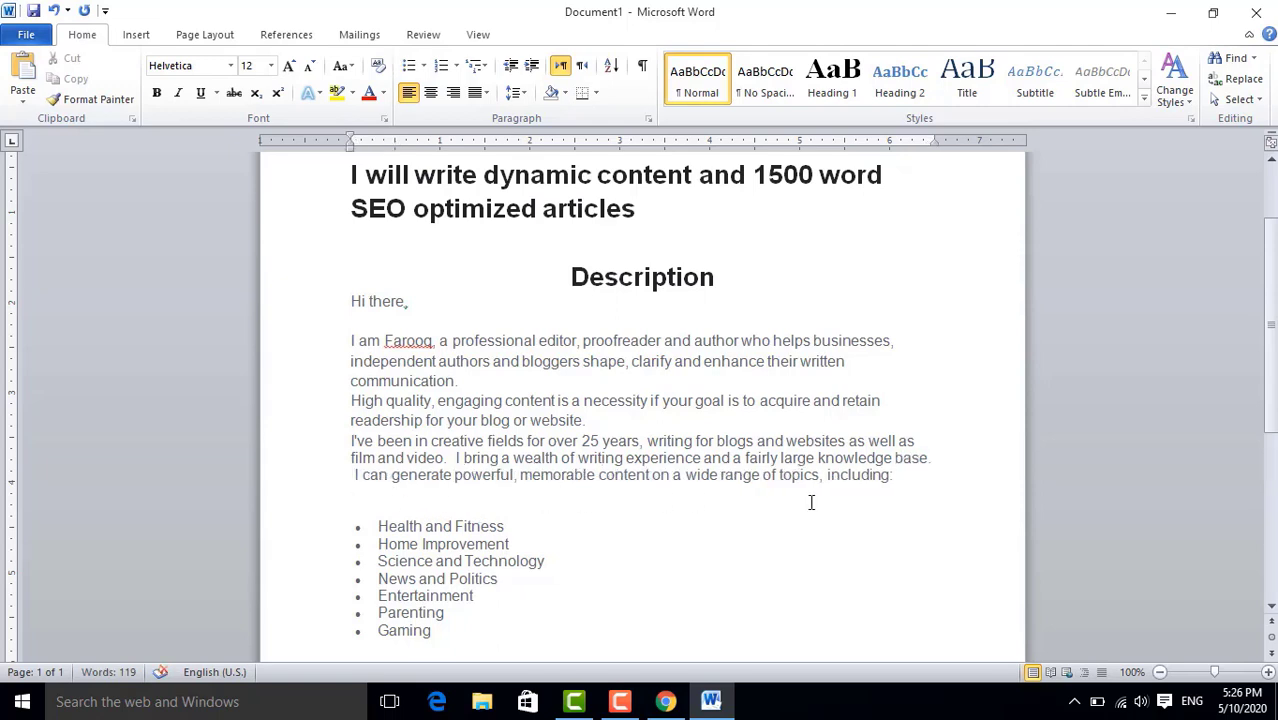
key("Return")
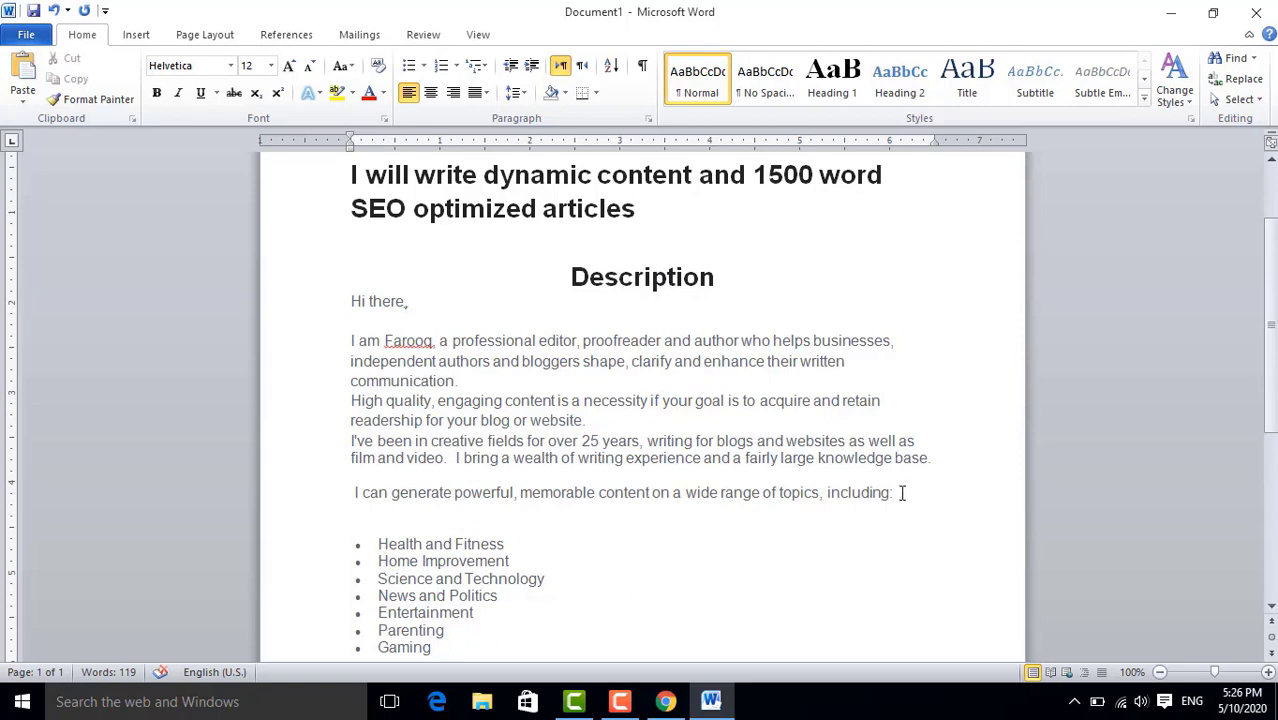
Make the sentence "I can generate powerful, memorable content on a wide range of topics, including:" bold and highlight it in yellow
left_click_drag(903, 491, 643, 507)
left_click_drag(396, 505, 354, 491)
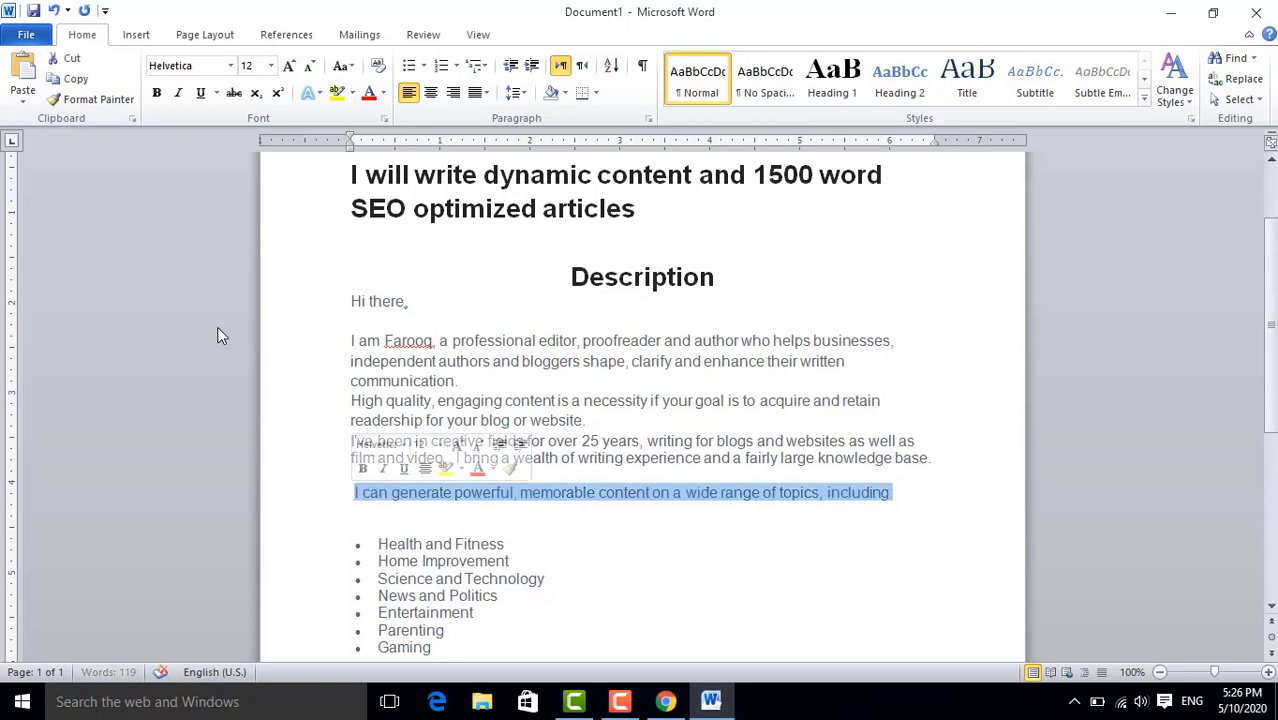
left_click(156, 93)
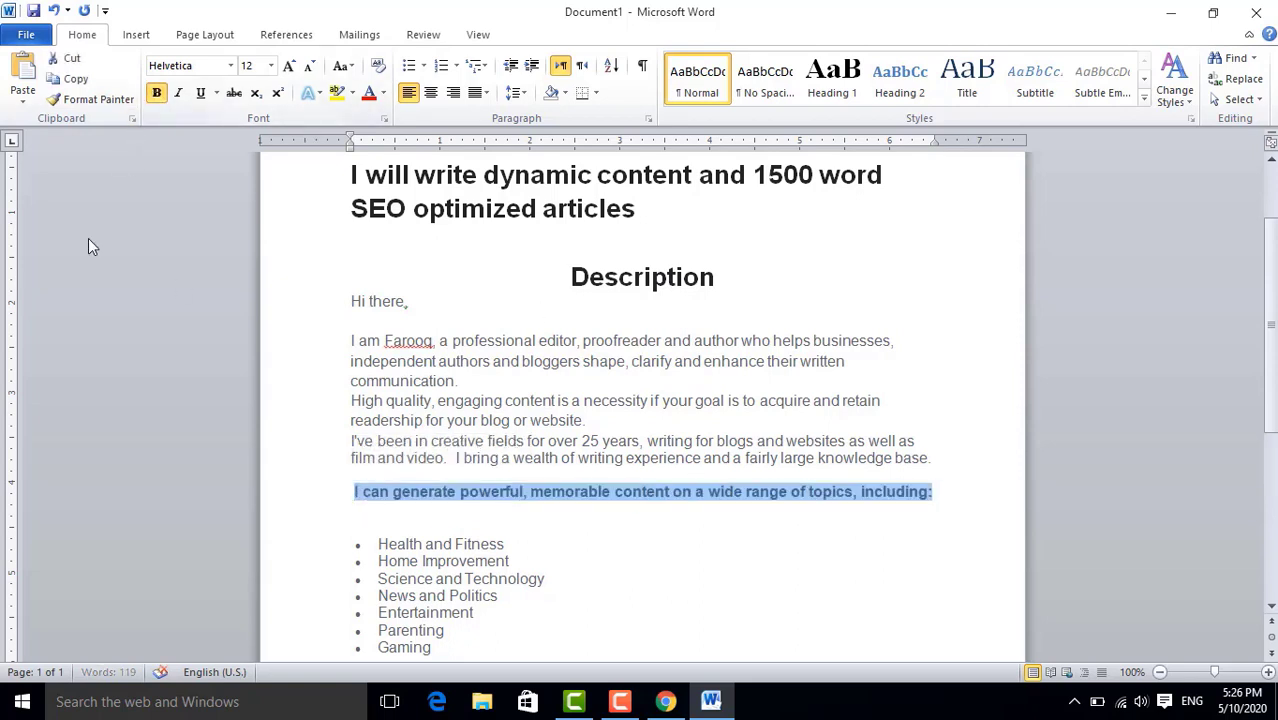
left_click(338, 93)
left_click(887, 544)
scroll(945, 380, "down", 1)
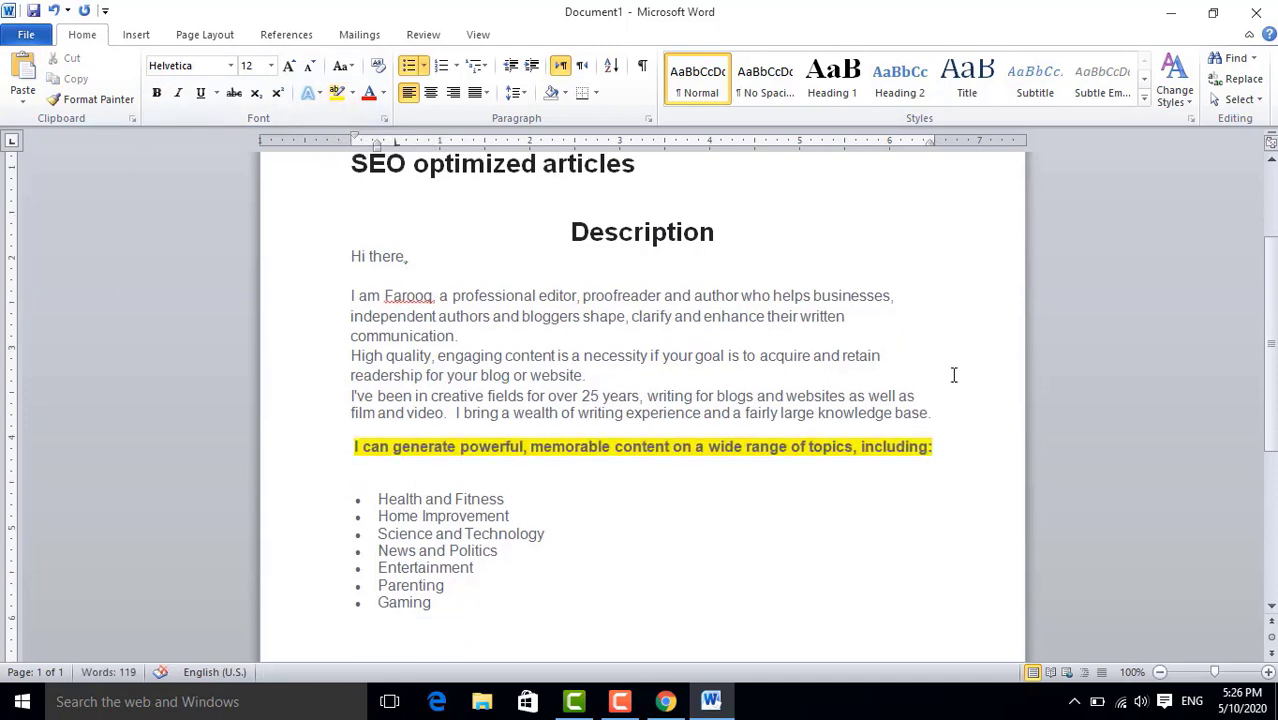
scroll(930, 440, "up", 2)
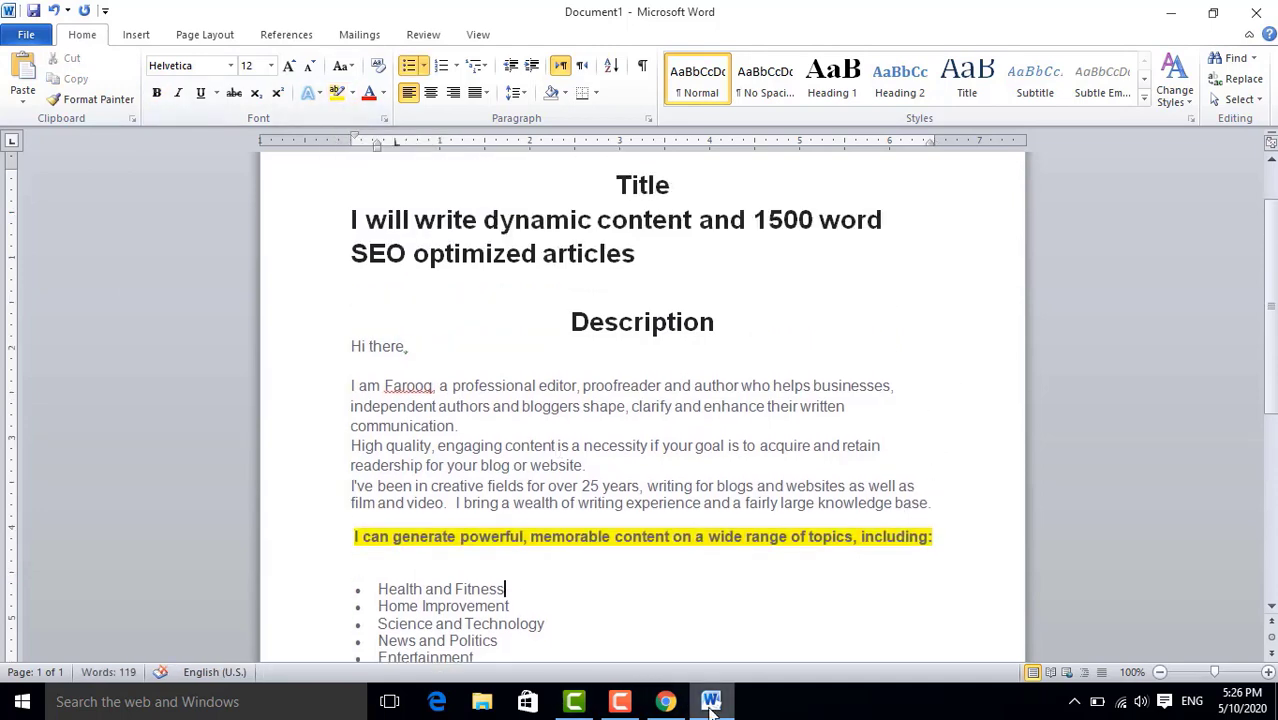
Check the 1500 word SEO articles gig's description in Chrome again and review the drafted title and description in Word
left_click(711, 702)
left_click(752, 392)
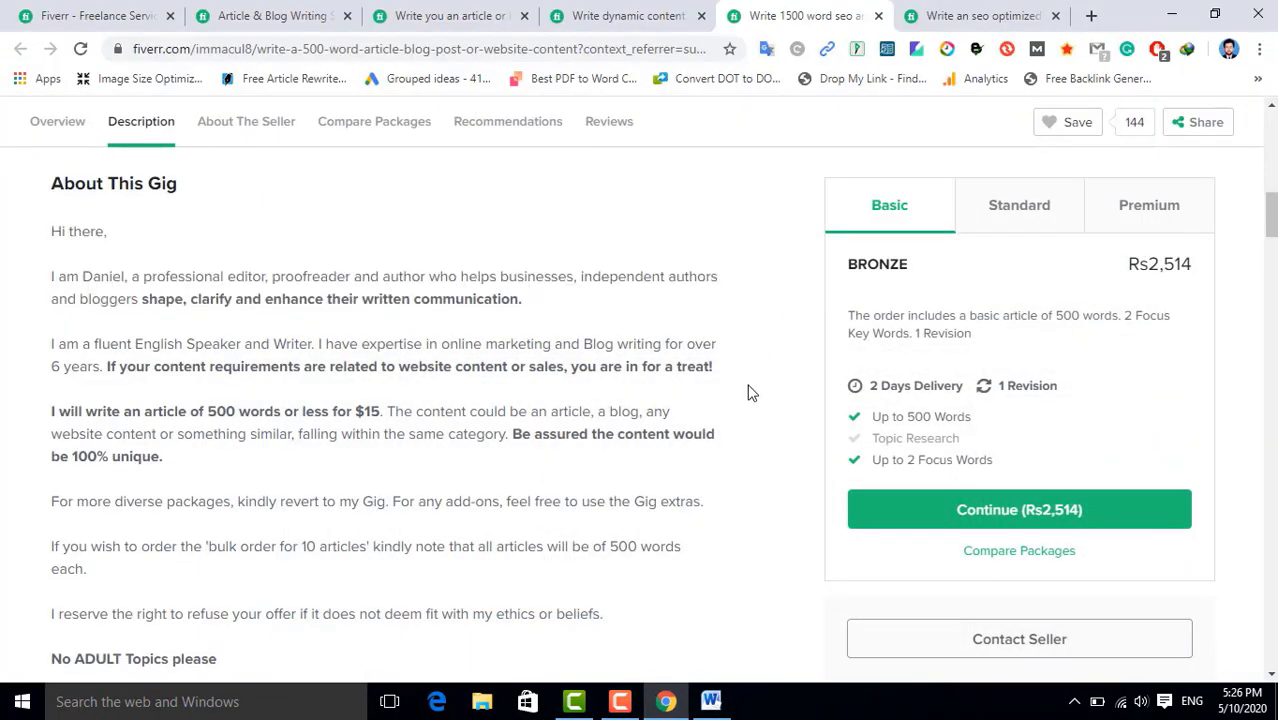
scroll(759, 414, "down", 1)
left_click(711, 702)
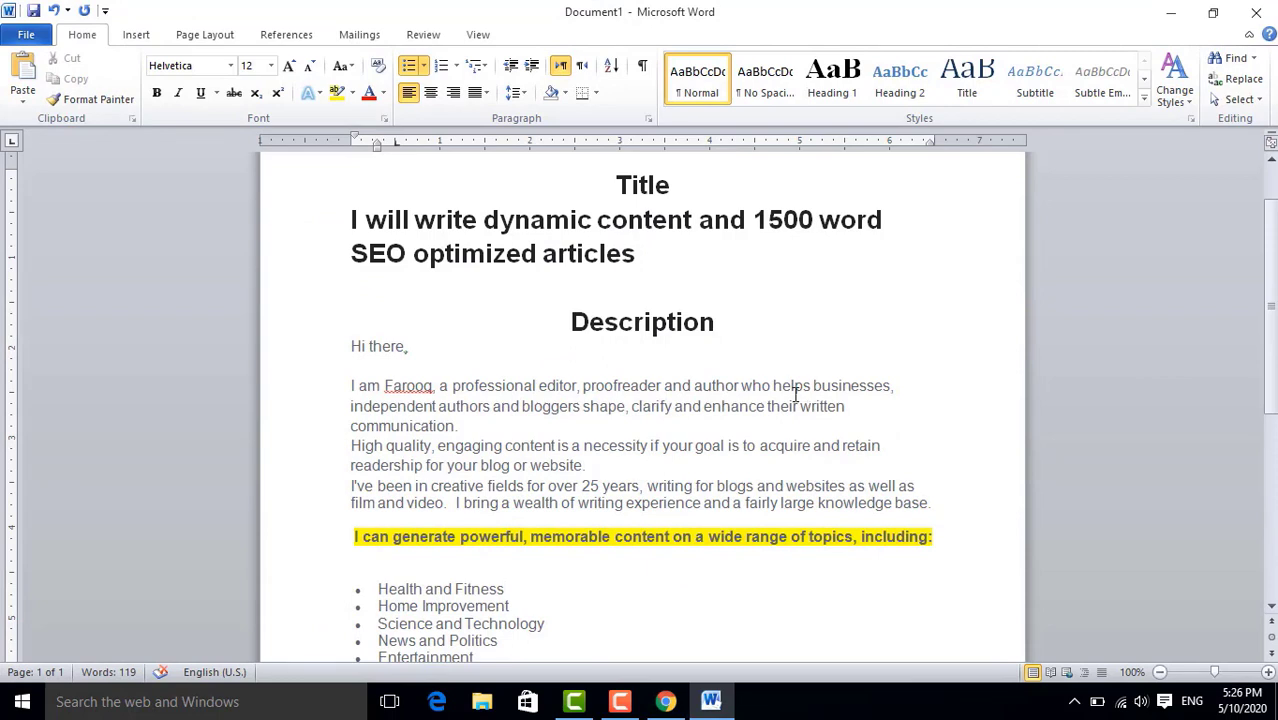
scroll(800, 398, "down", 3)
scroll(807, 400, "up", 1)
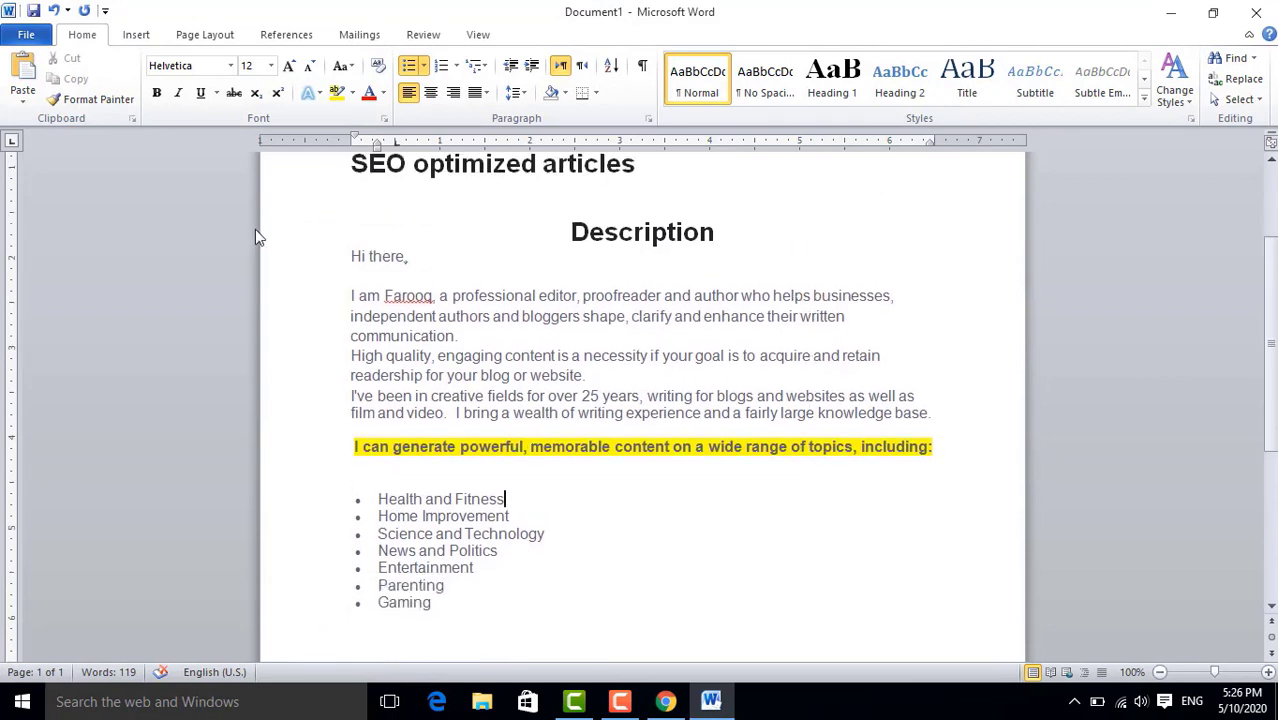
scroll(579, 333, "up", 2)
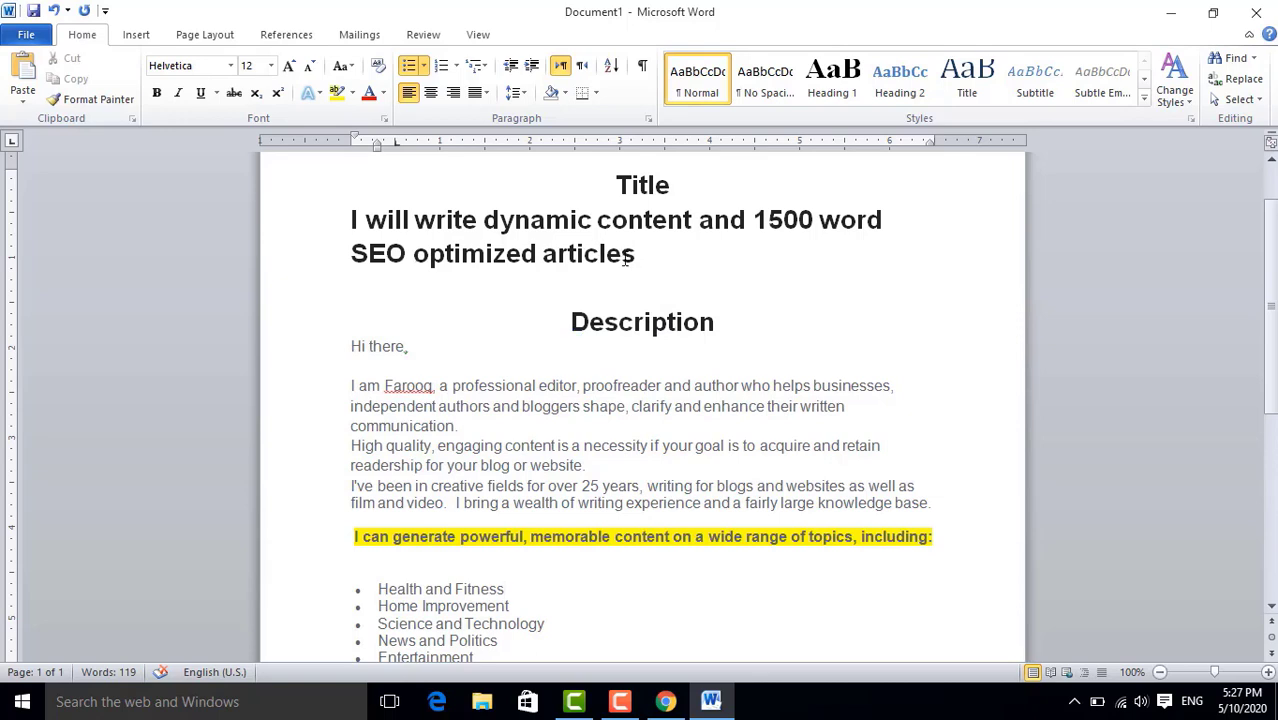
Delete the Parenting bullet and its empty line from the topic list
scroll(650, 290, "down", 3)
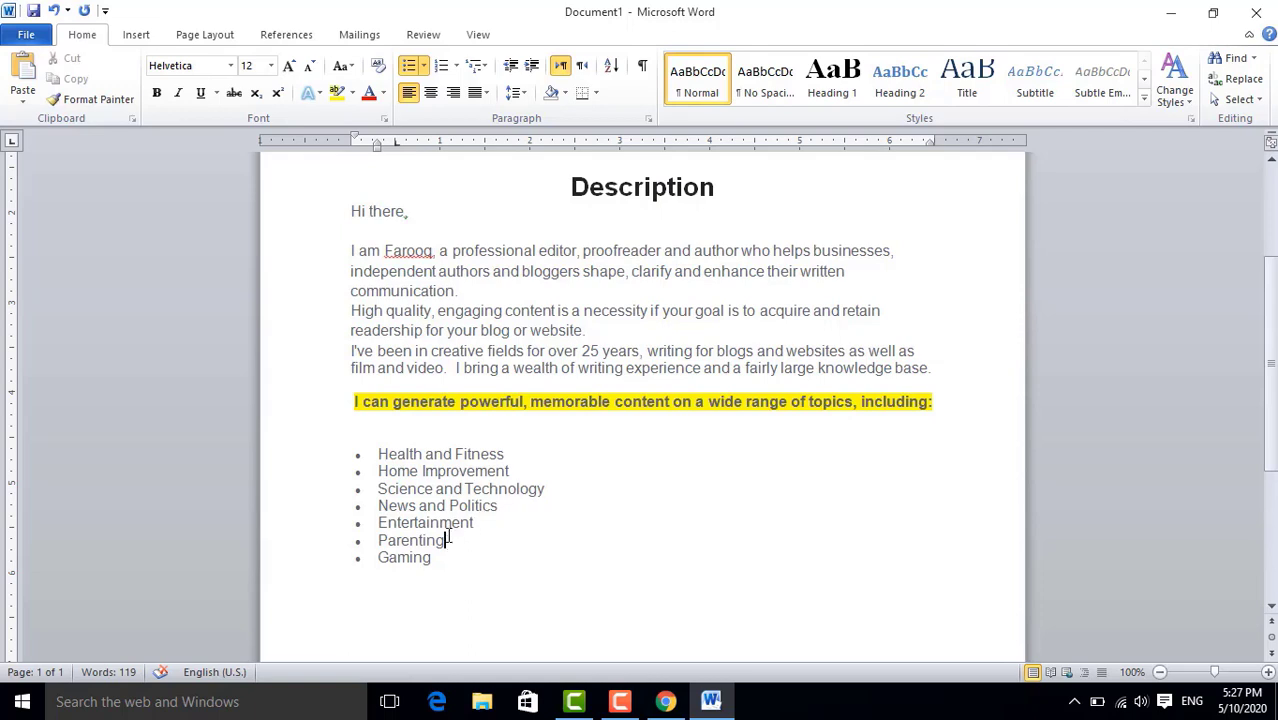
key("BackSpace")
key("BackSpace")
key("BackSpace")
key("BackSpace")
key("BackSpace")
key("BackSpace")
key("BackSpace")
key("BackSpace")
key("BackSpace")
key("BackSpace")
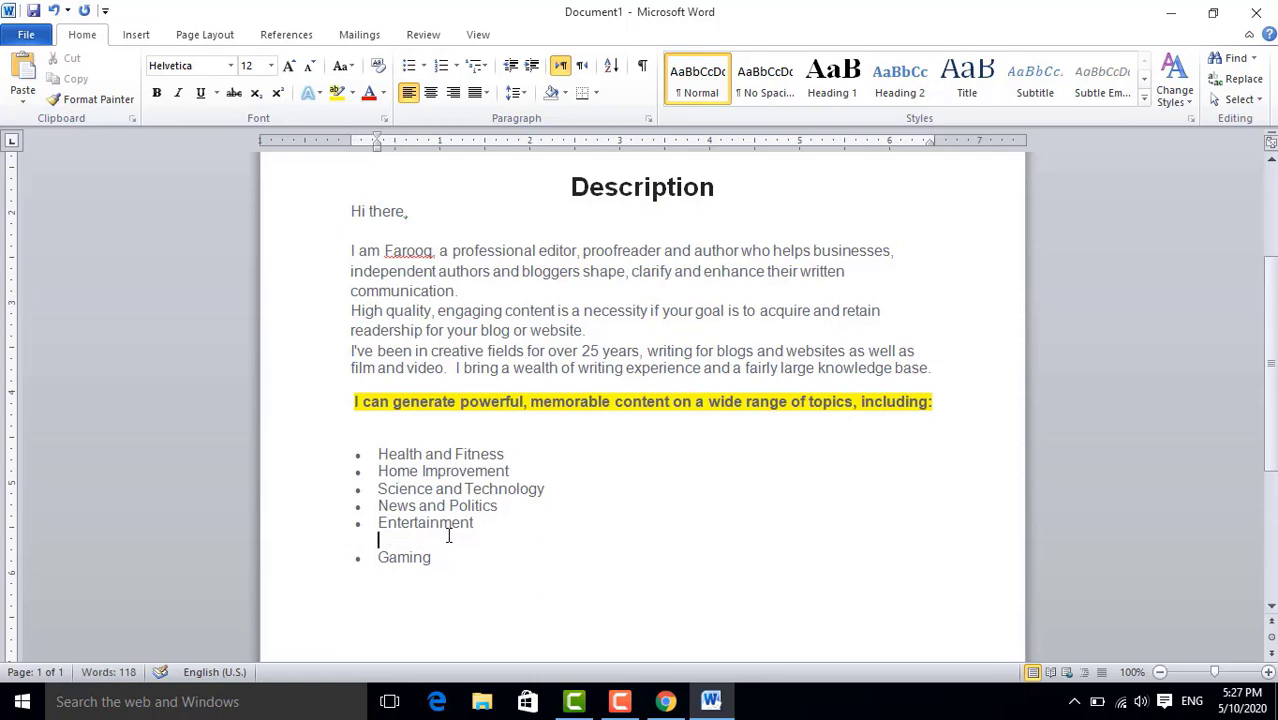
key("BackSpace")
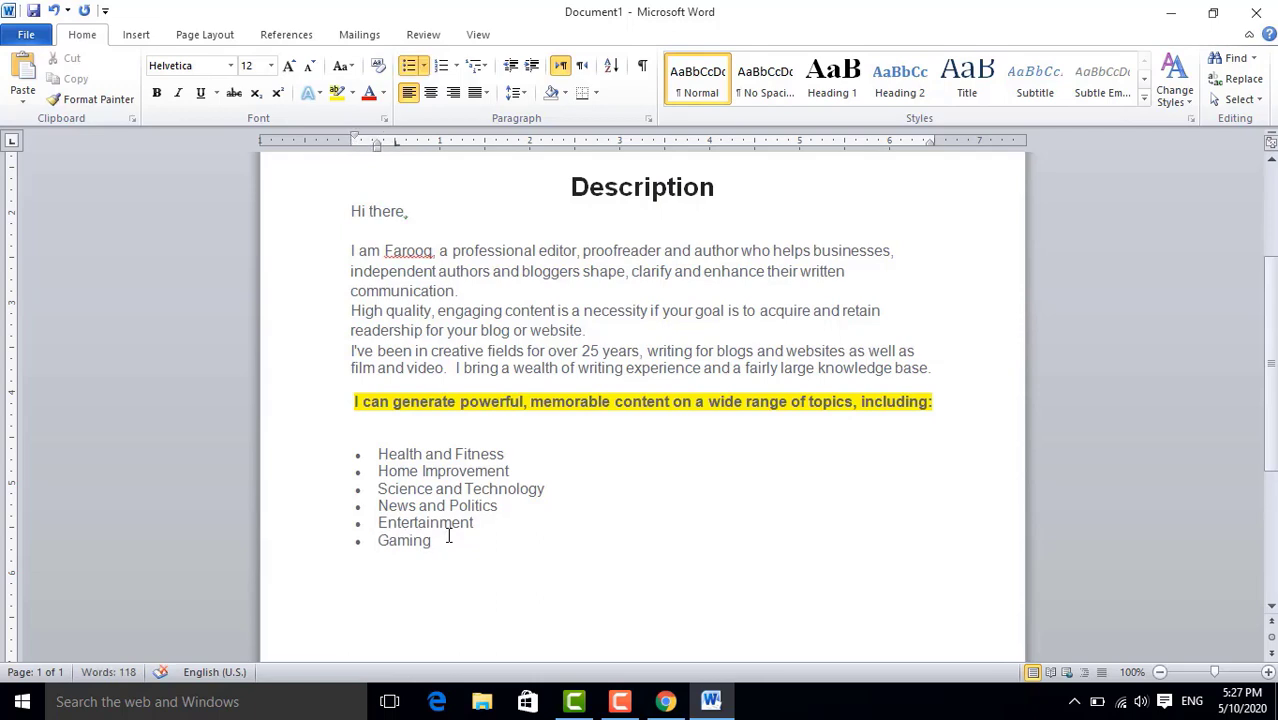
Switch to Chrome and copy "Your Blog post will be:" and its four checkmarked points from the SEO optimized blog post gig
left_click(655, 701)
left_click(984, 15)
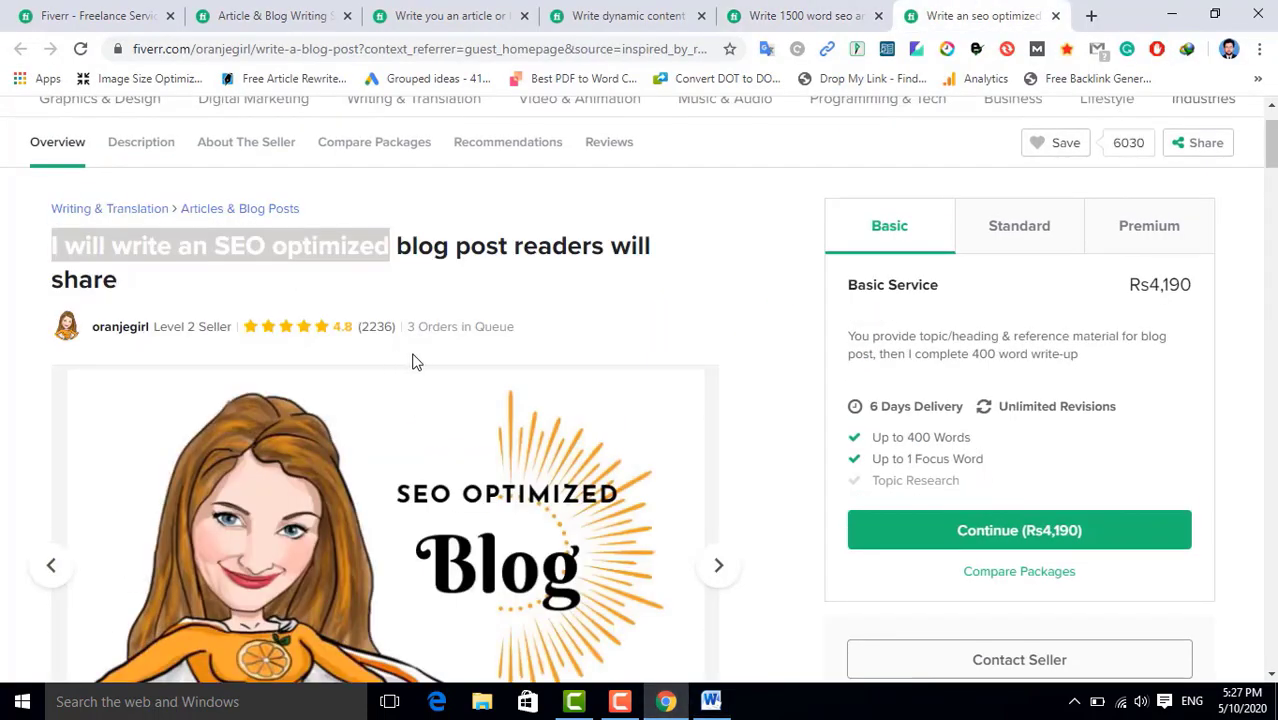
scroll(519, 397, "down", 3)
scroll(705, 430, "down", 6)
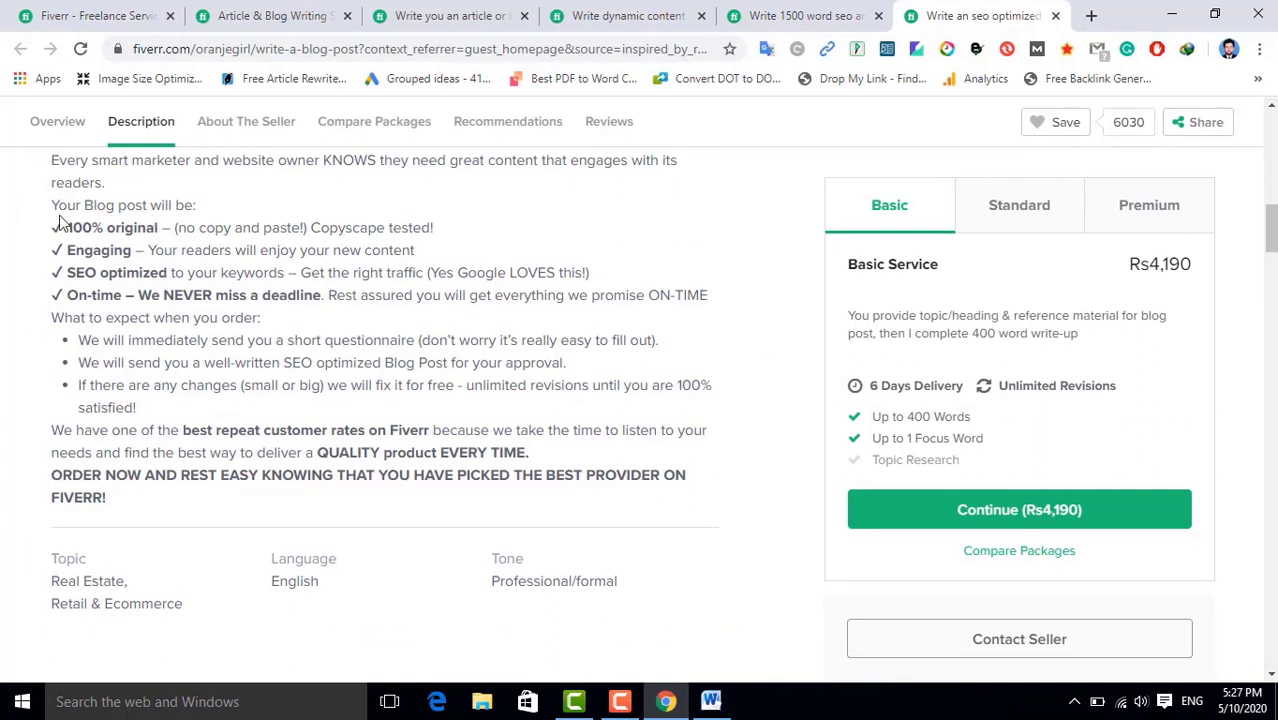
left_click_drag(50, 205, 704, 291)
right_click(198, 258)
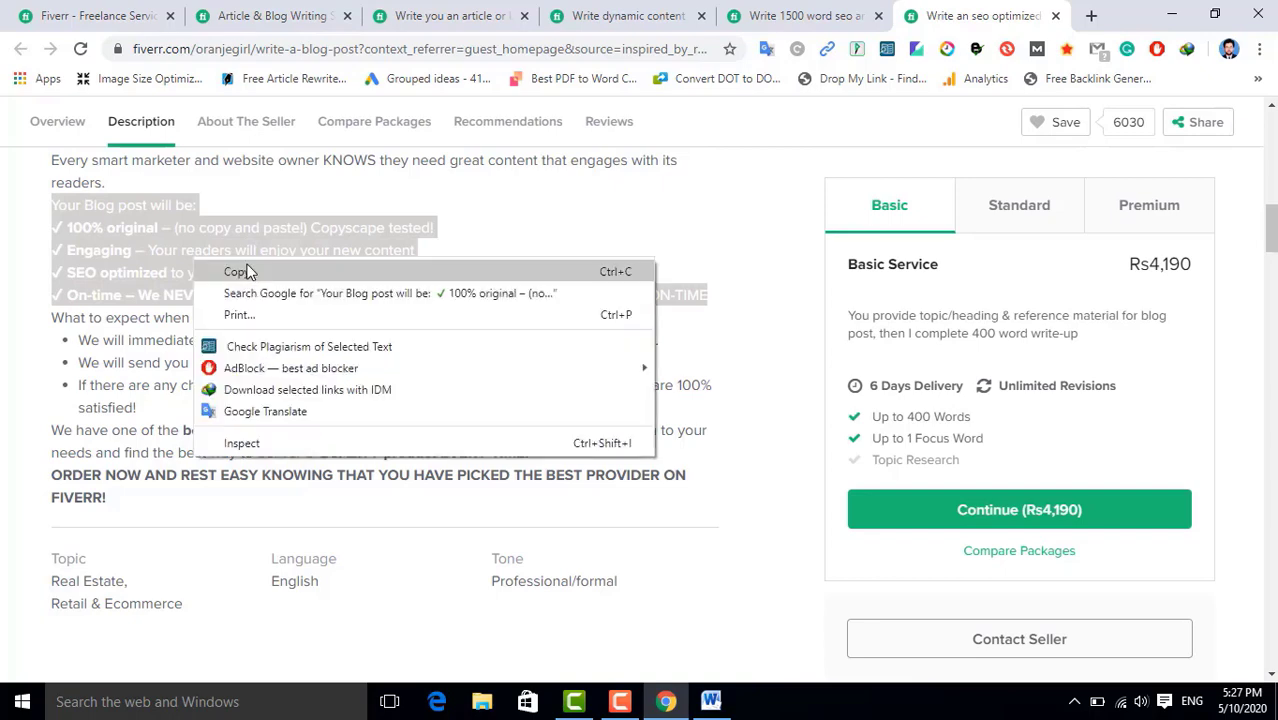
left_click(230, 271)
Switch to Word and paste the copied section on a new unbulleted line below the Gaming bullet
left_click(711, 701)
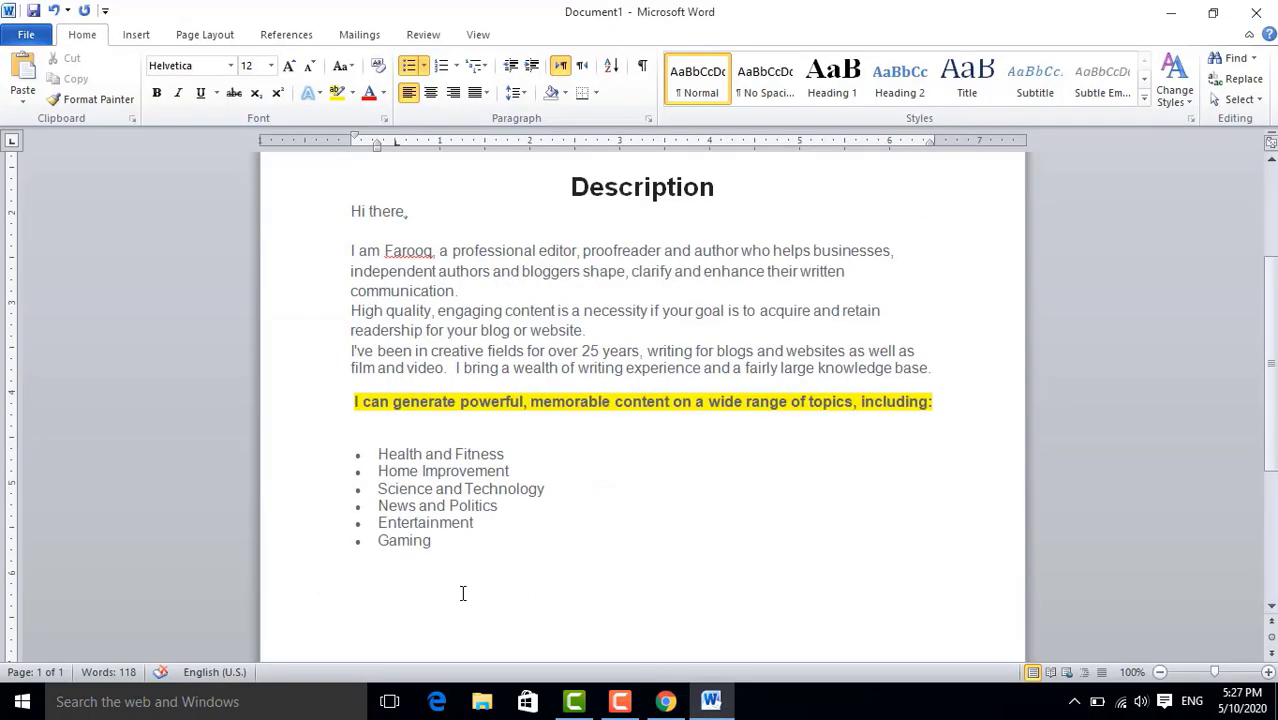
key("Return")
key("Return")
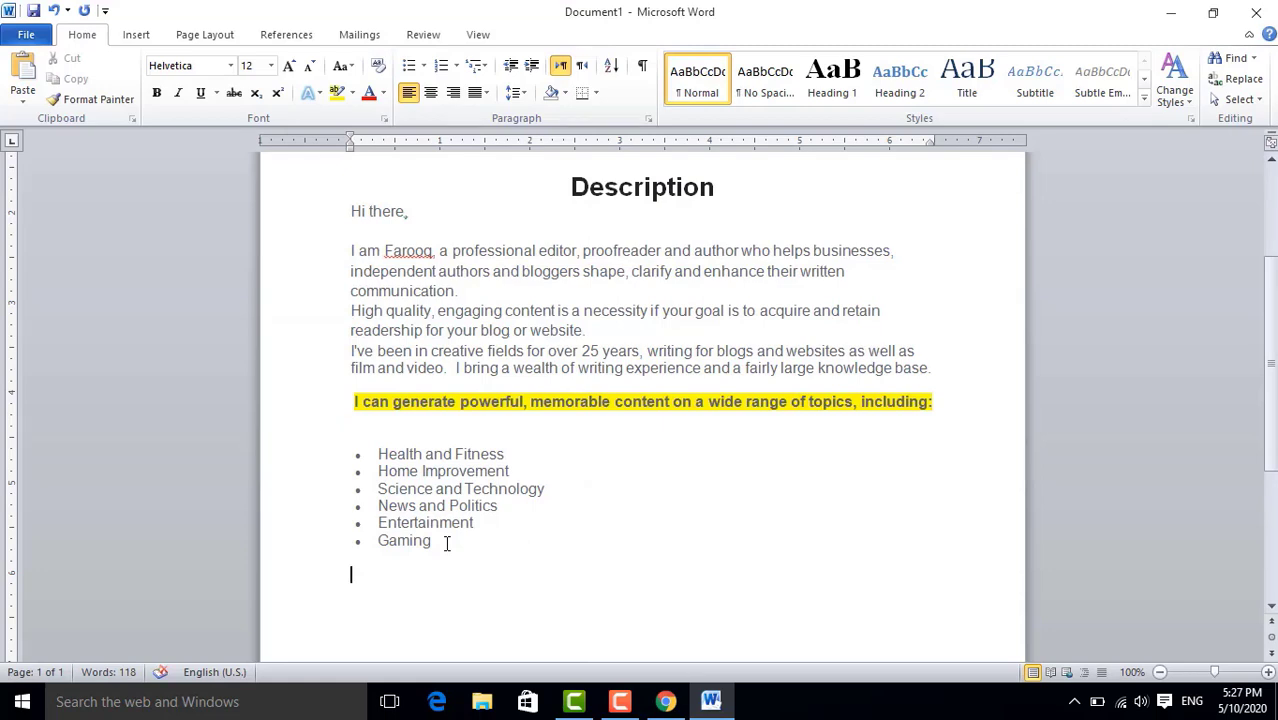
key("ctrl+v")
Make the line "Your Blog post will be:" bold and highlight it in yellow
scroll(835, 475, "down", 3)
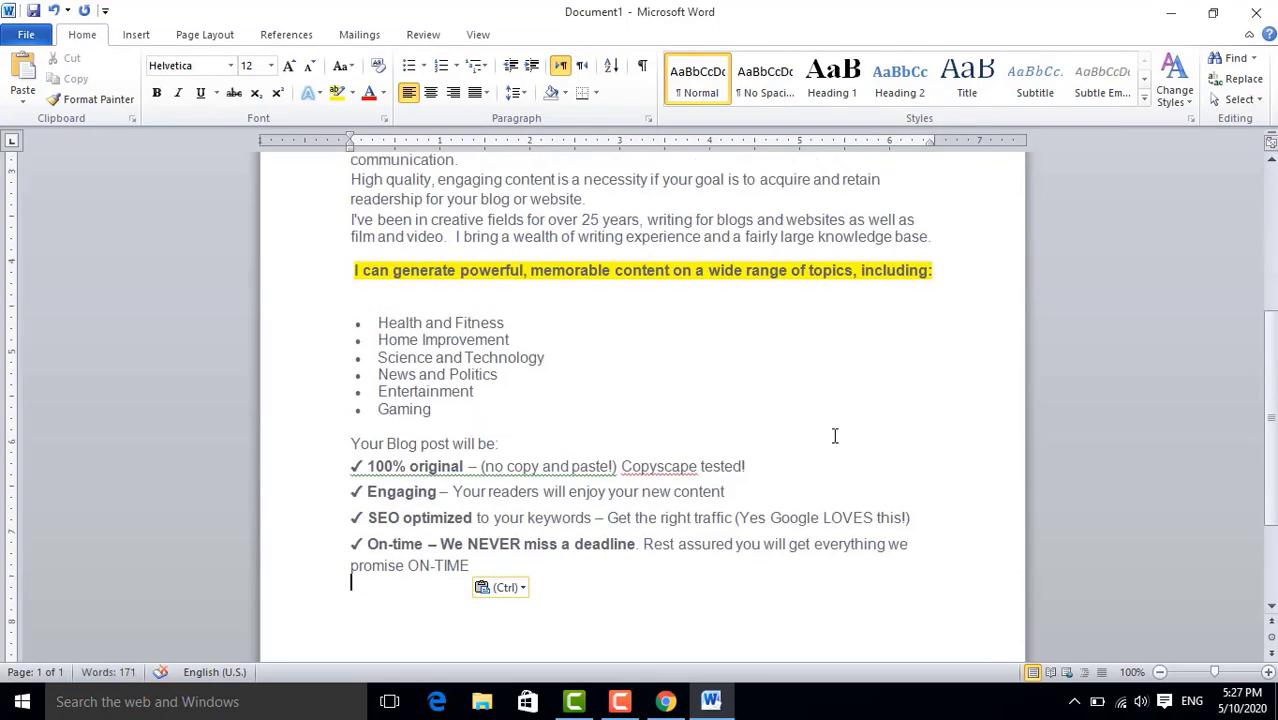
left_click_drag(503, 398, 350, 398)
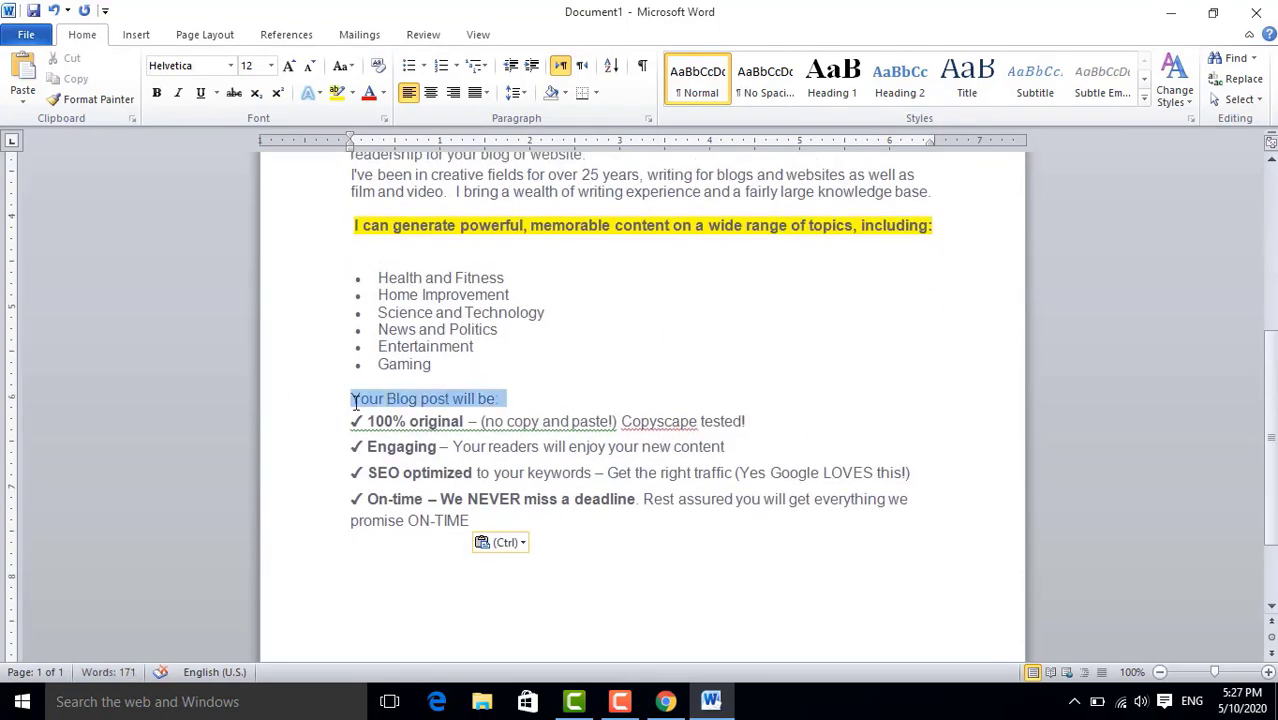
left_click(156, 92)
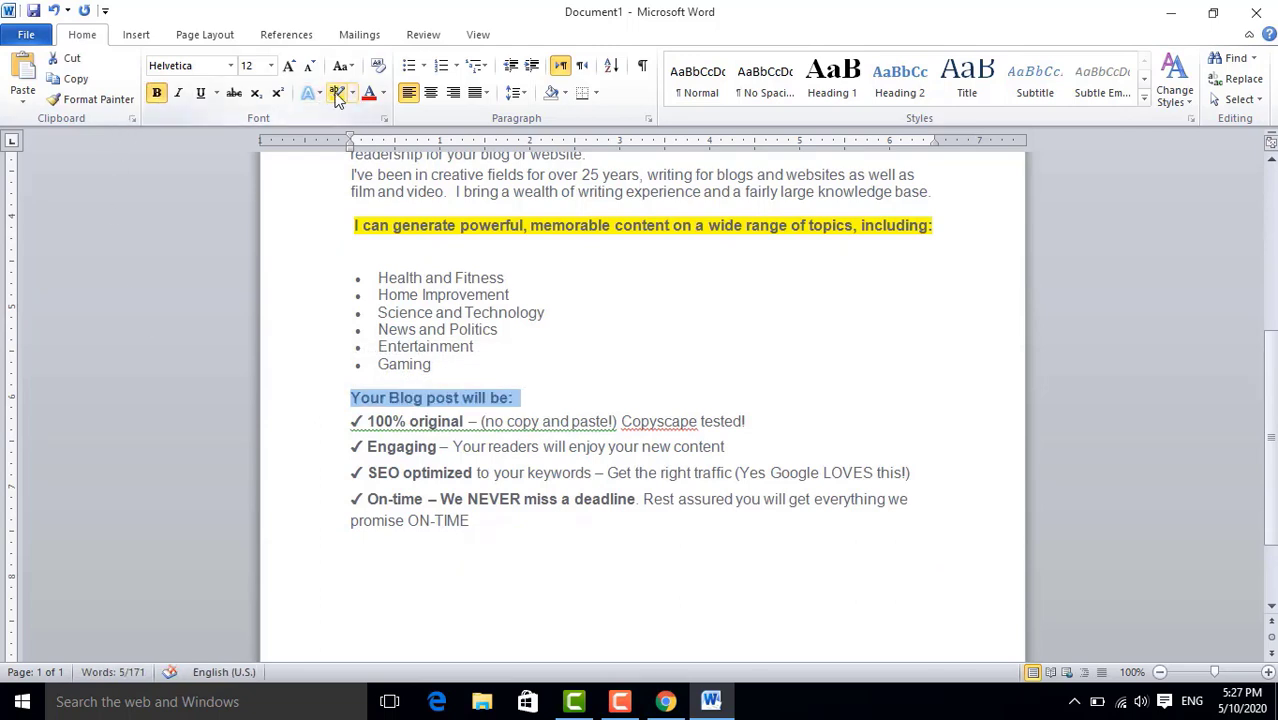
left_click(337, 92)
left_click(428, 364)
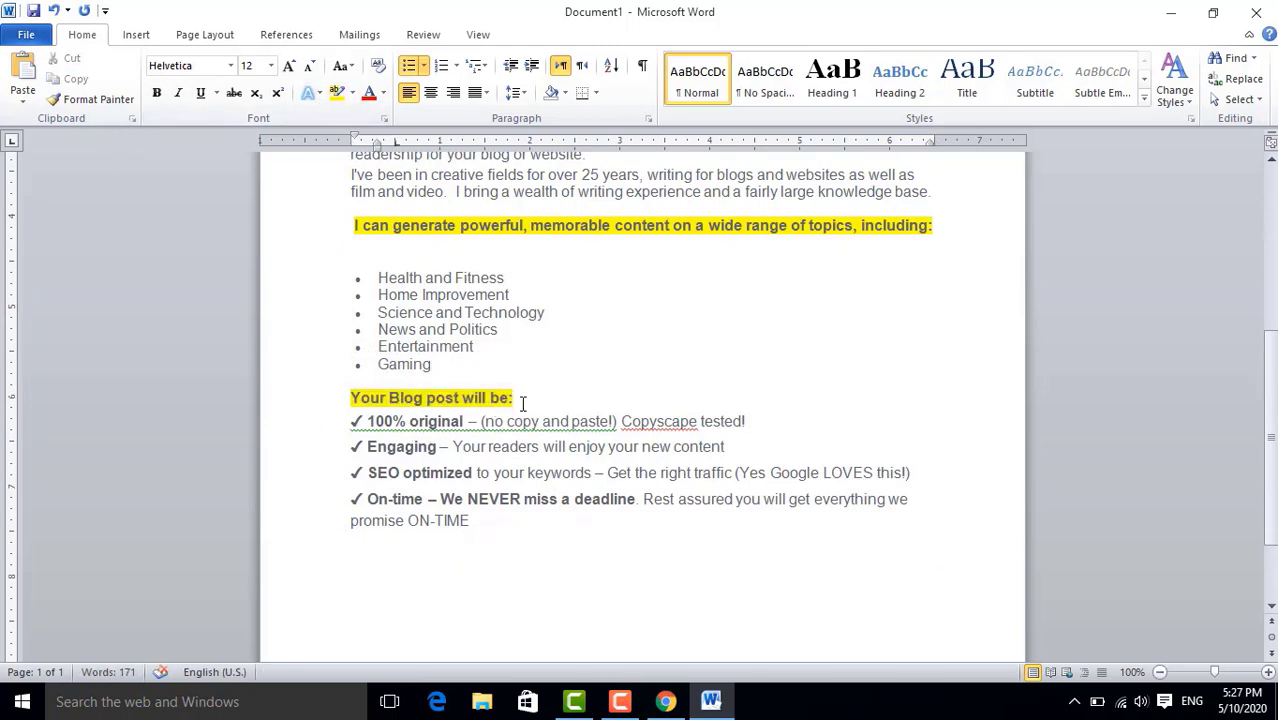
Insert a blank line below the "Your Blog post will be:" heading and reword the heading as "My services:"
left_click(520, 399)
key("Return")
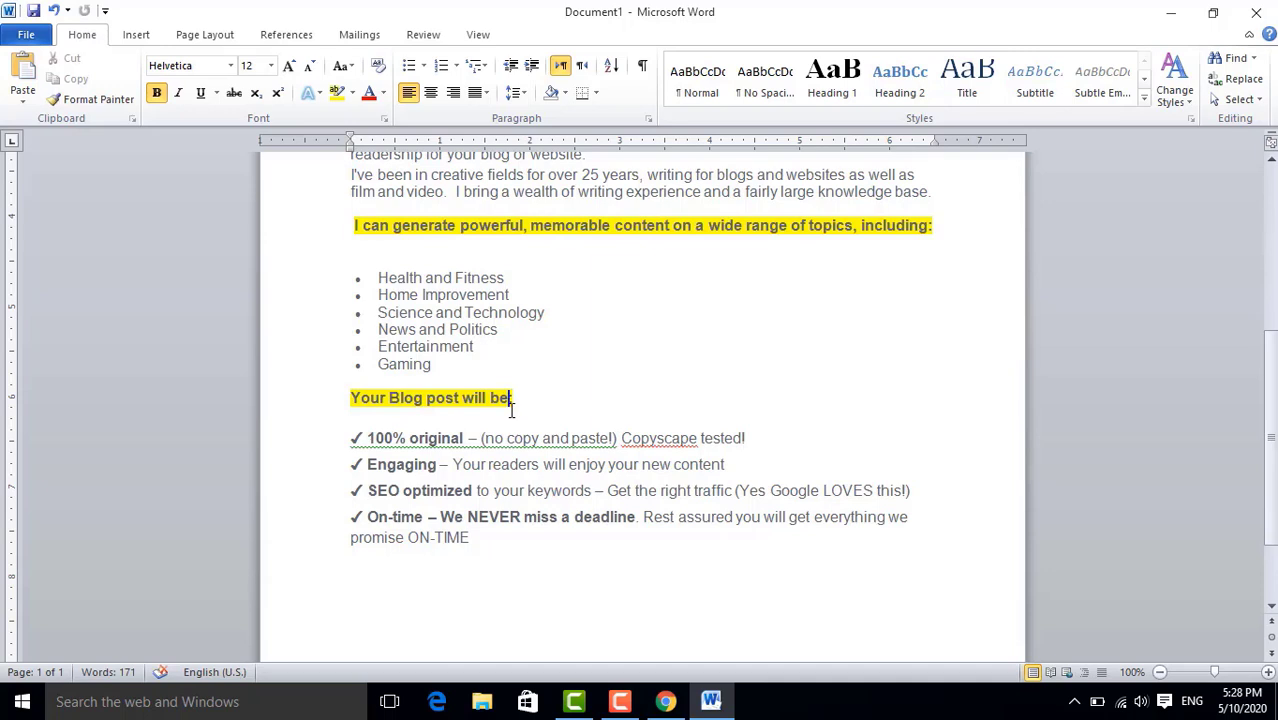
key("BackSpace")
key("BackSpace")
key("BackSpace")
key("BackSpace")
key("BackSpace")
key("BackSpace")
key("BackSpace")
key("BackSpace")
key("BackSpace")
key("BackSpace")
key("BackSpace")
key("BackSpace")
key("BackSpace")
key("BackSpace")
key("BackSpace")
key("BackSpace")
key("BackSpace")
key("BackSpace")
key("BackSpace")
key("BackSpace")
key("BackSpace")
key("BackSpace")
key("BackSpace")
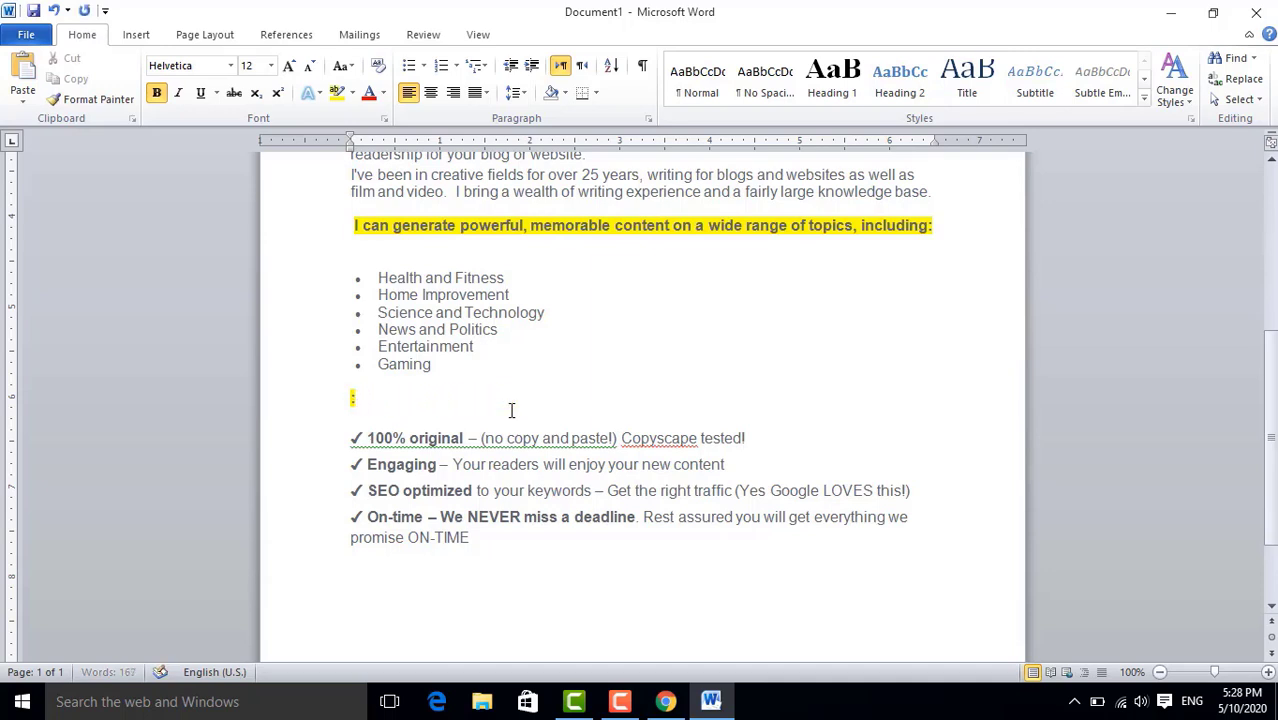
type("My se")
type("rvice")
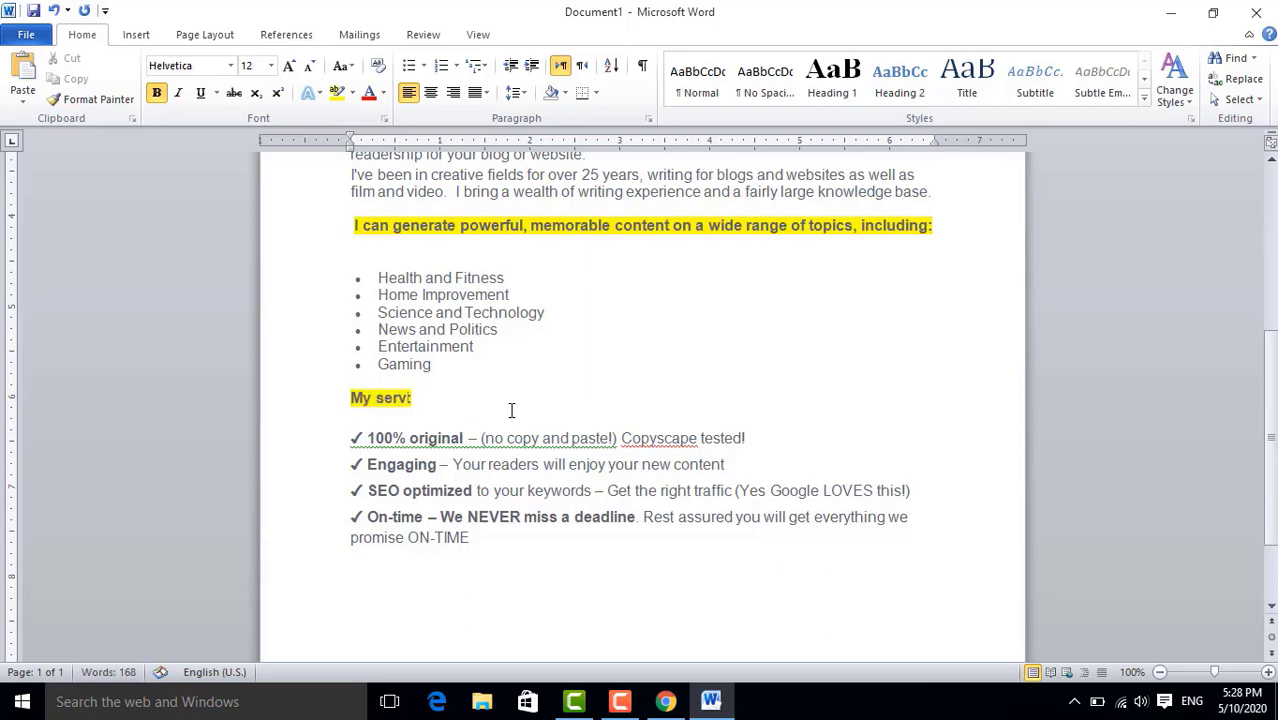
type("s")
Start a new line at the end of the description, after "promise ON-TIME"
scroll(642, 512, "up", 5)
scroll(644, 510, "down", 6)
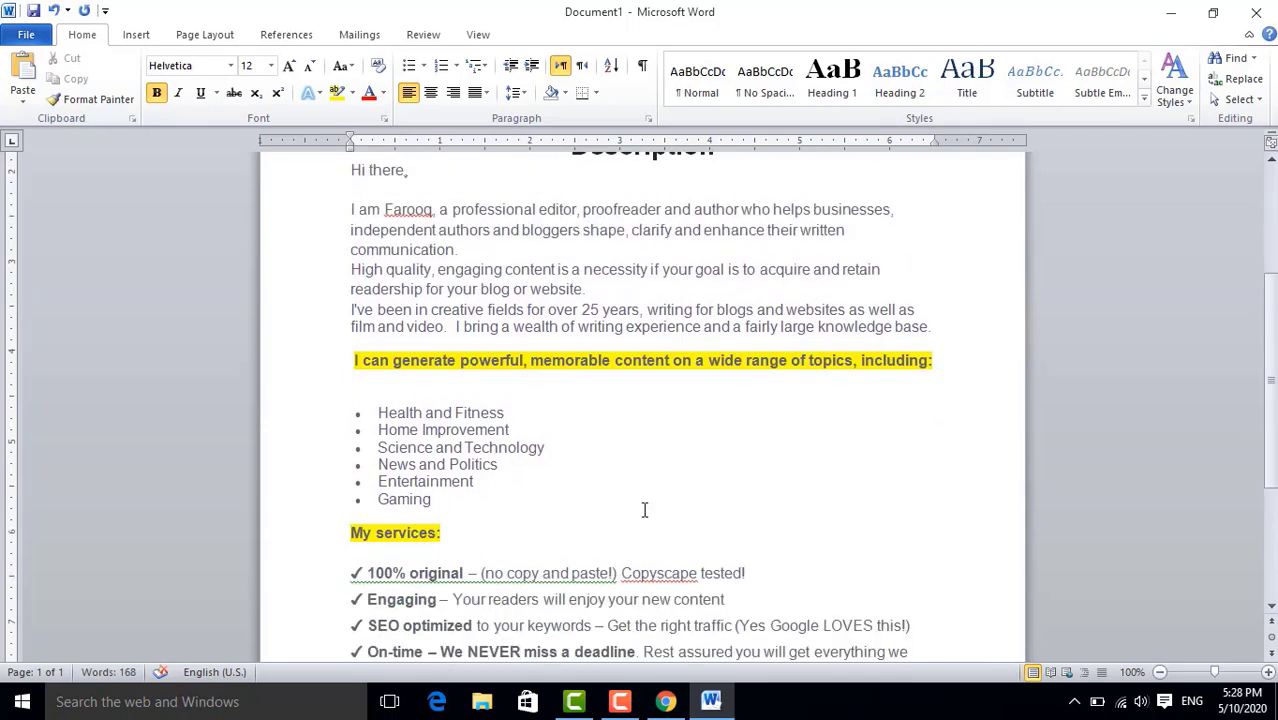
left_click(477, 496)
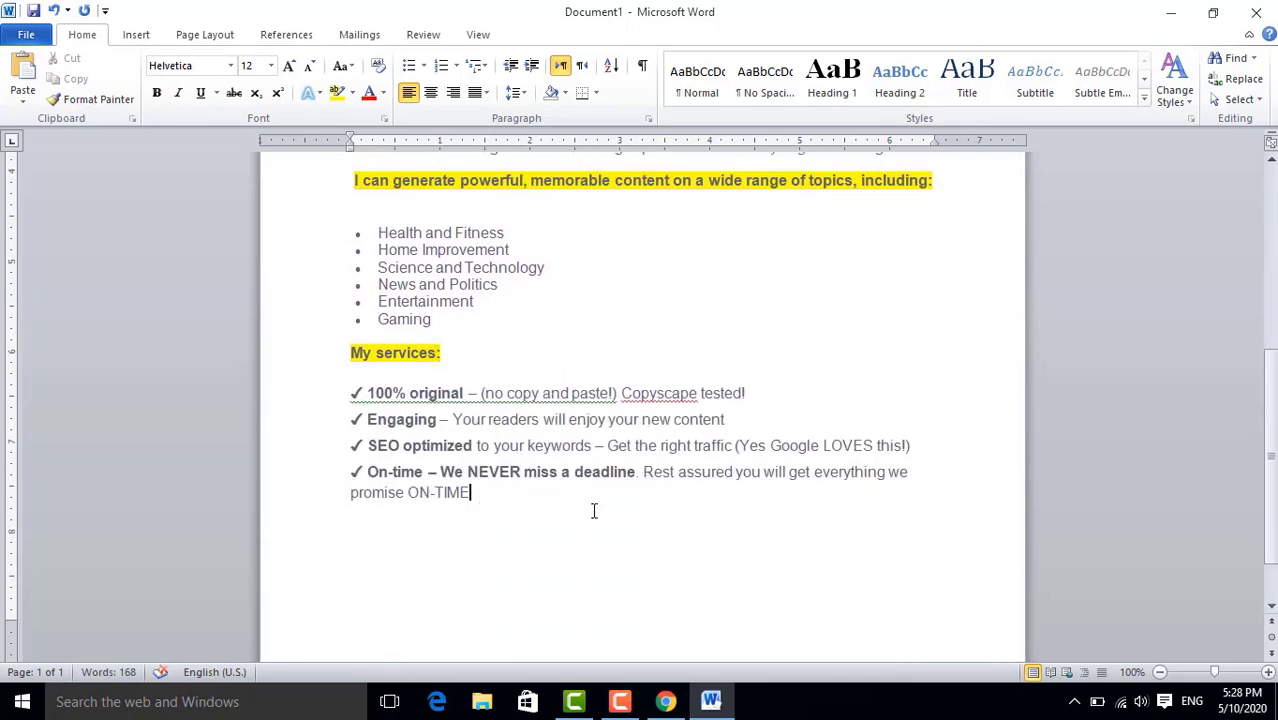
key("Return")
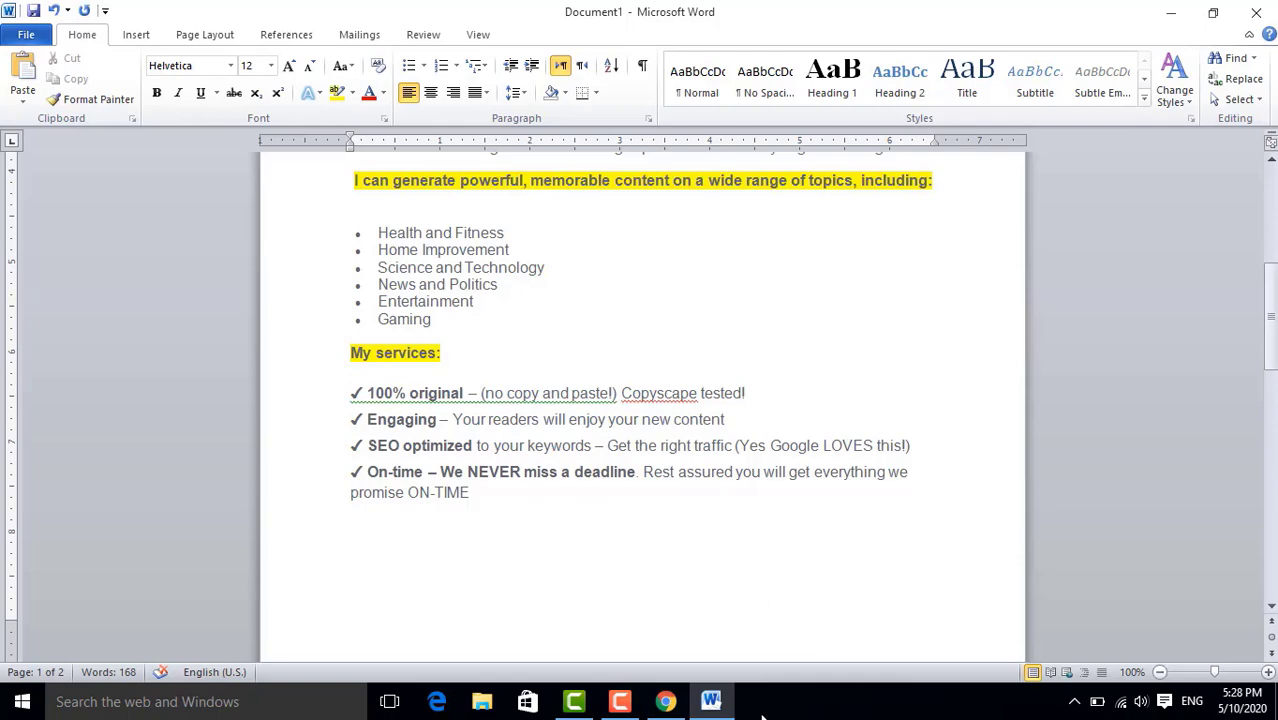
Review the descriptions of the four open article and blog writing gigs in Chrome for more text to reuse
left_click(662, 701)
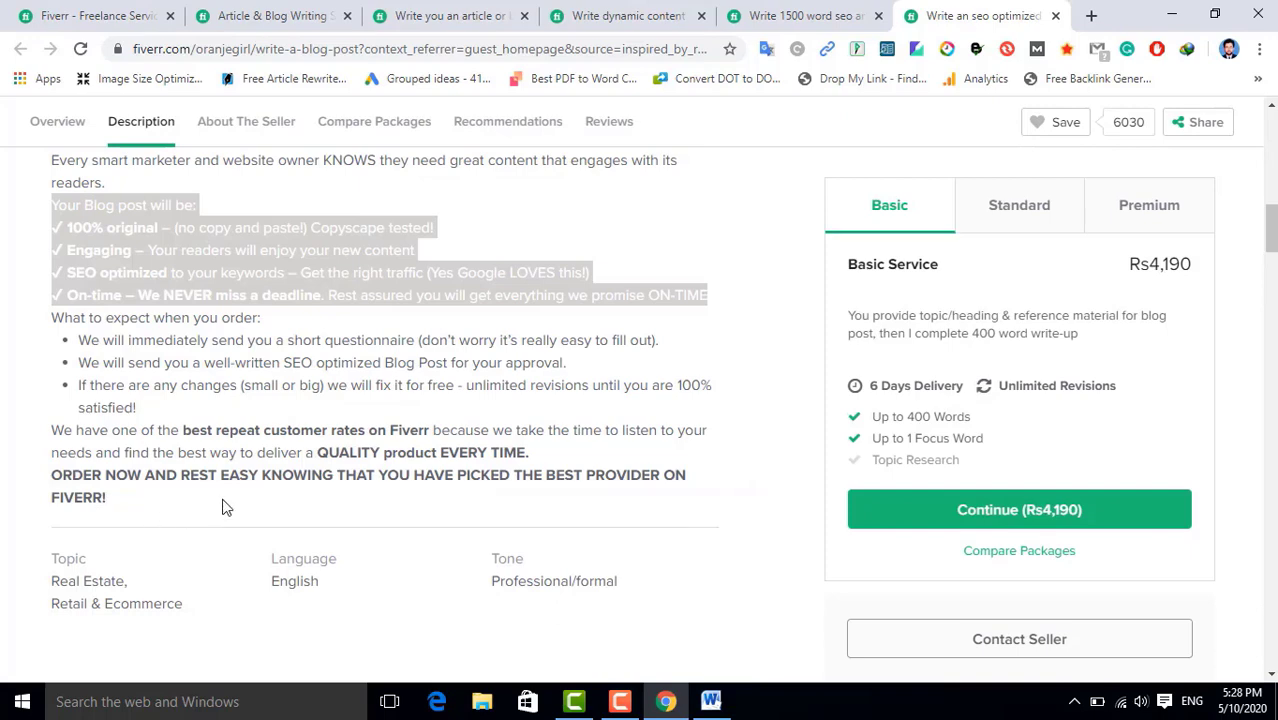
left_click(430, 15)
scroll(550, 310, "down", 2)
scroll(545, 343, "down", 2)
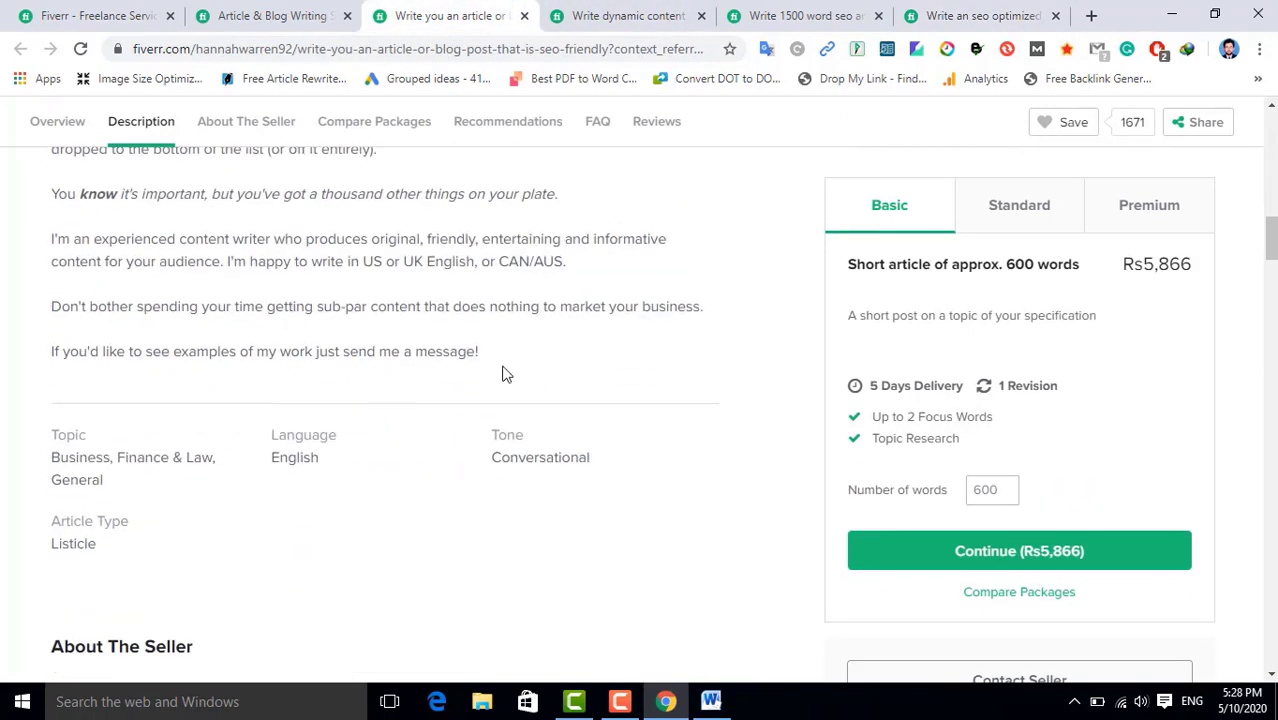
scroll(502, 374, "up", 2)
scroll(502, 374, "up", 4)
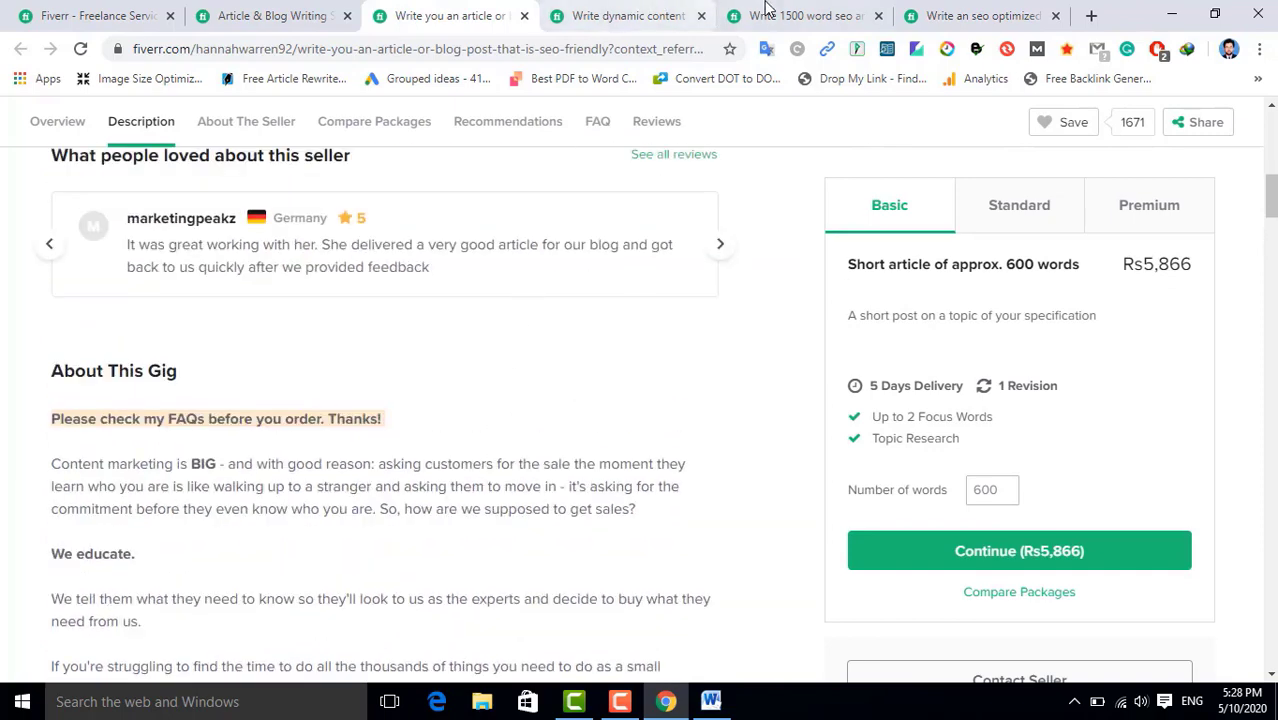
left_click(645, 15)
scroll(473, 427, "down", 2)
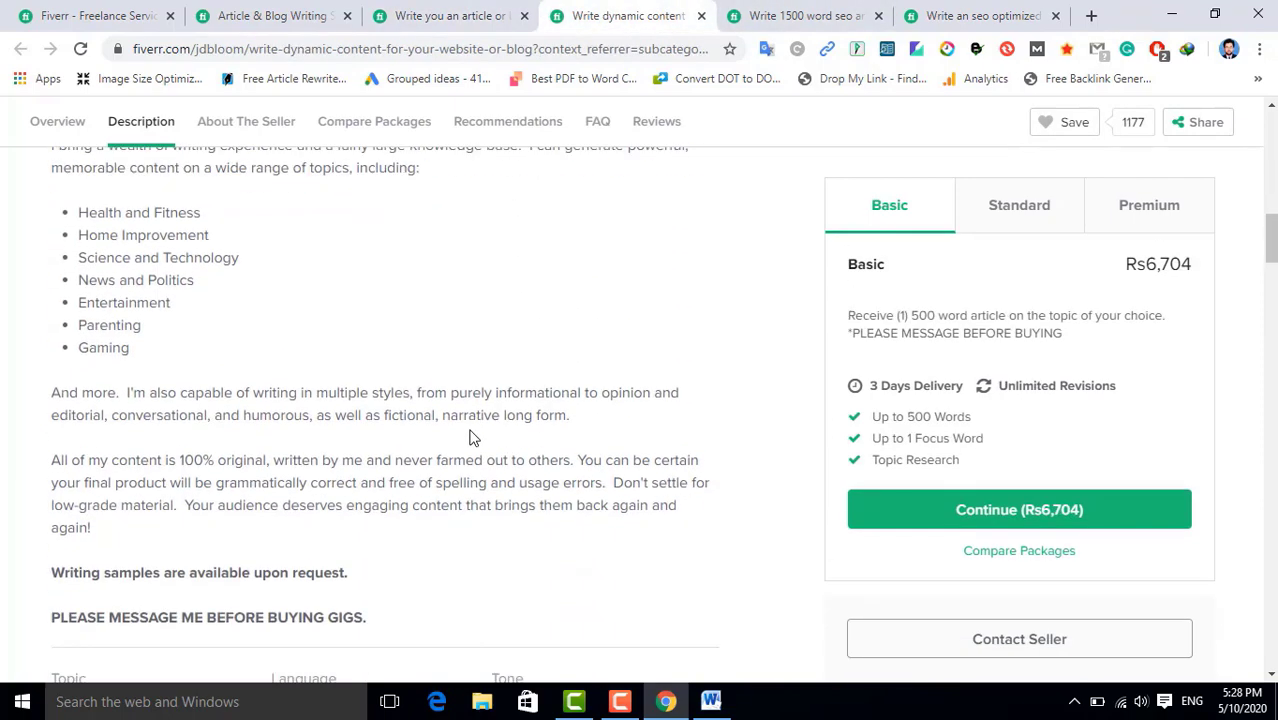
scroll(452, 509, "up", 3)
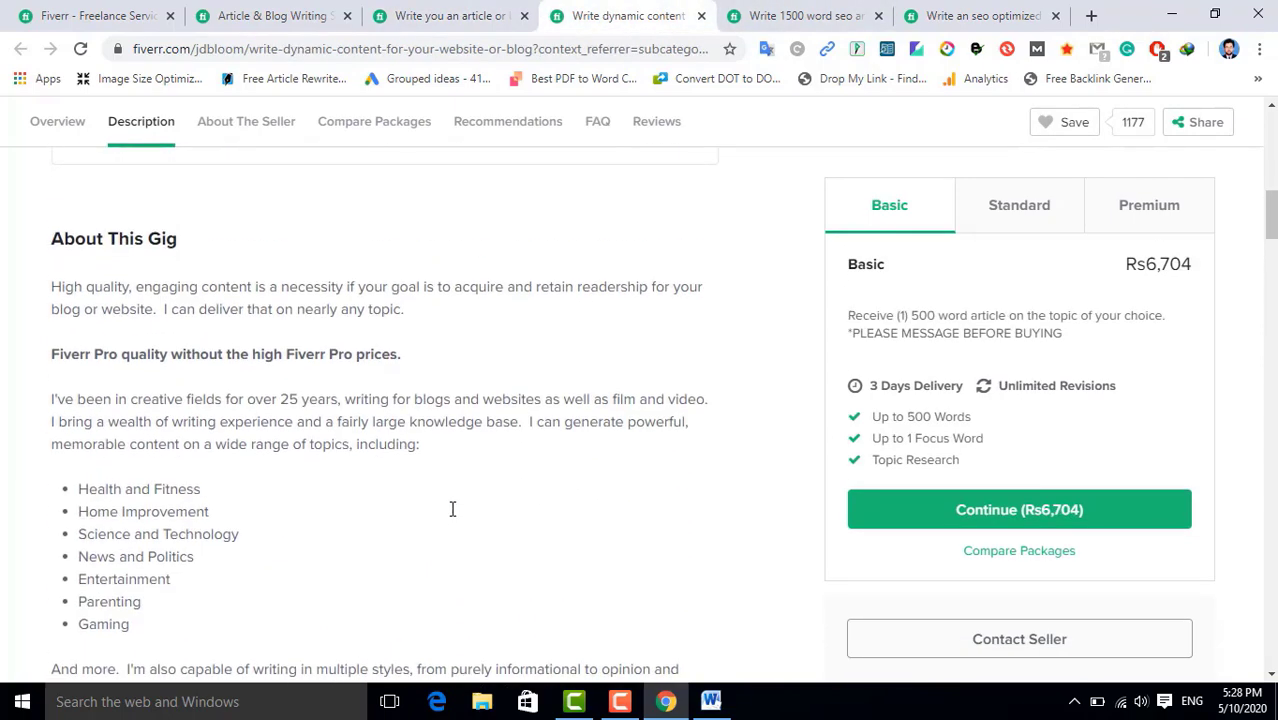
scroll(479, 334, "up", 3)
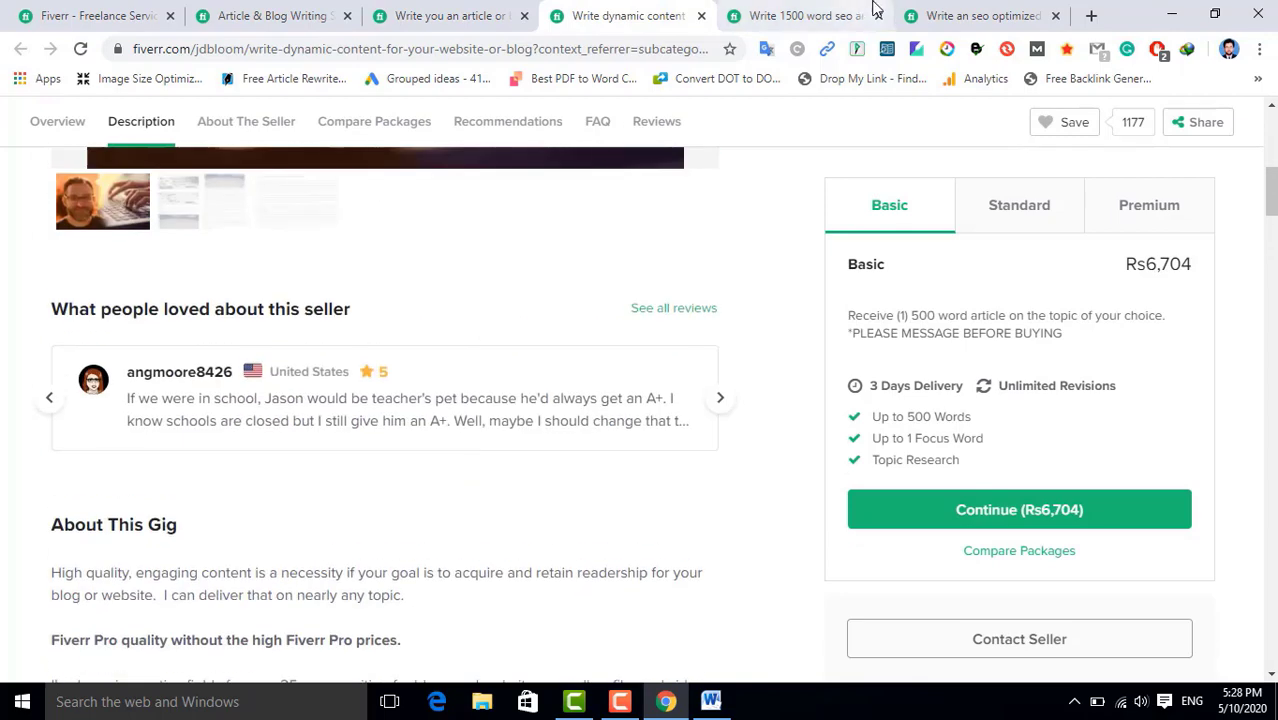
left_click(825, 15)
scroll(645, 410, "down", 1)
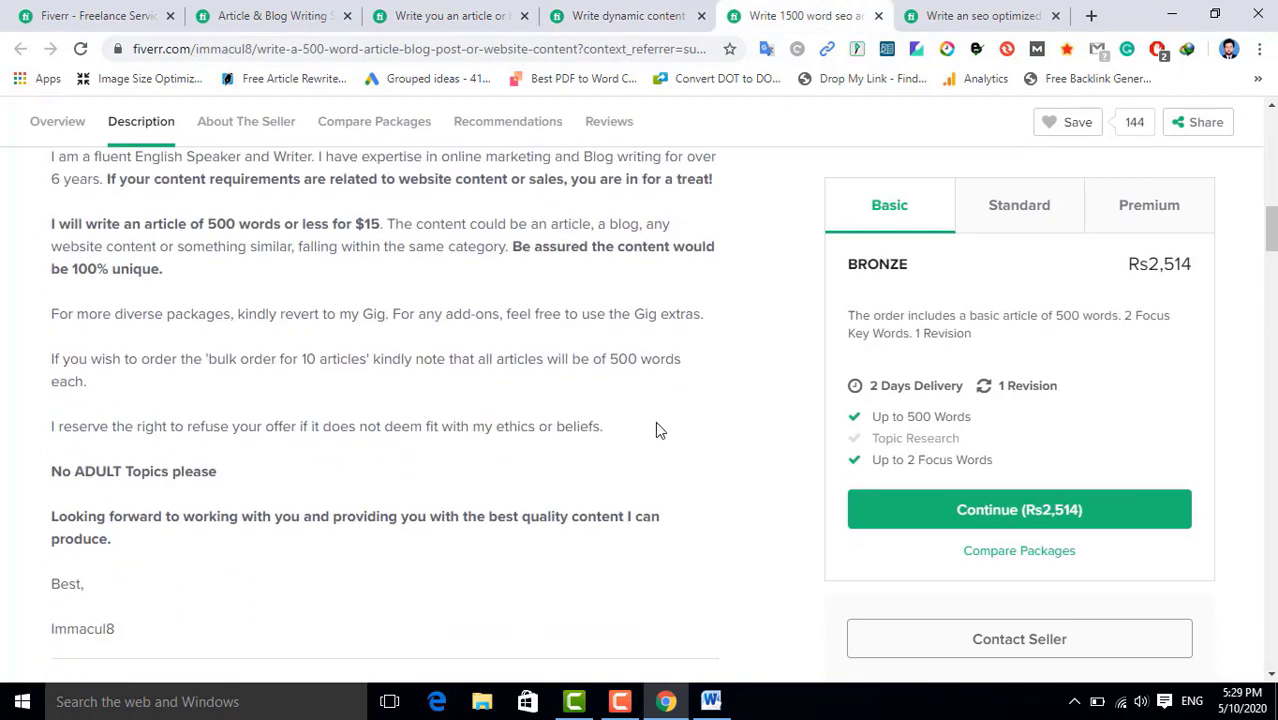
scroll(655, 430, "up", 2)
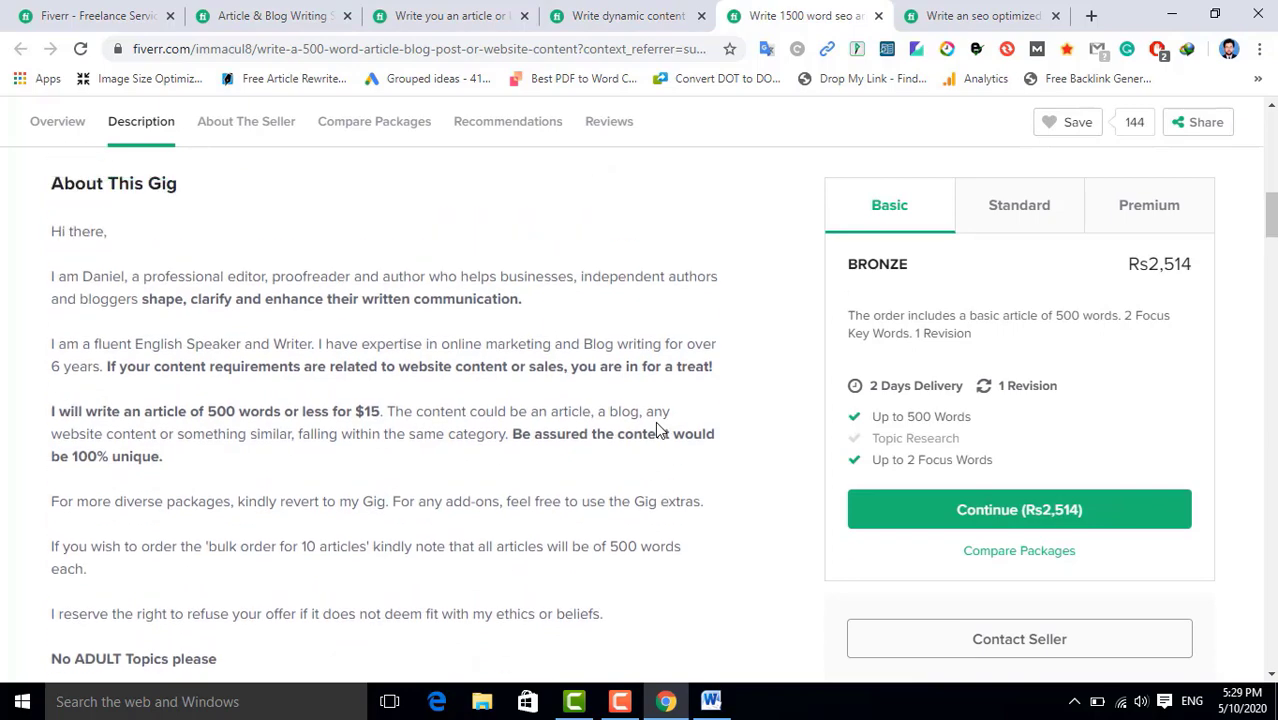
left_click(930, 12)
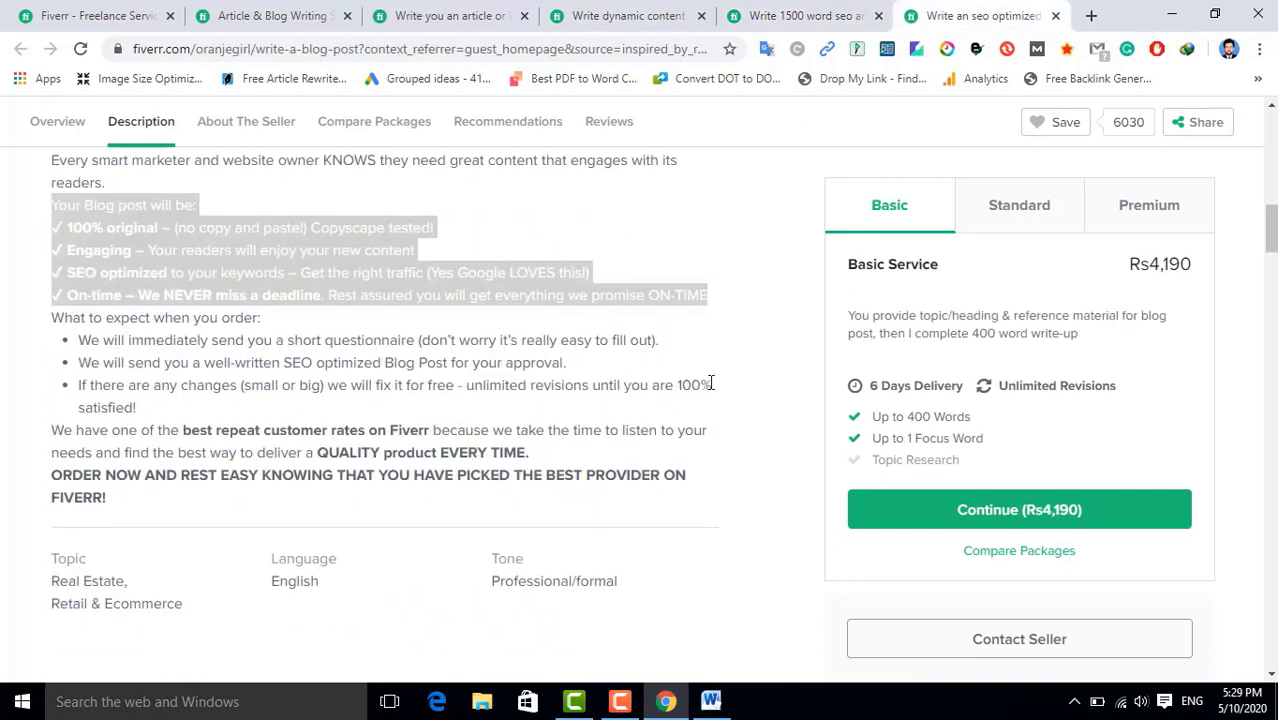
left_click(776, 381)
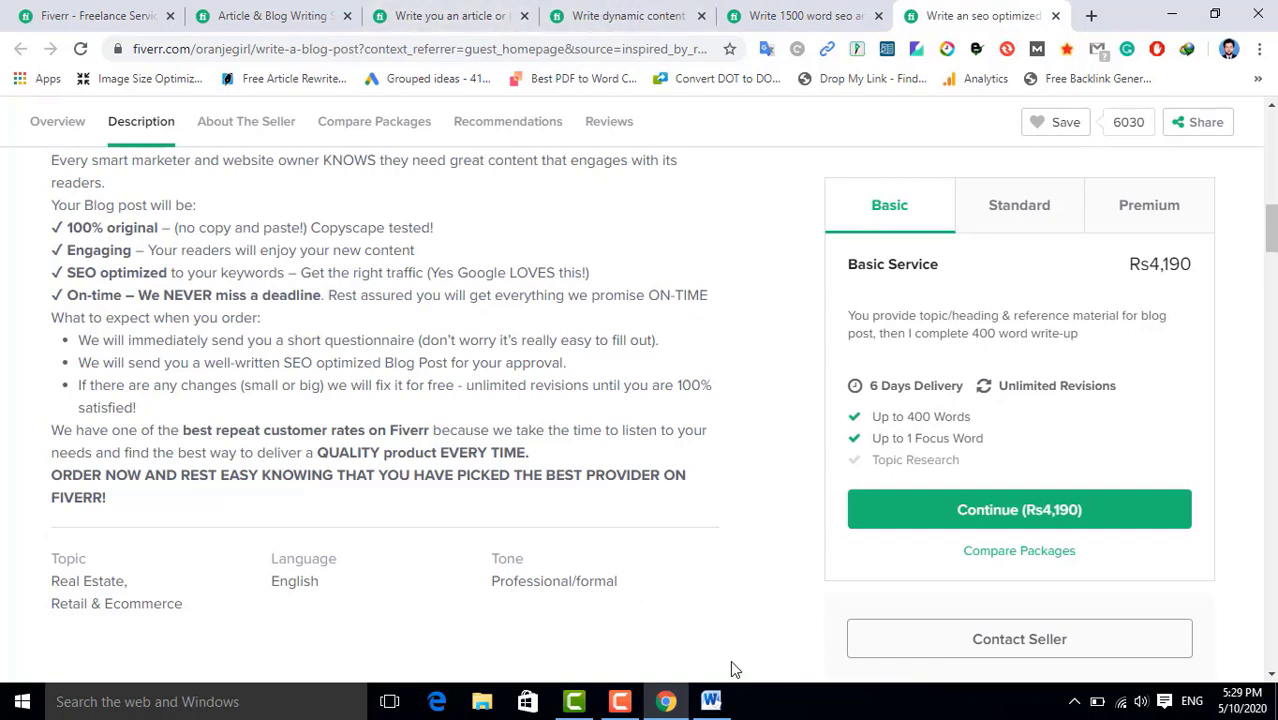
Sign off the description in Word with "Regard:" and the writer's name beneath it, and insert a line break before the colon
left_click(711, 701)
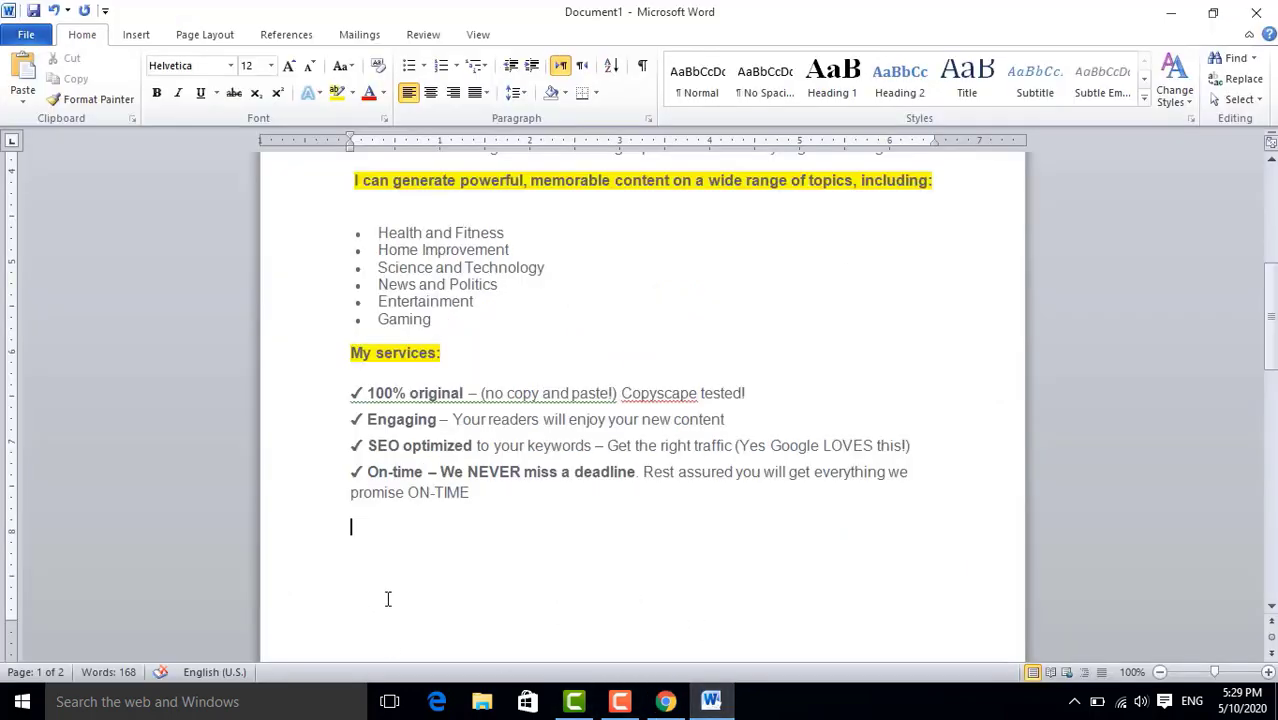
type("Regard")
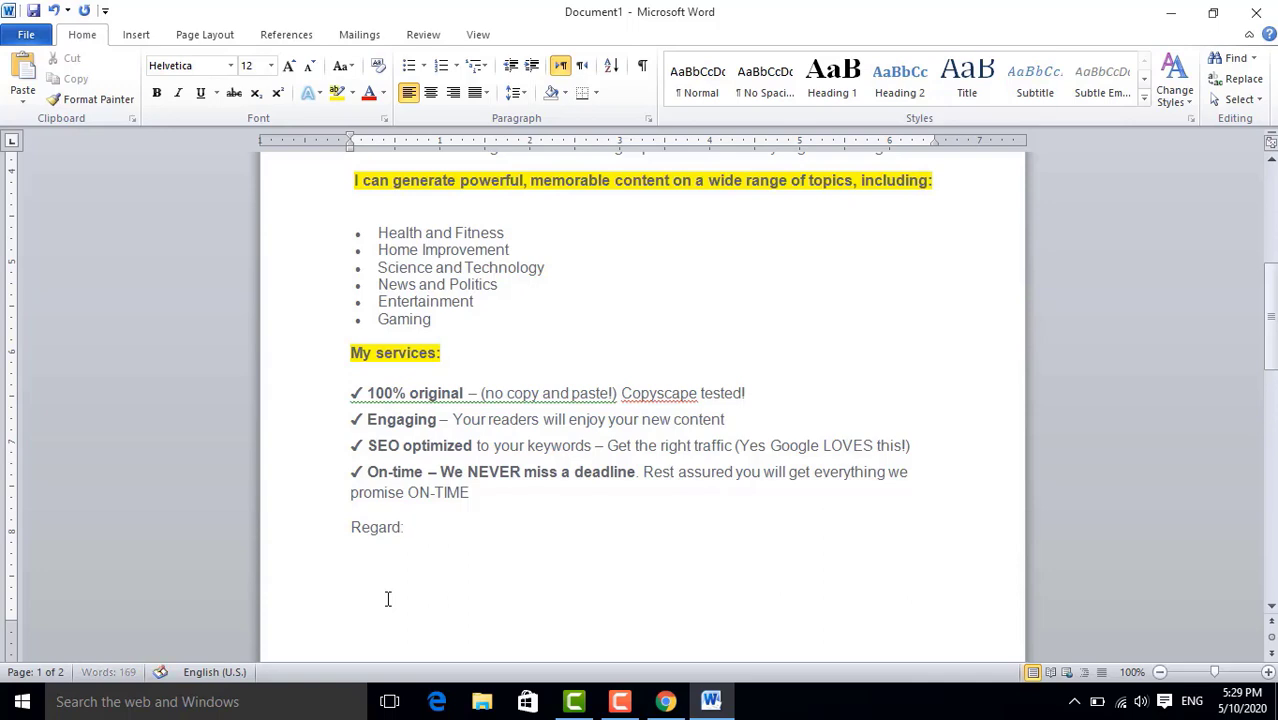
type(":")
key("Return")
type("Farooq")
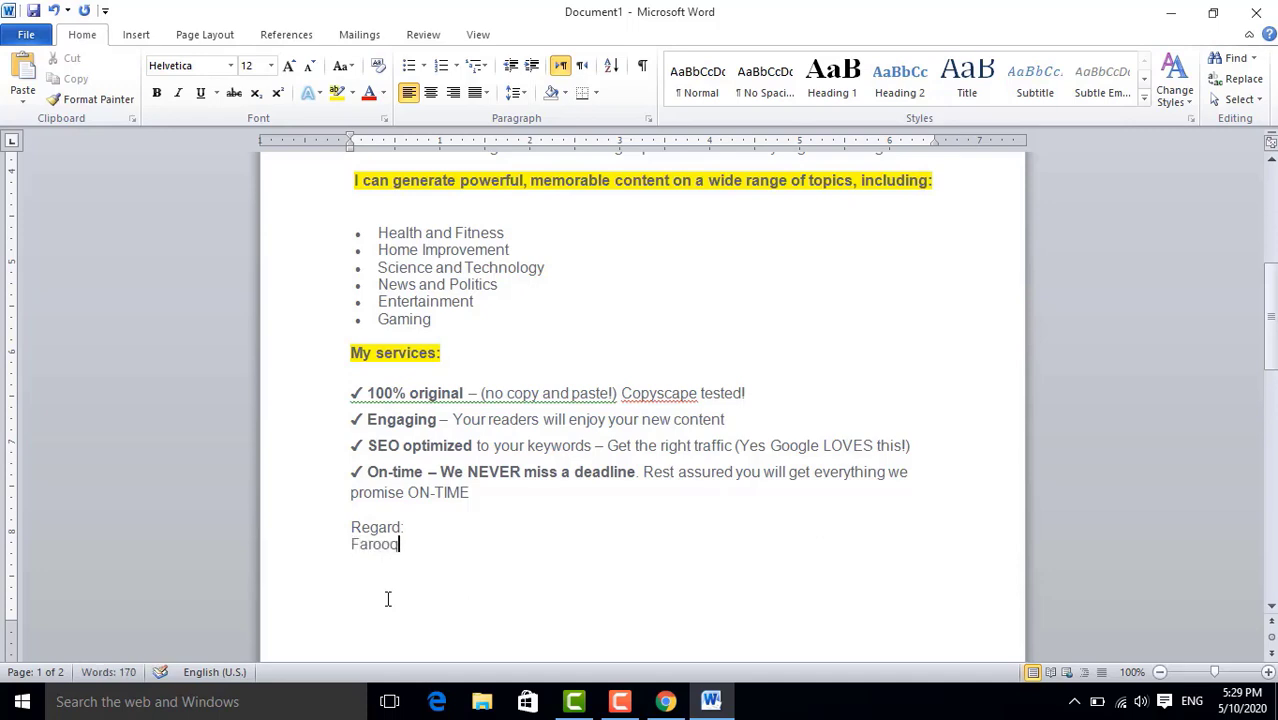
key("Up")
key("Return")
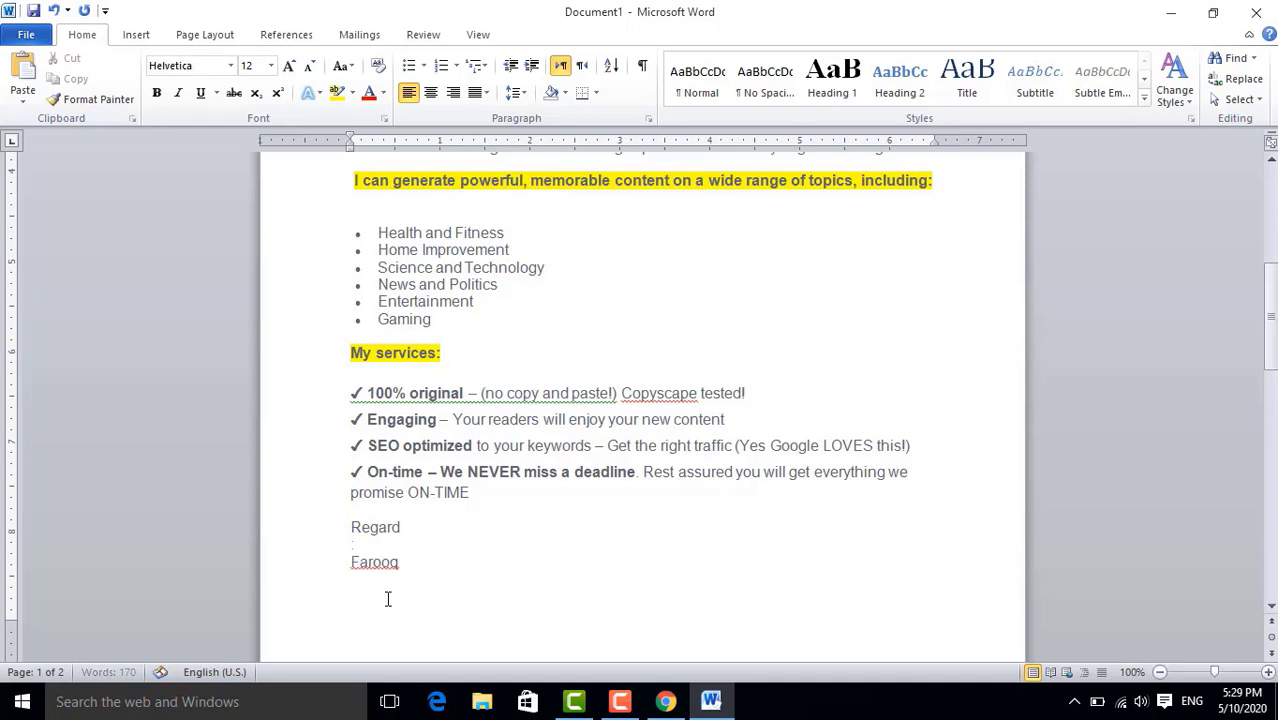
Review the drafted title and the whole description, from the greeting through the topics and services to the sign-off
scroll(528, 488, "up", 7)
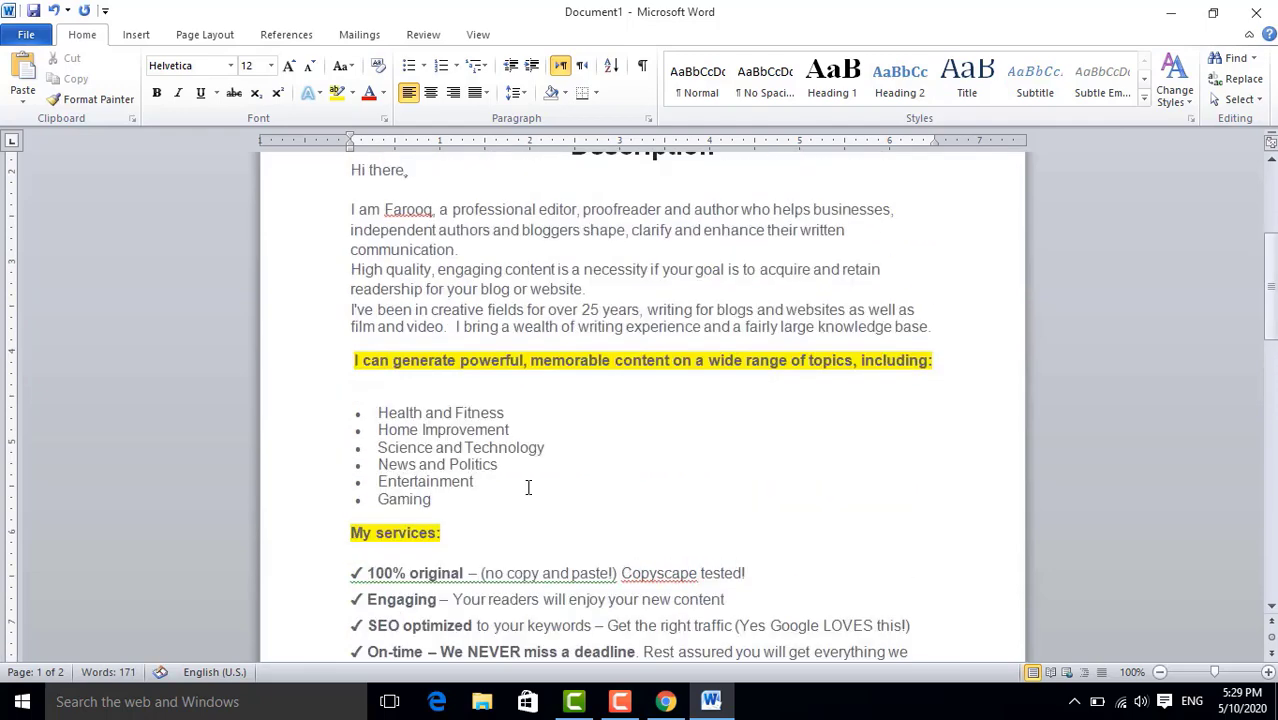
scroll(528, 488, "down", 3)
scroll(758, 521, "up", 3)
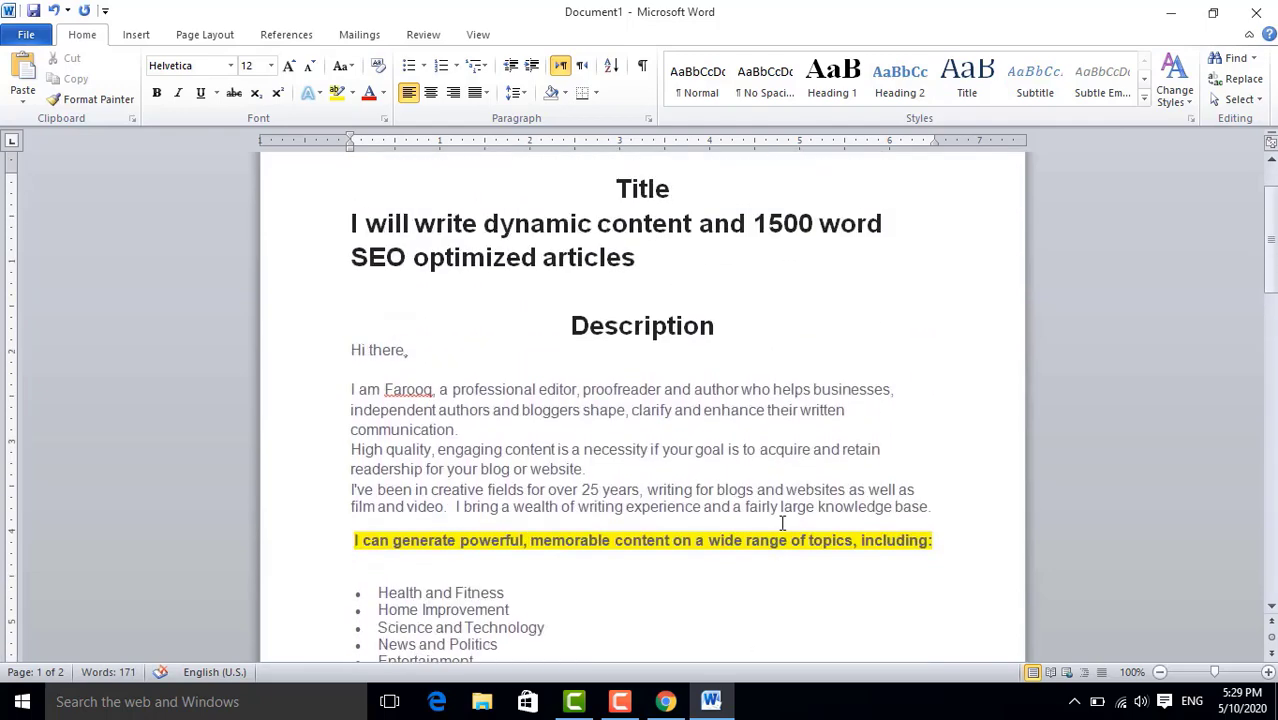
scroll(663, 513, "down", 3)
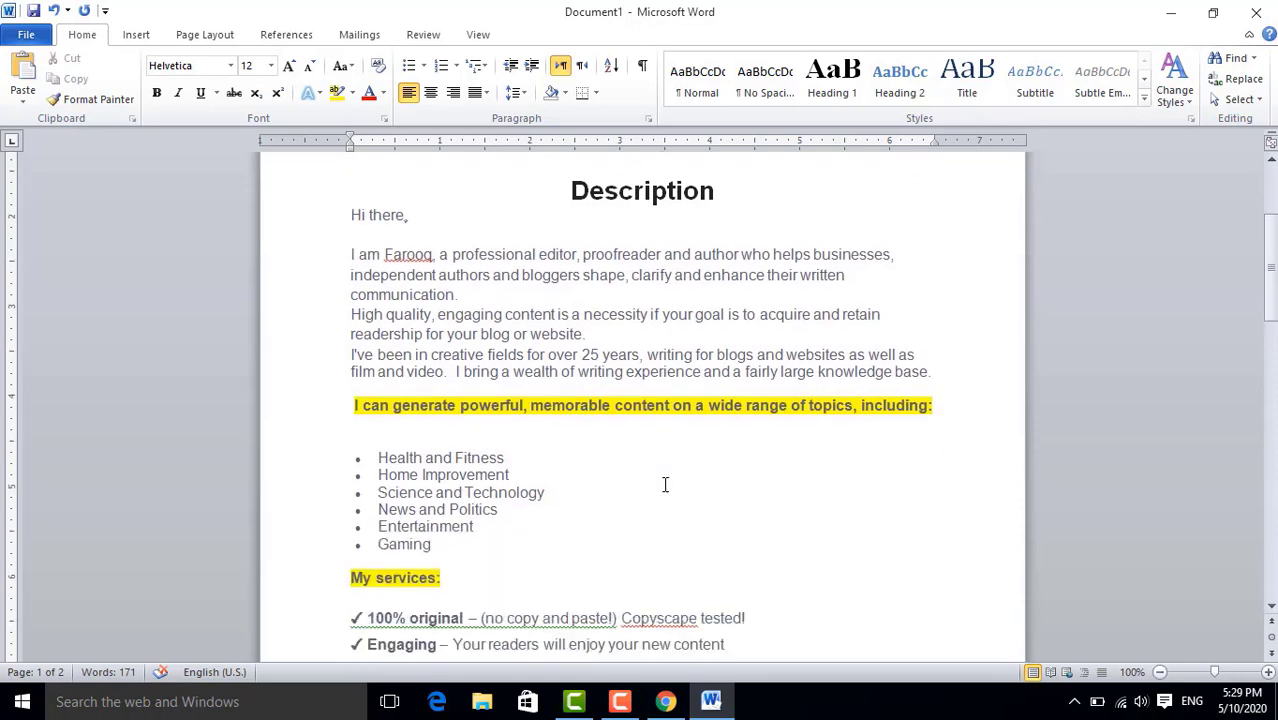
scroll(553, 531, "down", 3)
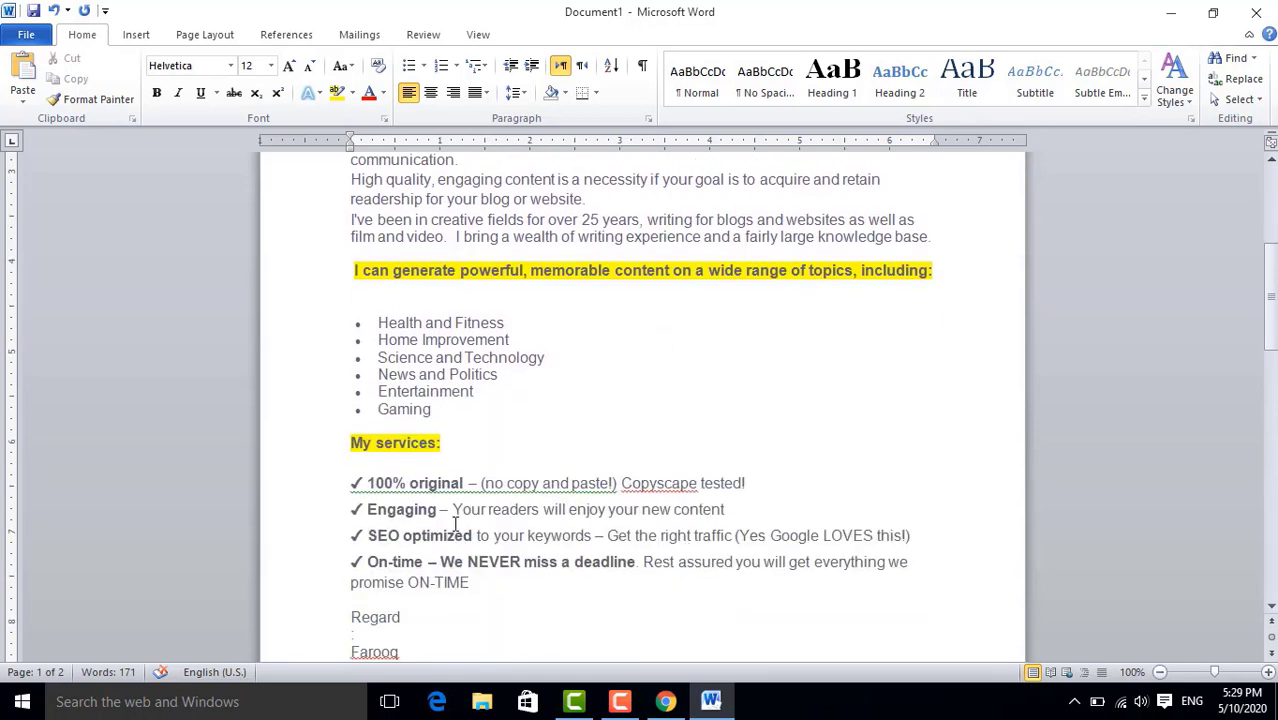
scroll(483, 498, "up", 3)
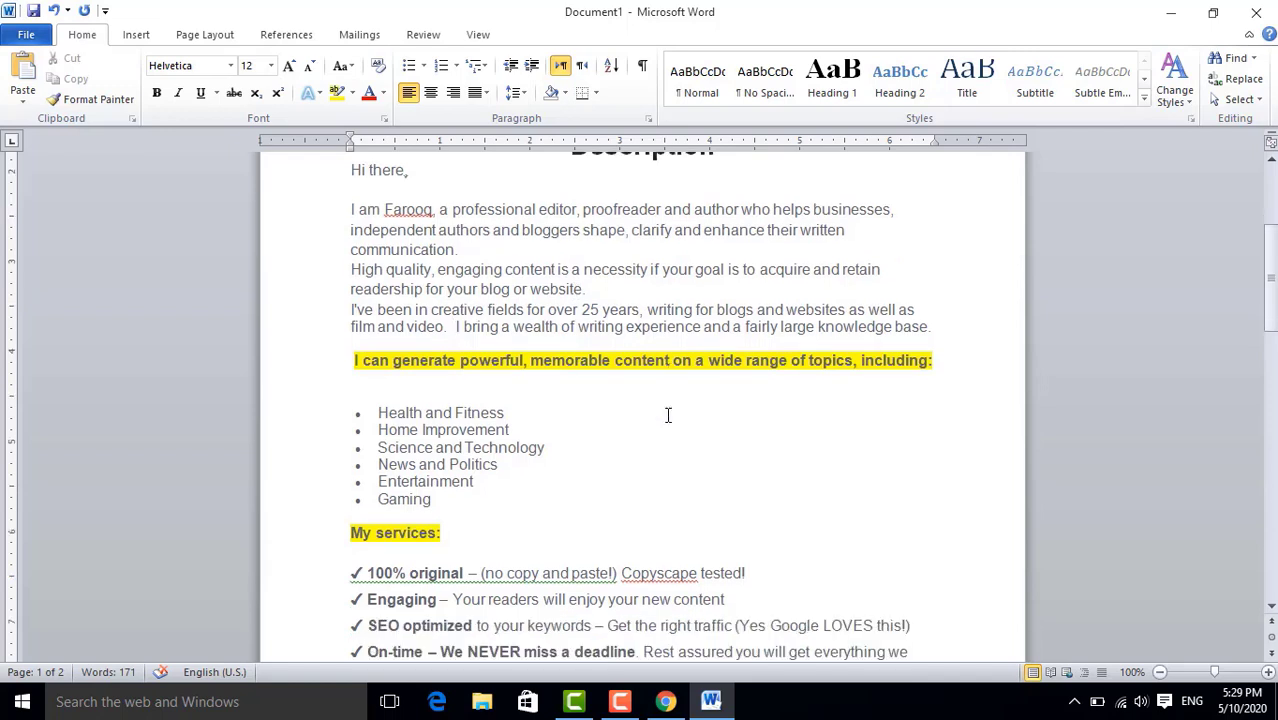
scroll(668, 415, "down", 1)
scroll(562, 562, "down", 2)
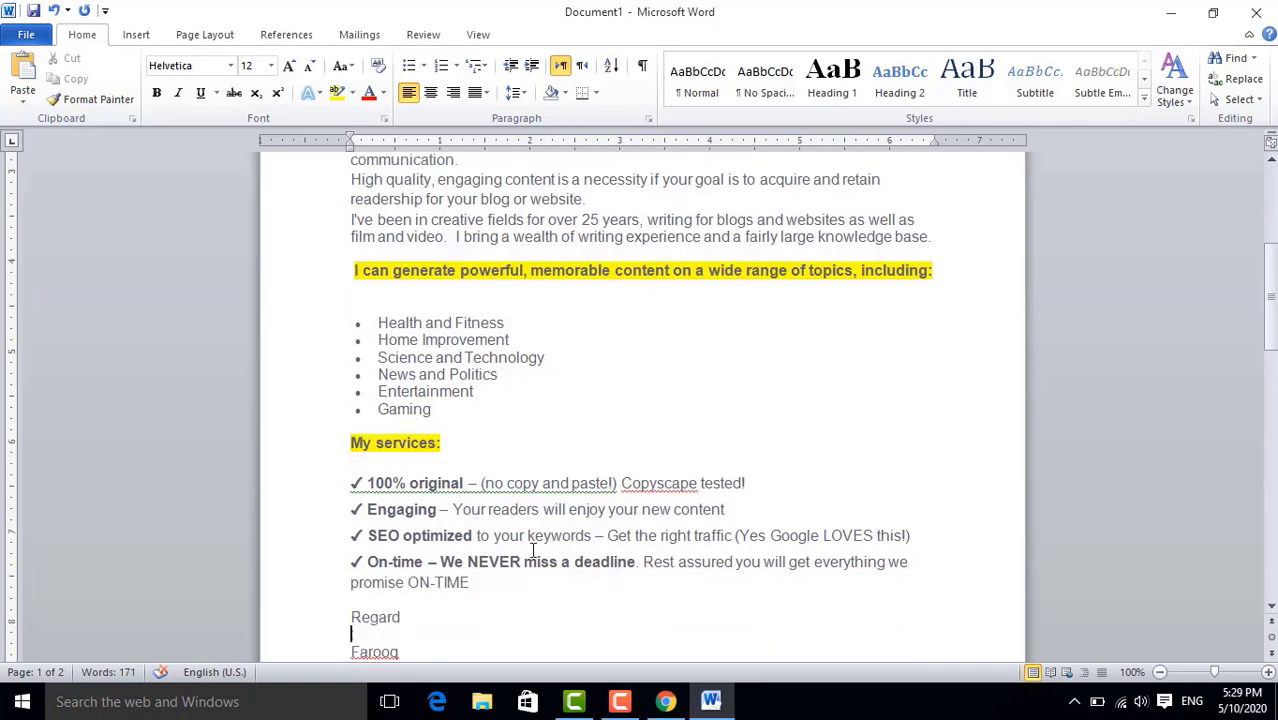
In the "100% original" service line, remove the exclamation mark after "paste" and replace "Copyscape tested!" with "plagiarism free"
left_click(614, 483)
key("BackSpace")
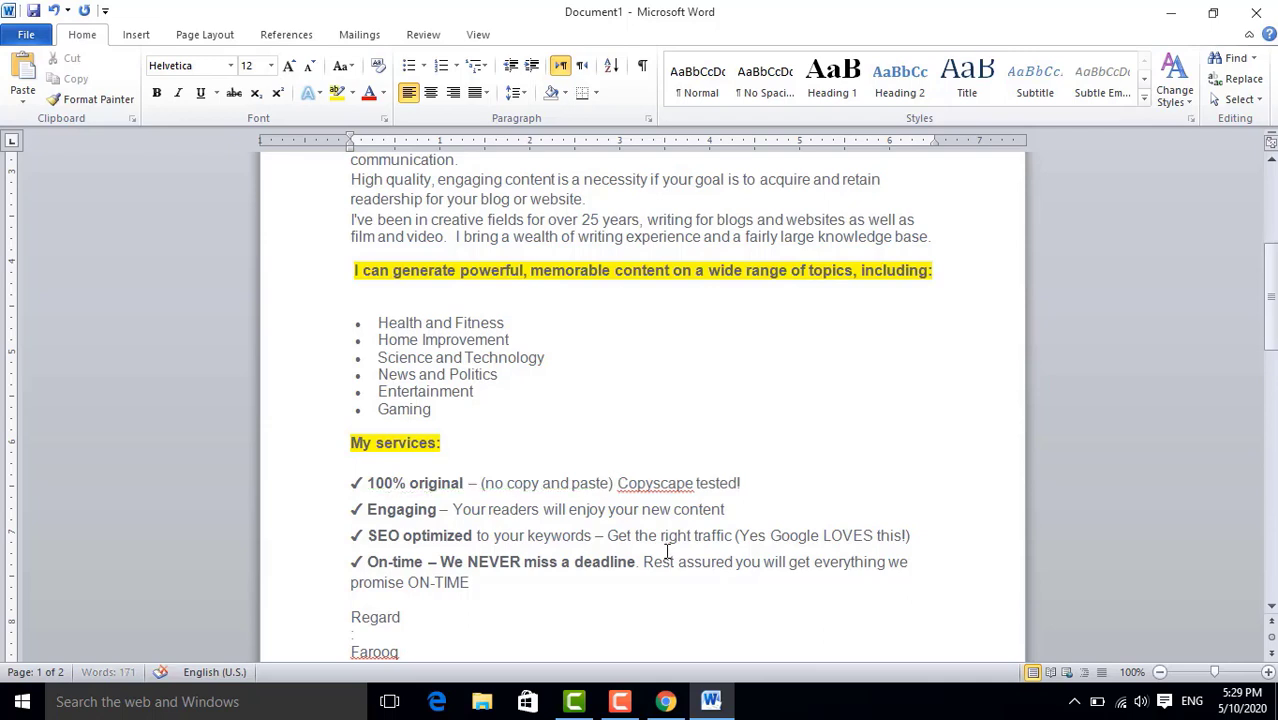
left_click(741, 483)
key("BackSpace")
key("BackSpace")
key("BackSpace")
key("BackSpace")
key("BackSpace")
key("BackSpace")
key("BackSpace")
key("BackSpace")
key("BackSpace")
key("BackSpace")
key("BackSpace")
key("BackSpace")
key("BackSpace")
key("BackSpace")
key("BackSpace")
key("BackSpace")
key("BackSpace")
key("BackSpace")
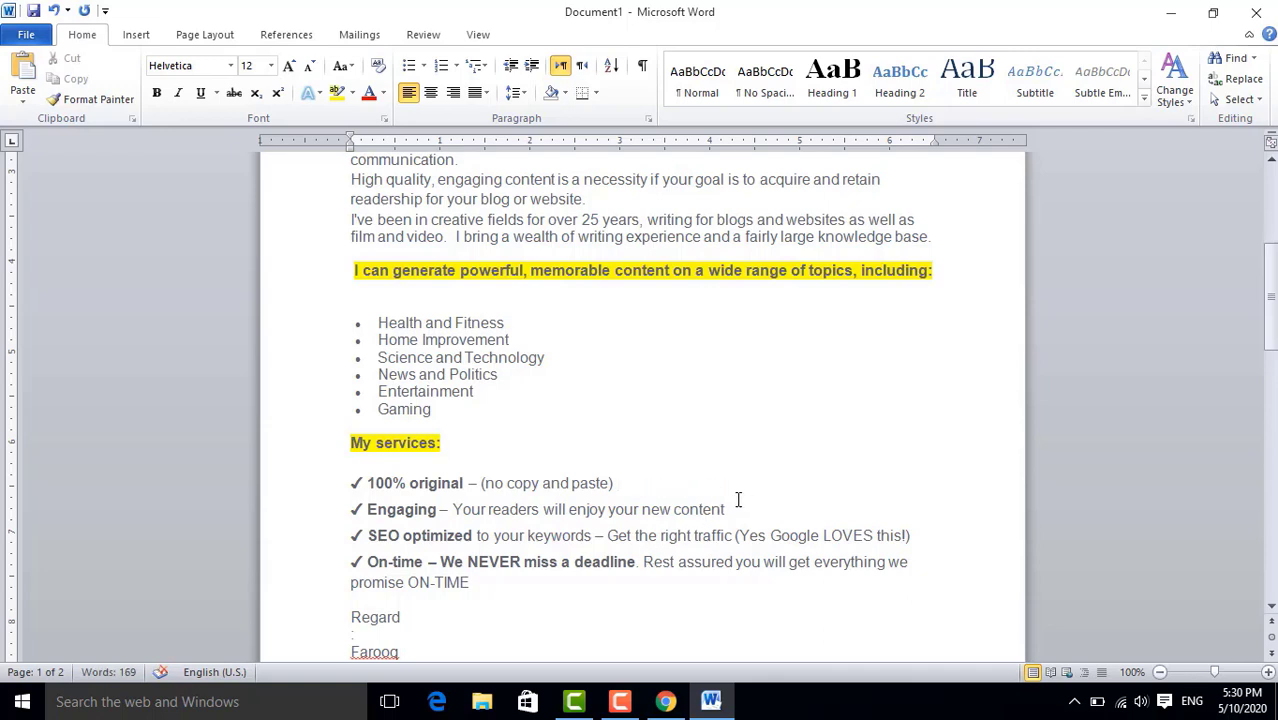
type("plagiari")
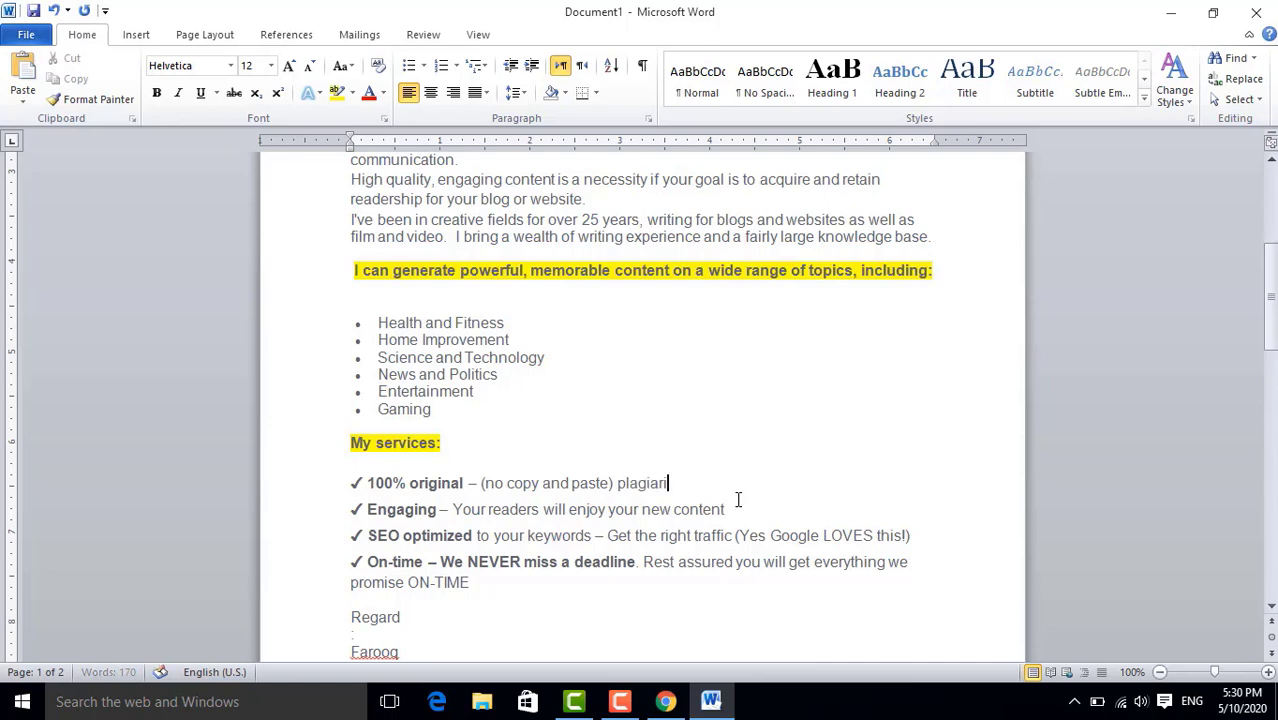
type("sm free")
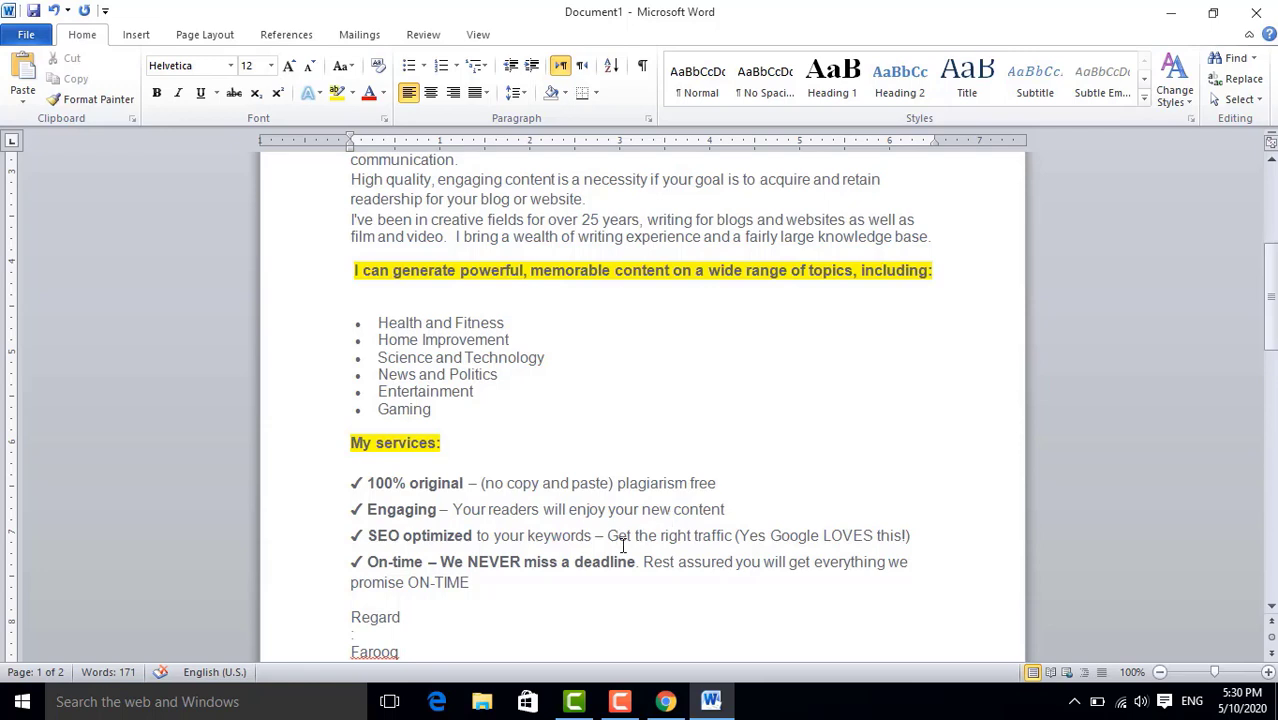
Review the finished draft from the remaining service lines and sign-off back to the title and through the whole description
scroll(720, 525, "down", 1)
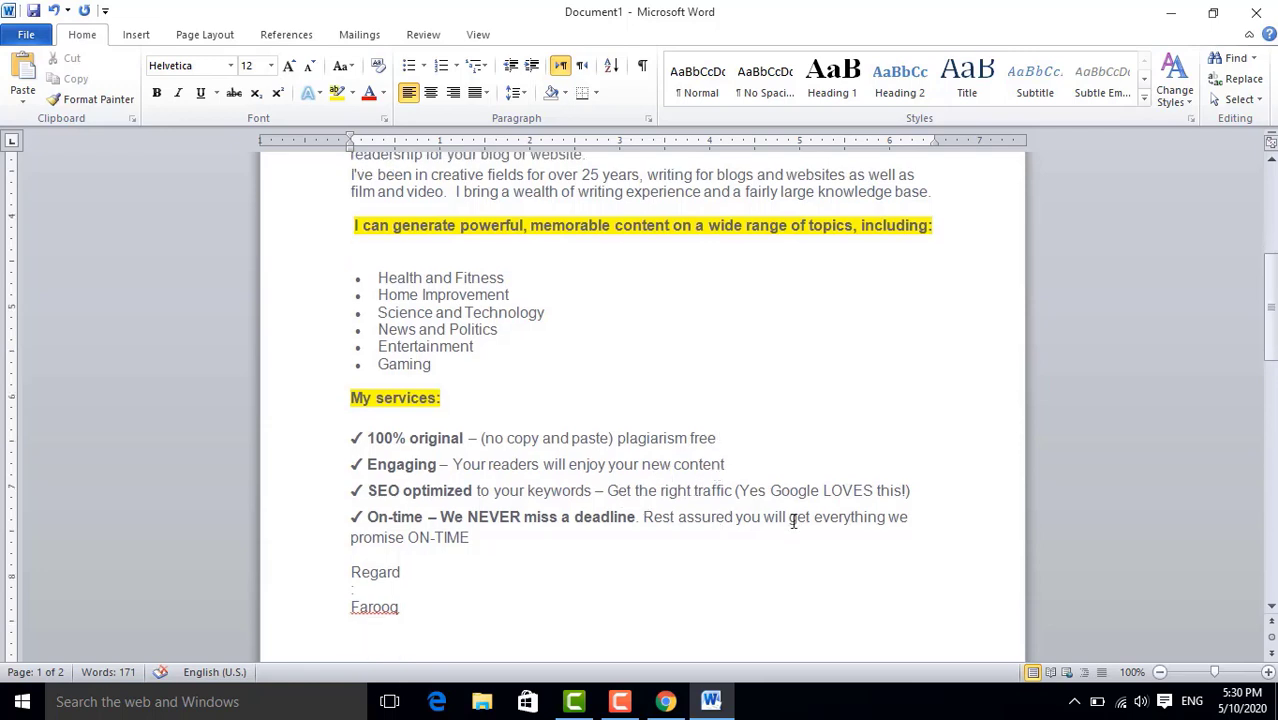
scroll(651, 505, "up", 5)
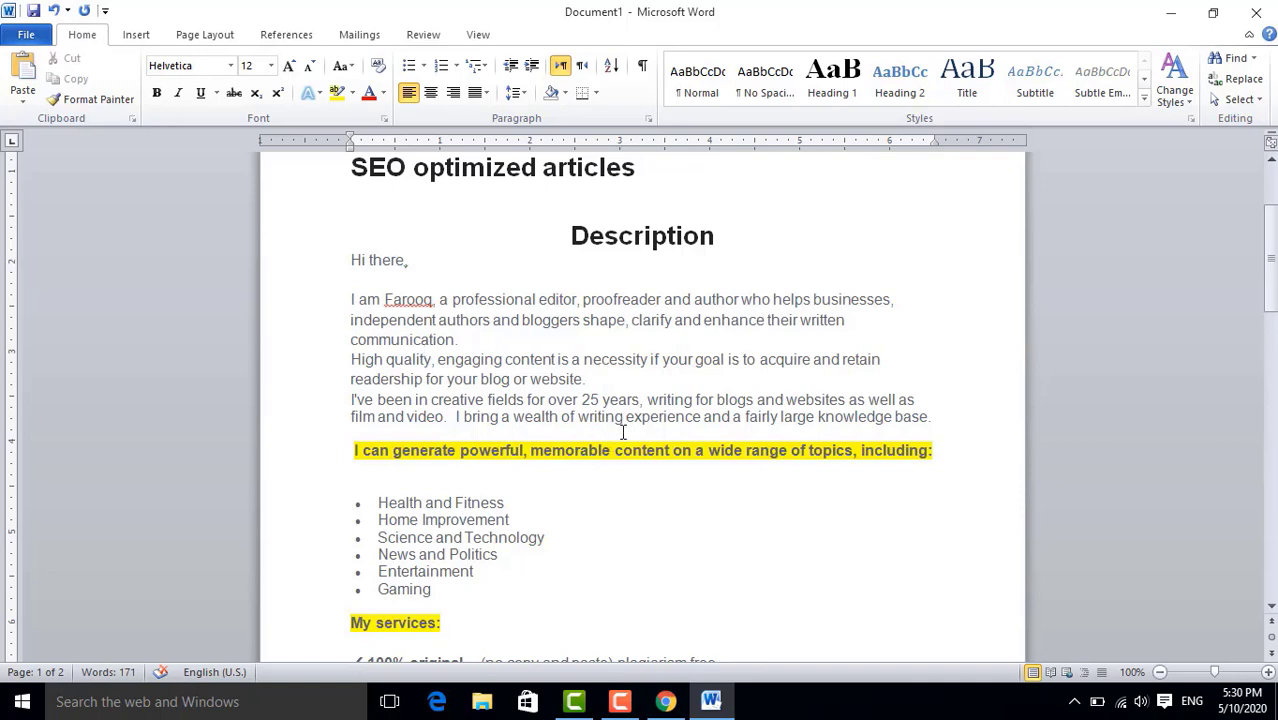
scroll(622, 428, "up", 1)
scroll(624, 424, "up", 3)
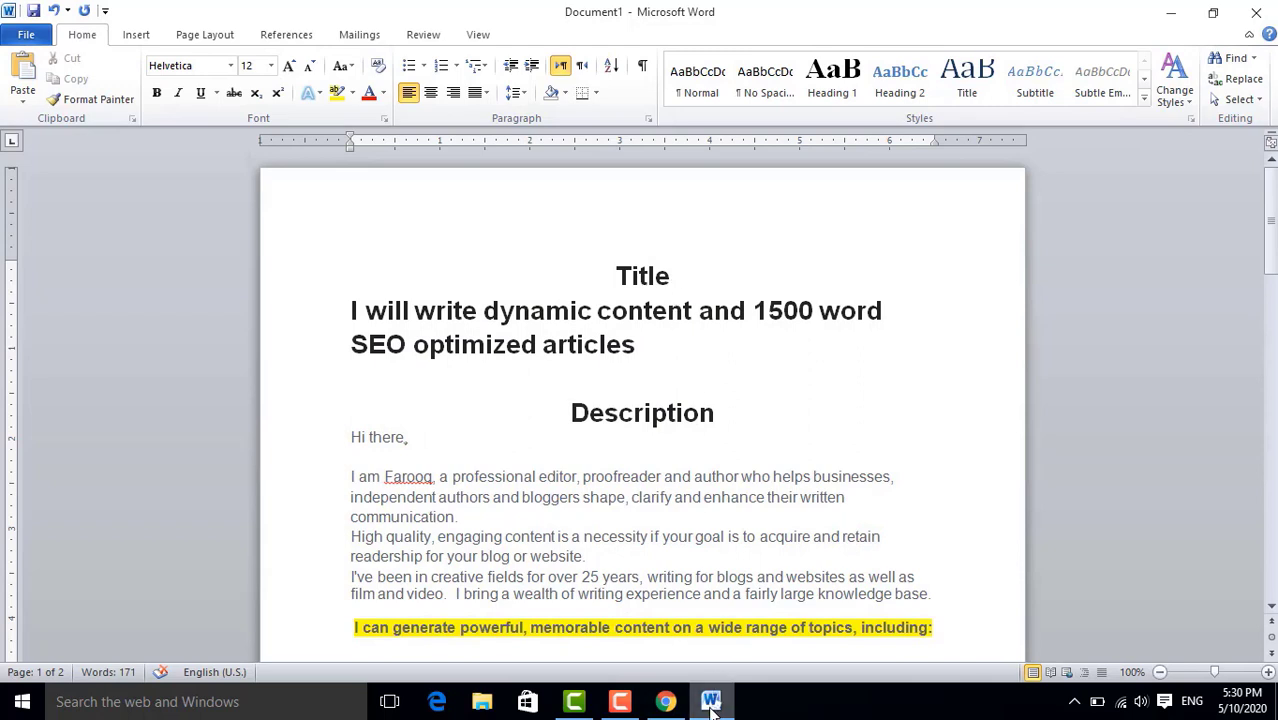
scroll(770, 435, "down", 3)
scroll(770, 435, "down", 3)
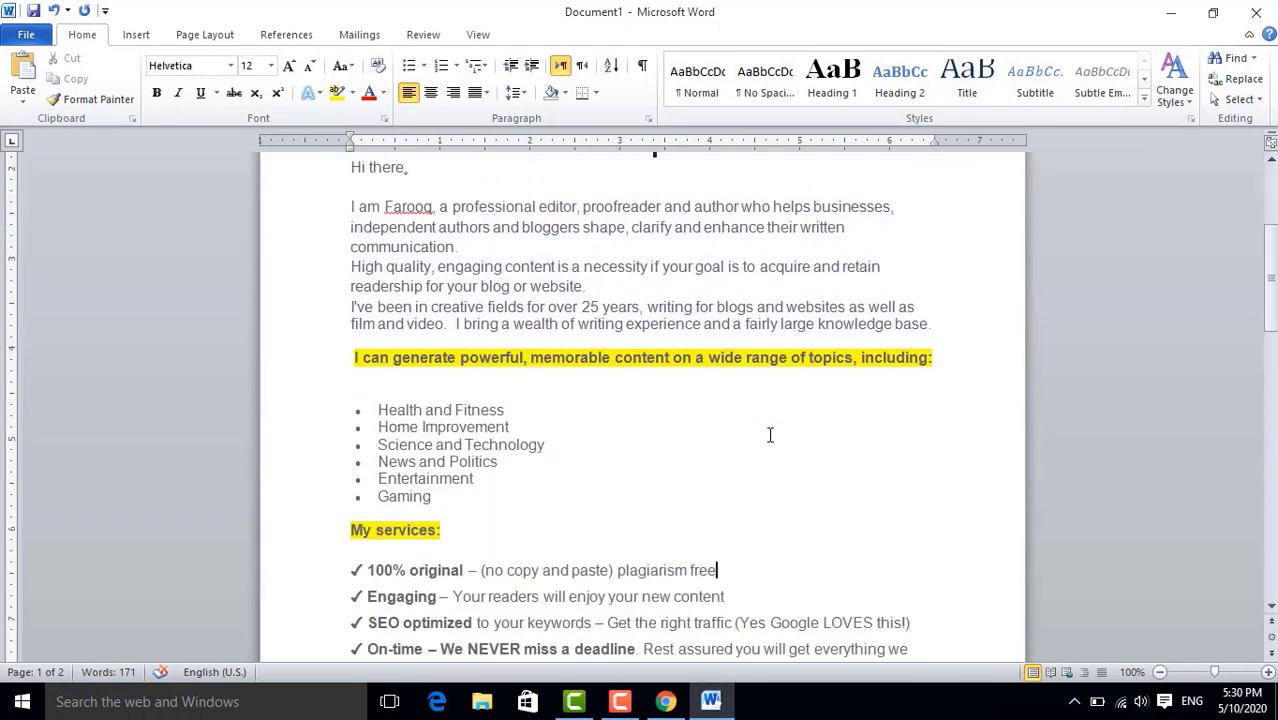
scroll(770, 435, "up", 3)
scroll(770, 435, "down", 9)
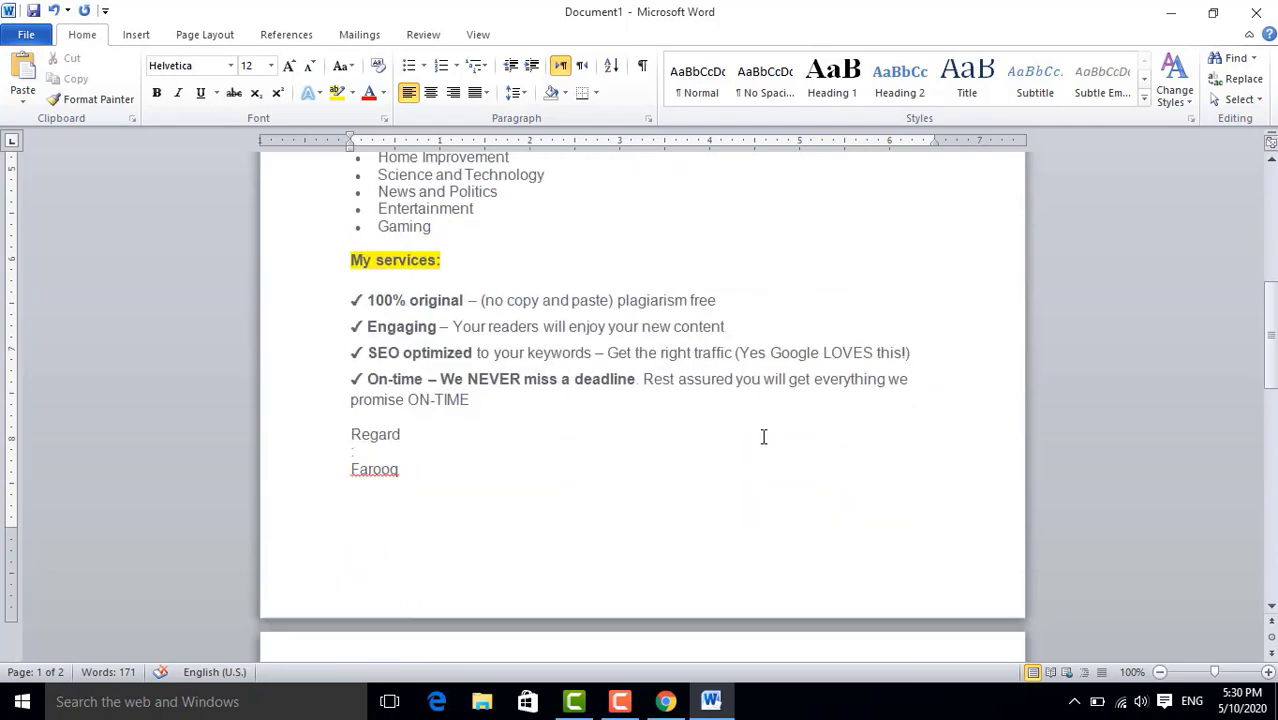
Look over the SEO optimized blog post gig in Chrome, and return to the Word draft to view it against the gig
left_click(664, 703)
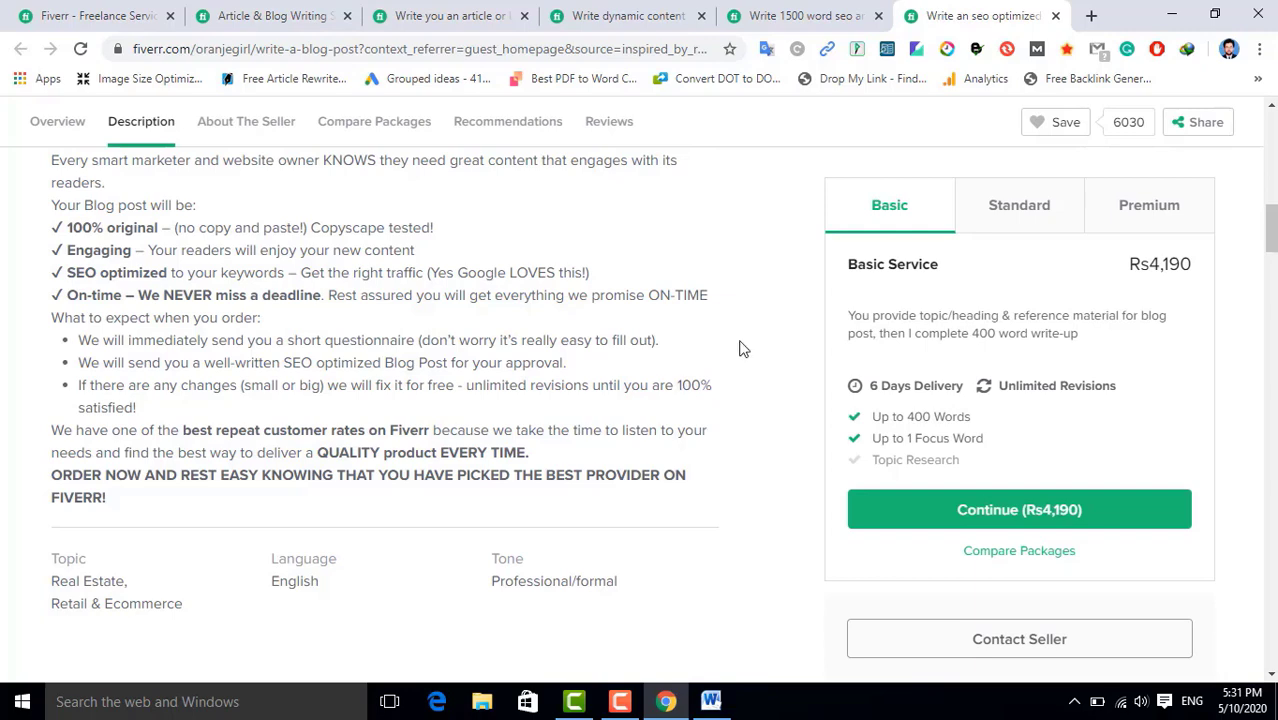
scroll(742, 348, "up", 3)
scroll(742, 348, "up", 6)
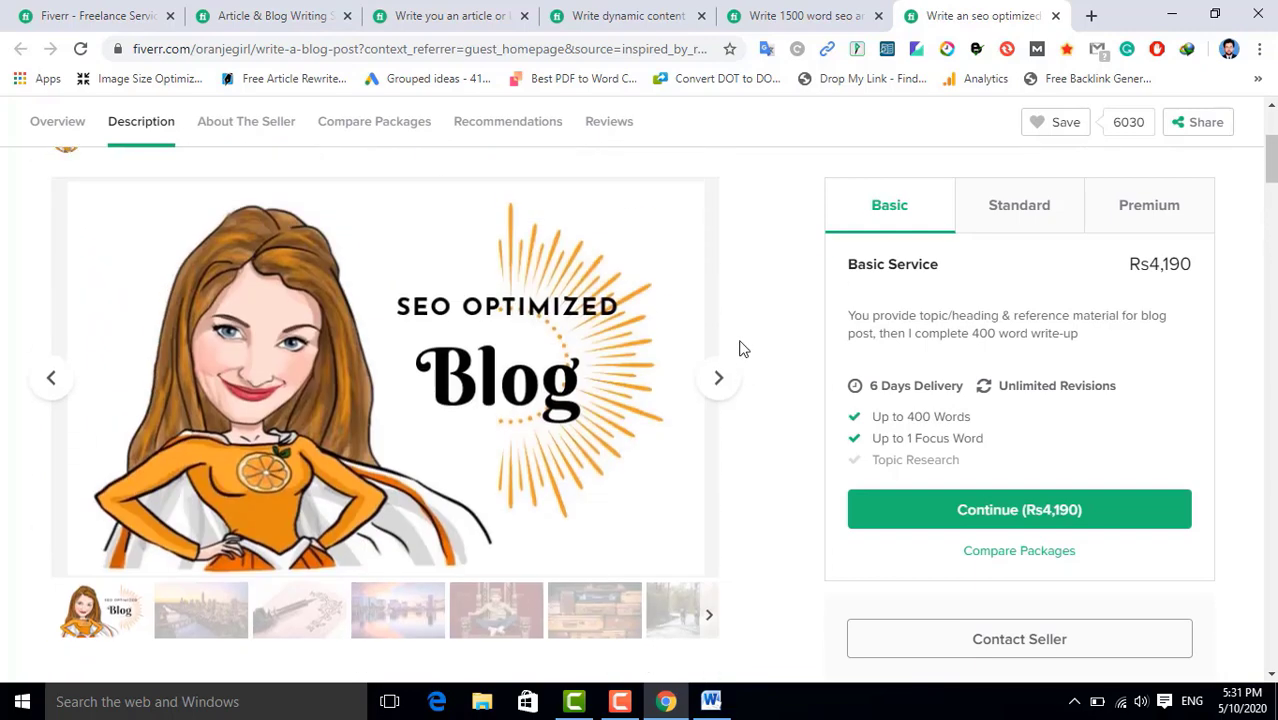
left_click(710, 701)
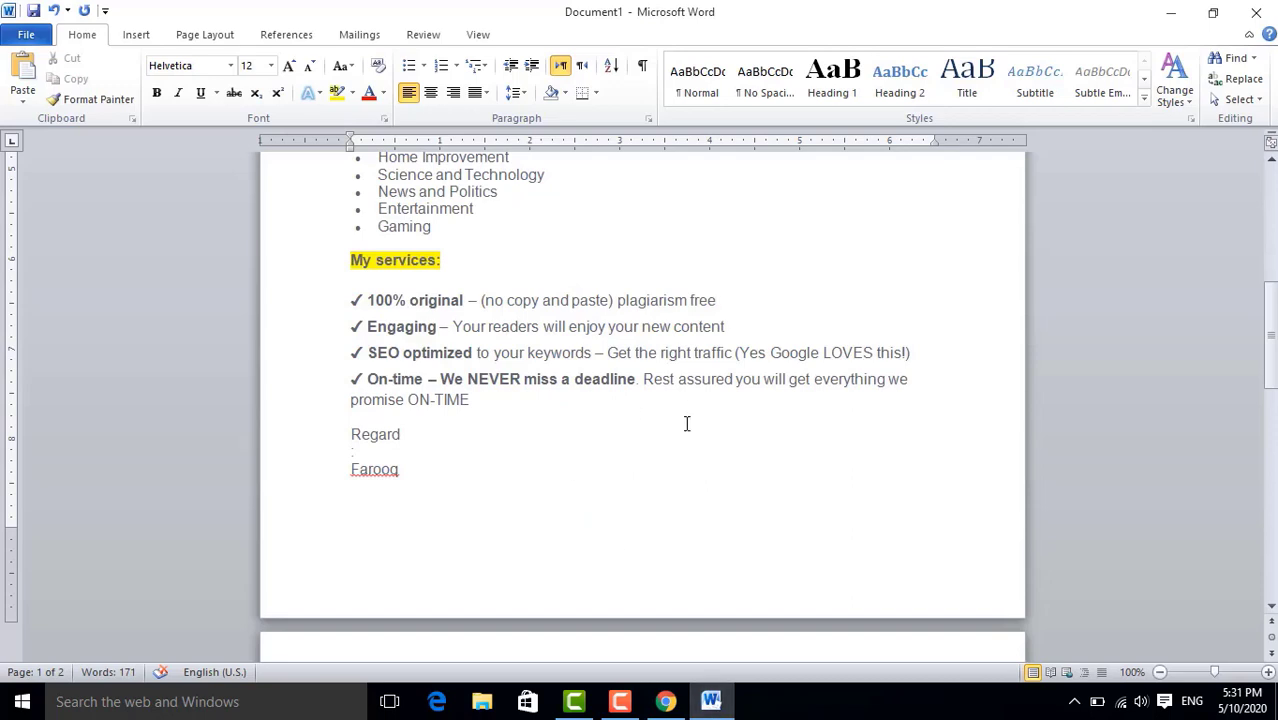
scroll(686, 435, "up", 3)
scroll(686, 435, "up", 5)
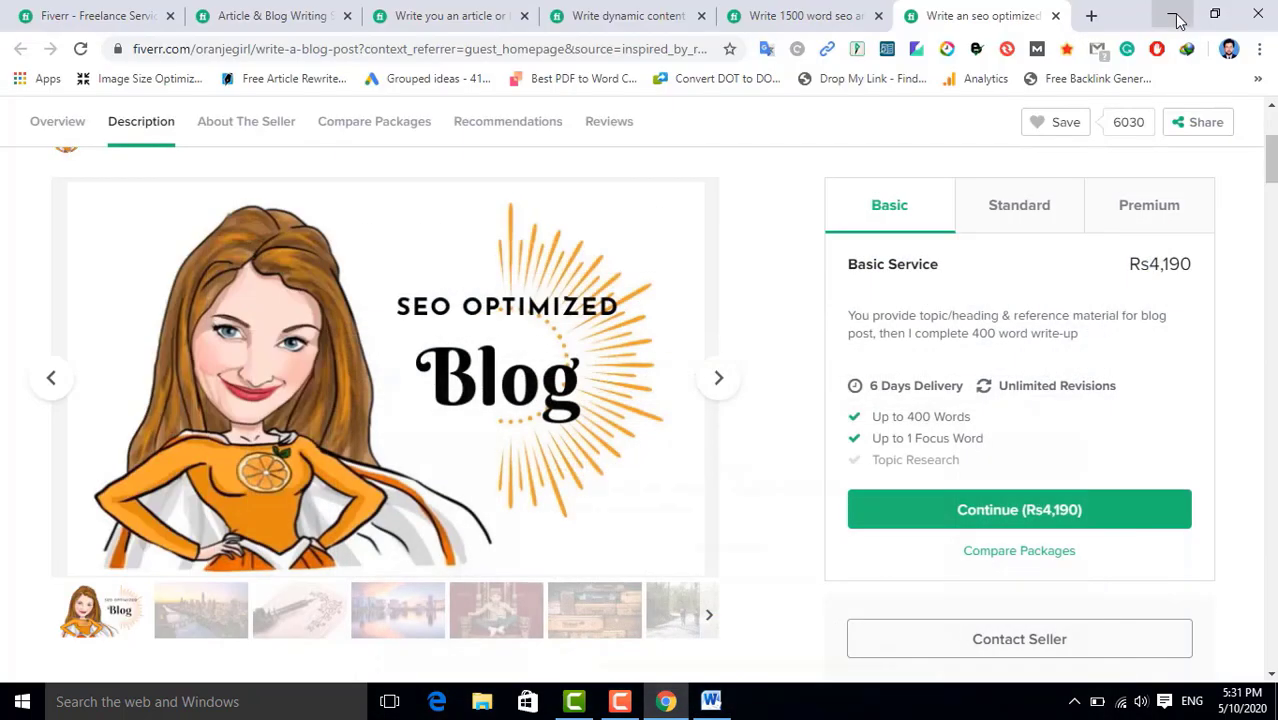
Minimize the Word draft and show the top of the Fiverr home page in Chrome
left_click(1171, 13)
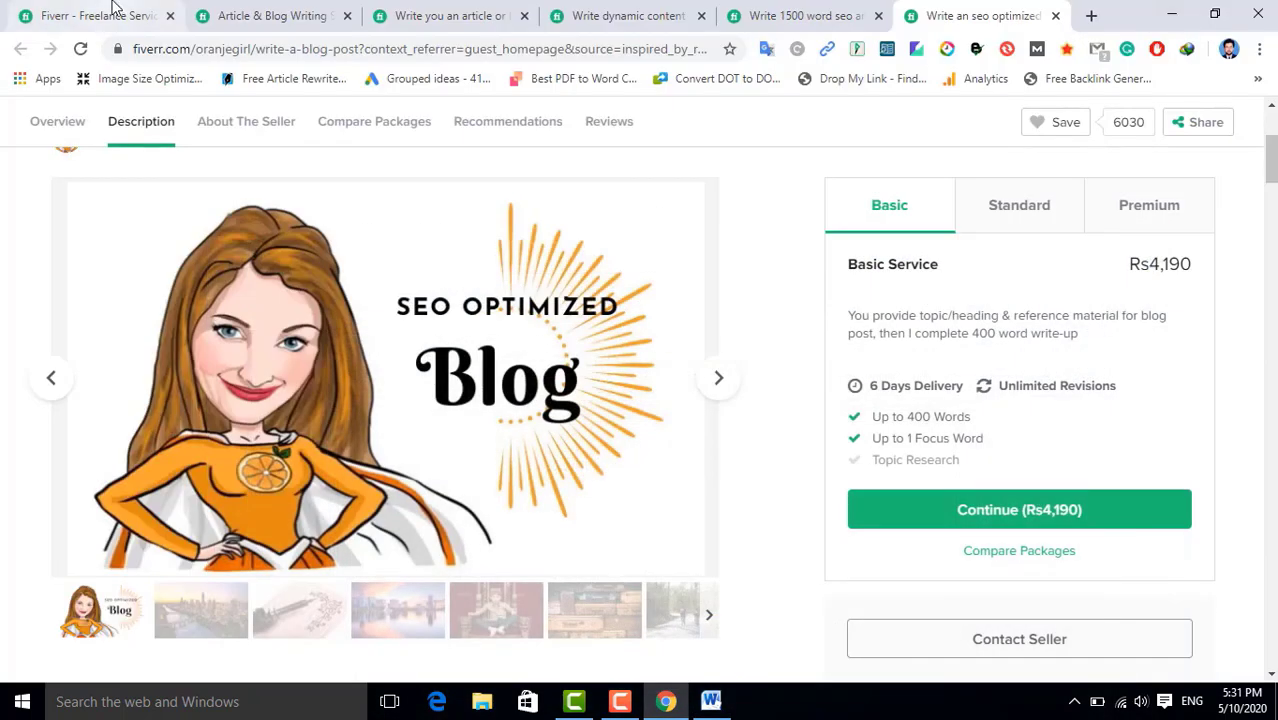
left_click(114, 12)
scroll(455, 497, "up", 2)
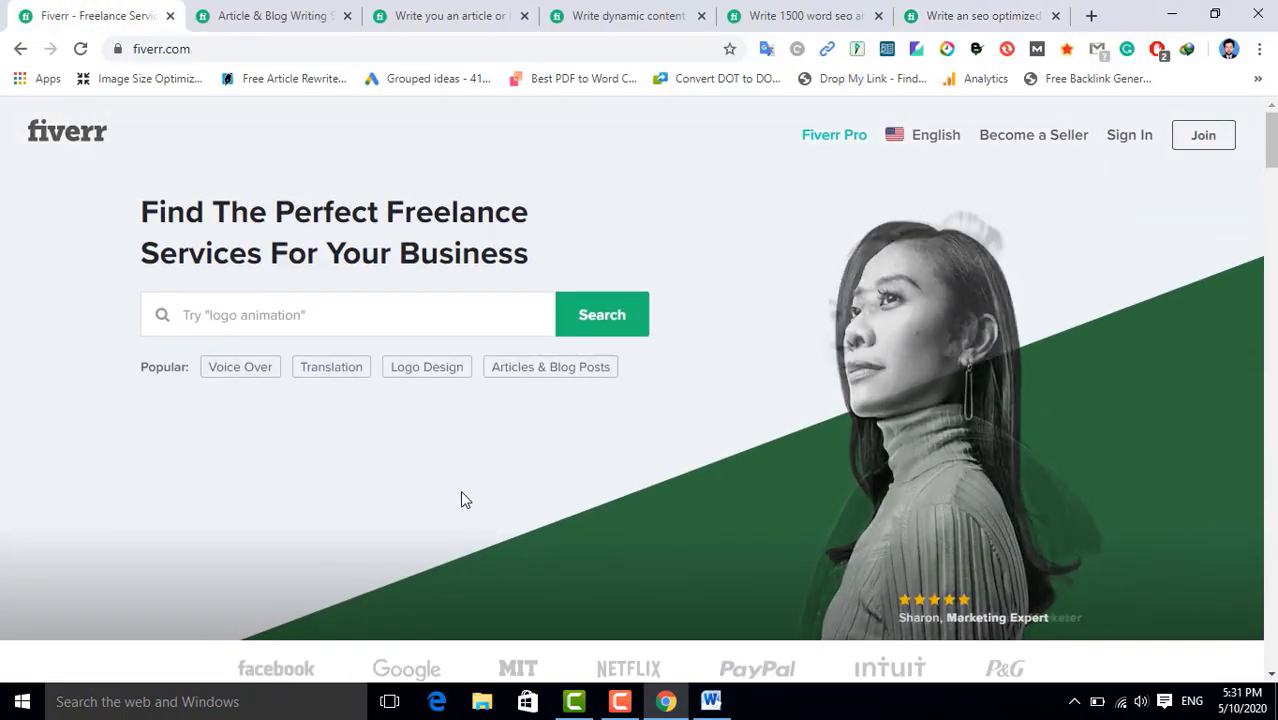